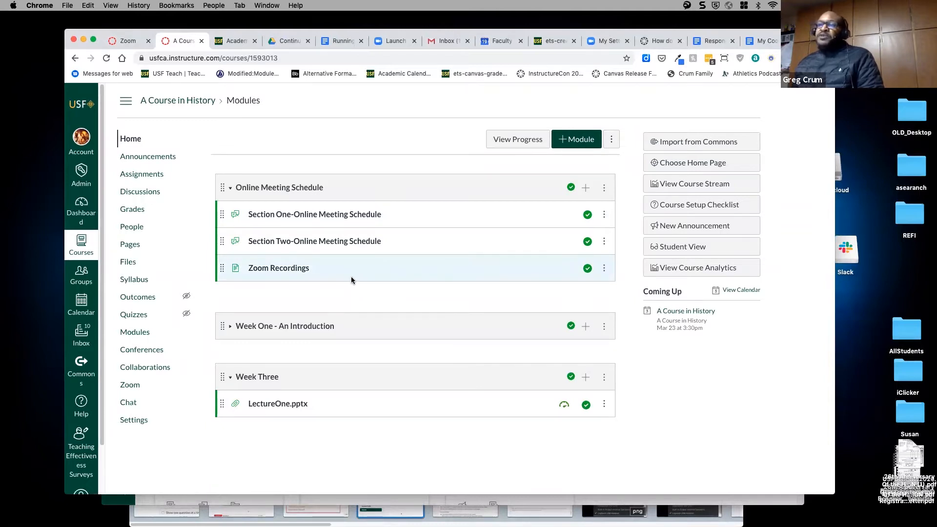
- Go to the Quizzes page of 'A Course in History', which lists no quizzes yet
click(139, 318)
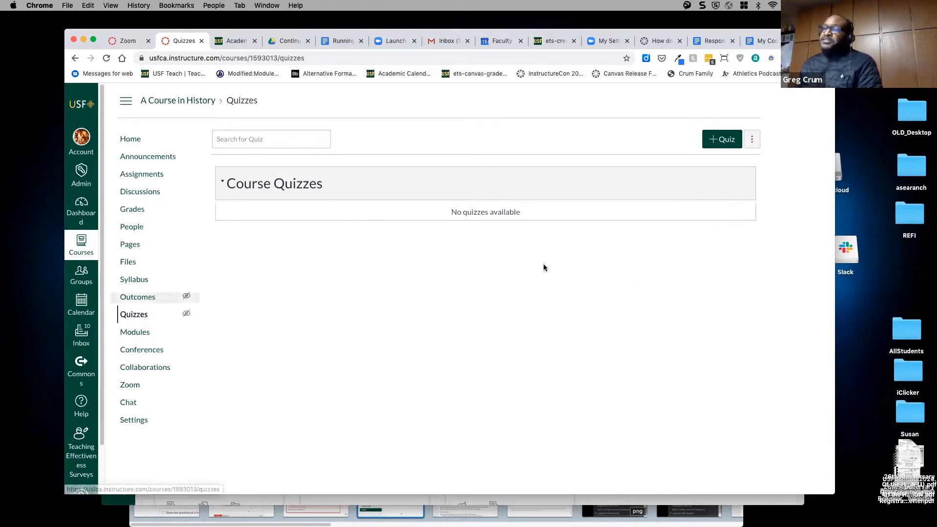
- Create a new 'Unnamed Quiz' and compare its empty Questions tab with its Details settings
click(720, 142)
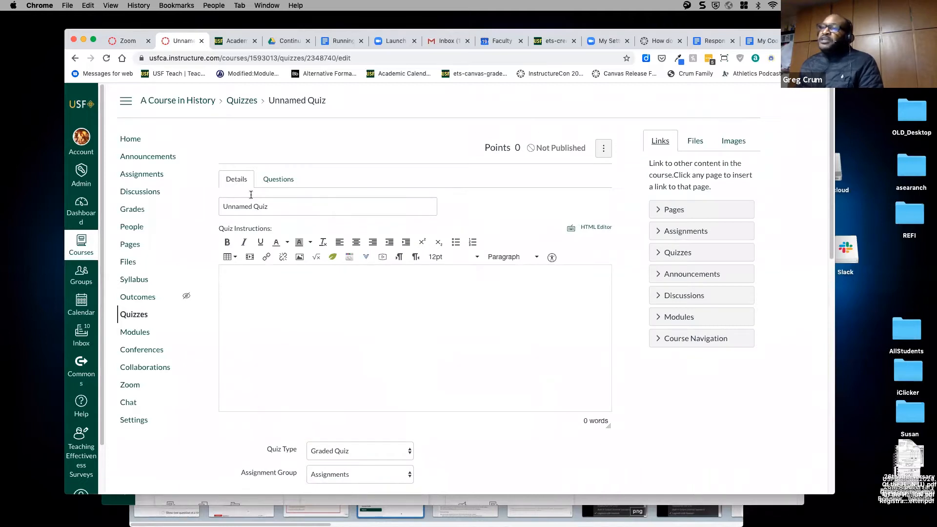
click(278, 182)
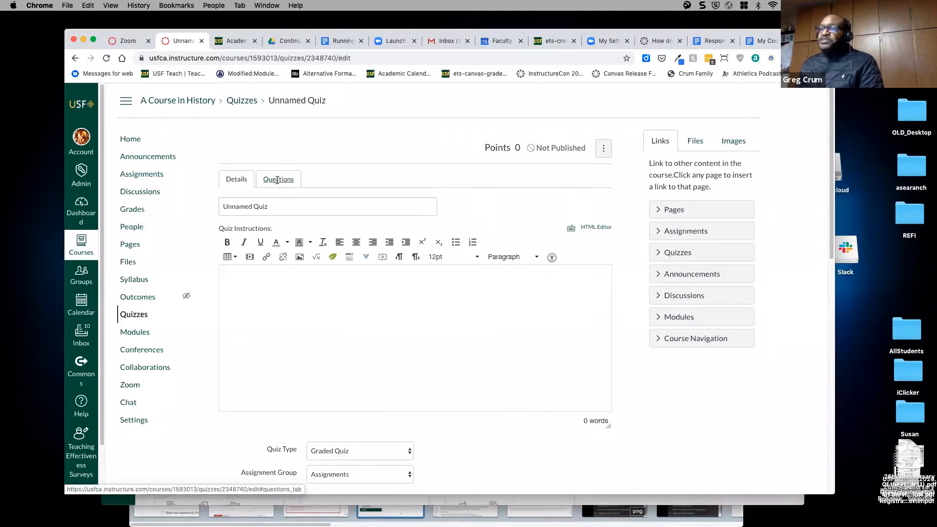
click(239, 181)
click(273, 182)
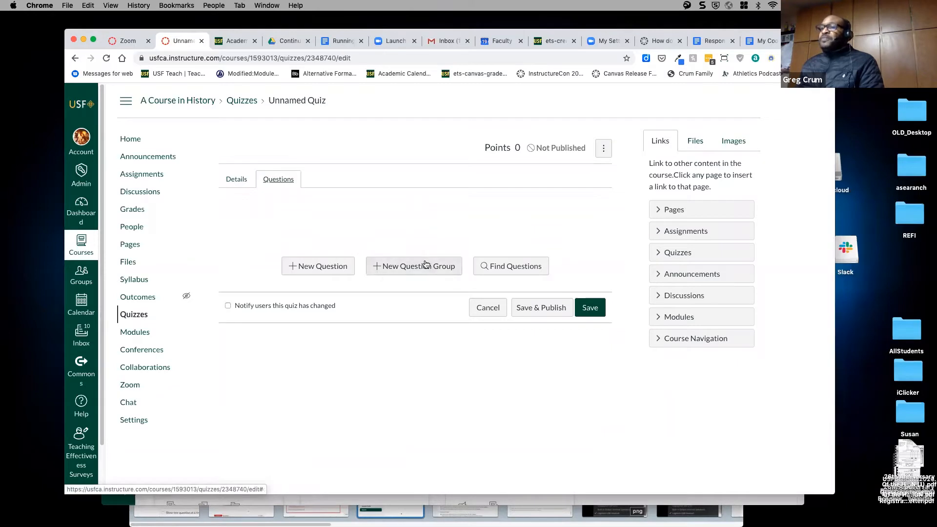
click(236, 179)
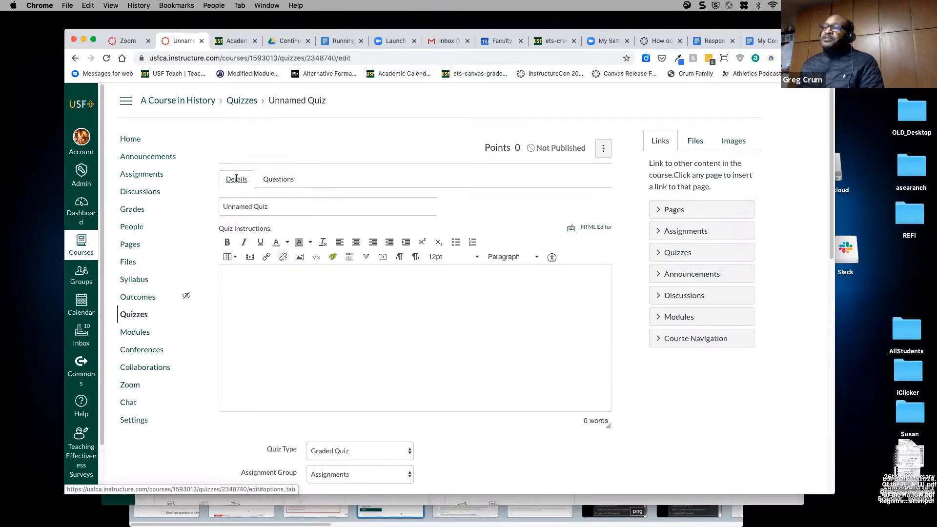
click(295, 205)
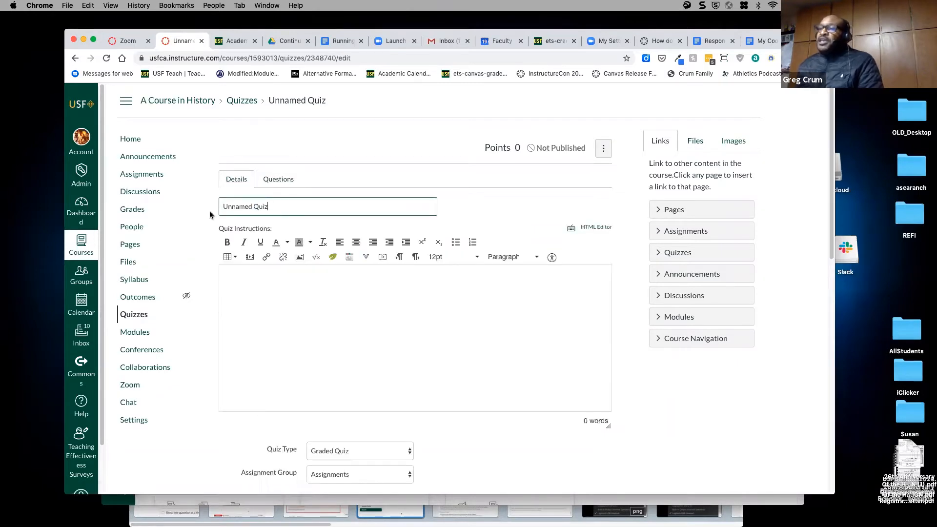
- Replace the quiz title with 'Quiz One' and write the instructions 'This quiz will cover chapter 3'
key(super+a)
text(Q)
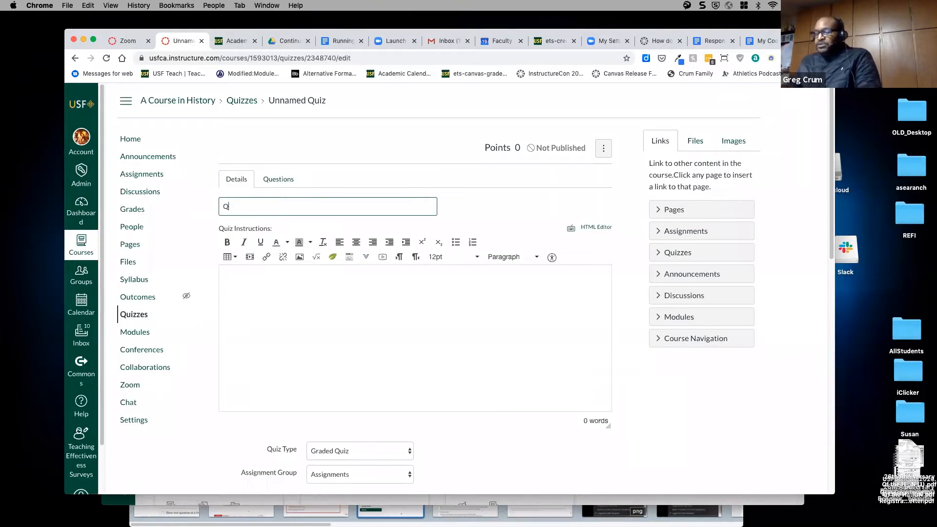
text(uiz One)
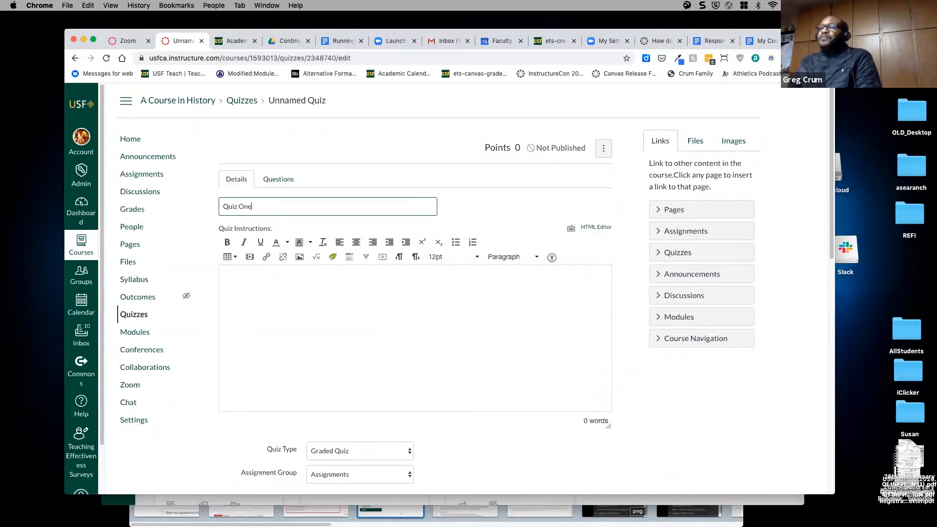
click(292, 287)
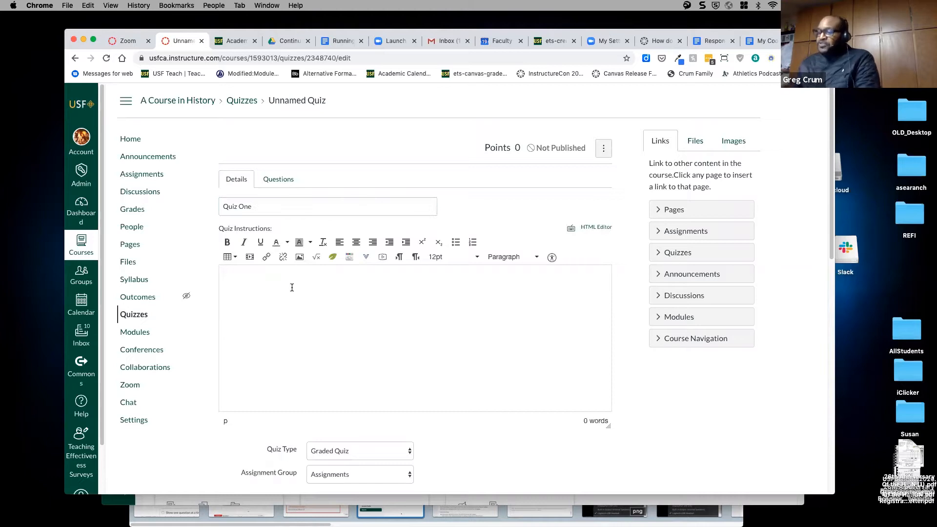
text(This quiz )
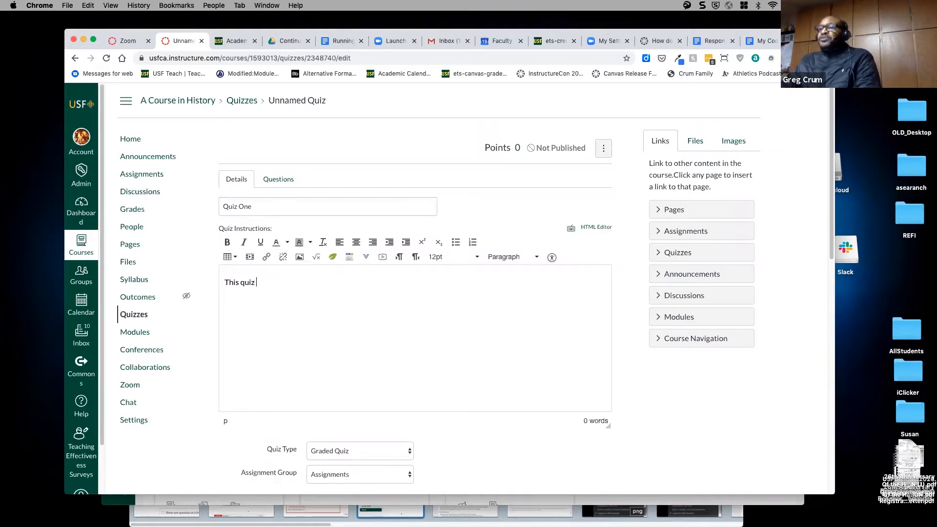
text(will )
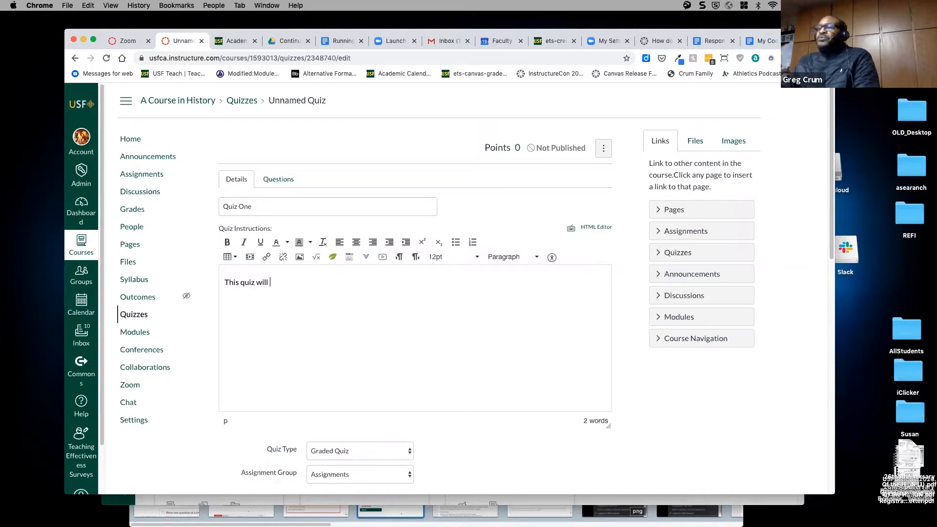
text(cover )
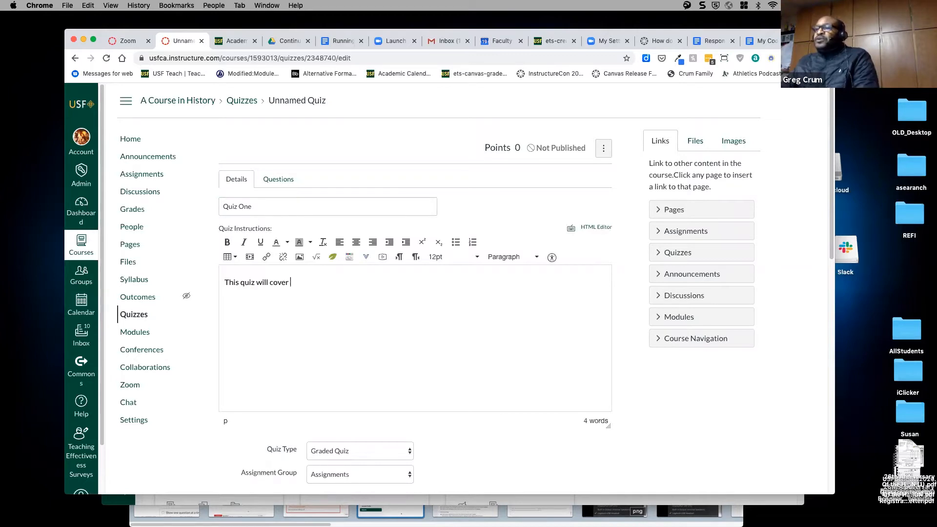
text(chapter 3)
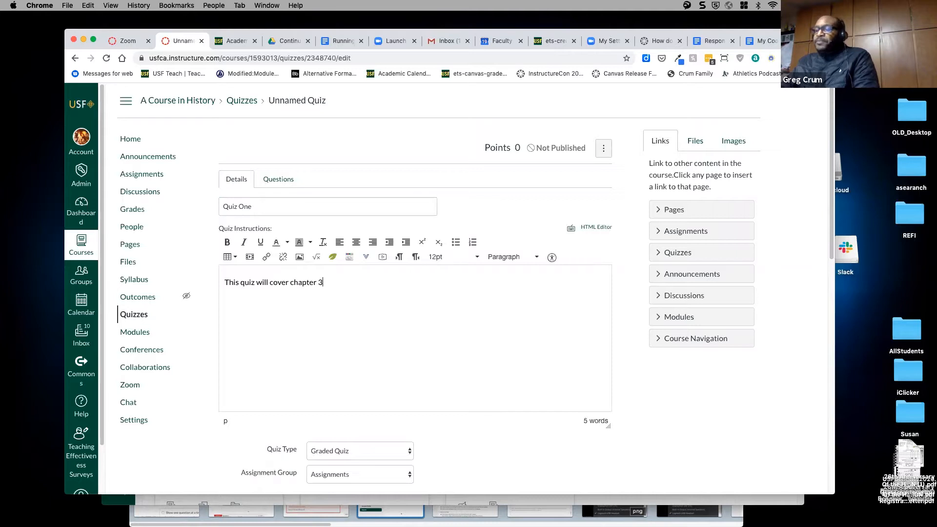
scroll(536, 317, down, 3)
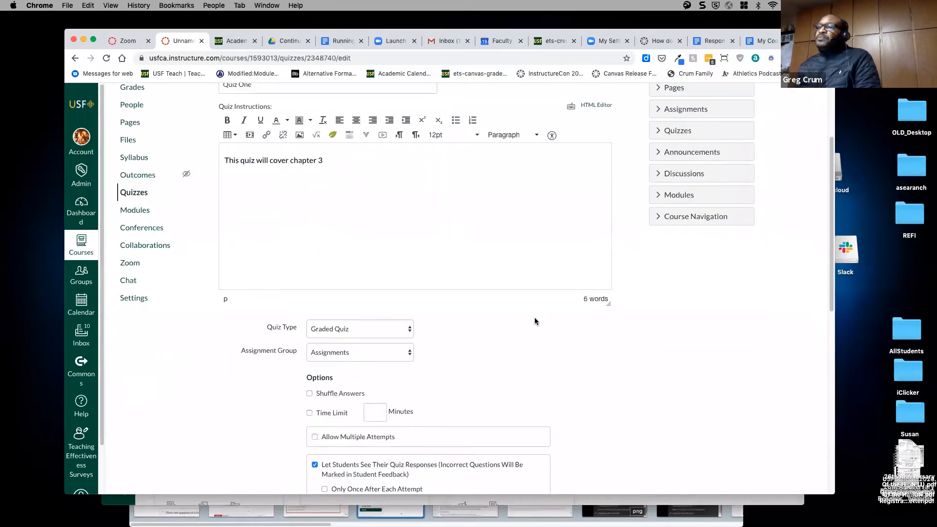
click(328, 323)
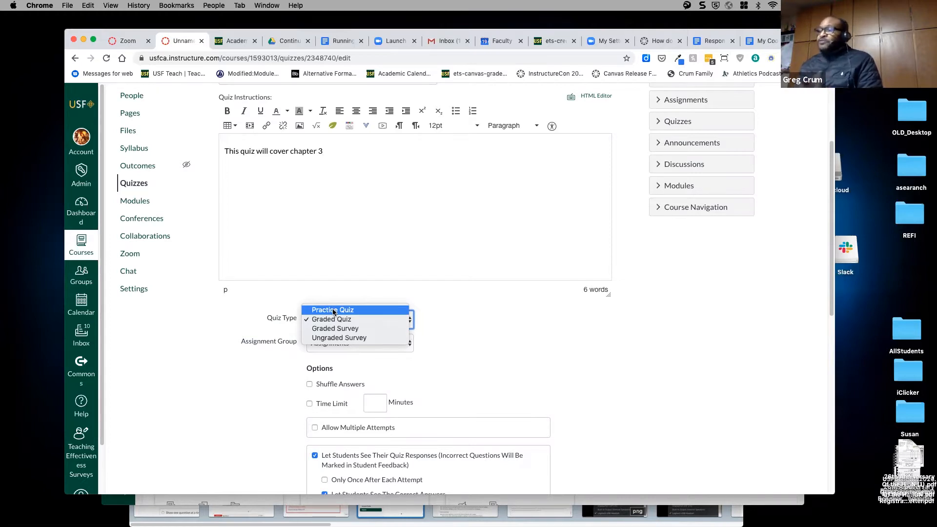
click(362, 243)
scroll(437, 259, down, 5)
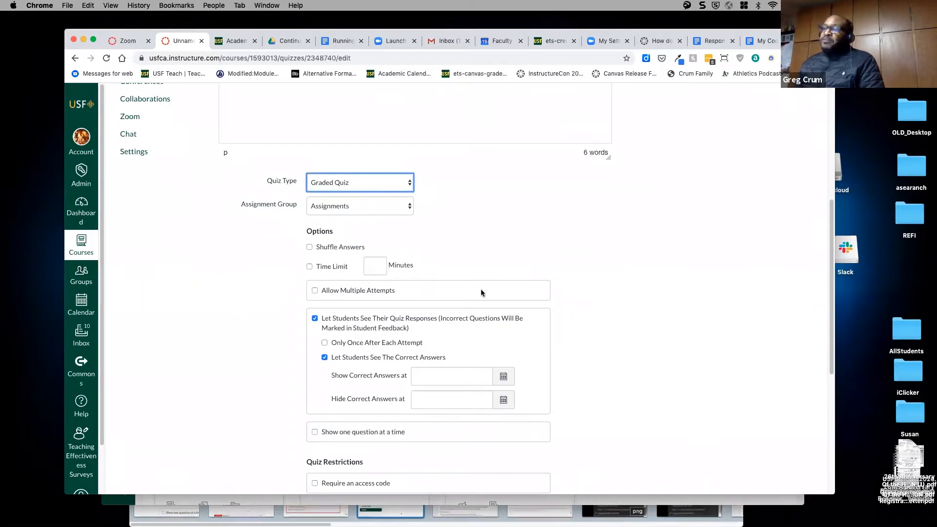
scroll(354, 334, down, 5)
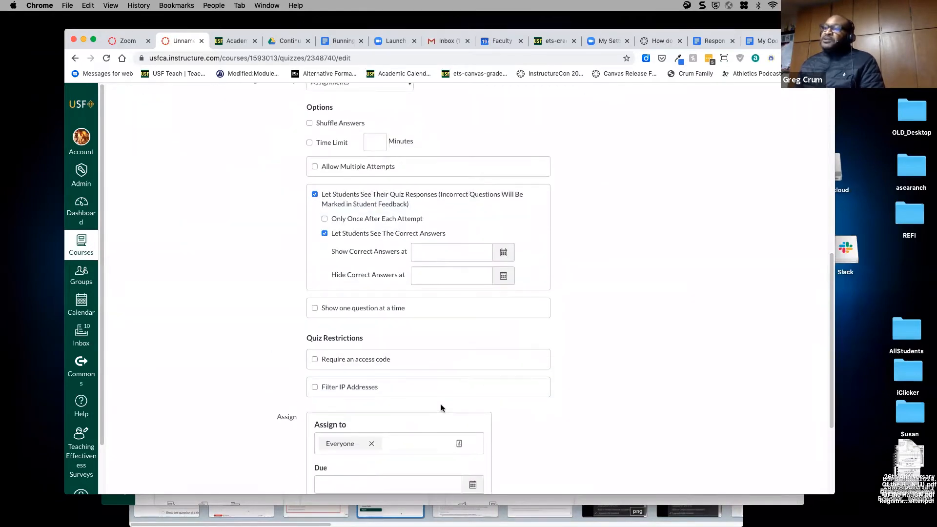
scroll(441, 405, up, 5)
scroll(452, 369, down, 4)
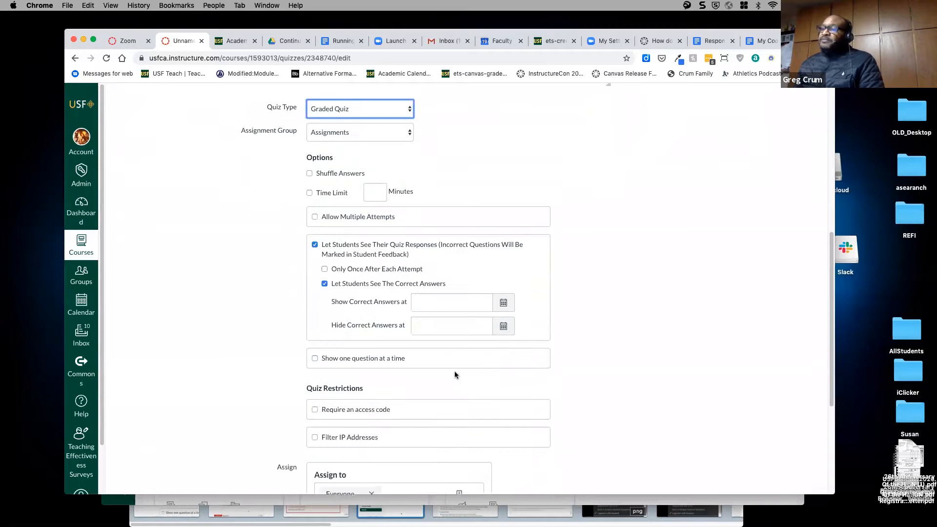
scroll(455, 374, up, 2)
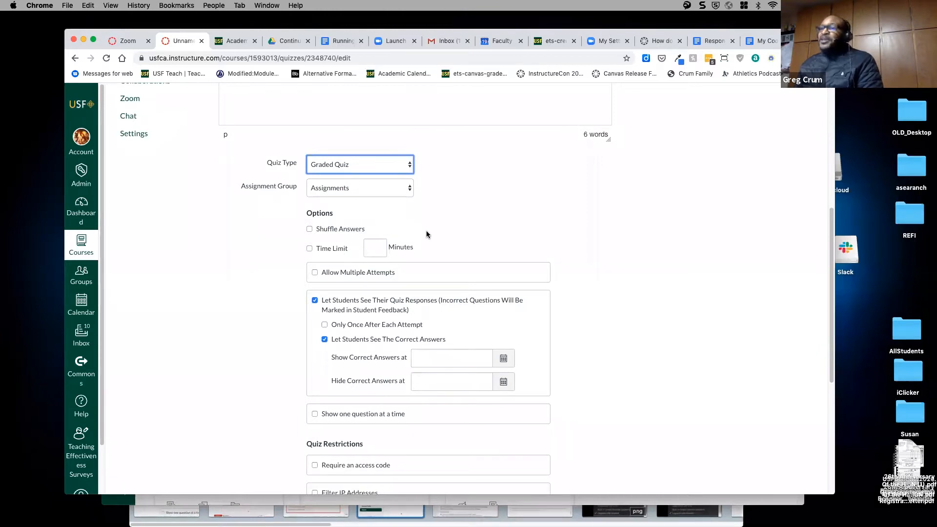
- Enable Shuffle Answers, a 10-minute time limit, and Allow Multiple Attempts
click(310, 230)
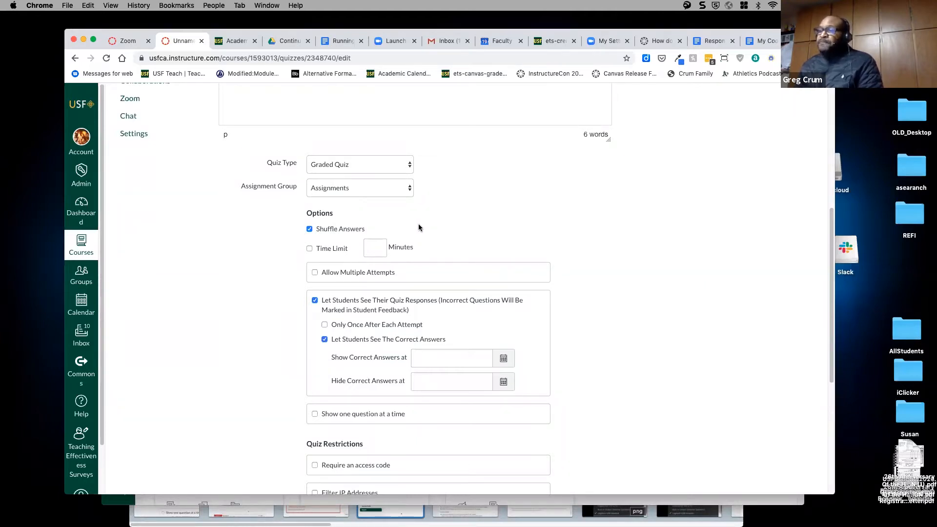
click(309, 249)
click(374, 248)
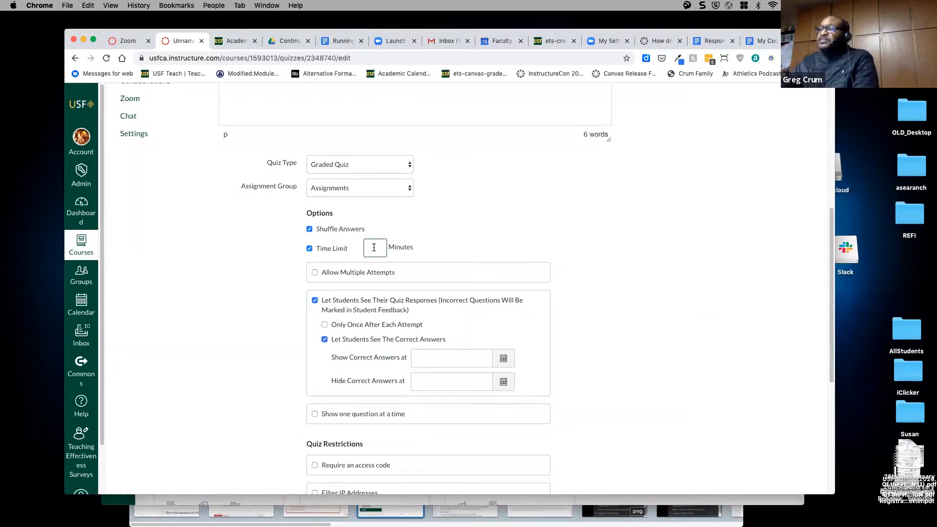
text(10)
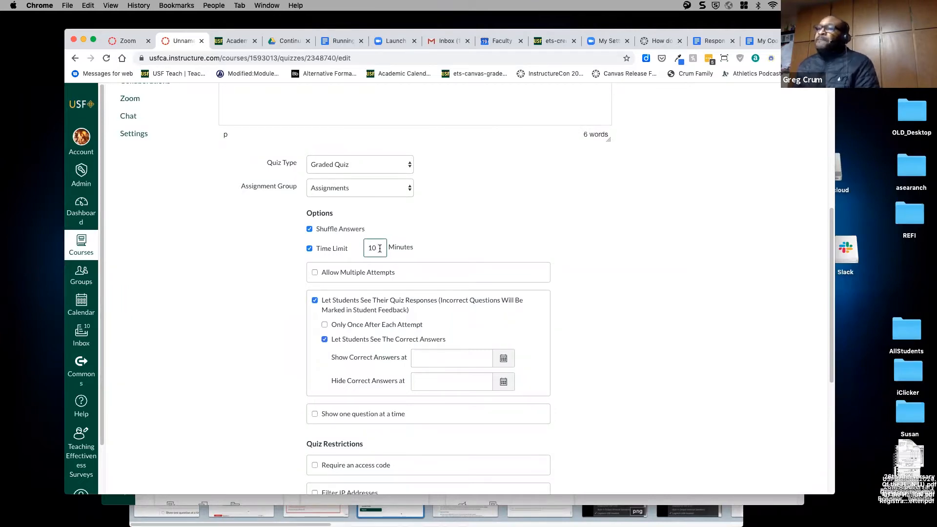
click(316, 275)
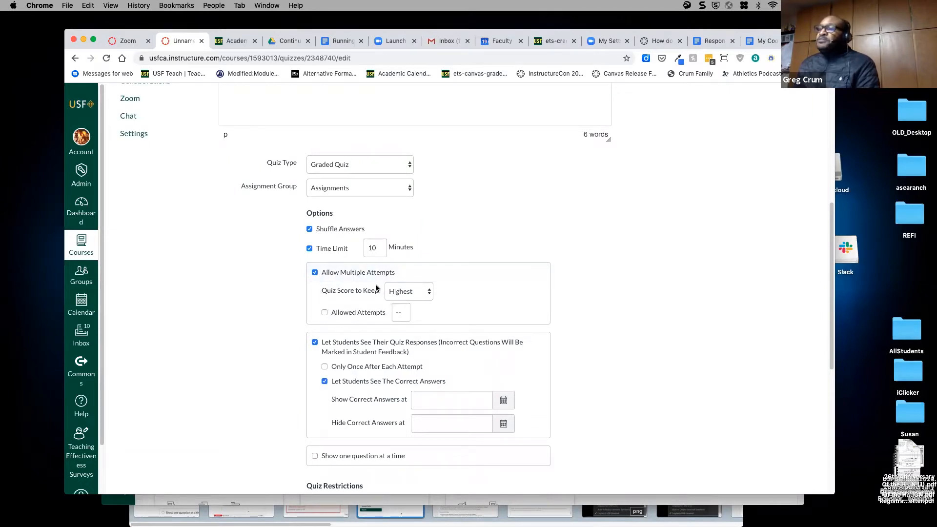
- Keep Highest score, try a 4-attempt limit then clear it, and disable multiple attempts
click(402, 292)
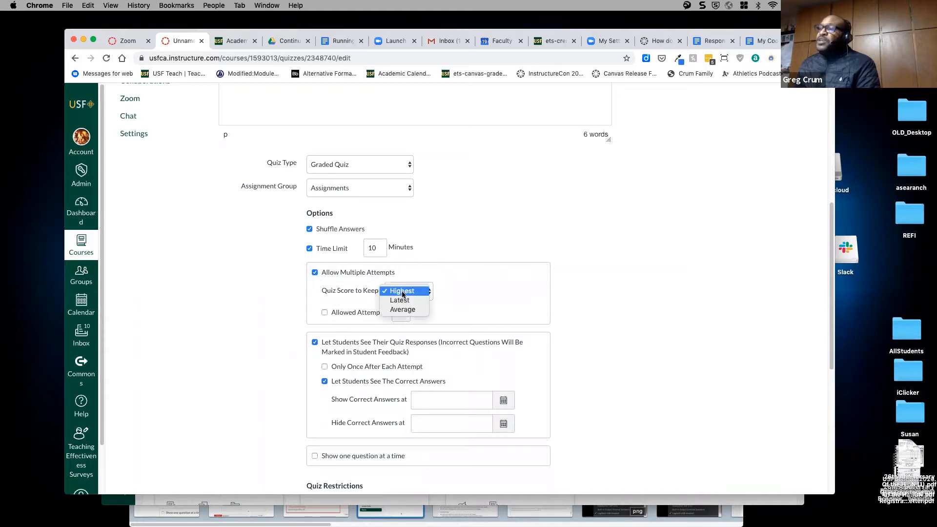
click(463, 285)
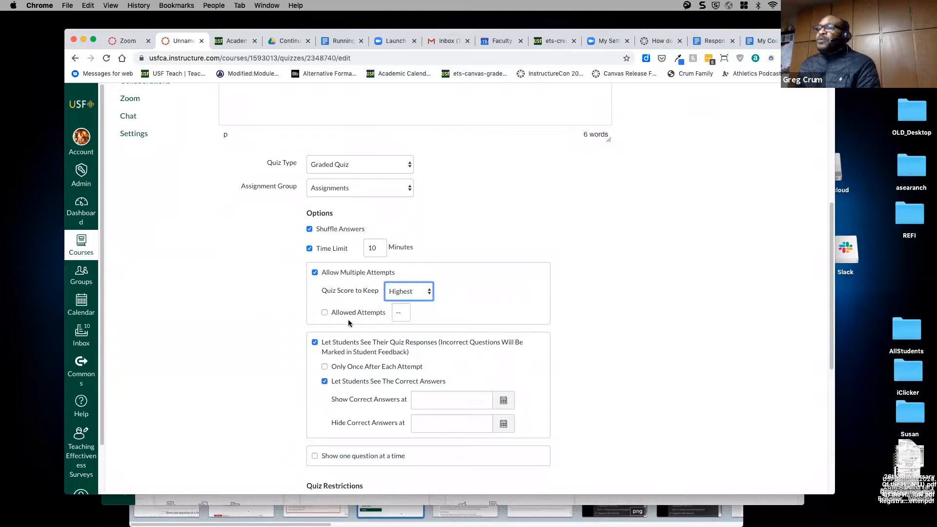
click(325, 314)
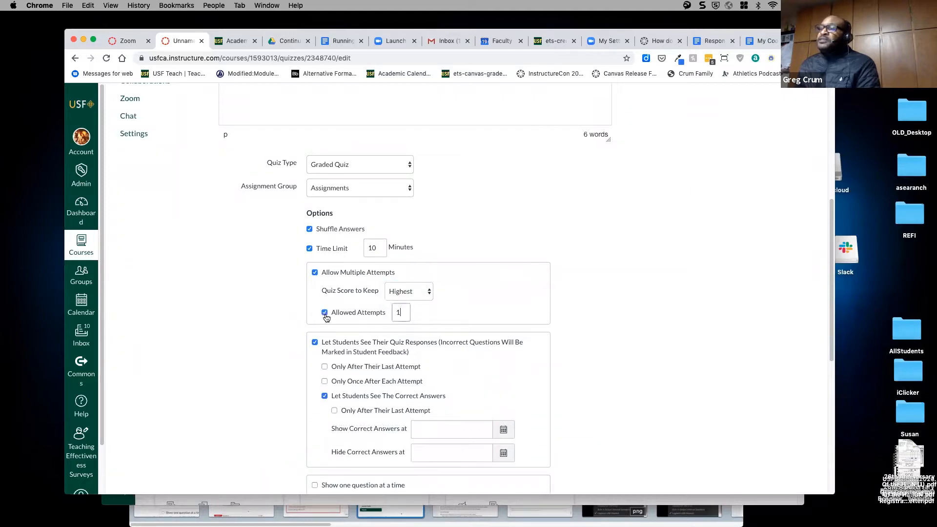
double_click(399, 314)
text(4)
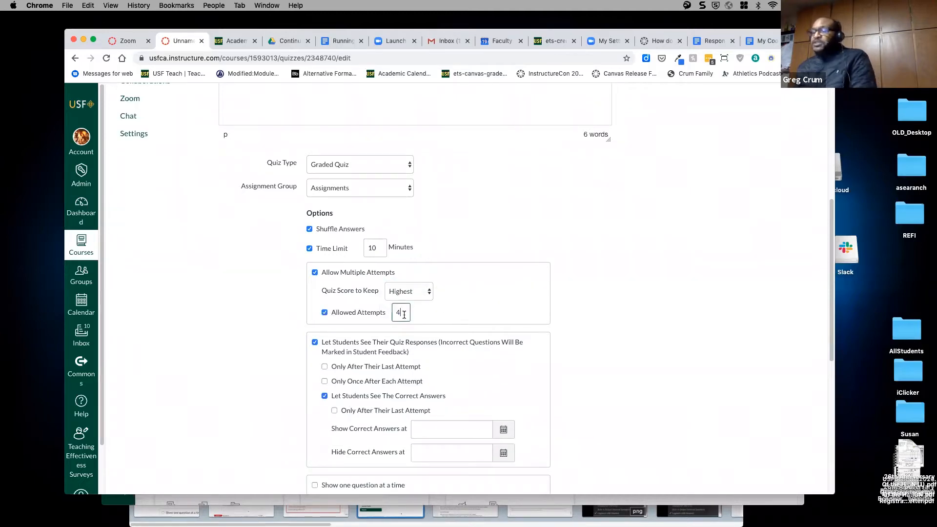
double_click(397, 311)
key(BackSpace)
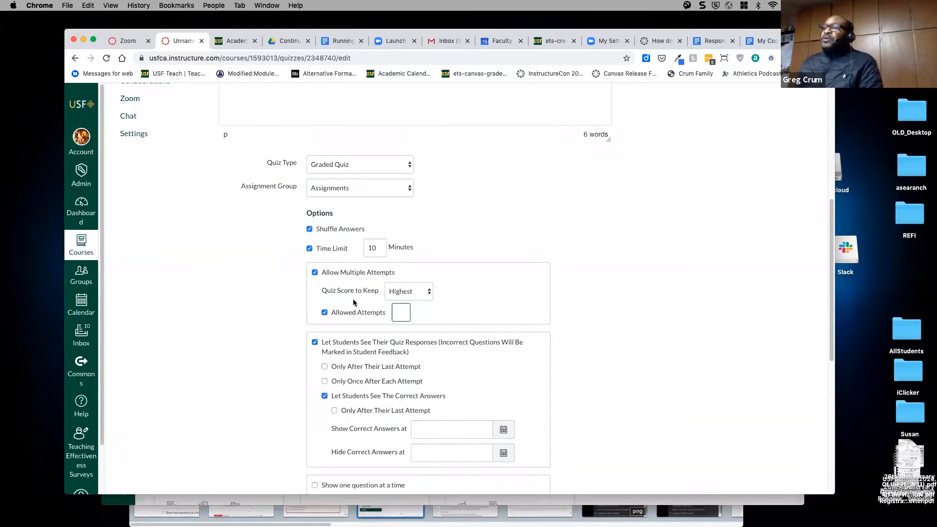
click(325, 312)
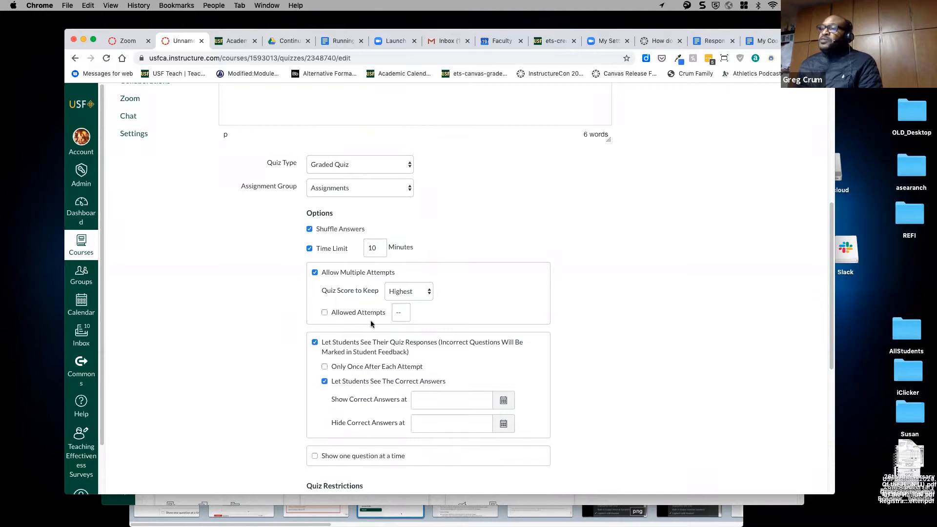
click(315, 273)
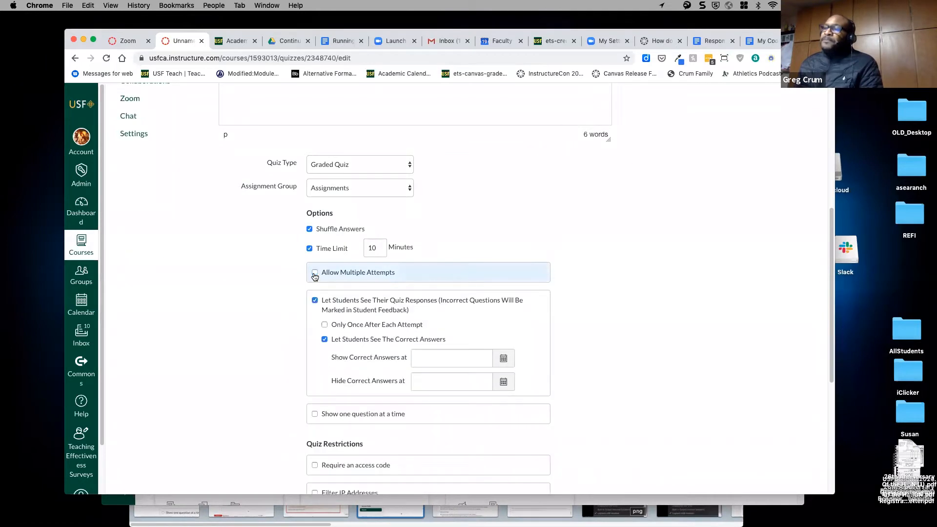
- Hide the correct answers from students while keeping their own quiz responses visible
click(325, 340)
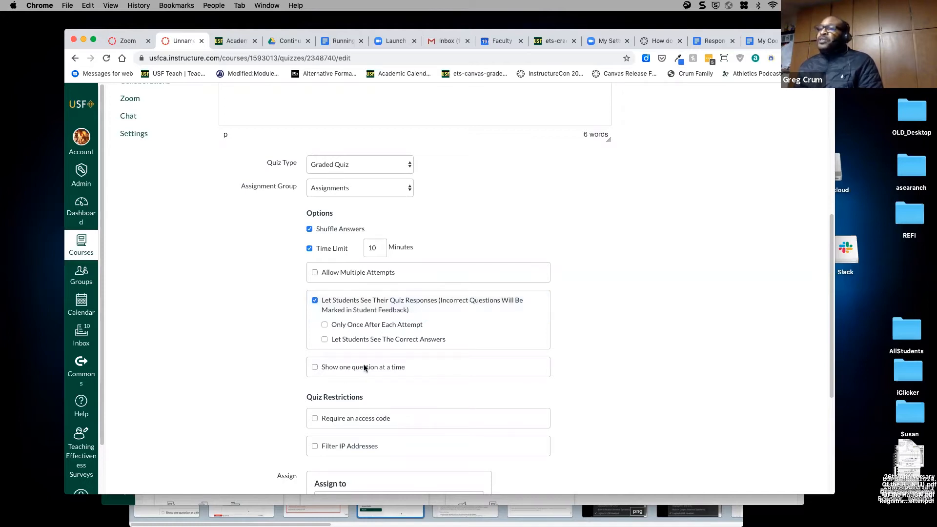
click(325, 341)
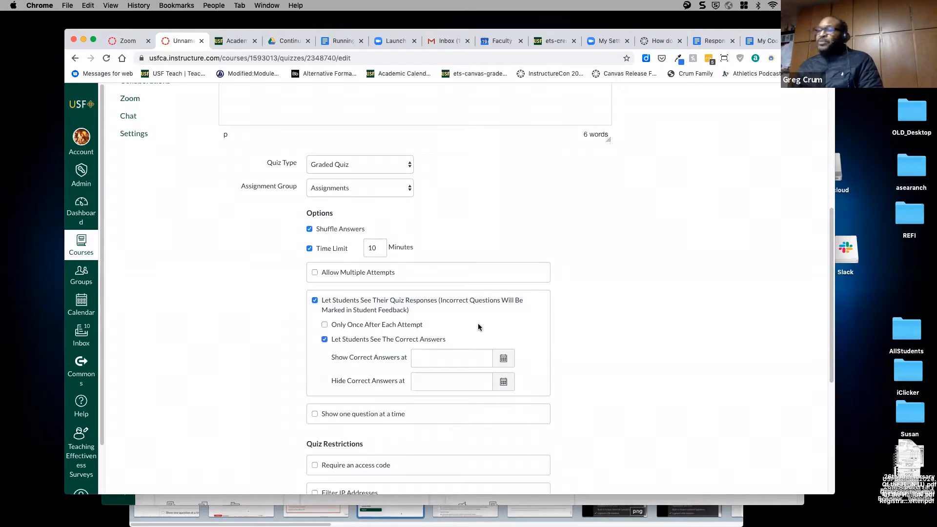
click(455, 361)
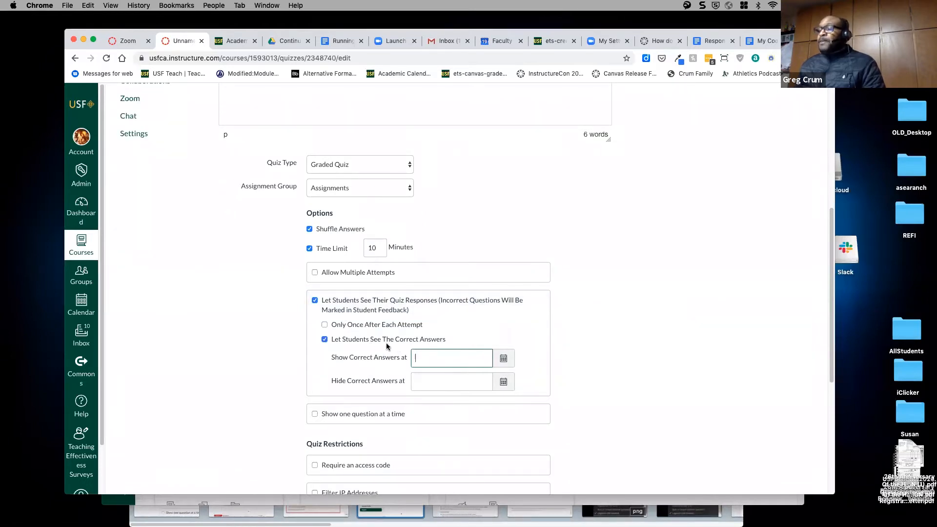
click(325, 340)
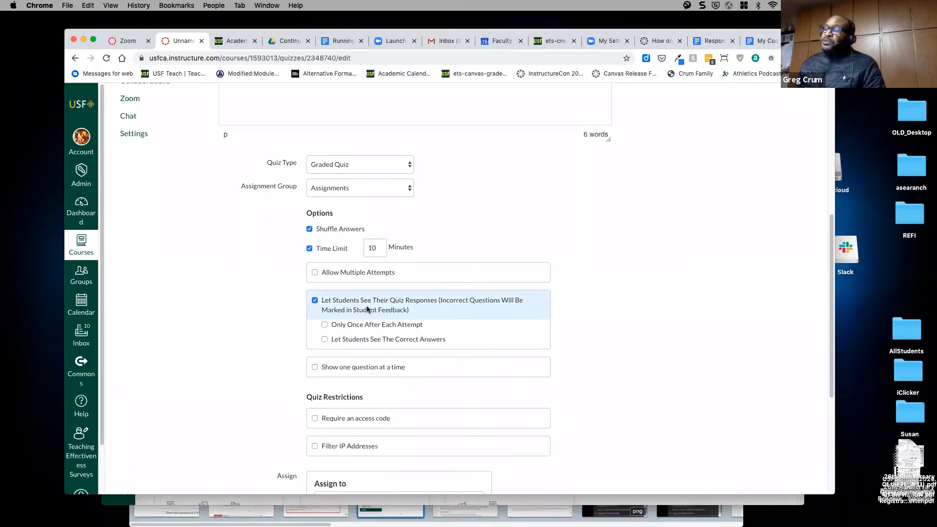
click(315, 300)
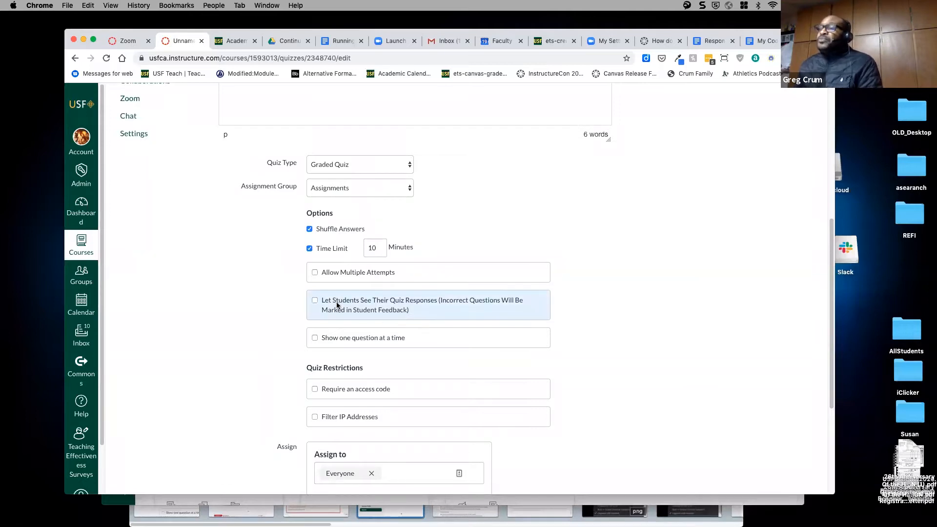
click(316, 302)
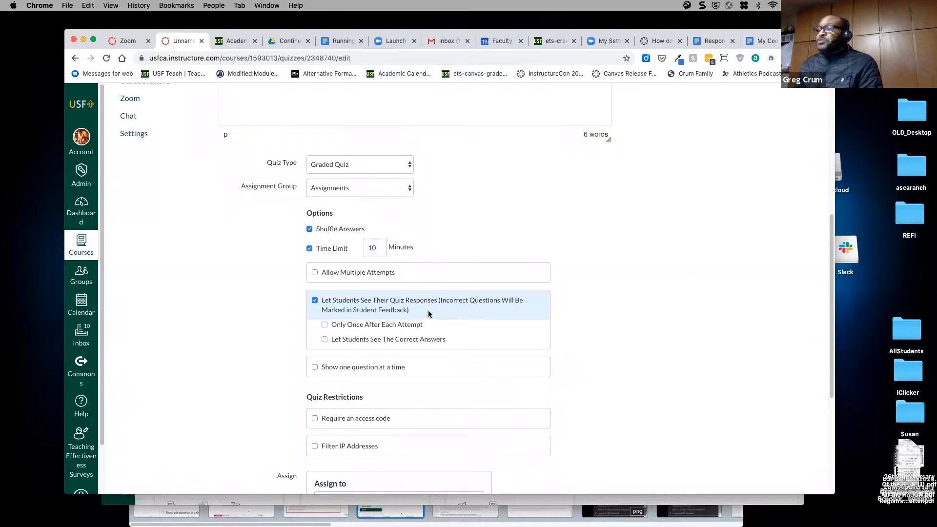
scroll(428, 313, down, 2)
scroll(429, 313, down, 3)
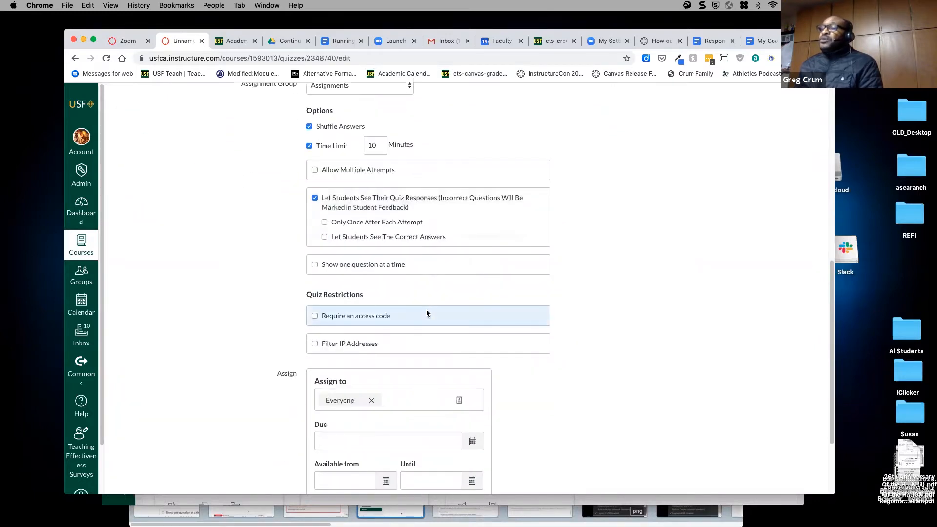
click(315, 266)
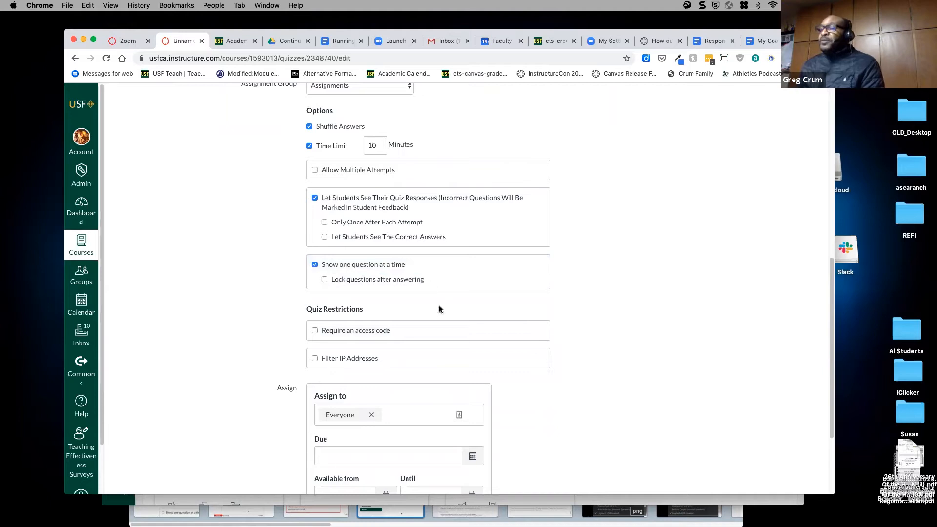
click(315, 265)
click(315, 266)
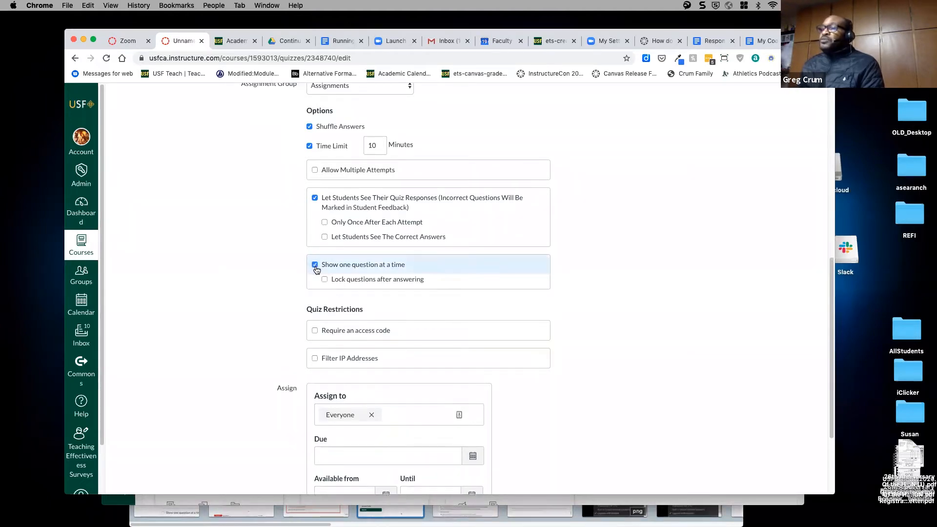
click(325, 279)
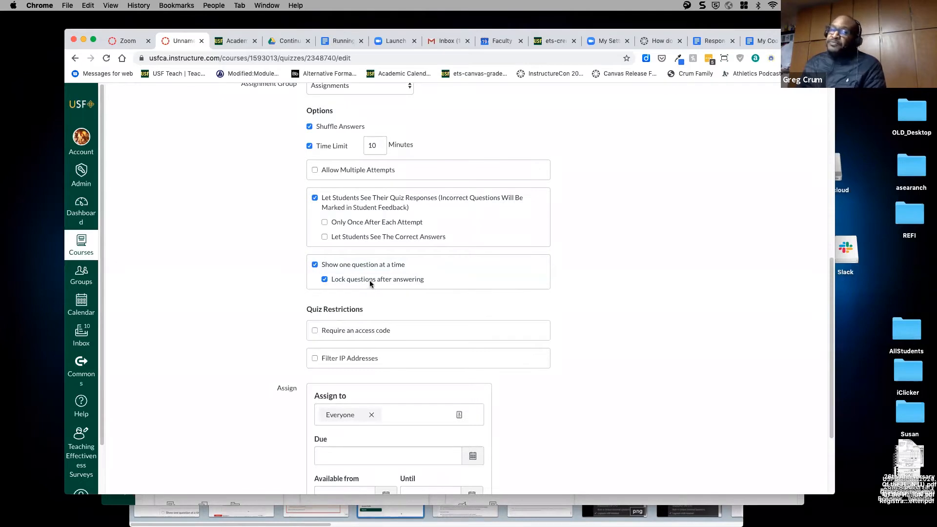
click(325, 279)
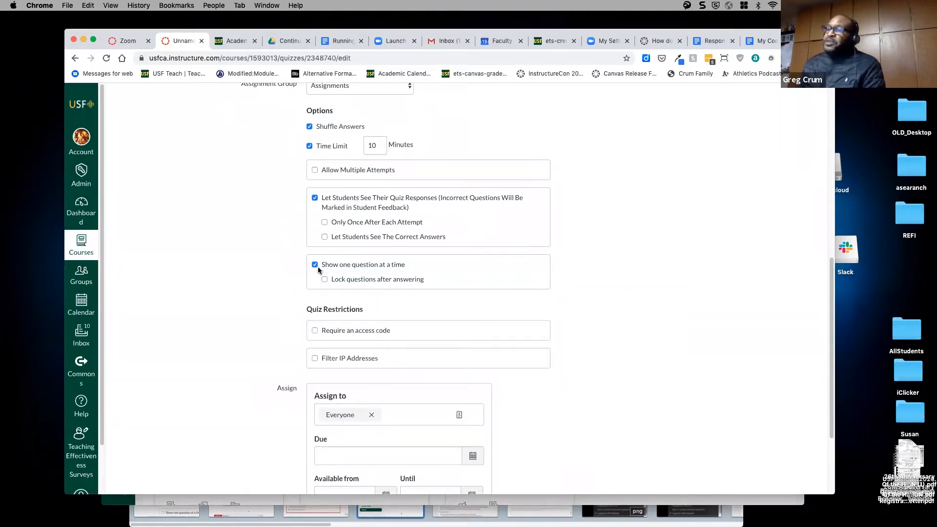
click(315, 265)
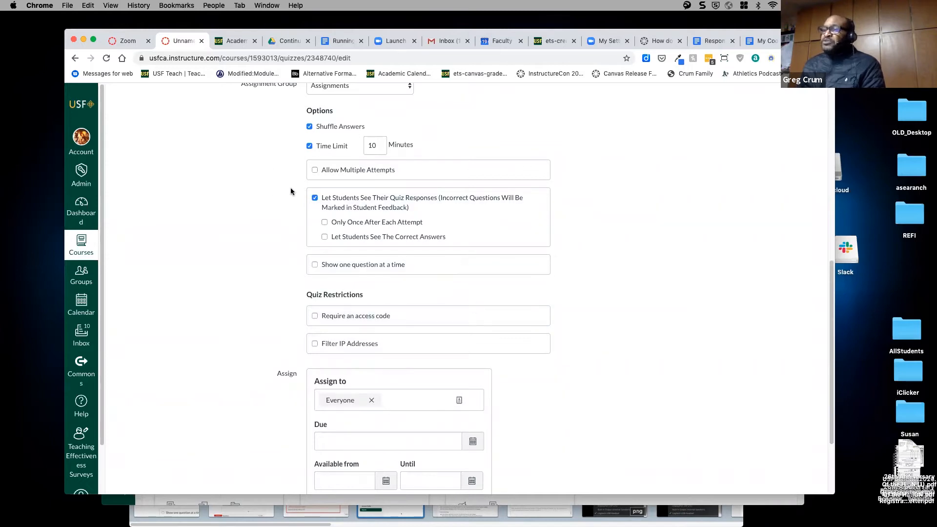
scroll(488, 274, down, 5)
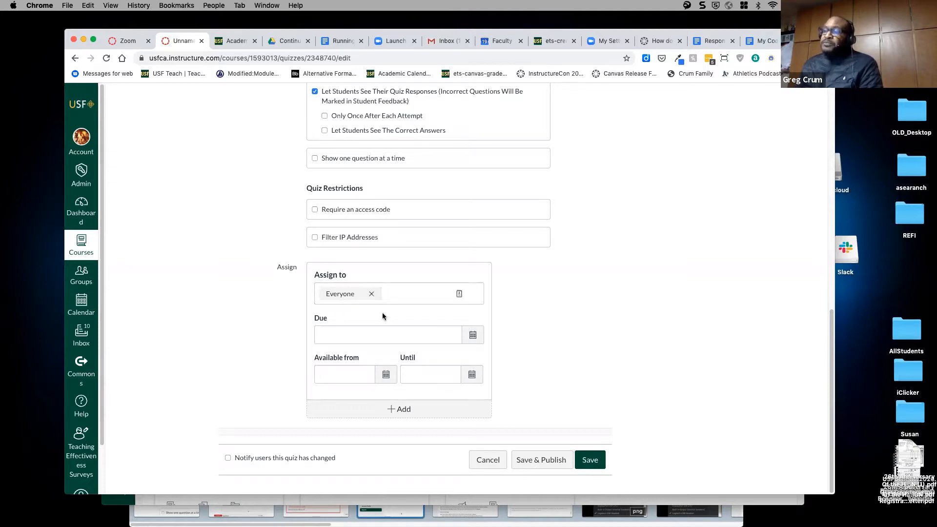
- Choose March 25 in the Due calendar, giving a due date of Mar 25 at 11:59pm
click(469, 344)
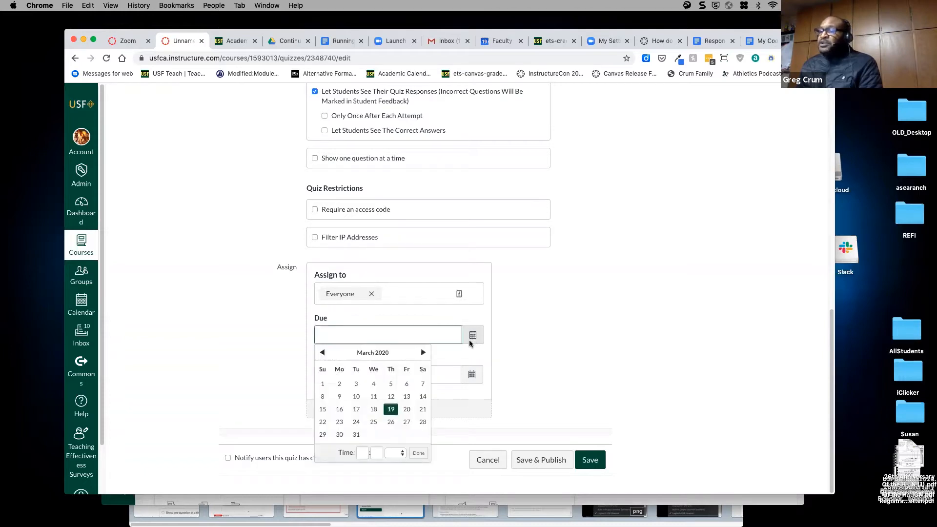
click(374, 423)
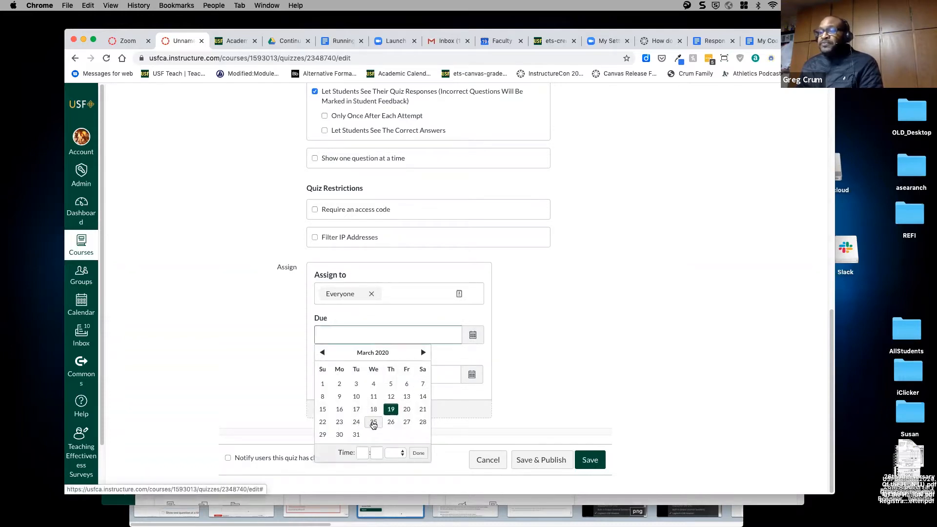
click(511, 352)
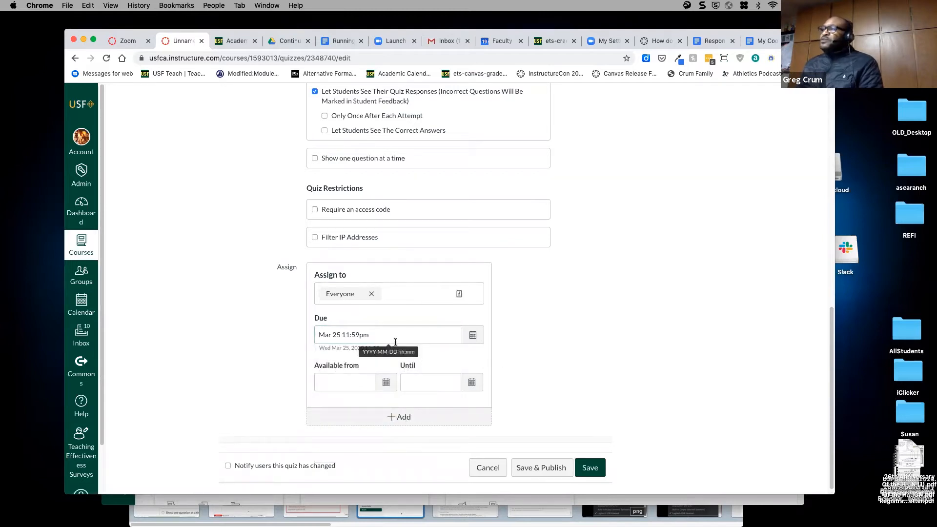
click(374, 336)
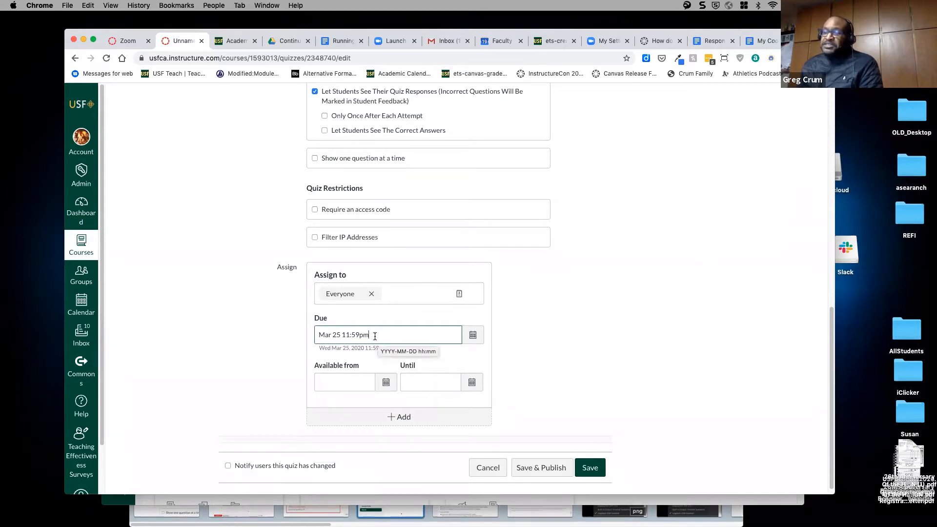
drag(375, 337, 299, 335)
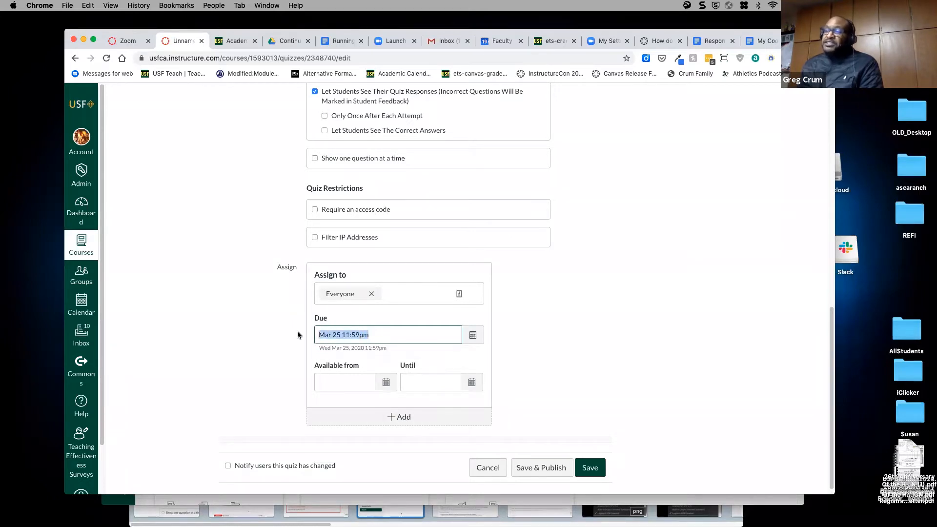
click(368, 344)
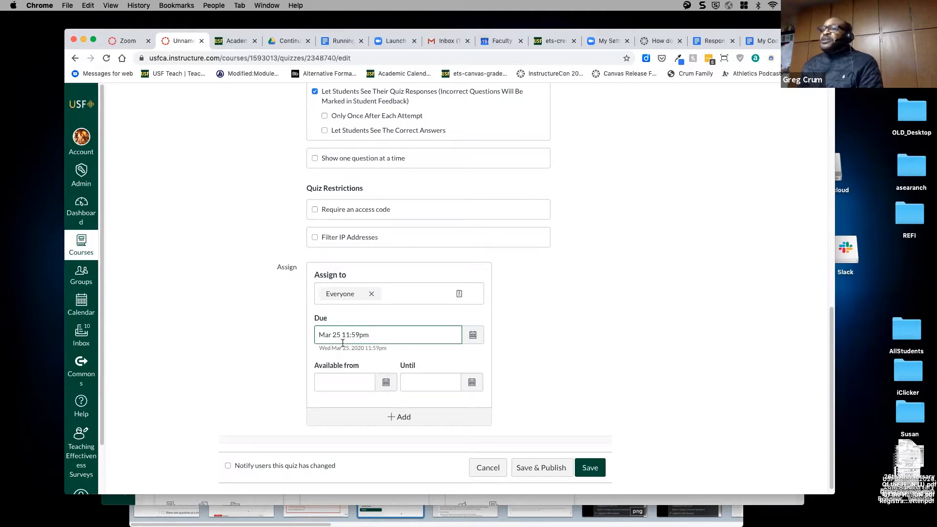
scroll(389, 348, up, 2)
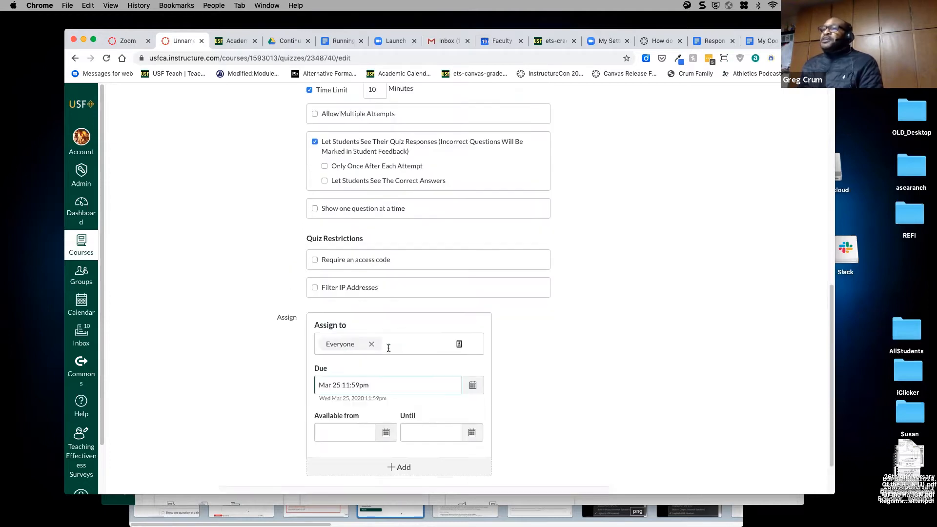
scroll(389, 348, up, 3)
scroll(484, 213, down, 5)
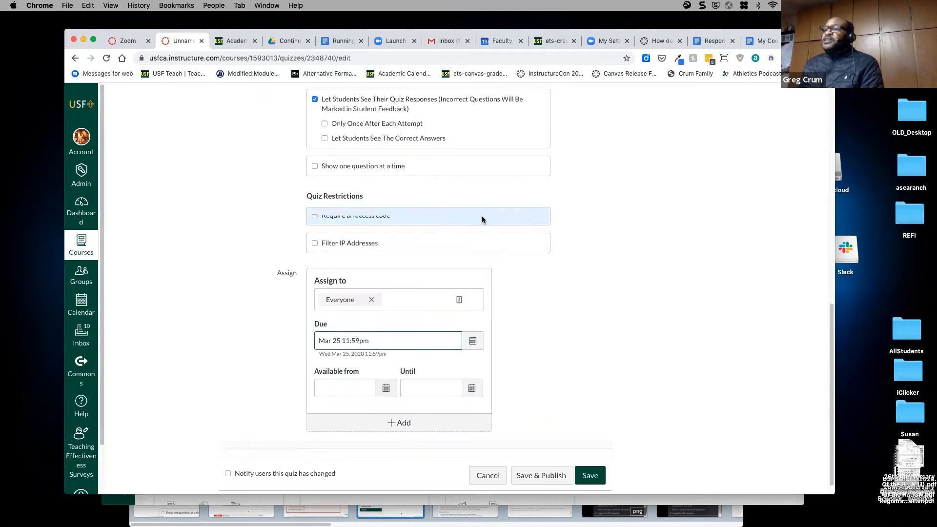
- Set the Available from date to Mar 24 at 12am using the calendar
click(385, 380)
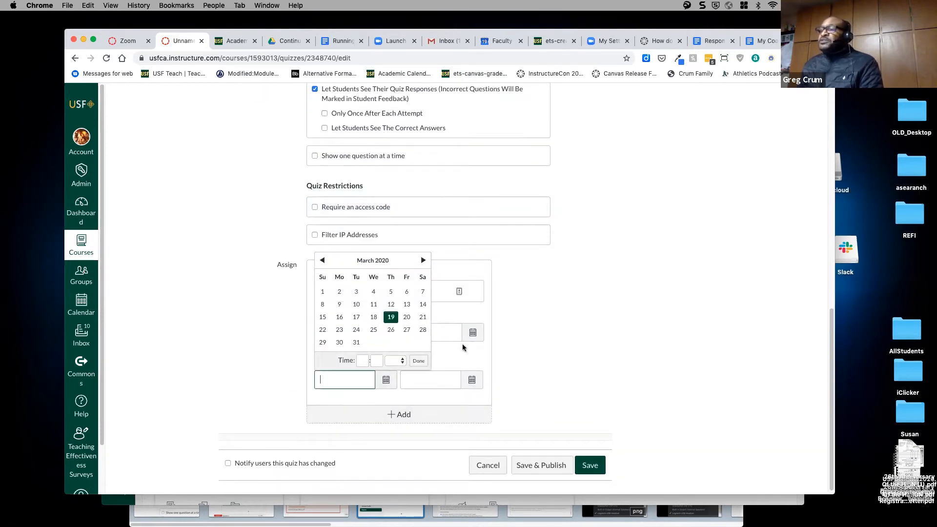
click(355, 334)
click(412, 362)
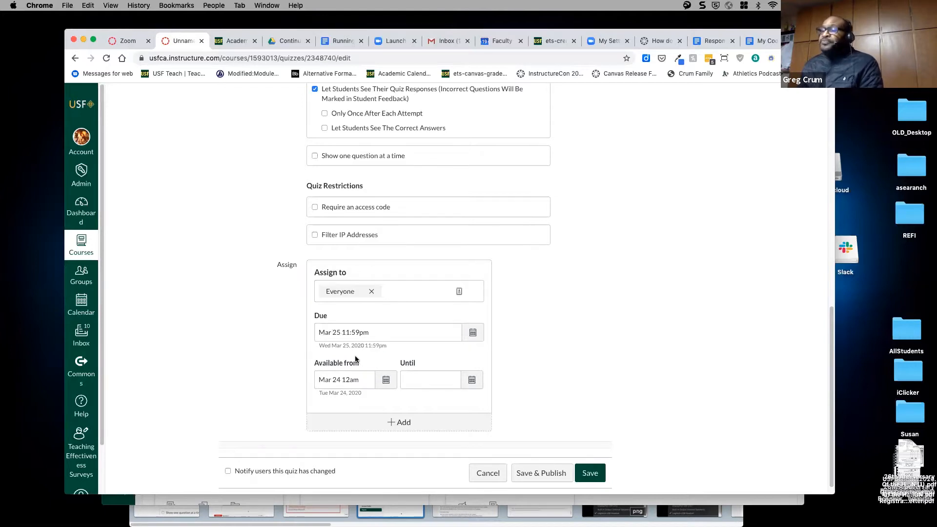
click(364, 382)
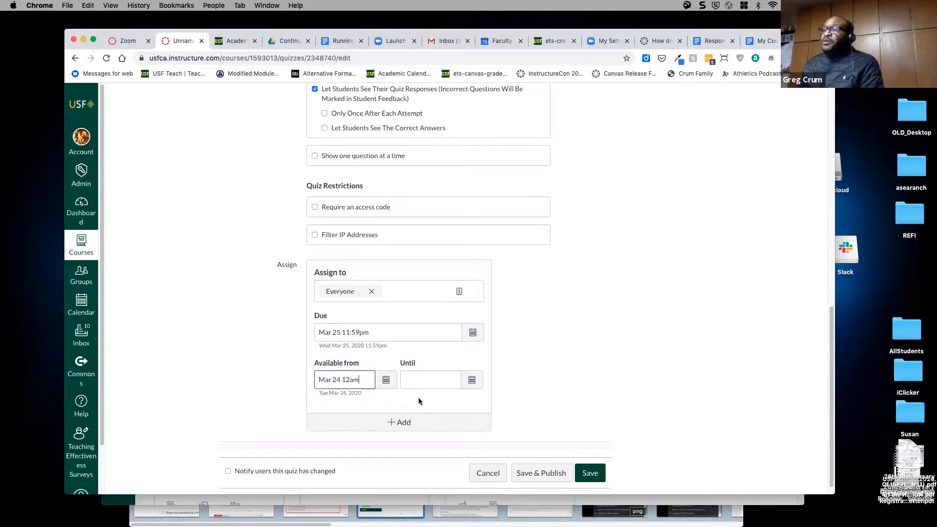
click(471, 381)
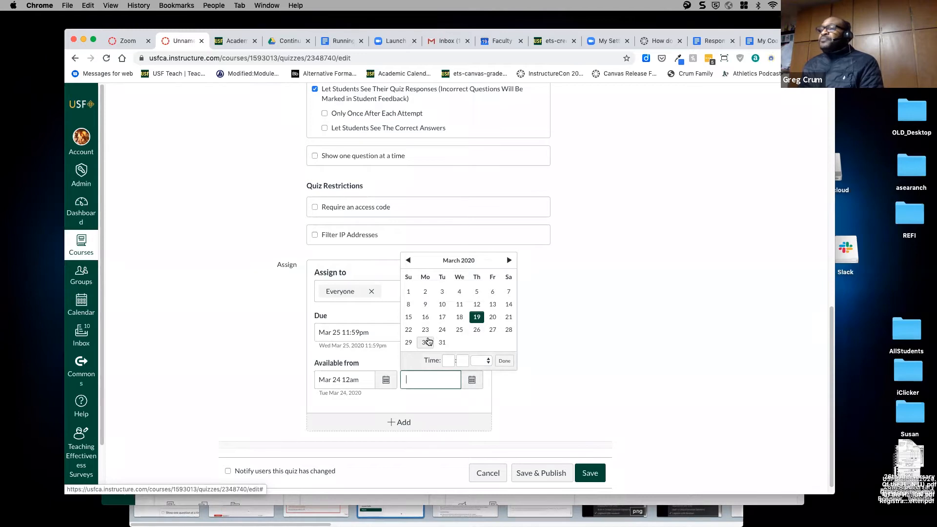
- Pick March 26 as the Until date and change its time to 1am
click(477, 330)
click(505, 361)
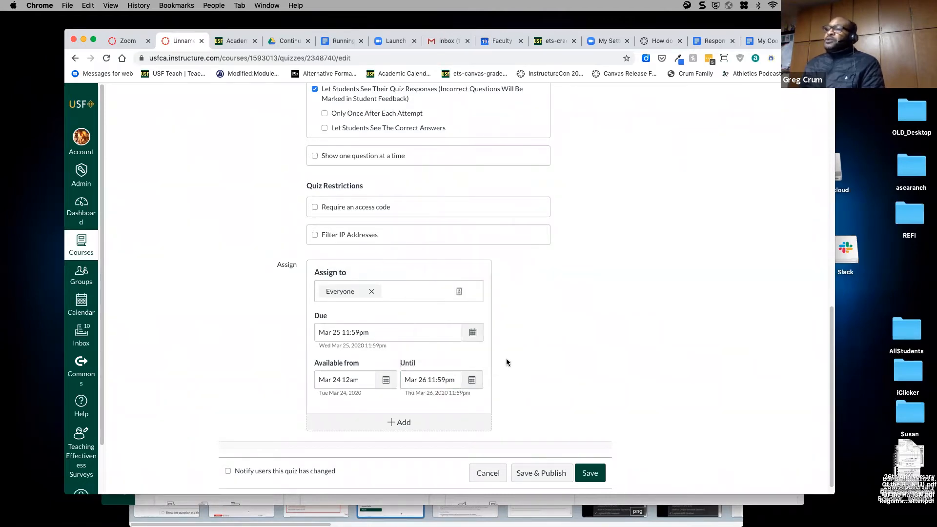
drag(445, 380, 428, 380)
key(BackSpace)
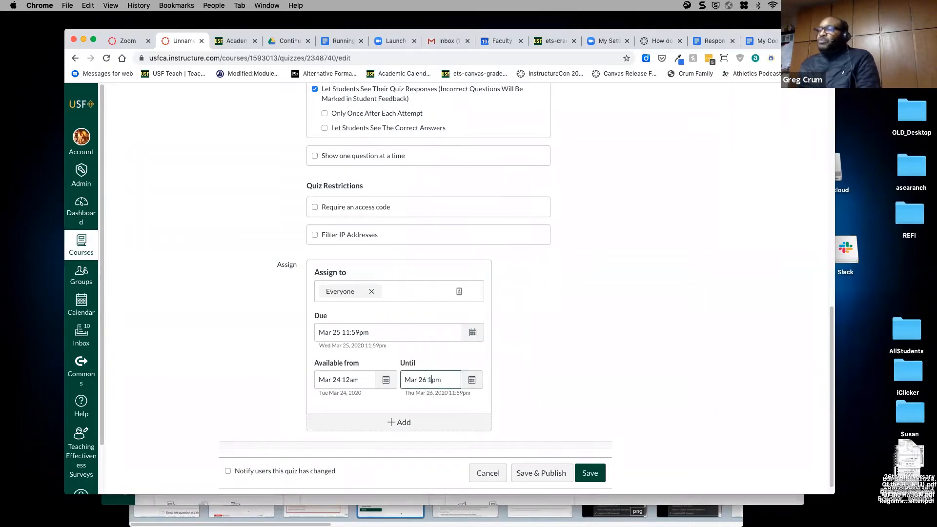
text(a)
click(536, 382)
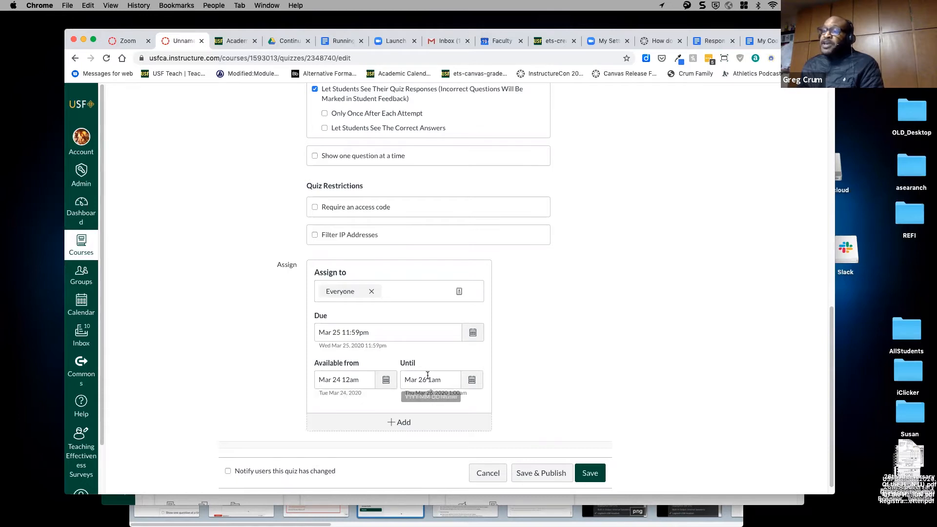
scroll(434, 374, up, 5)
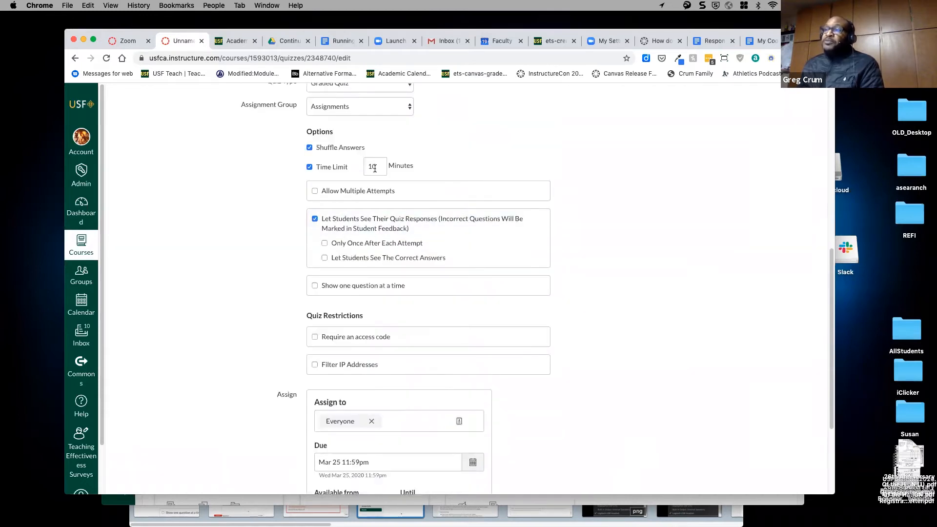
scroll(441, 295, down, 5)
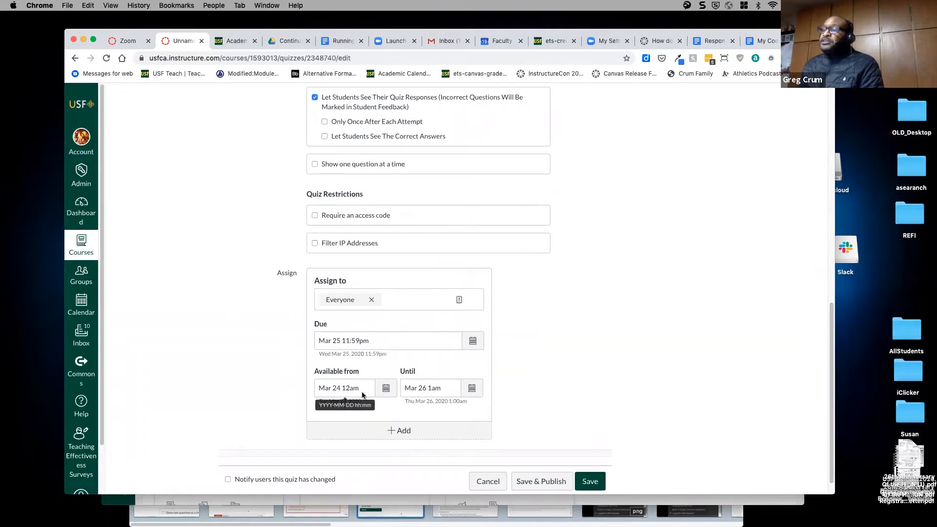
- Change the Available from time to Mar 24 at 11am
drag(444, 390, 399, 389)
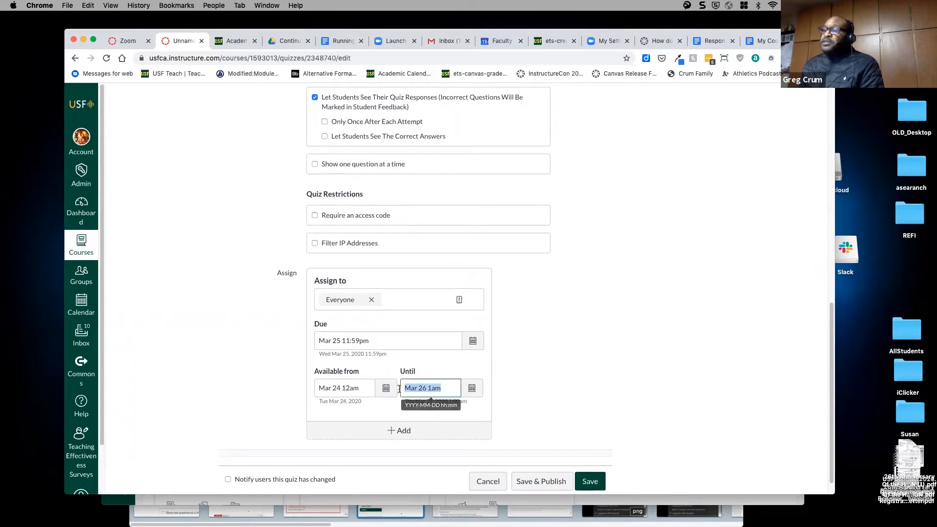
key(BackSpace)
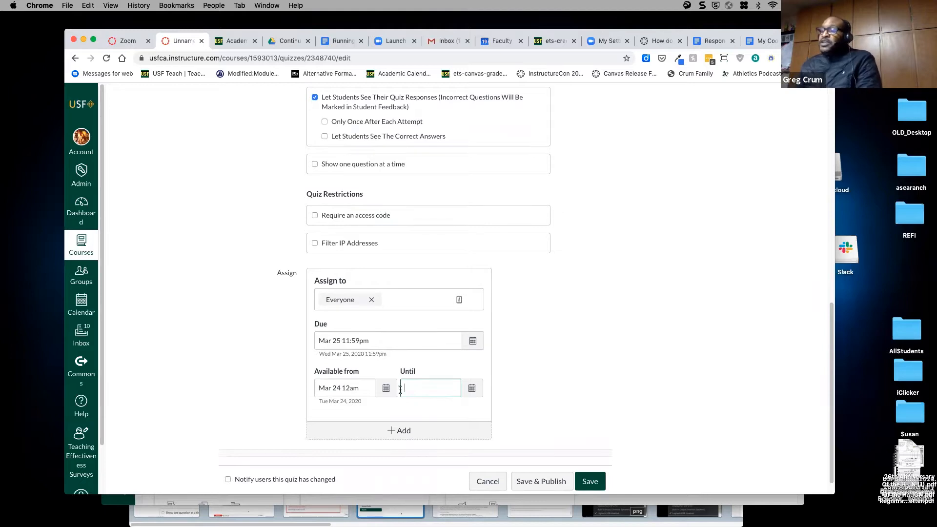
text(1)
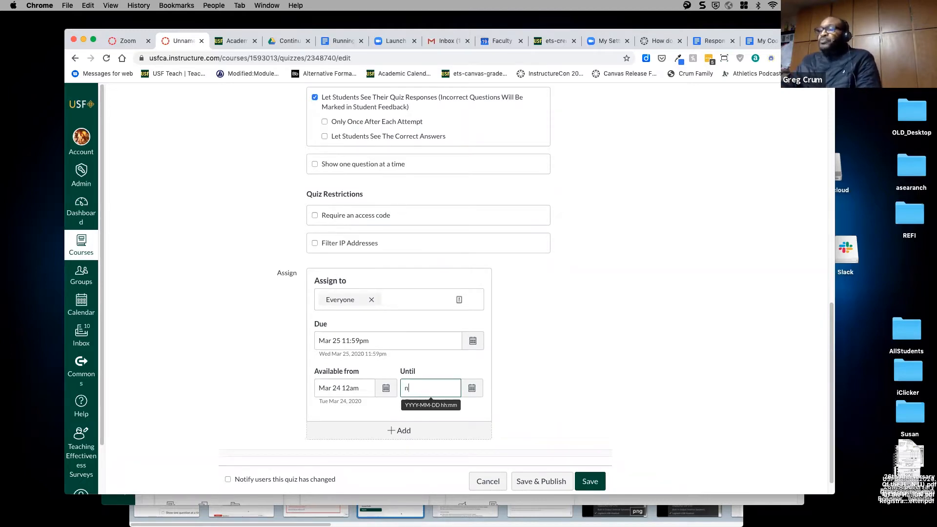
click(360, 388)
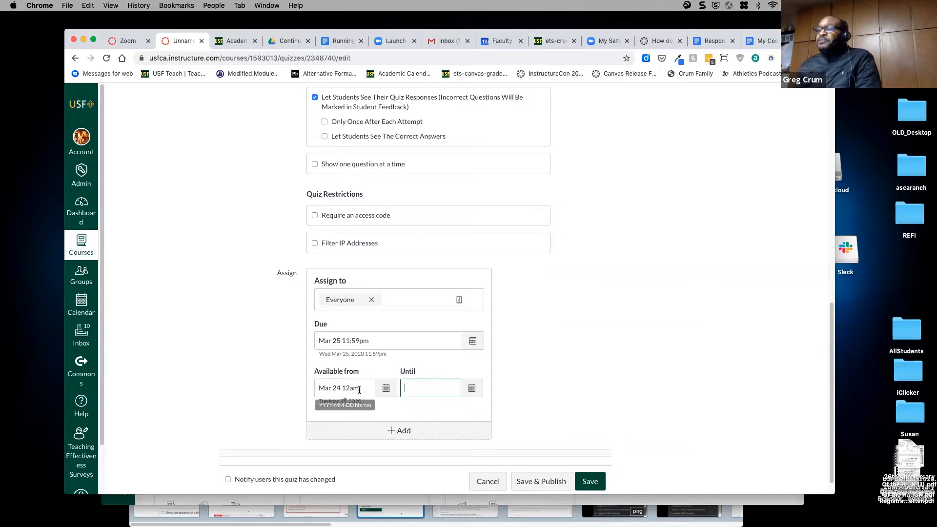
drag(350, 389, 342, 389)
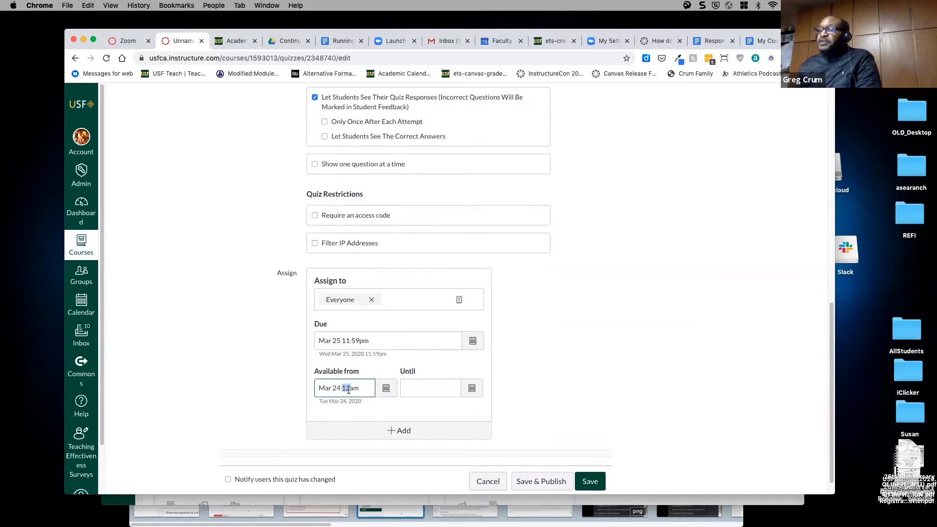
click(349, 390)
key(BackSpace)
text(1)
- Try Until times of 11:10am and 11:30am, then clear the Until field to blank
click(428, 389)
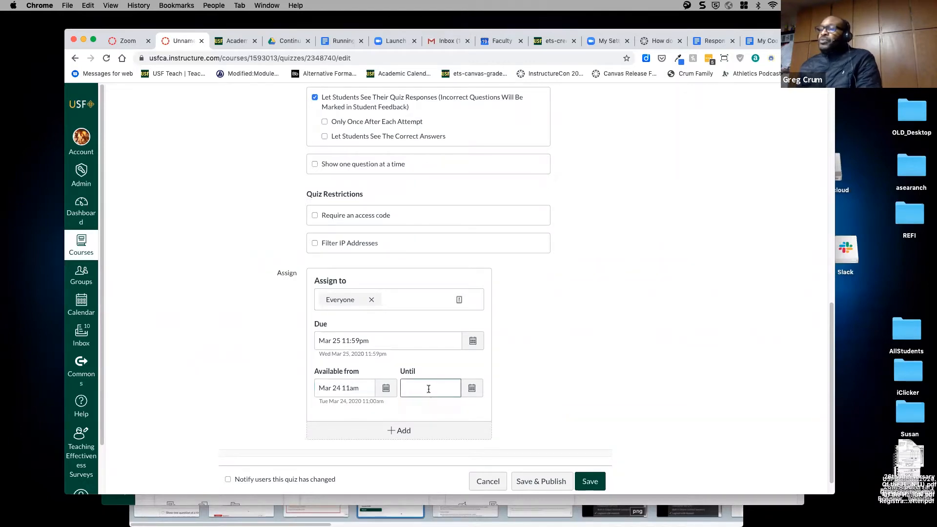
text(march)
text(1)
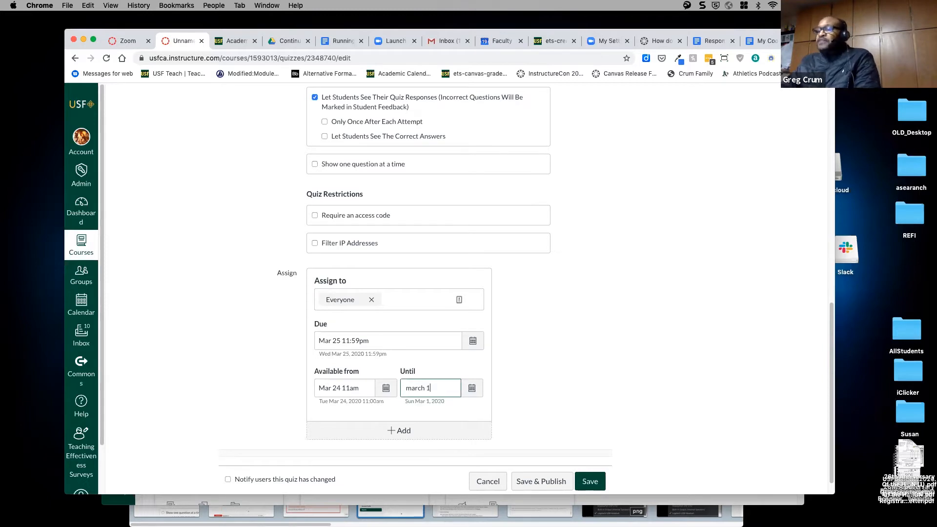
text(1:00 am)
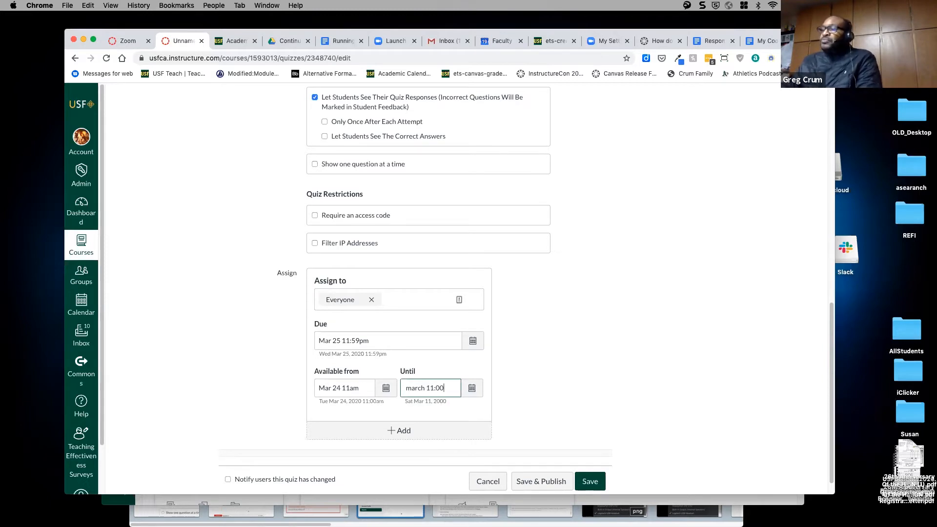
click(569, 389)
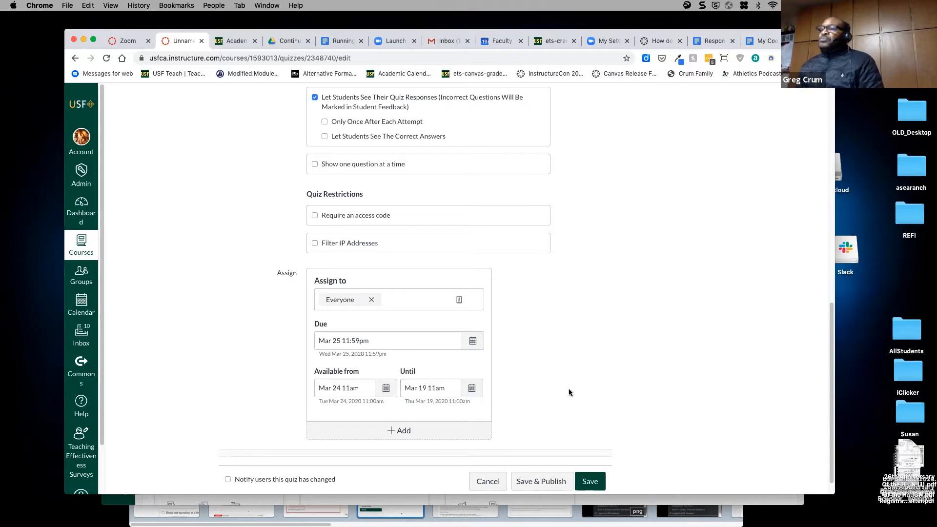
click(447, 393)
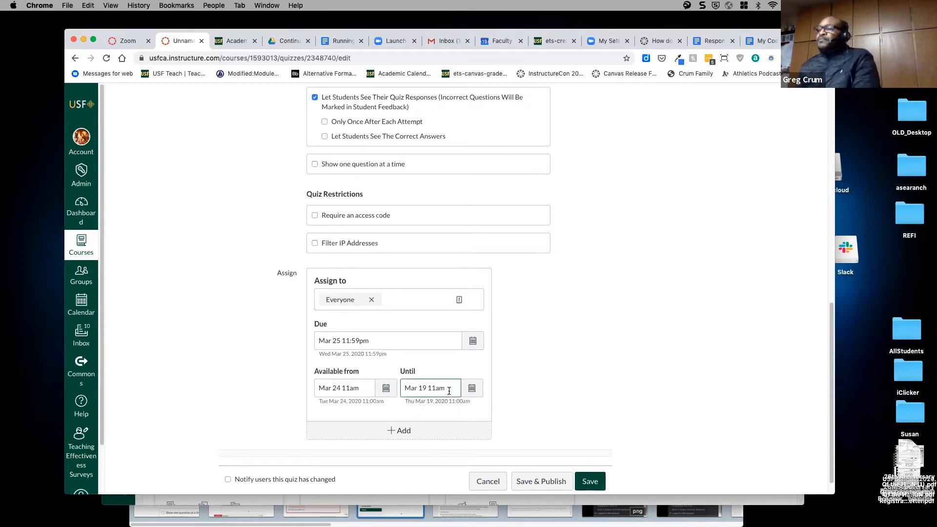
click(472, 387)
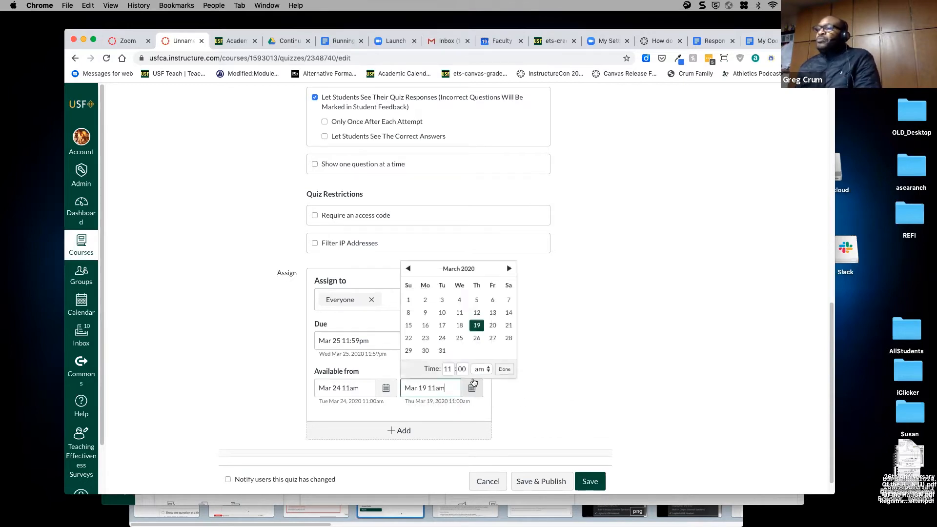
double_click(465, 370)
text(10)
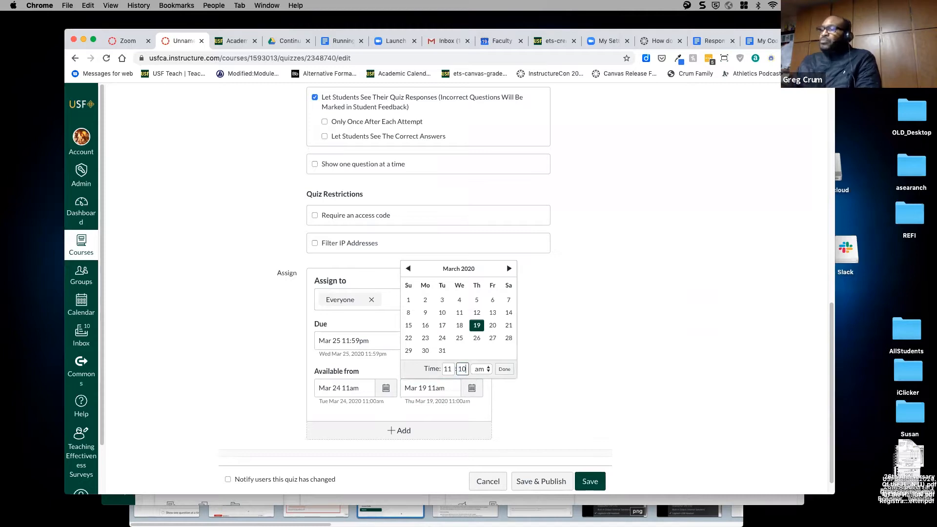
click(504, 369)
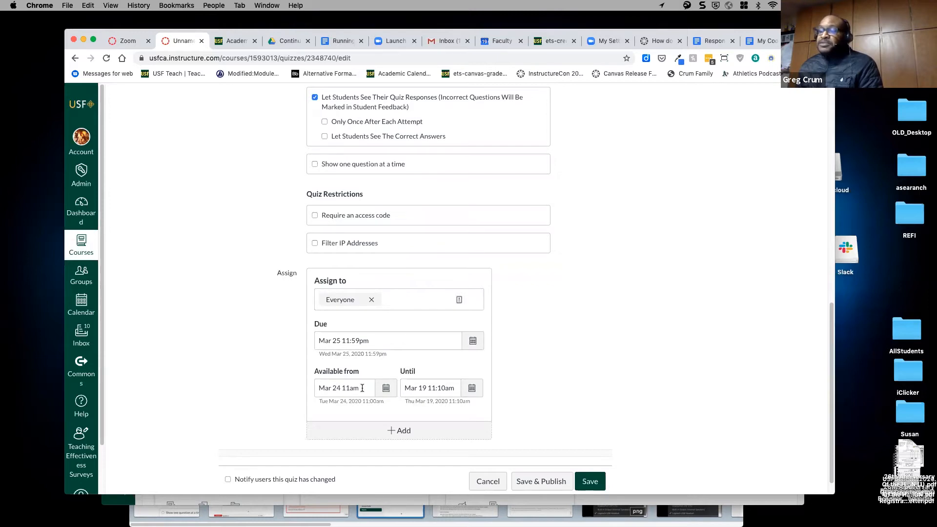
click(450, 388)
drag(445, 388, 439, 389)
text(30)
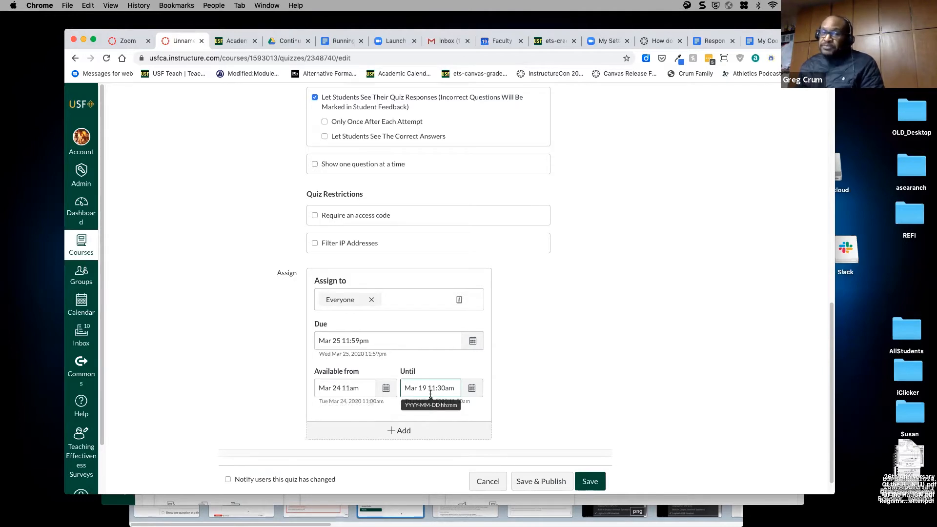
drag(448, 388, 367, 380)
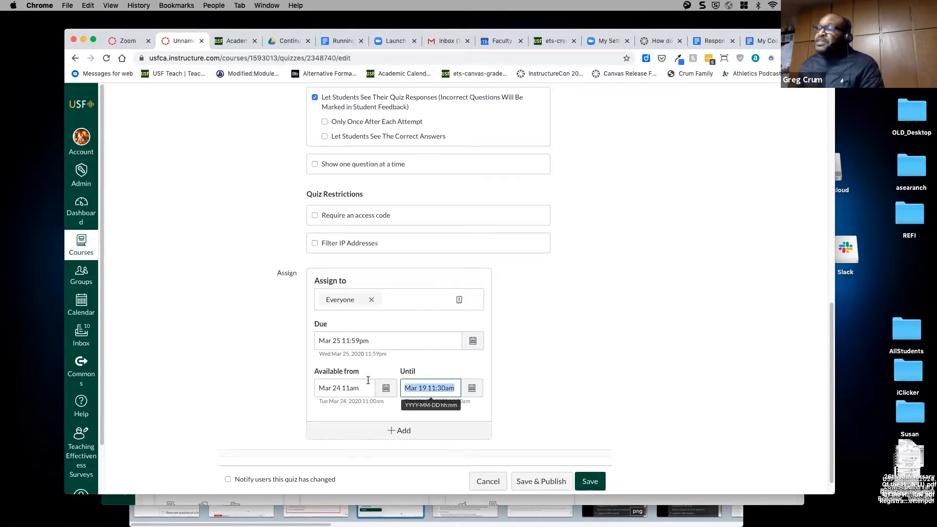
key(BackSpace)
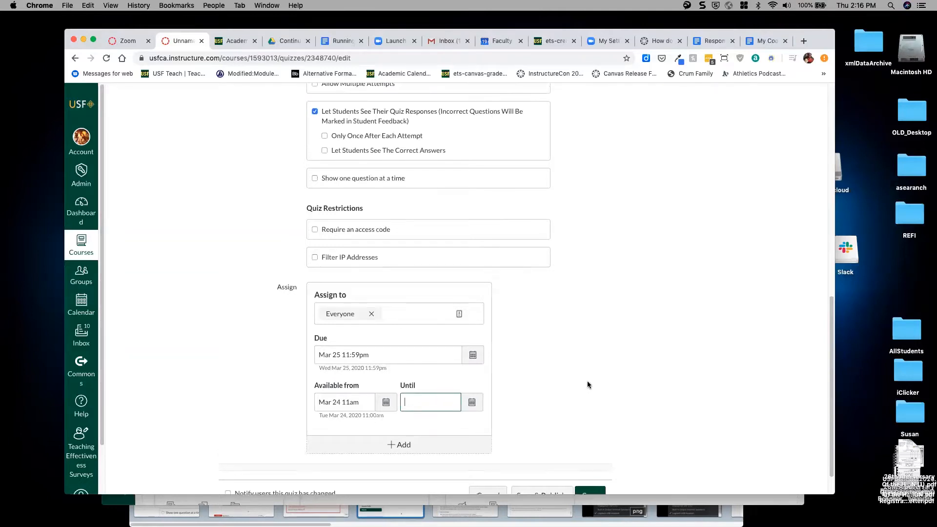
scroll(591, 381, up, 5)
scroll(594, 381, down, 6)
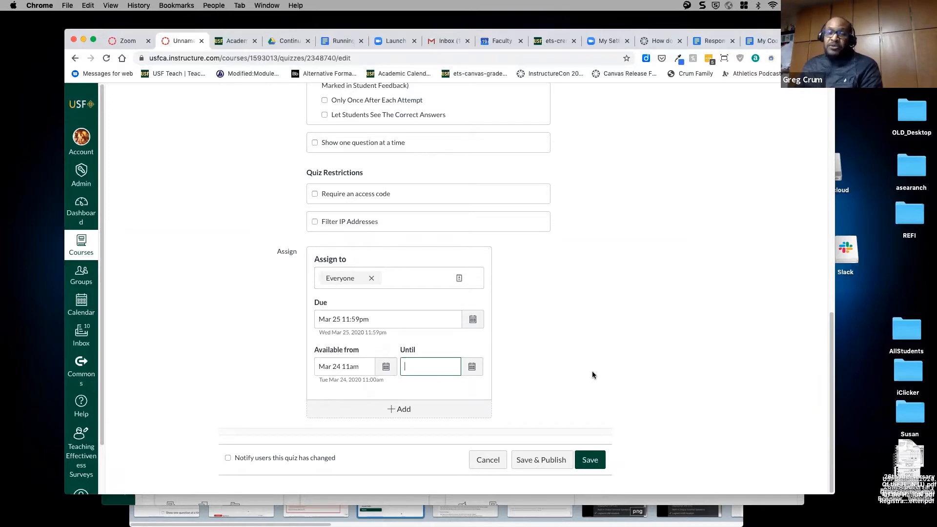
scroll(594, 375, up, 2)
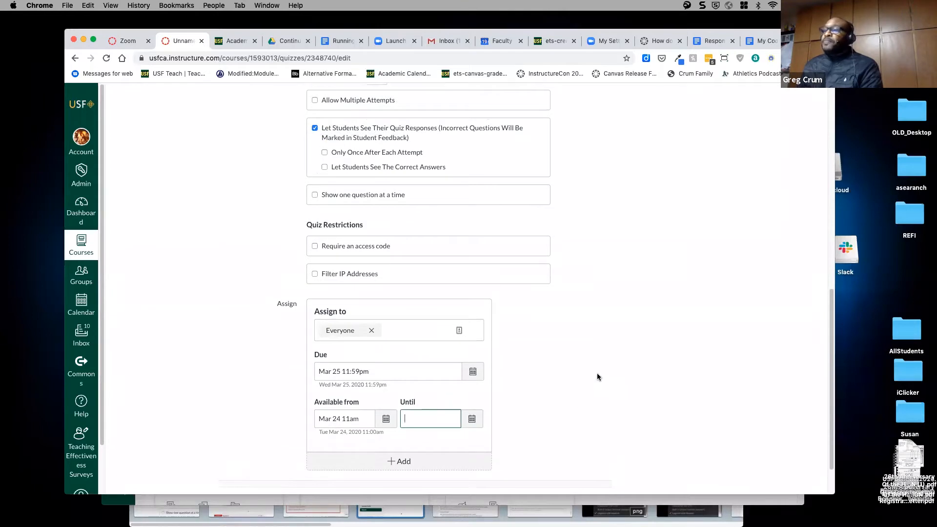
scroll(596, 373, down, 2)
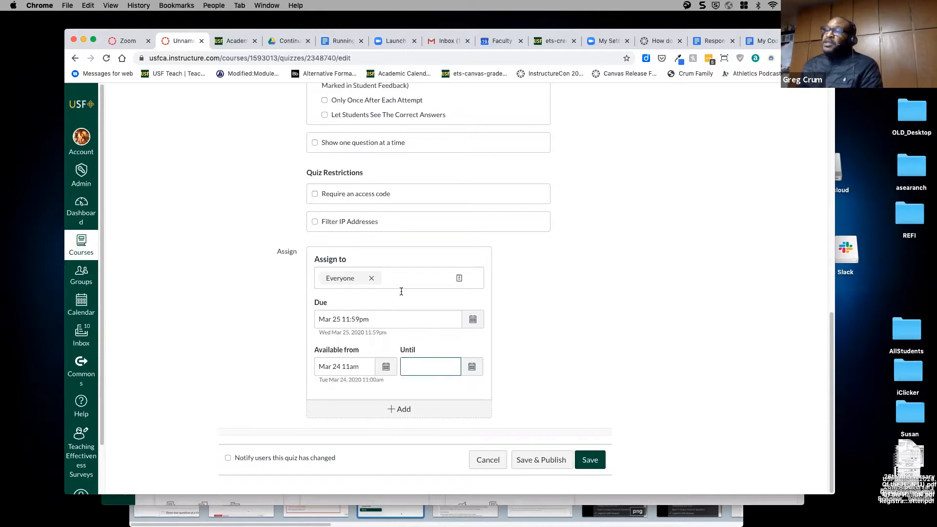
scroll(395, 292, up, 15)
scroll(389, 298, down, 5)
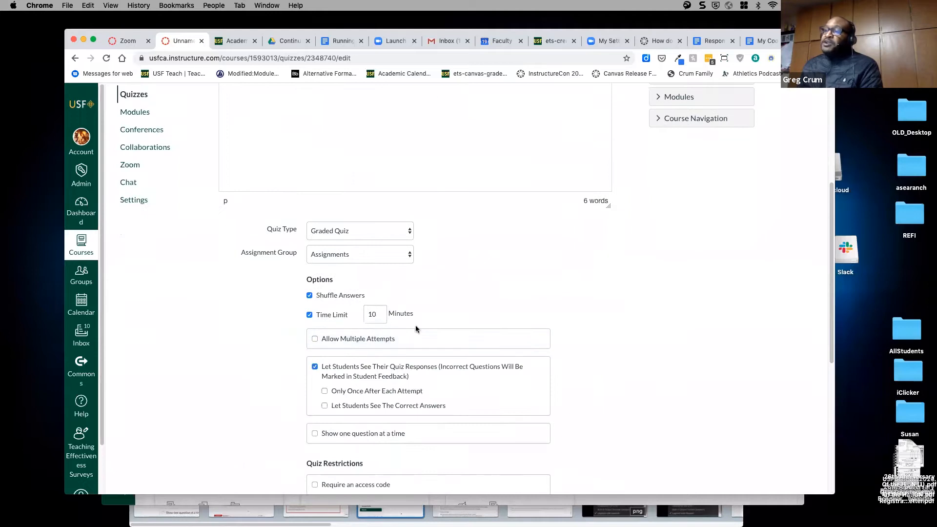
scroll(439, 342, down, 3)
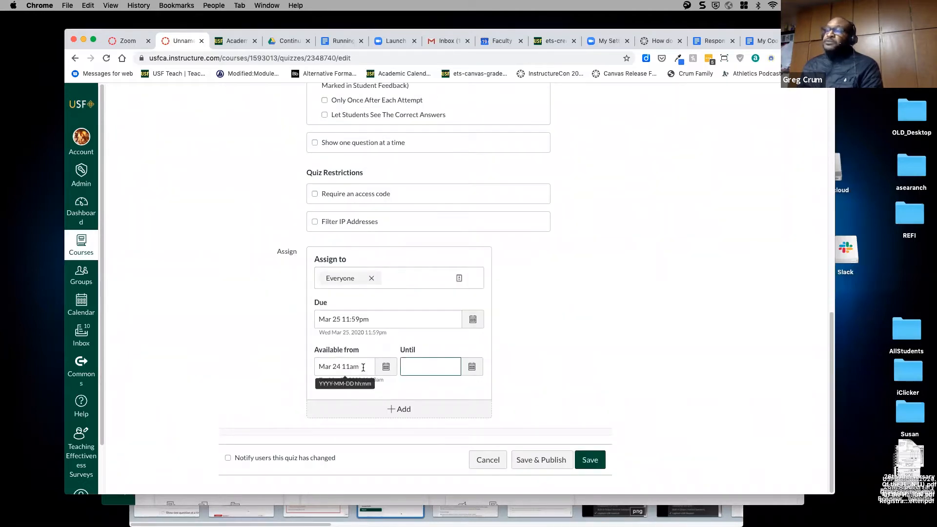
scroll(558, 386, up, 2)
scroll(558, 386, up, 15)
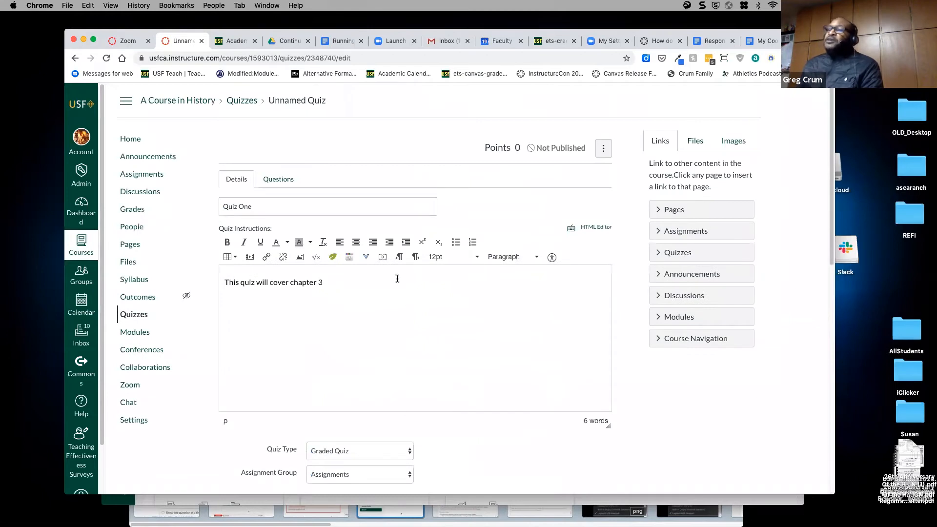
- Show Quiz One's empty question list and add a new question
click(279, 182)
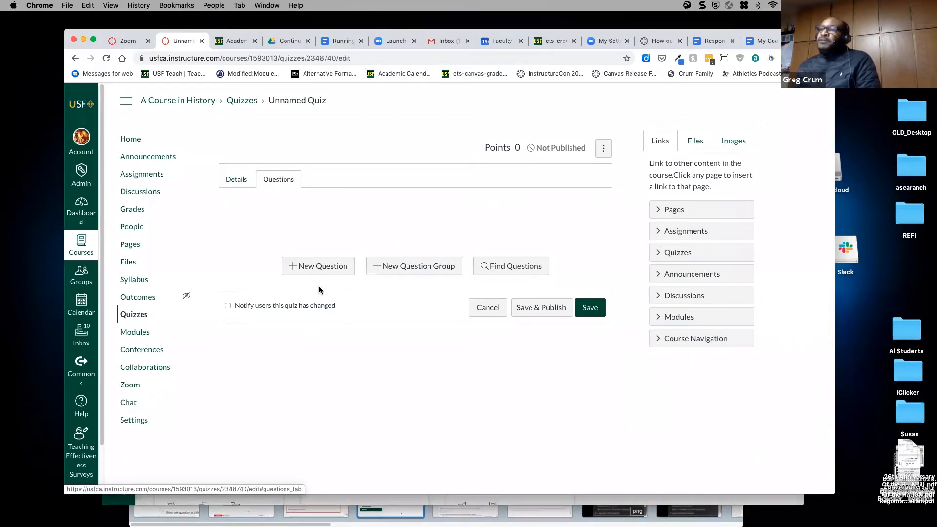
click(319, 268)
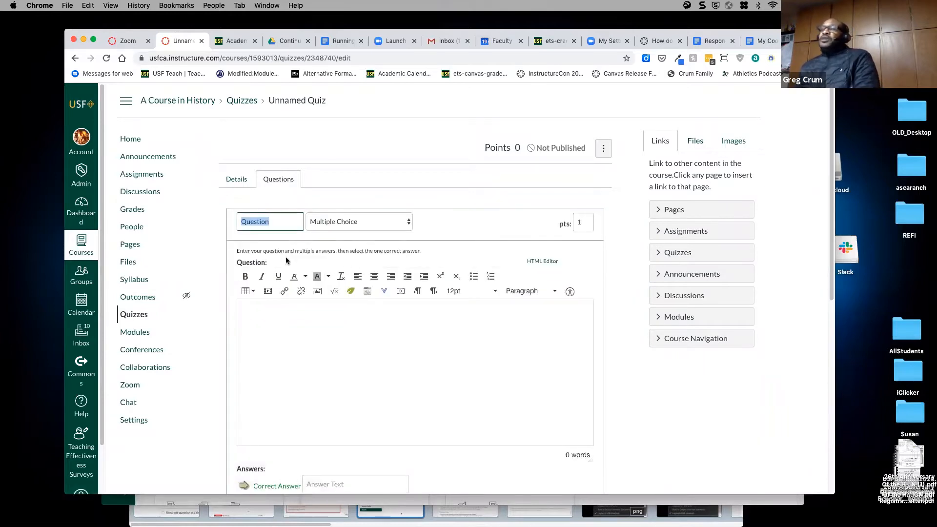
- Keep the new question's type as Multiple Choice and select its default name for replacing
click(347, 225)
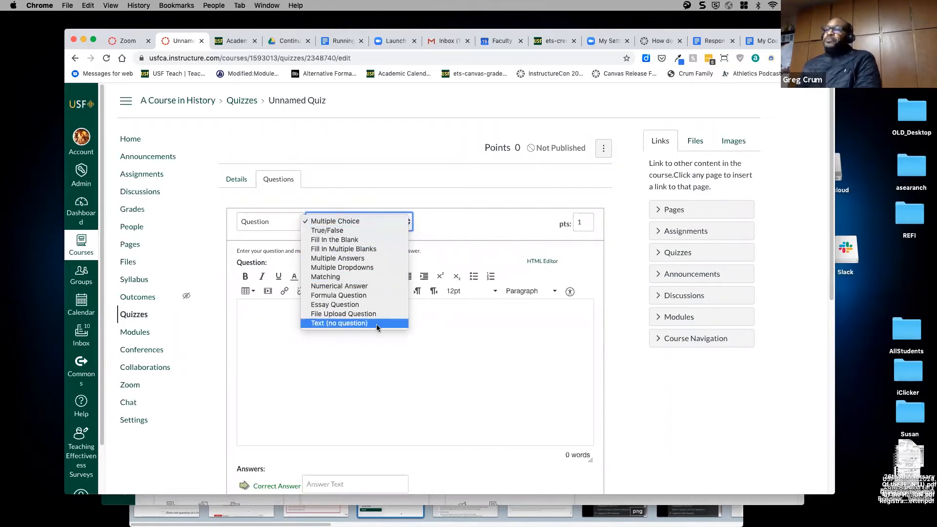
click(410, 365)
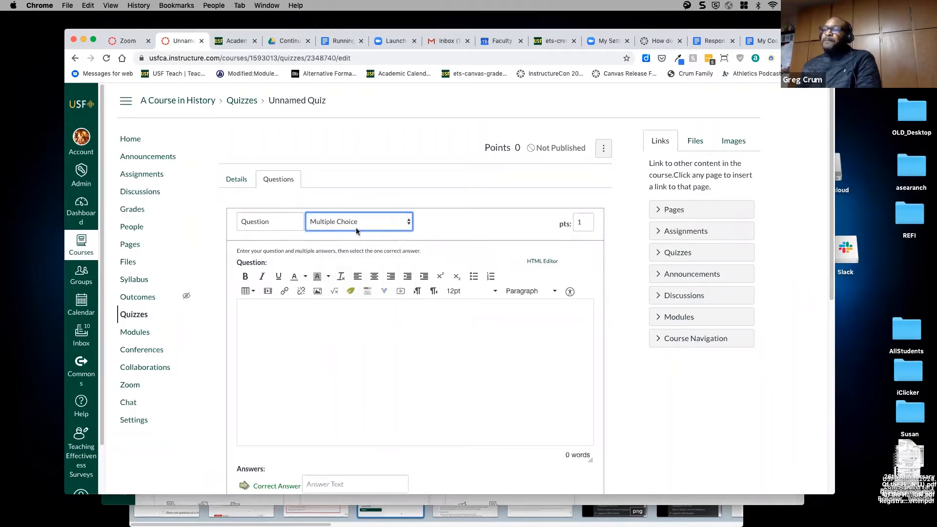
drag(274, 222, 232, 222)
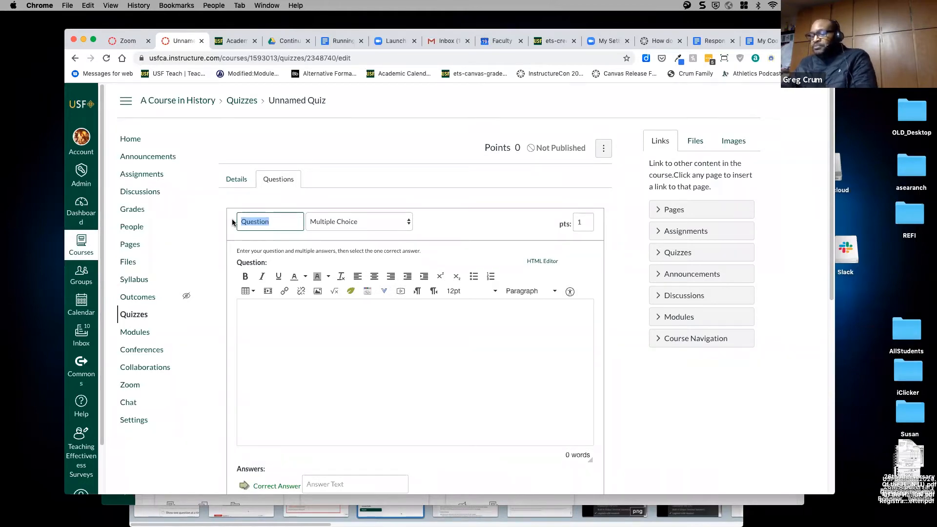
- Name the question 'Mascots' and enter the text 'What is the UsF Mascot?'
text(Mascots)
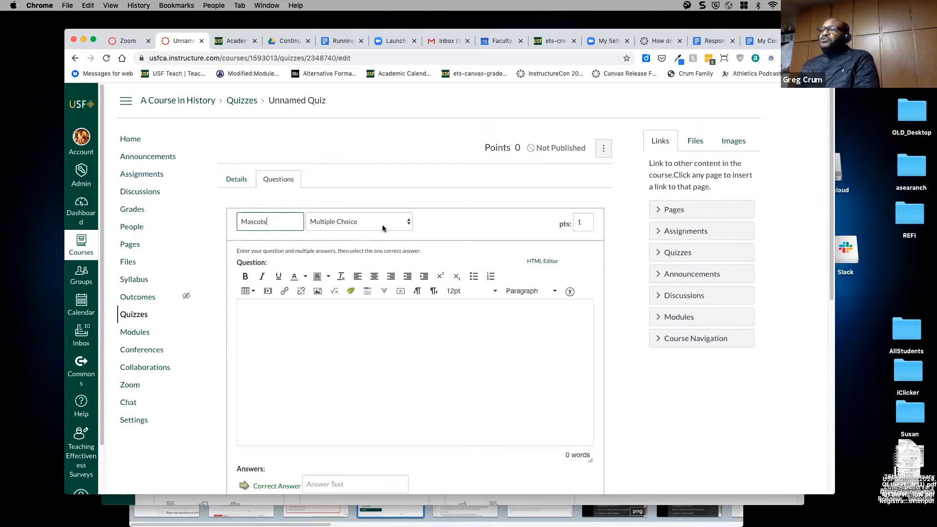
click(586, 223)
click(367, 318)
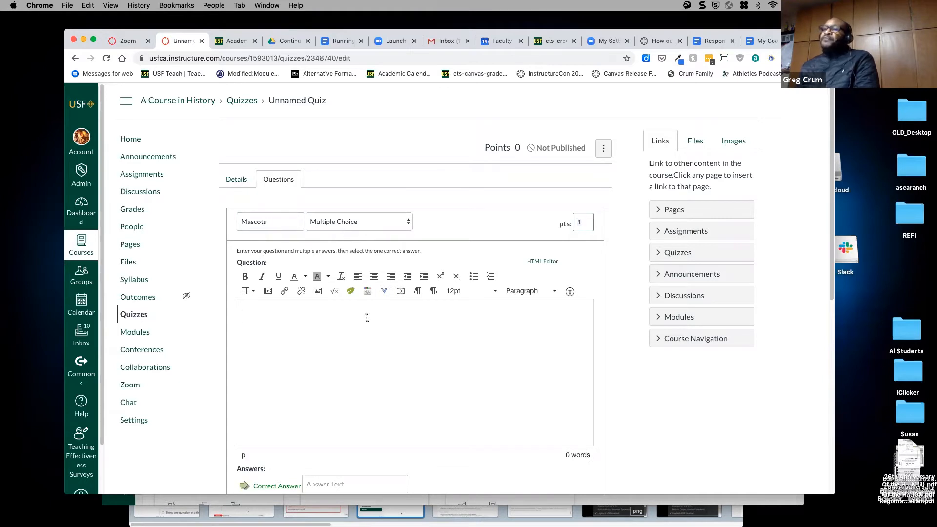
text(Whbat)
key(BackSpace)
key(BackSpace)
text(the )
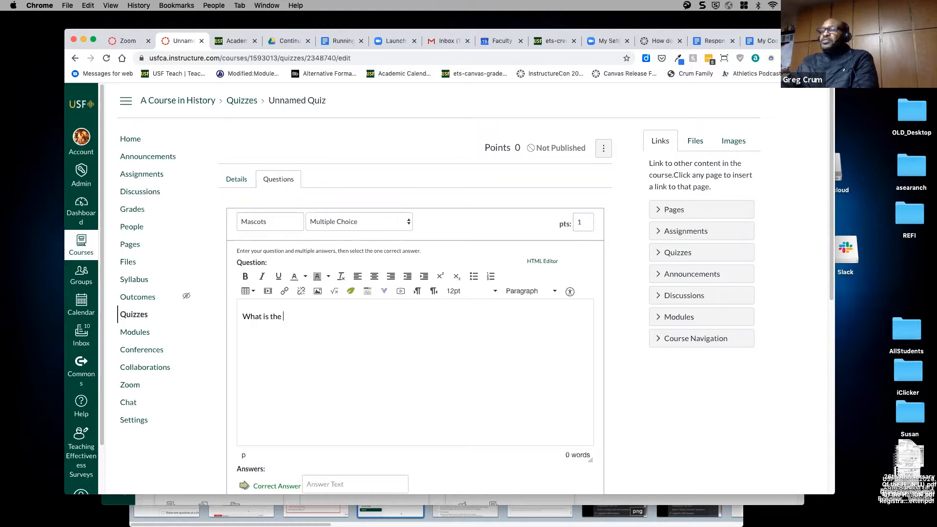
text(UsF )
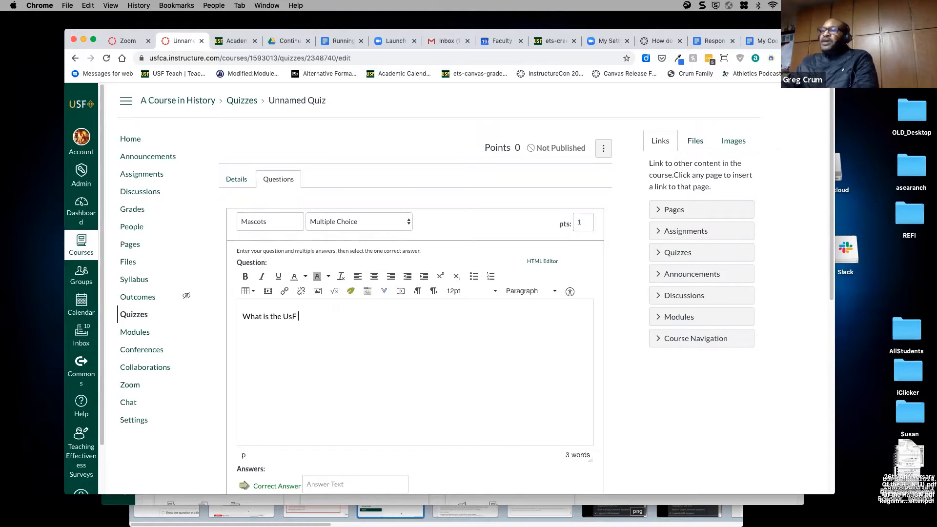
text(Mascot?)
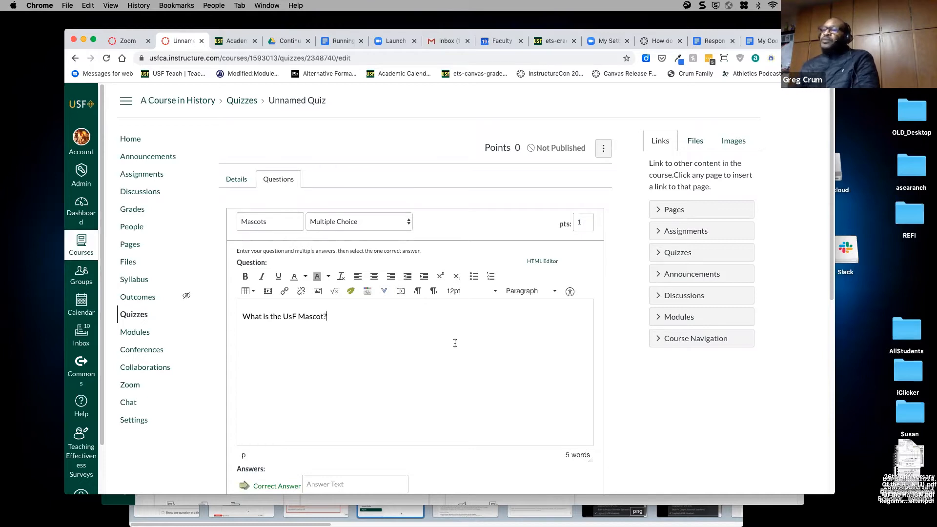
scroll(454, 342, down, 3)
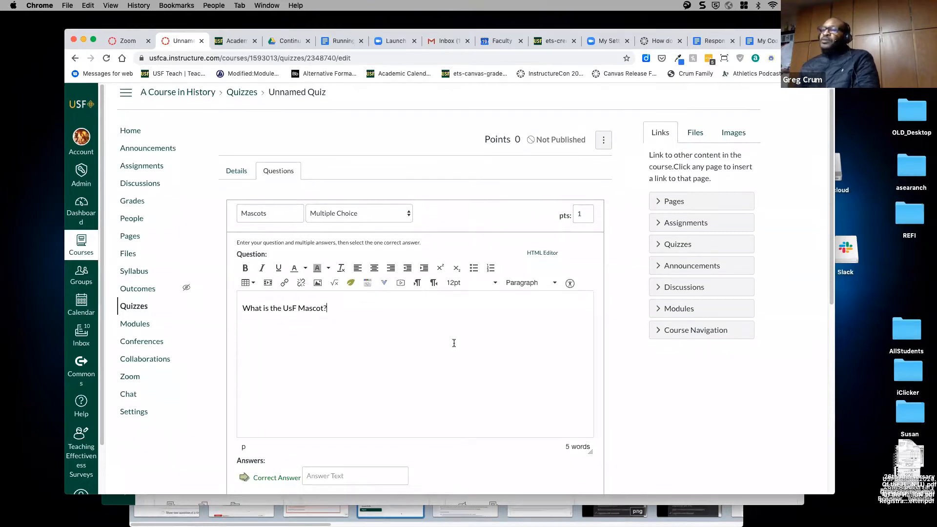
scroll(396, 298, down, 10)
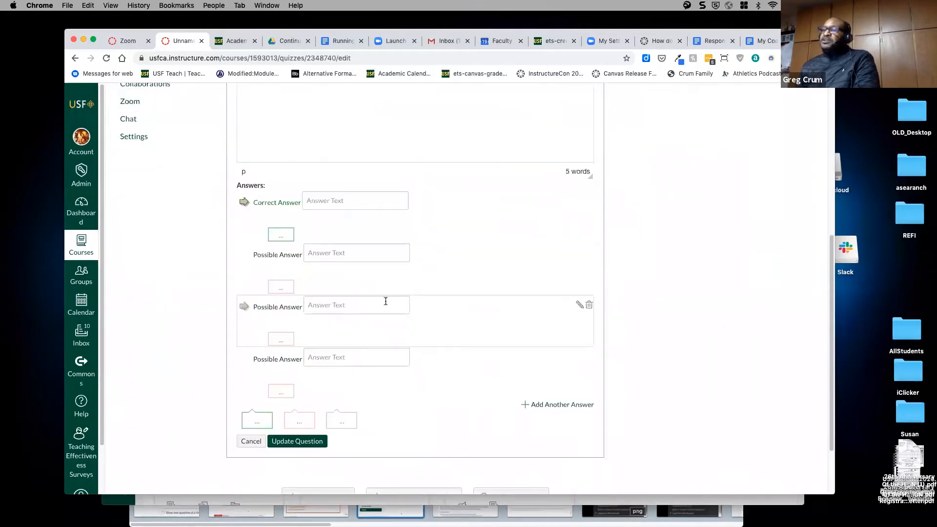
- Fill in the answer choices Aggies, Bea, Dons and Kelhaulers
click(341, 200)
text(Aggies)
click(331, 255)
text(Bears)
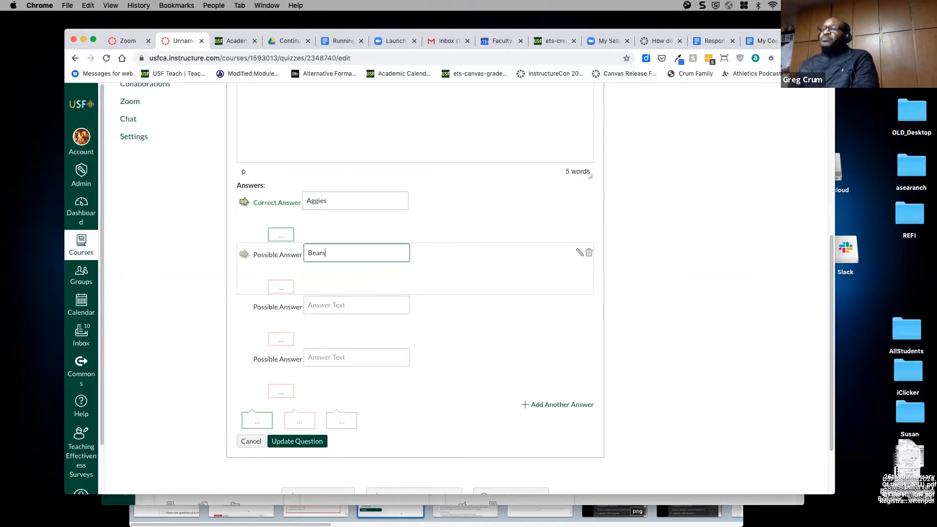
click(347, 306)
text(Dons)
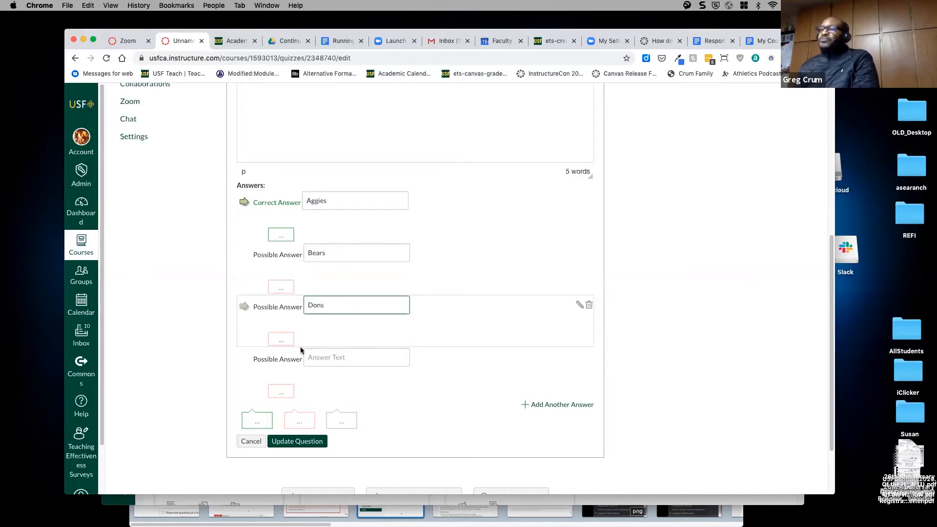
click(325, 358)
text(Ke)
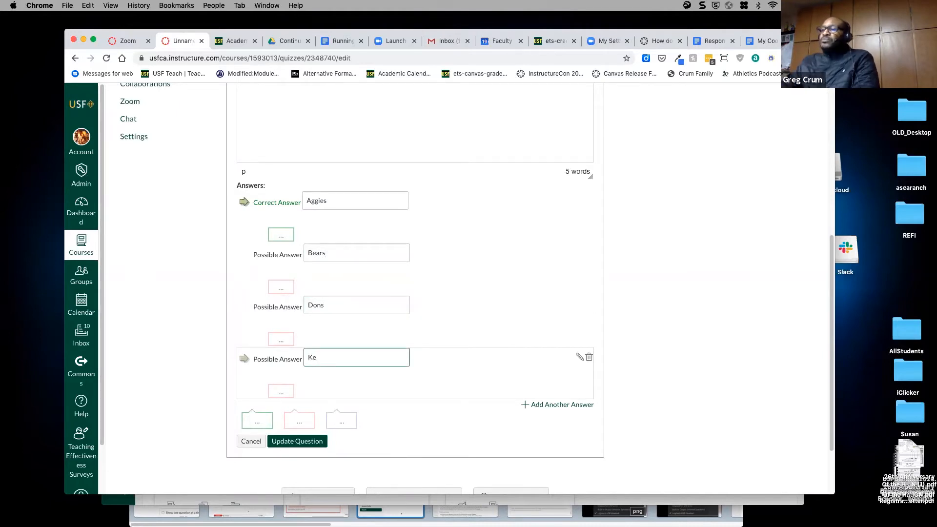
text(lhaulers)
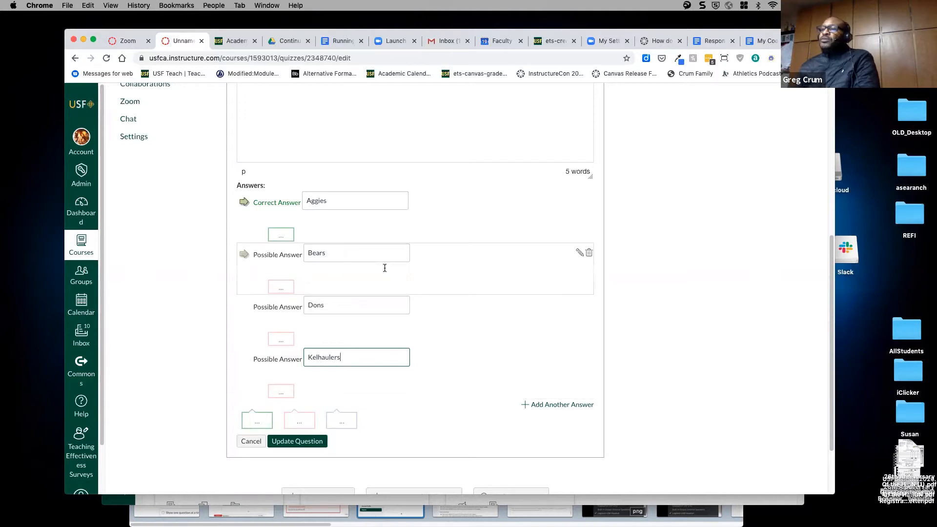
- Mark Dons as the correct answer and save the Mascots question
click(250, 307)
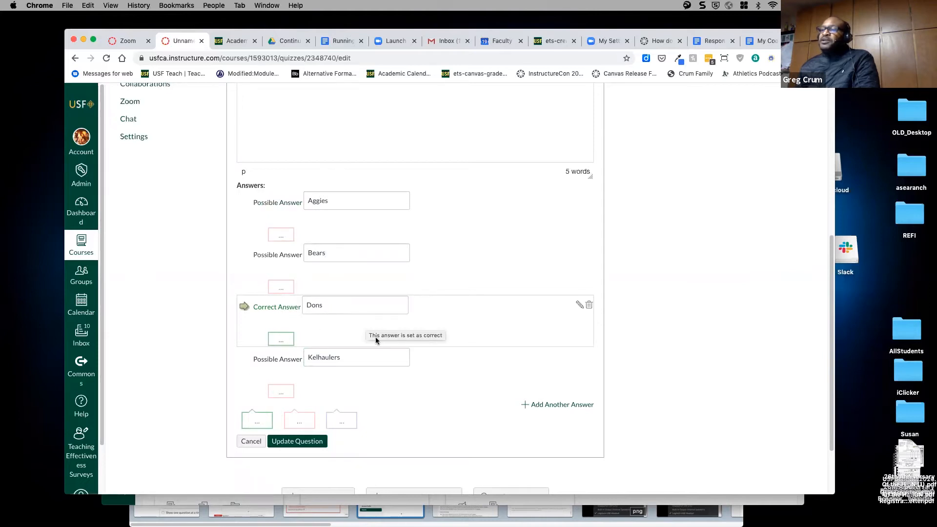
scroll(486, 343, down, 3)
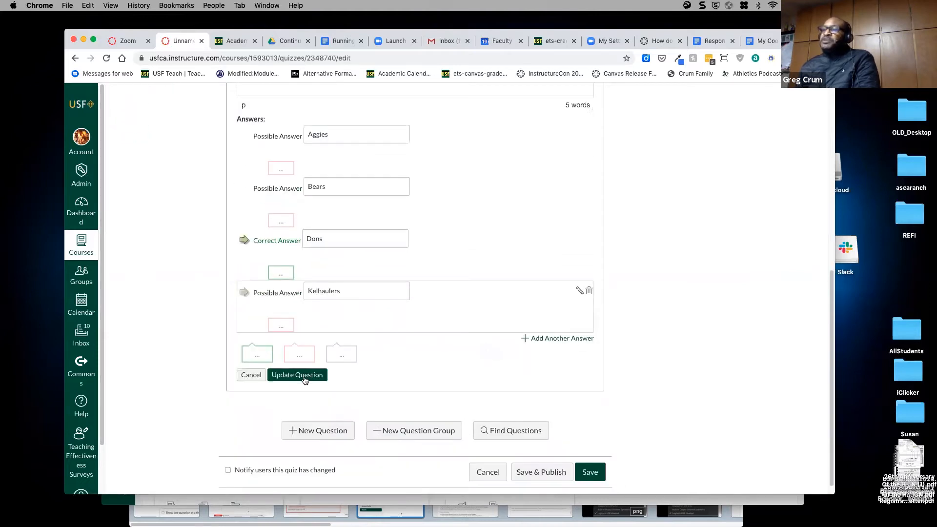
click(301, 376)
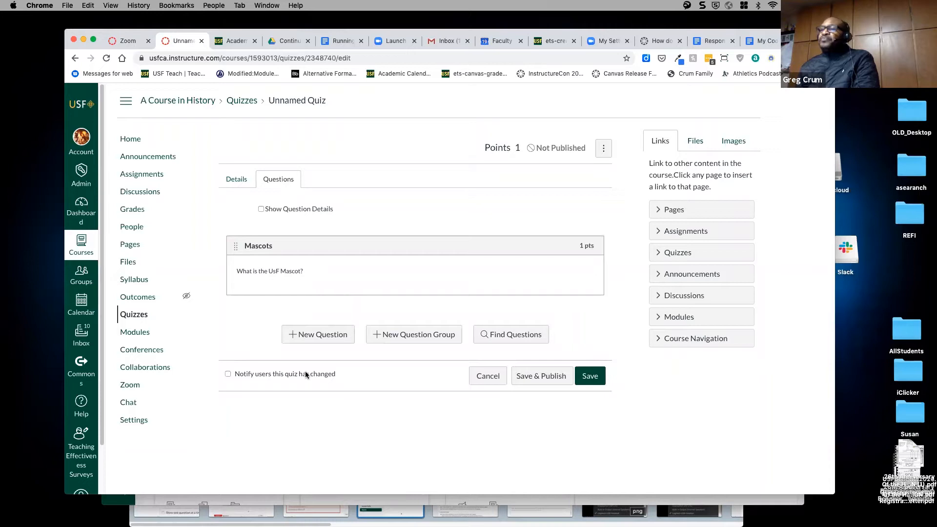
- Add a Fill In the Blank question named 'Roses'
click(315, 338)
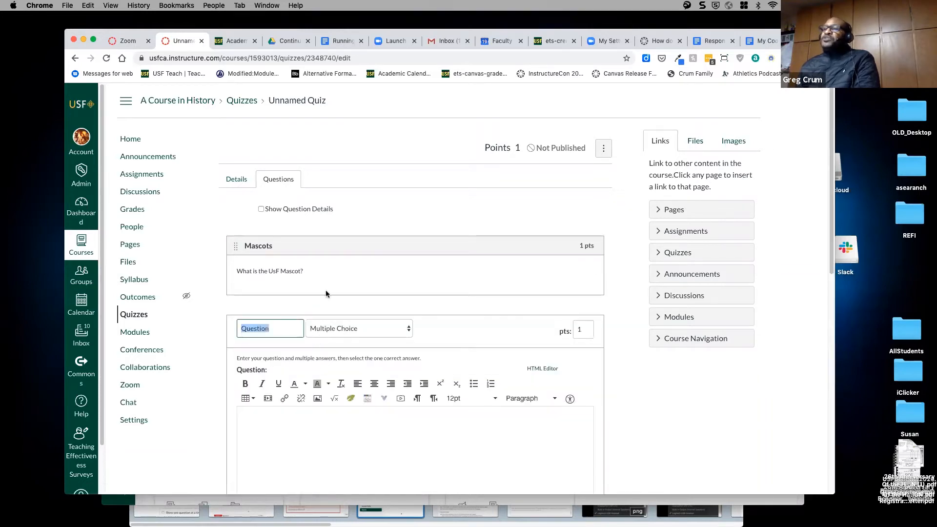
click(397, 330)
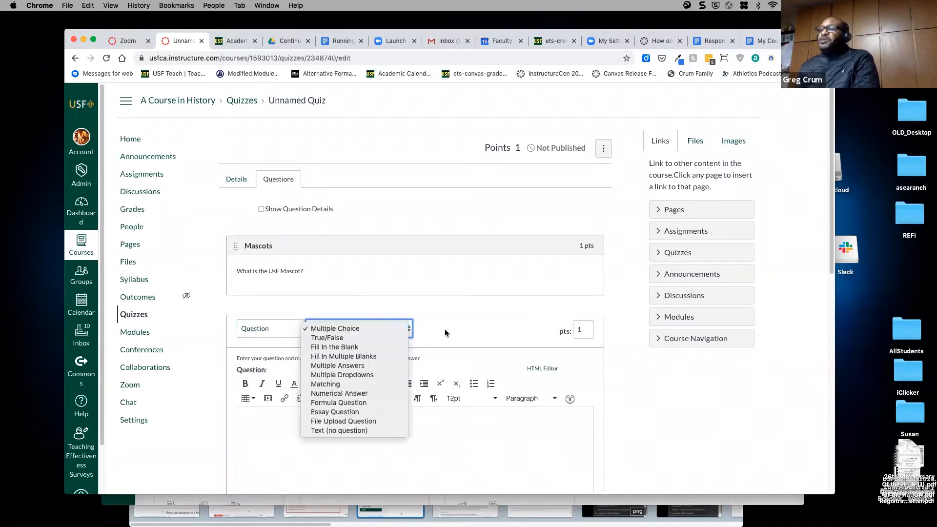
click(332, 346)
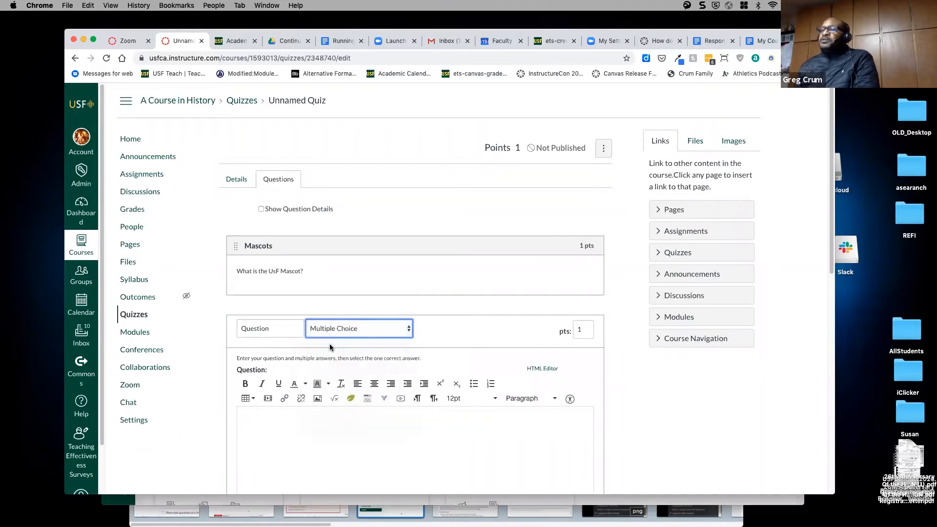
scroll(462, 323, down, 3)
drag(269, 253, 236, 251)
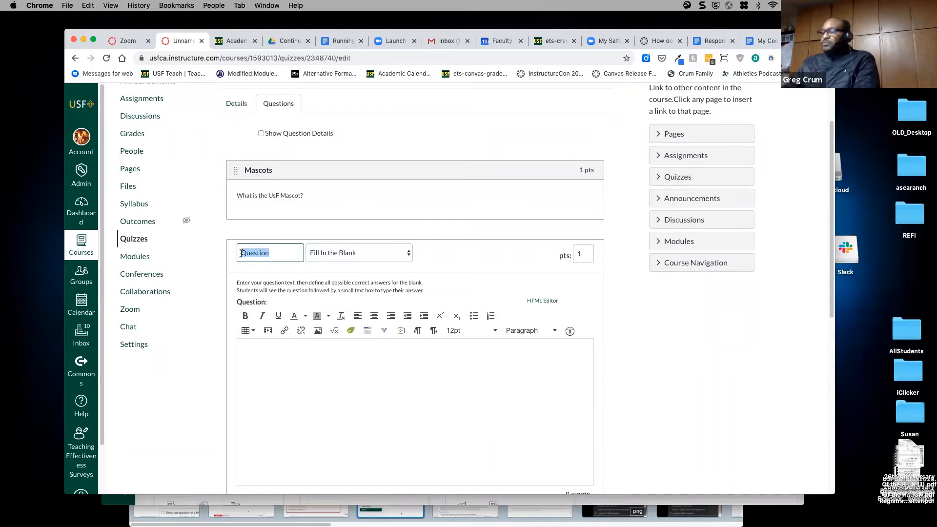
text(R)
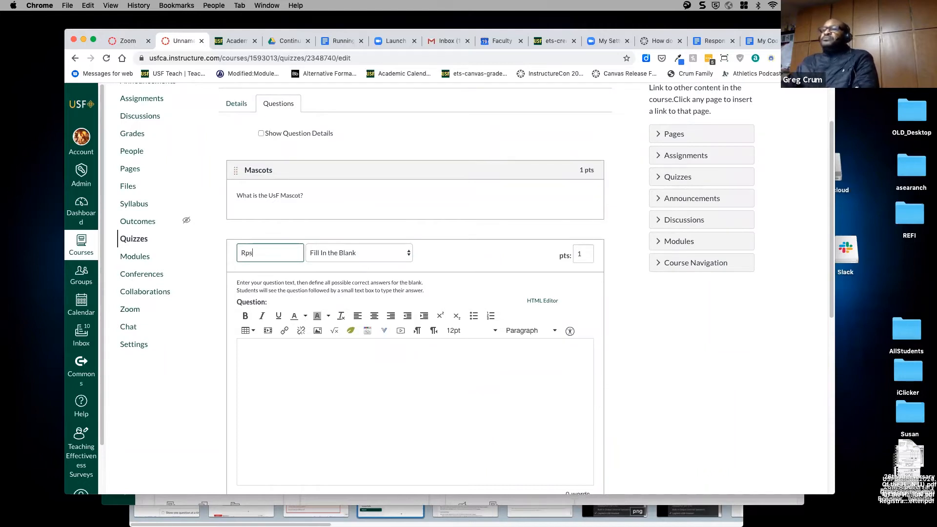
text(oses)
- Enter the question text 'Complete the following Roses are ______'
click(279, 361)
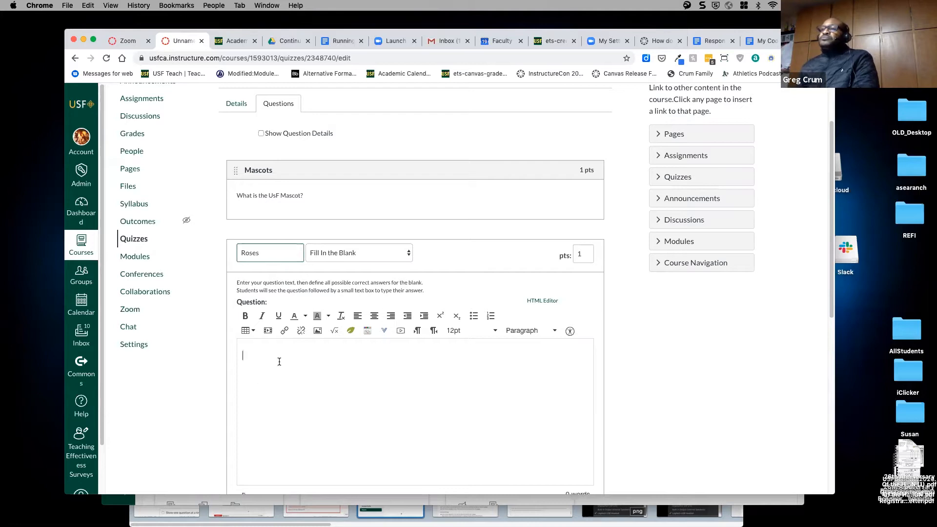
text(R)
key(BackSpace)
text(Com)
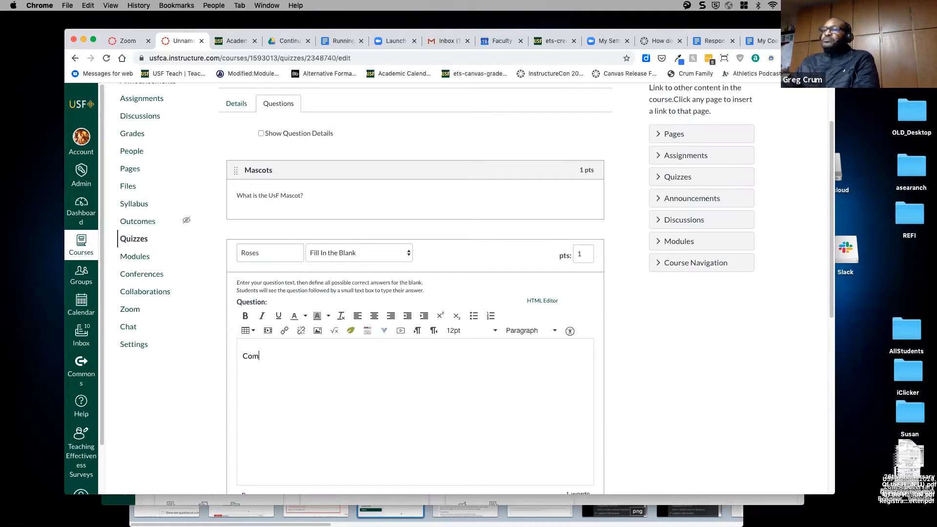
text(plete t)
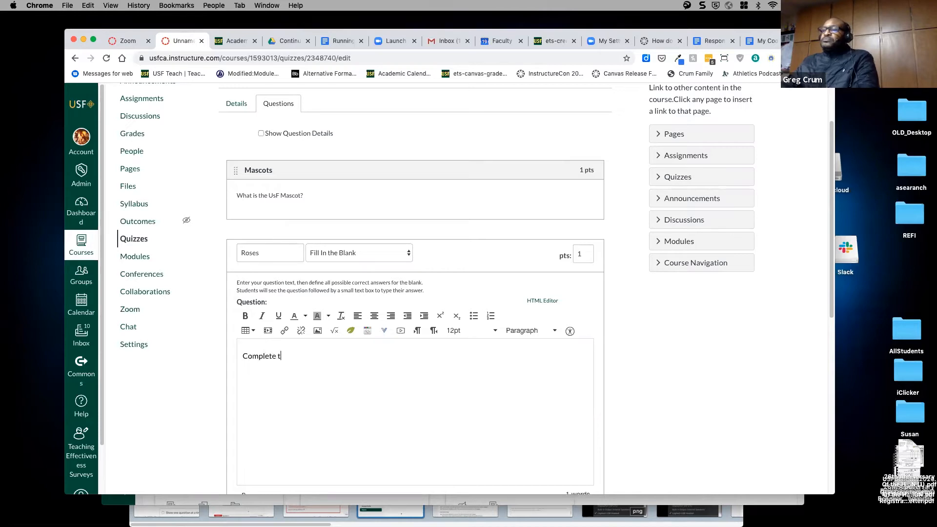
text(he following )
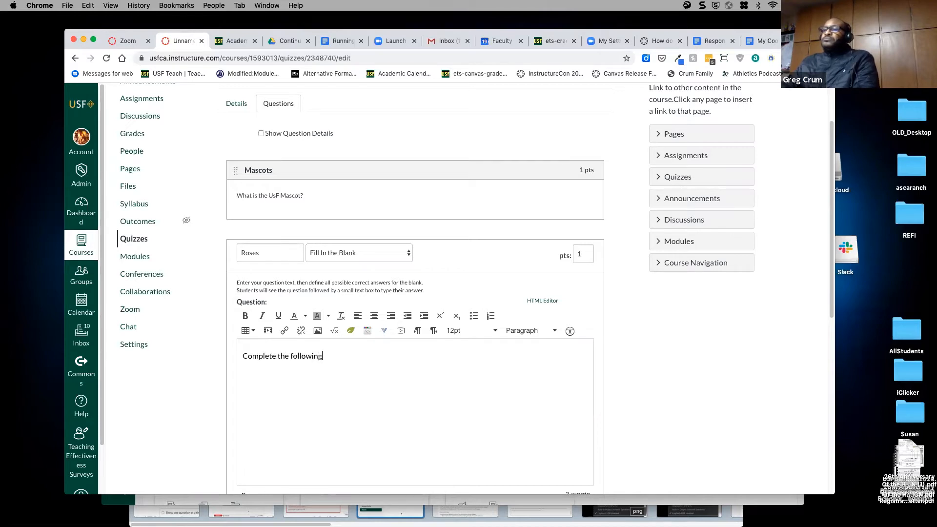
text(Roses)
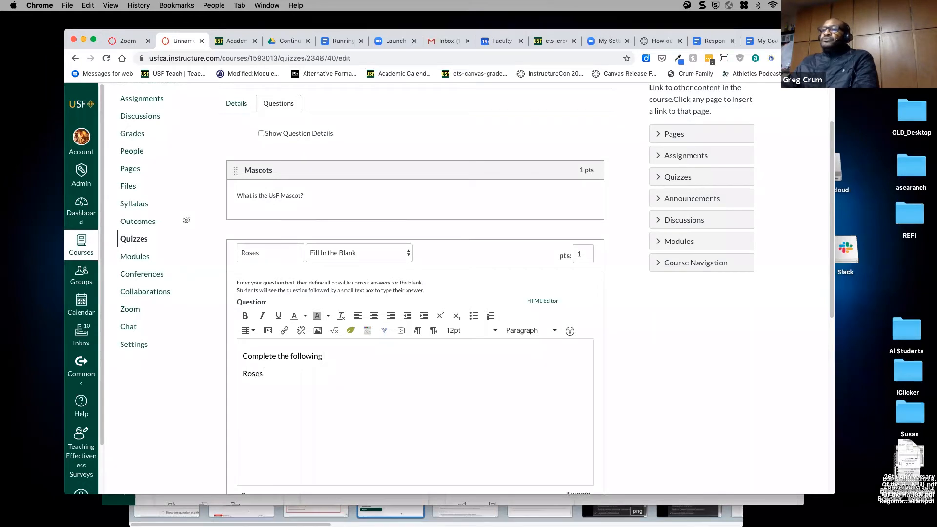
text( are ______)
- Enter Red, Rojo and Rouge as the accepted Roses answers
scroll(392, 381, down, 3)
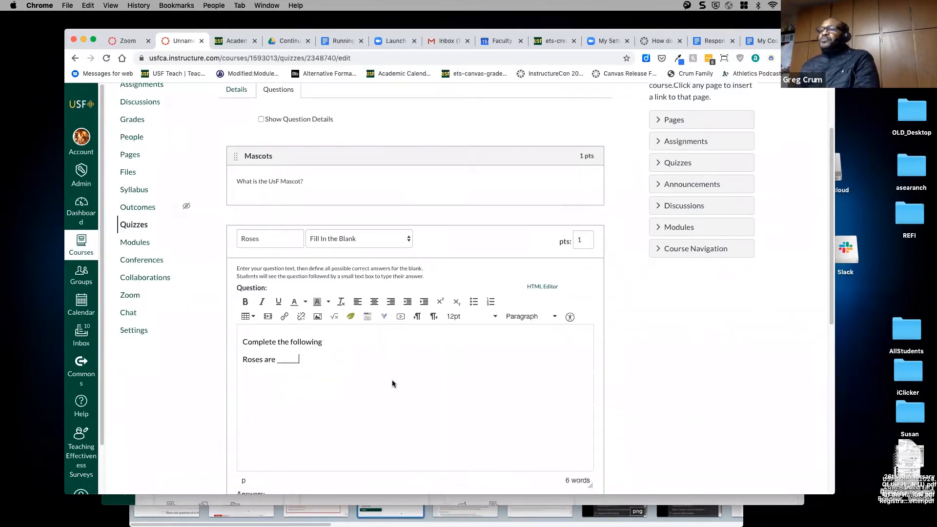
click(361, 371)
text(Red)
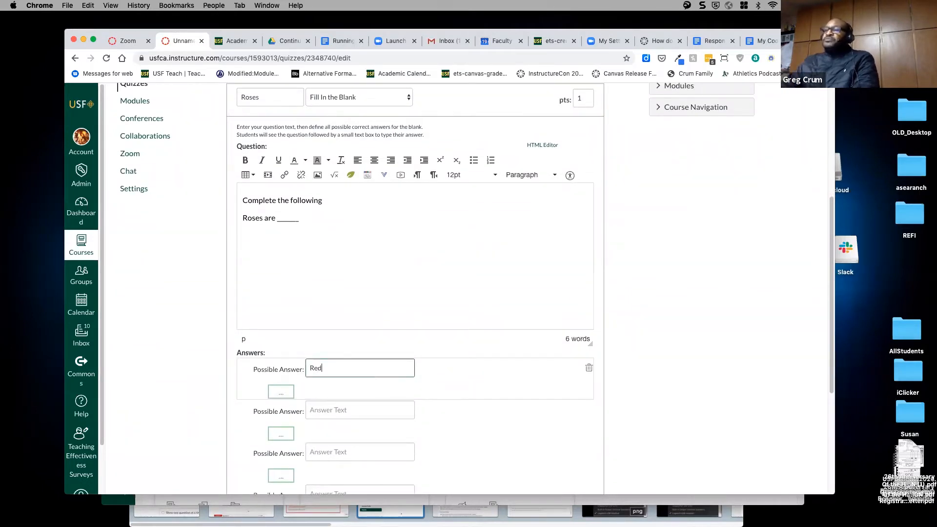
click(364, 411)
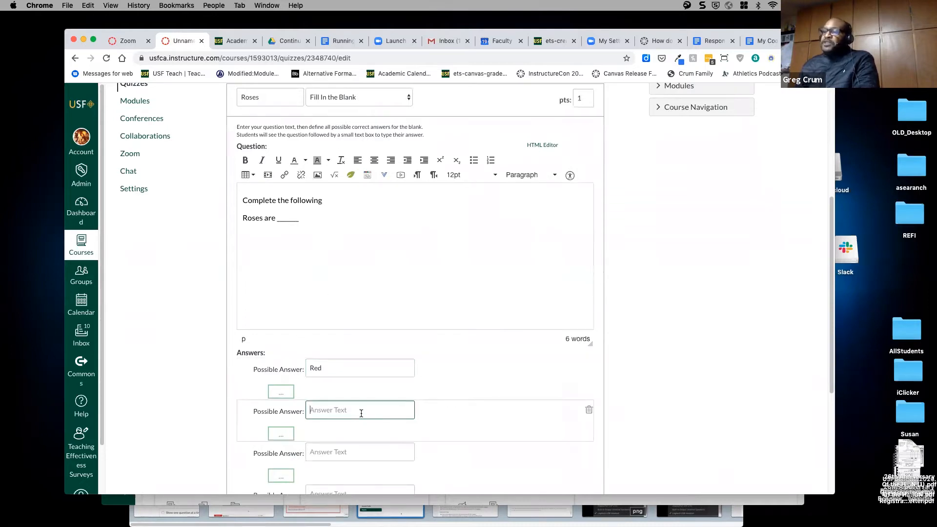
text(Rojo)
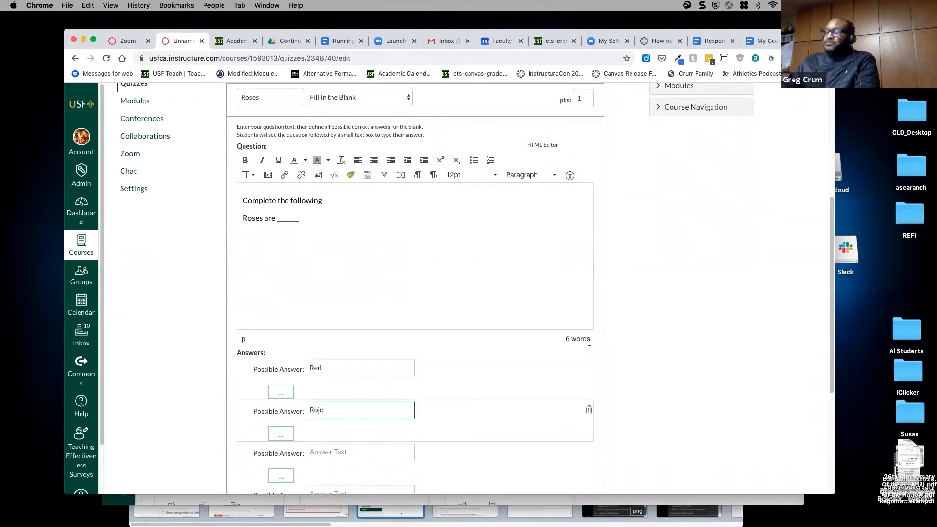
click(334, 452)
text(Rouge)
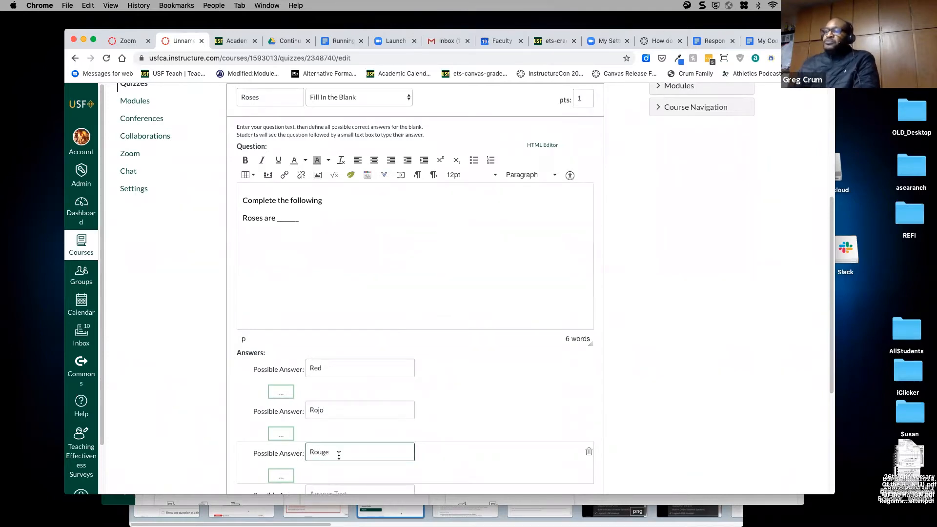
- Delete the unused fourth answer and save the Roses question
scroll(444, 406, down, 3)
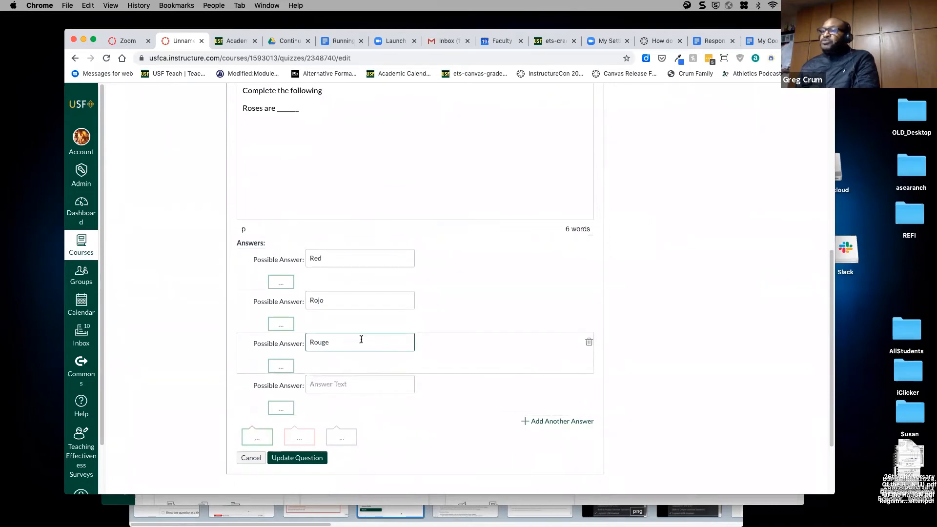
click(588, 385)
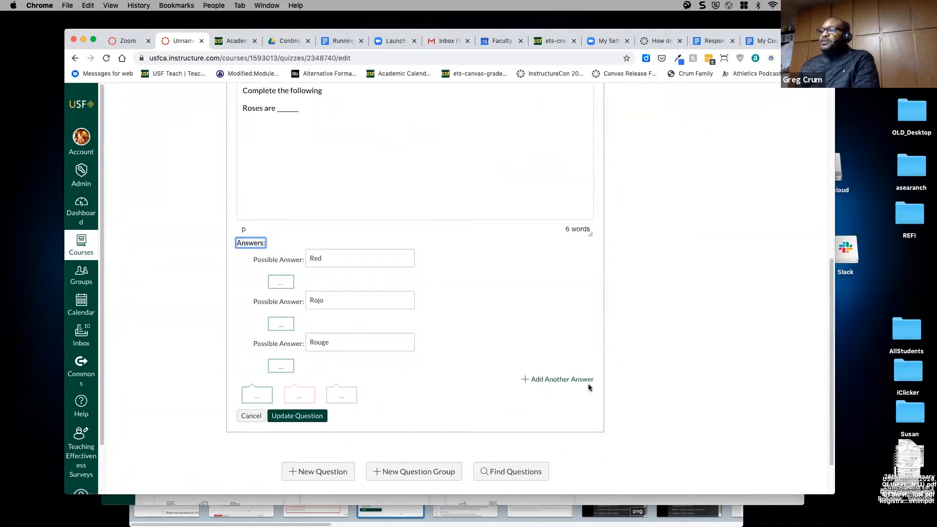
click(301, 421)
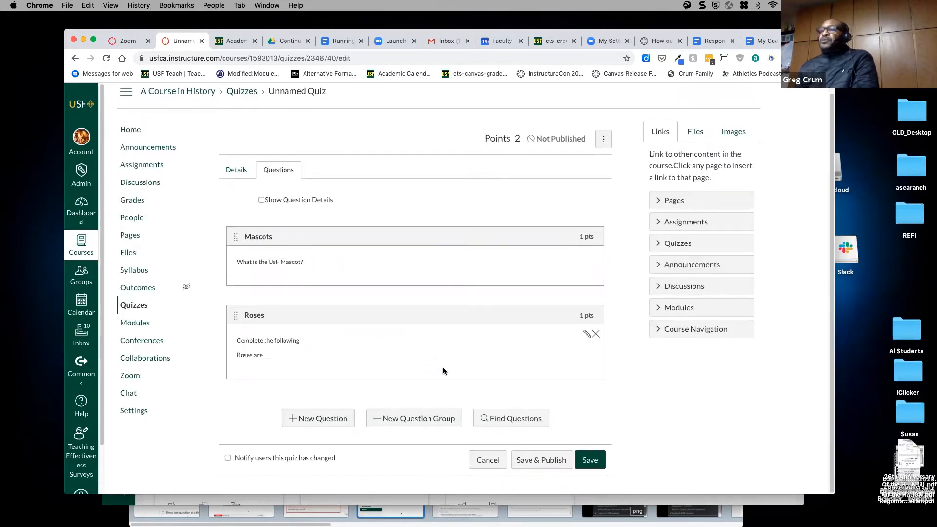
click(329, 419)
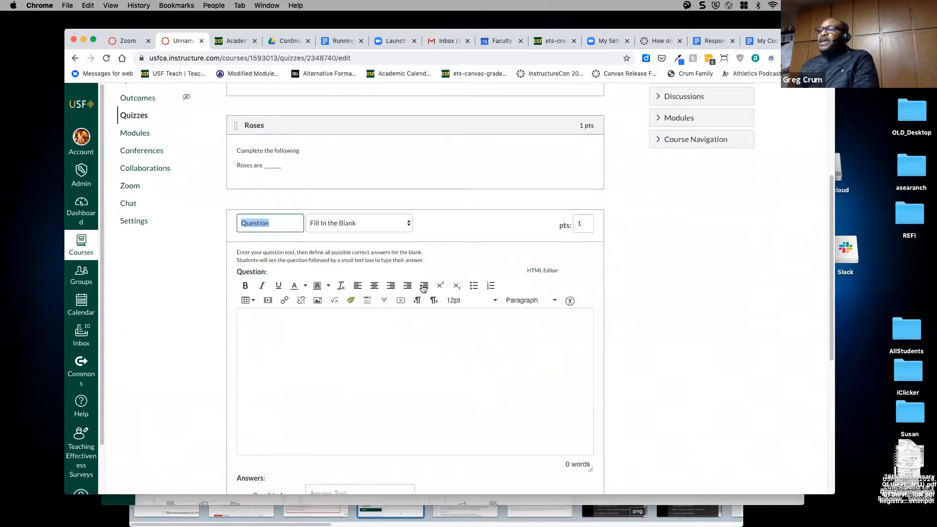
- Make the new question an Essay Question named 'Chapter One'
click(408, 223)
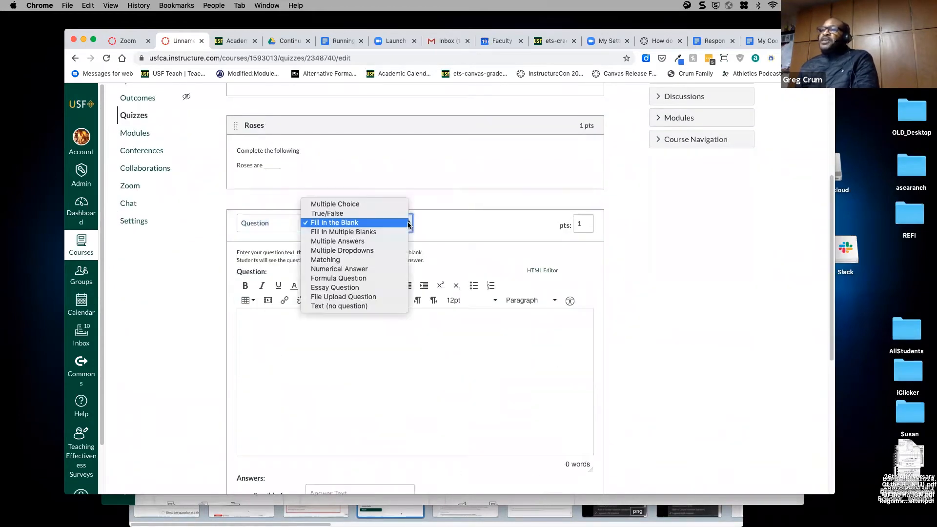
click(385, 289)
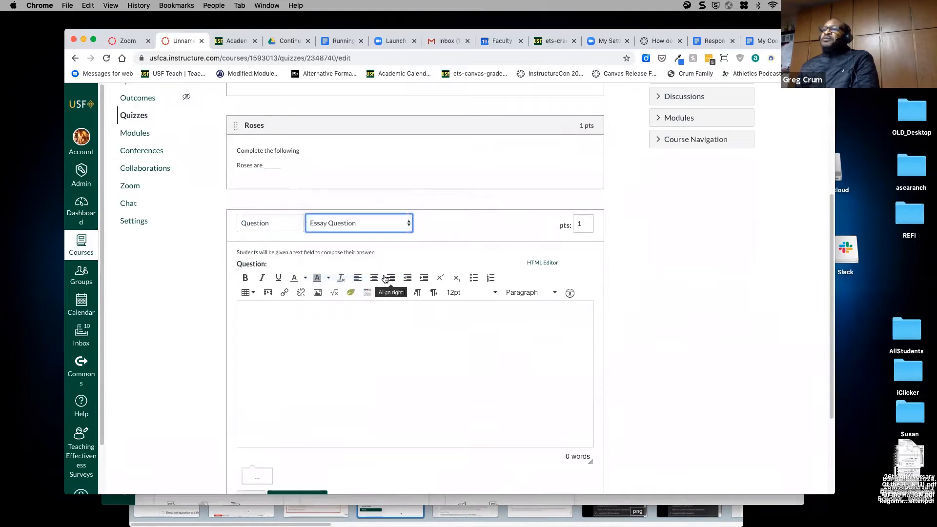
drag(272, 223, 235, 223)
text(Your)
key(BackSpace)
key(BackSpace)
key(BackSpace)
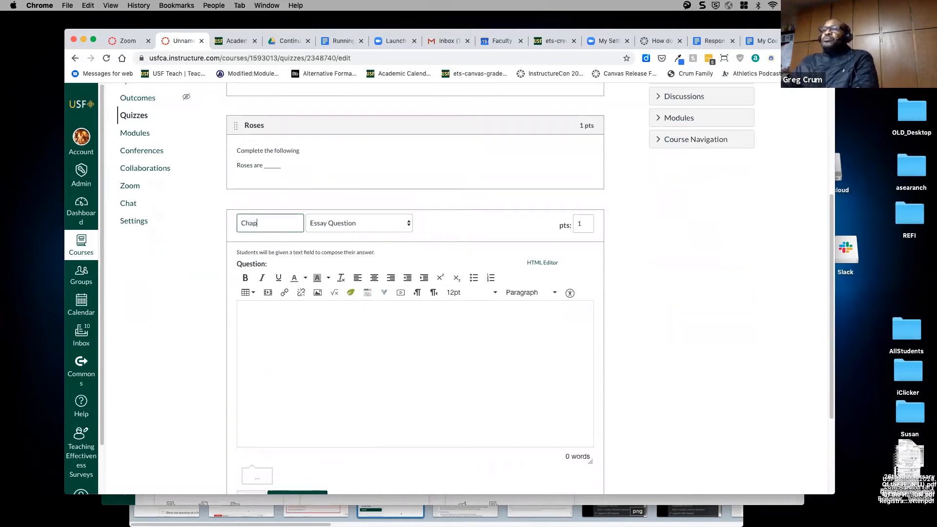
text(Chapter One)
- Write the prompt 'Please discuss your chapter one findings' and save the question
click(289, 317)
text(Plea)
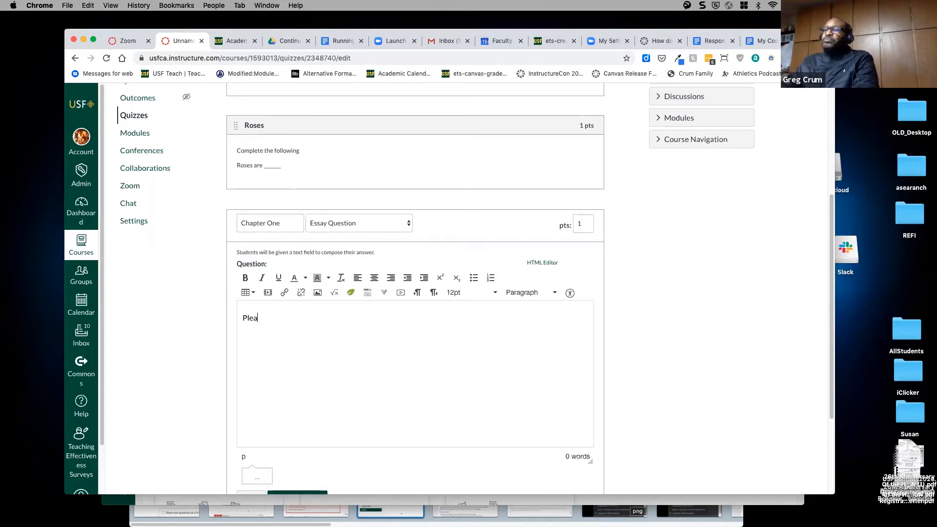
text(se discuss the)
key(BackSpace)
key(BackSpace)
key(BackSpace)
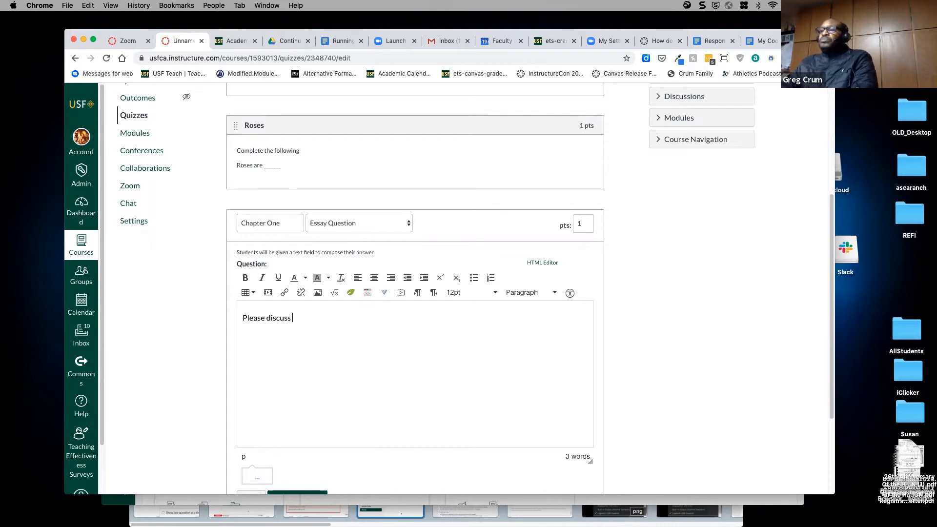
text(your chapter one )
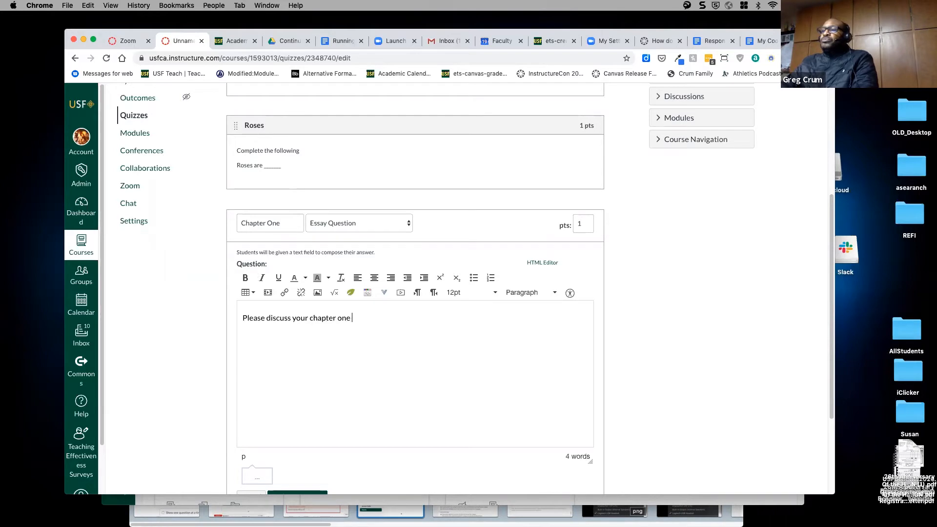
text(findings)
scroll(420, 362, down, 3)
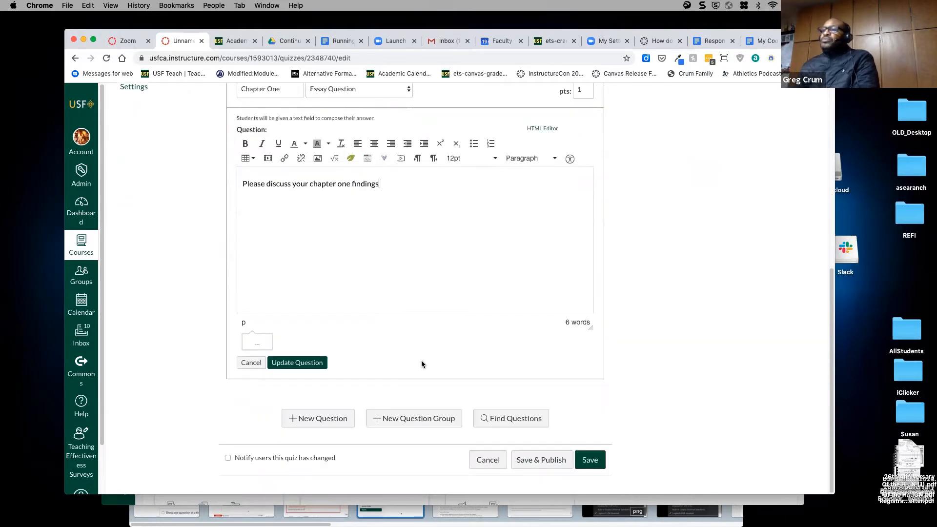
click(315, 365)
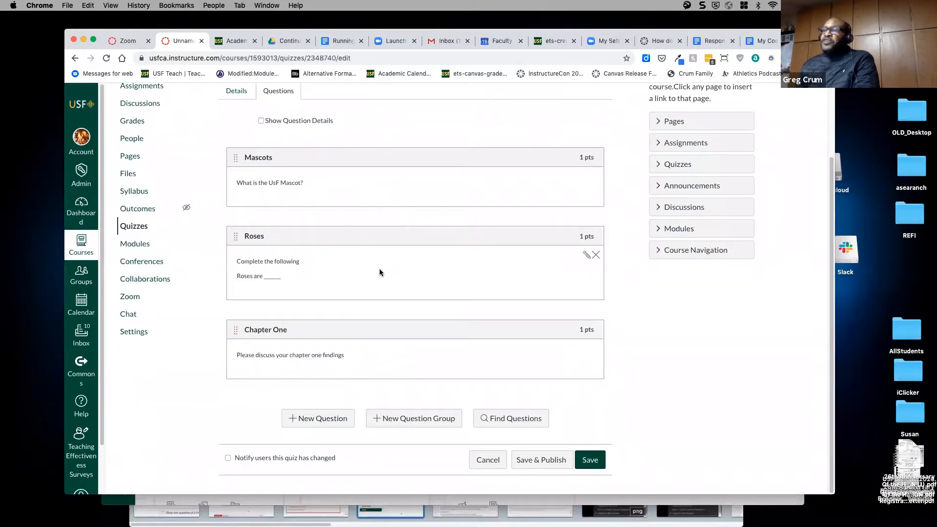
- Review the three questions with Show Question Details on, then save Quiz One
scroll(380, 273, up, 3)
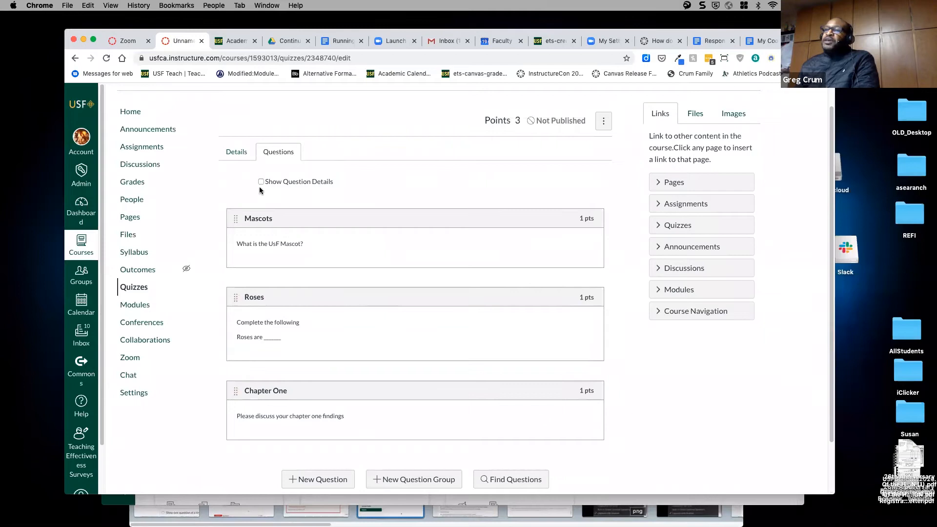
click(261, 183)
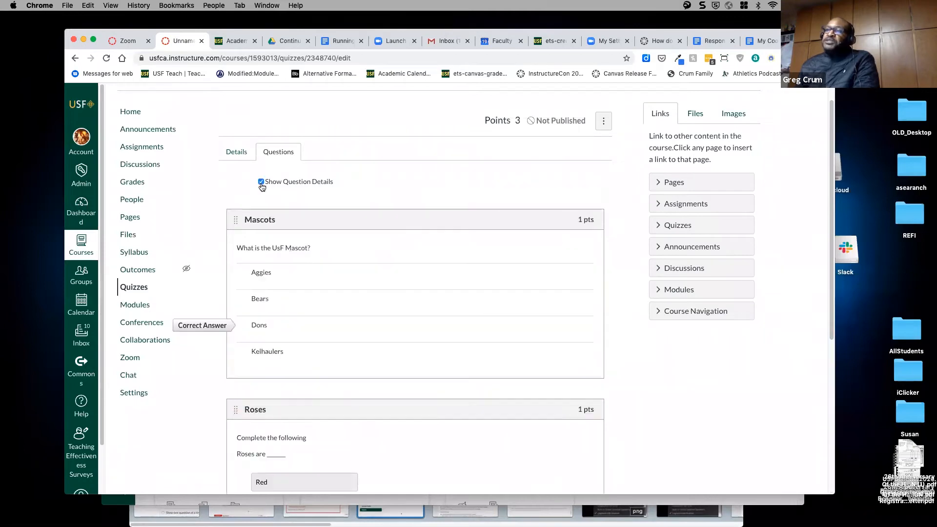
scroll(493, 324, down, 4)
scroll(488, 326, down, 2)
scroll(489, 327, up, 2)
scroll(489, 327, up, 1)
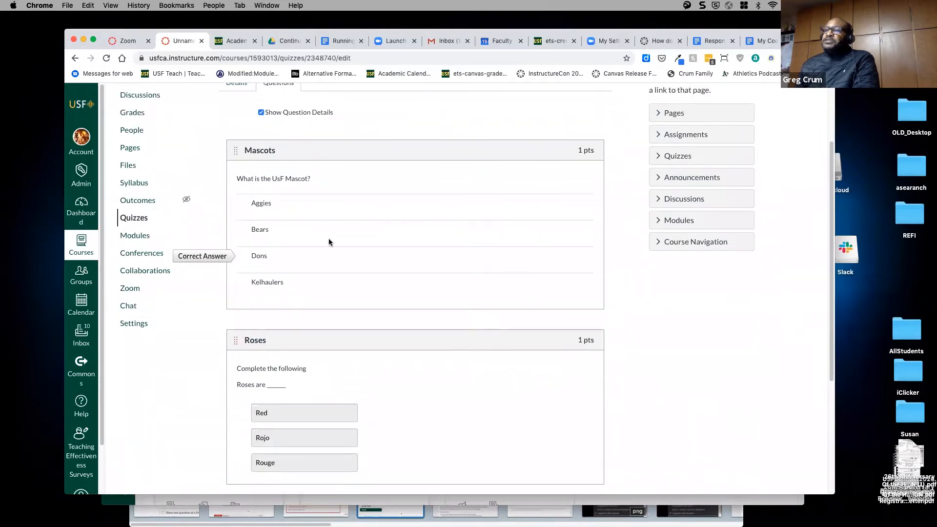
scroll(364, 211, down, 5)
scroll(379, 222, down, 2)
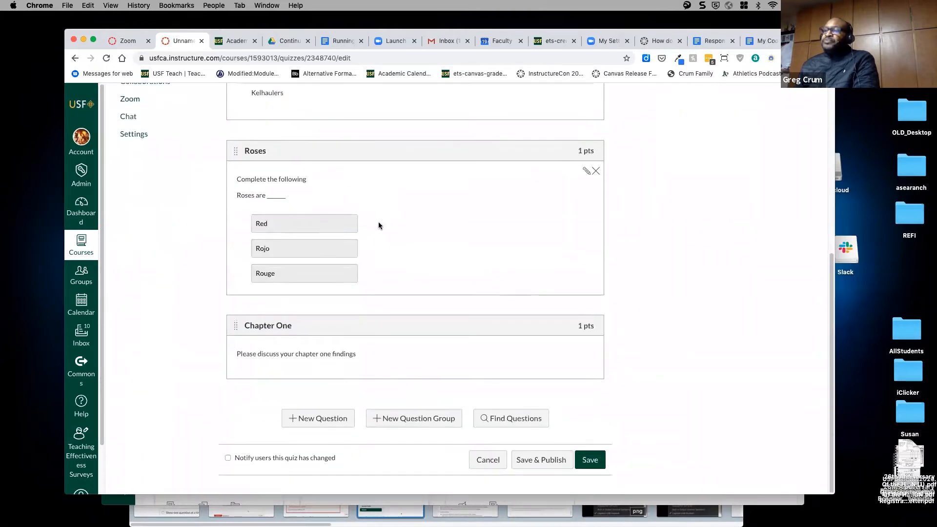
click(588, 463)
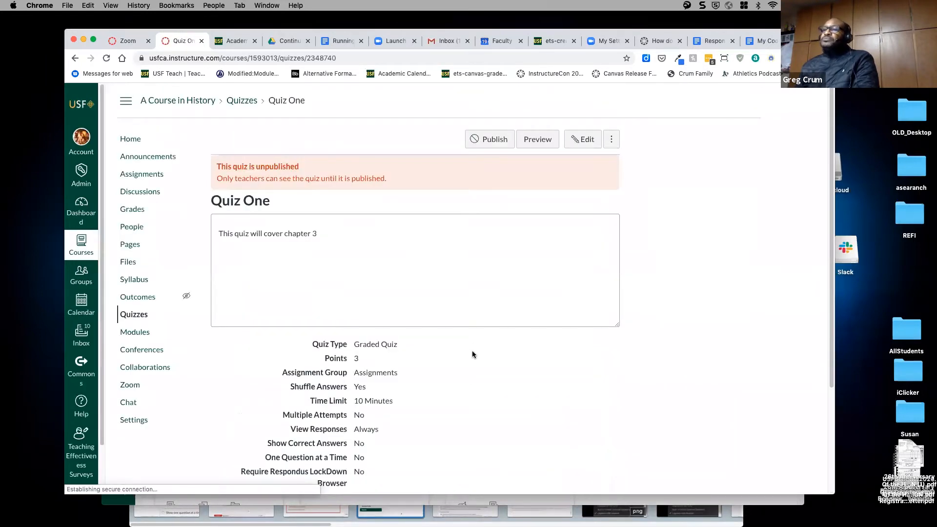
scroll(471, 299, down, 5)
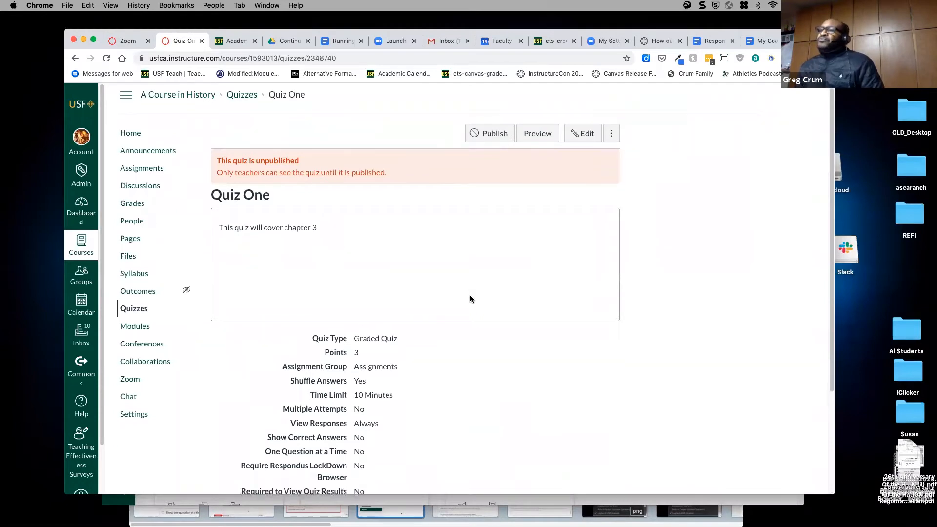
scroll(471, 301, up, 5)
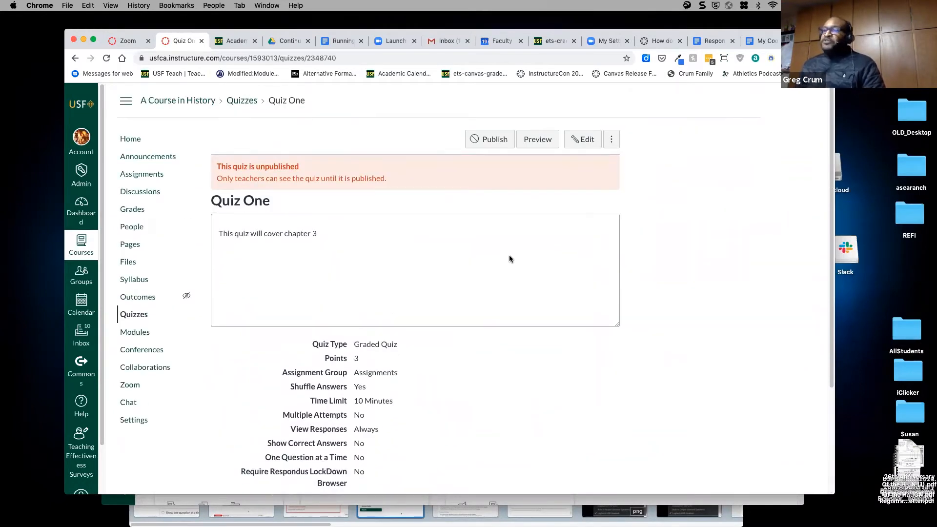
- Preview Quiz One, answering Dons for the mascot question and Red for Roses
click(534, 142)
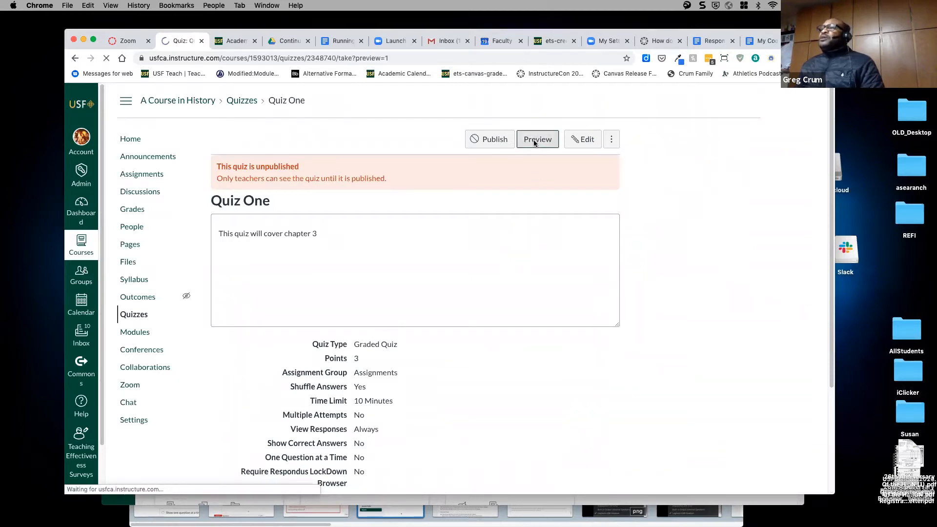
scroll(489, 256, down, 5)
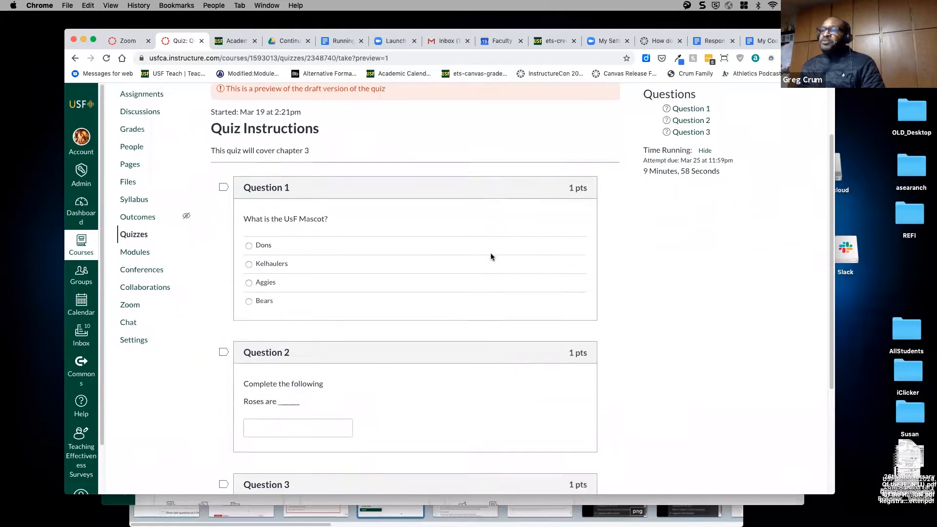
scroll(490, 259, down, 5)
scroll(491, 259, up, 10)
scroll(491, 255, down, 5)
scroll(491, 256, up, 3)
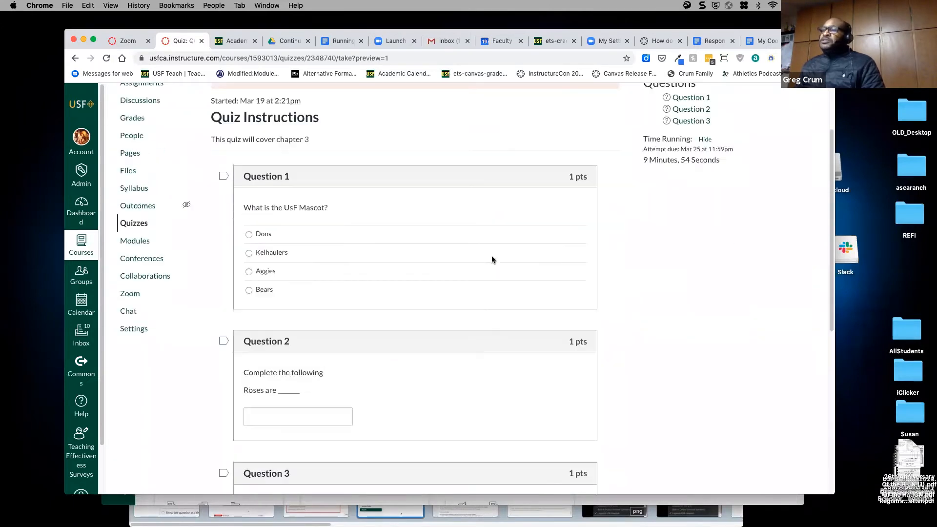
click(248, 234)
scroll(405, 273, down, 1)
scroll(405, 274, down, 3)
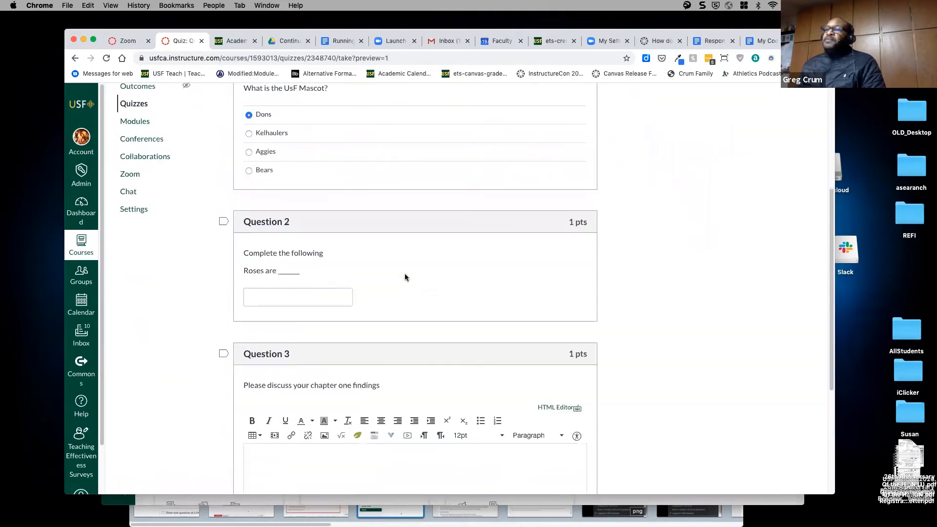
click(310, 298)
text(REd)
key(BackSpace)
key(BackSpace)
text(ed)
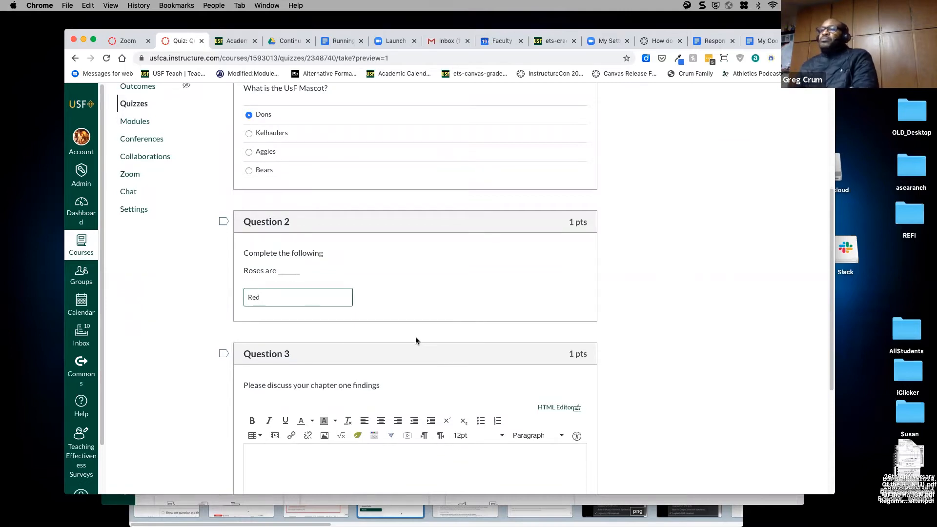
- Type a multi-line placeholder essay answer for Question 3 and submit the preview
scroll(424, 339, down, 1)
scroll(429, 317, down, 3)
click(376, 277)
text(asdfasfdf)
key(Return)
text(asdfasfaf)
key(Return)
text(asdfasdfsd)
key(Return)
text(asdfasf)
key(Return)
text(asdfasdff)
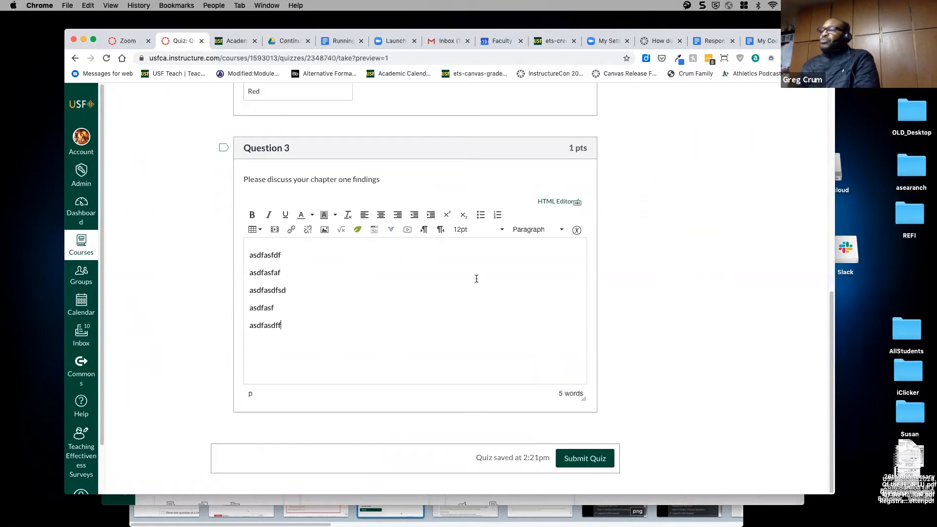
click(593, 463)
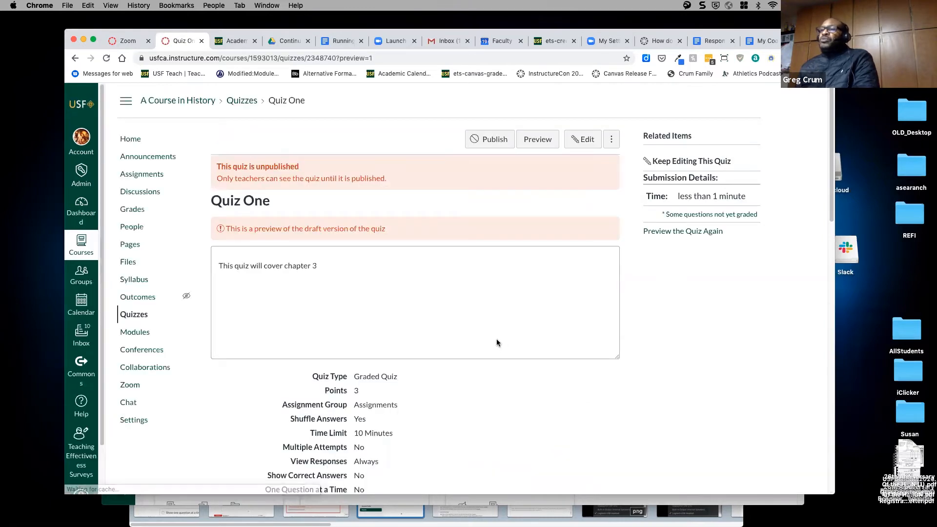
scroll(499, 341, down, 12)
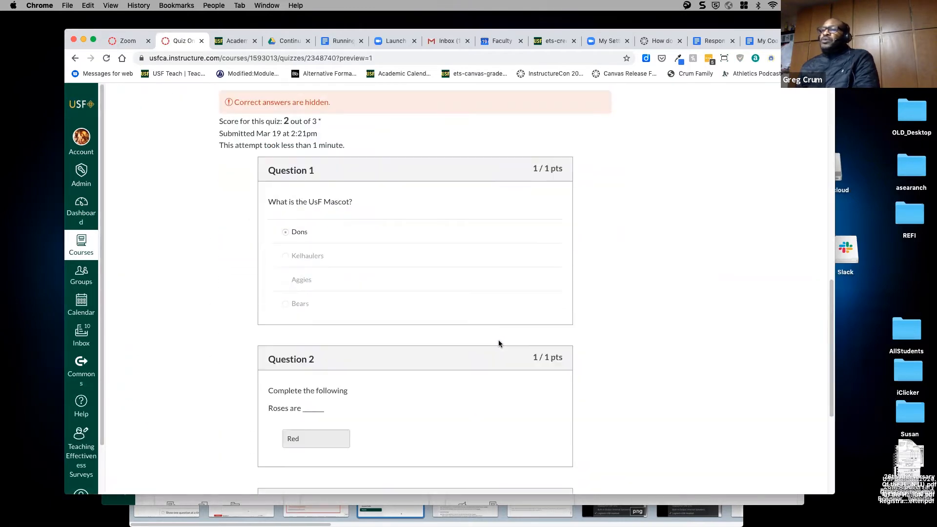
scroll(499, 341, down, 3)
scroll(498, 341, up, 5)
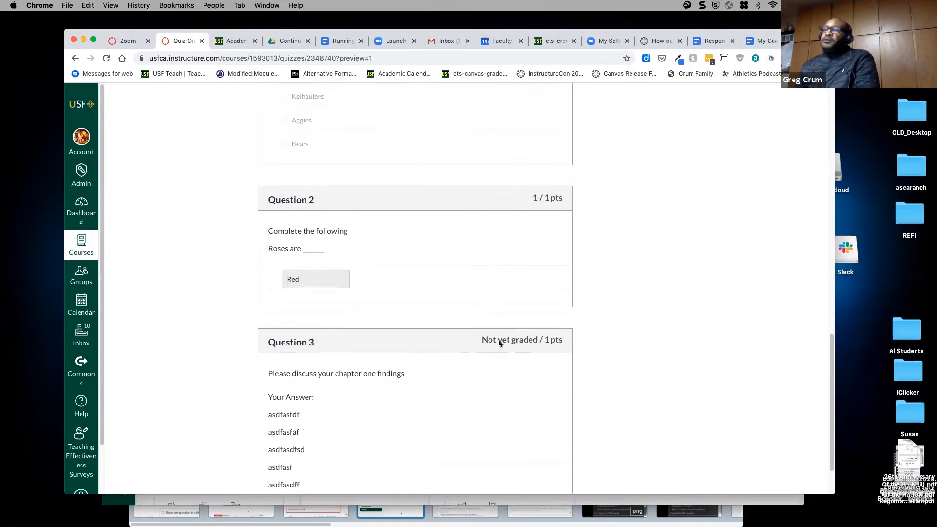
scroll(499, 341, up, 2)
scroll(498, 341, down, 6)
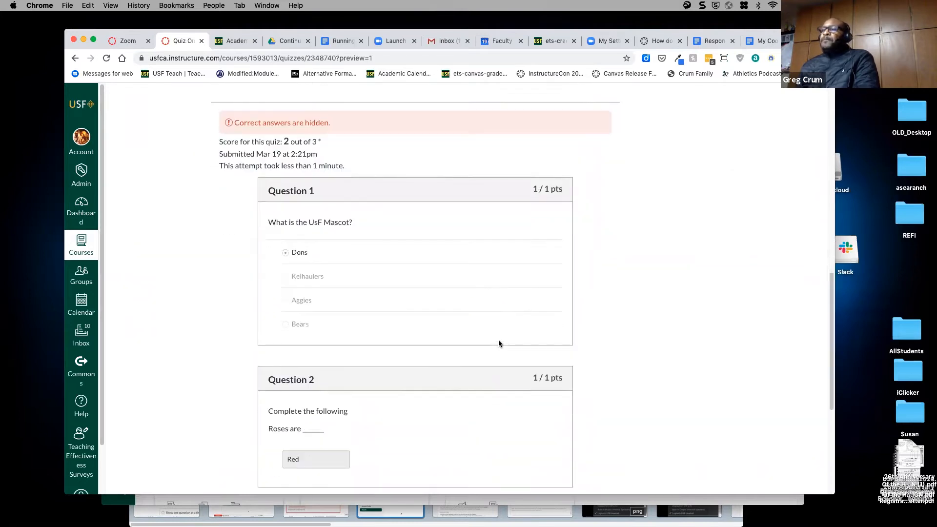
scroll(499, 343, up, 4)
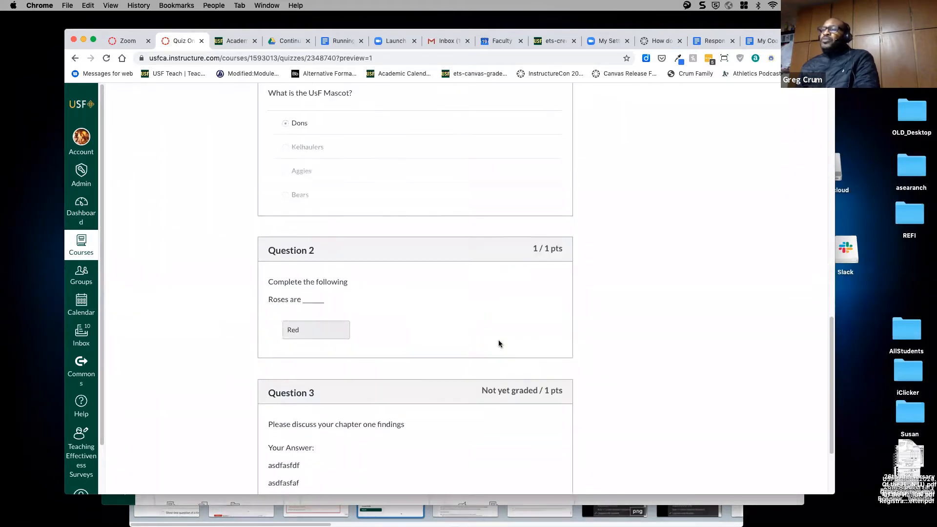
scroll(499, 341, up, 5)
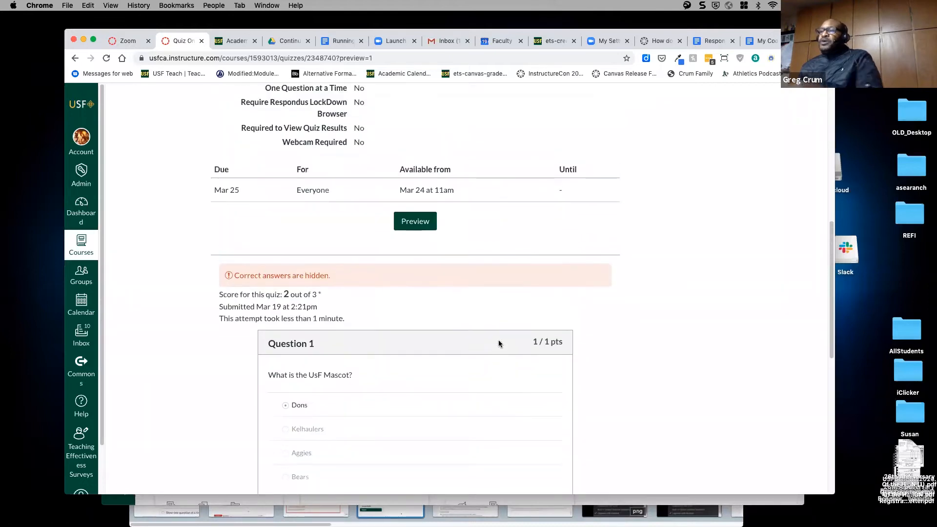
scroll(450, 337, down, 5)
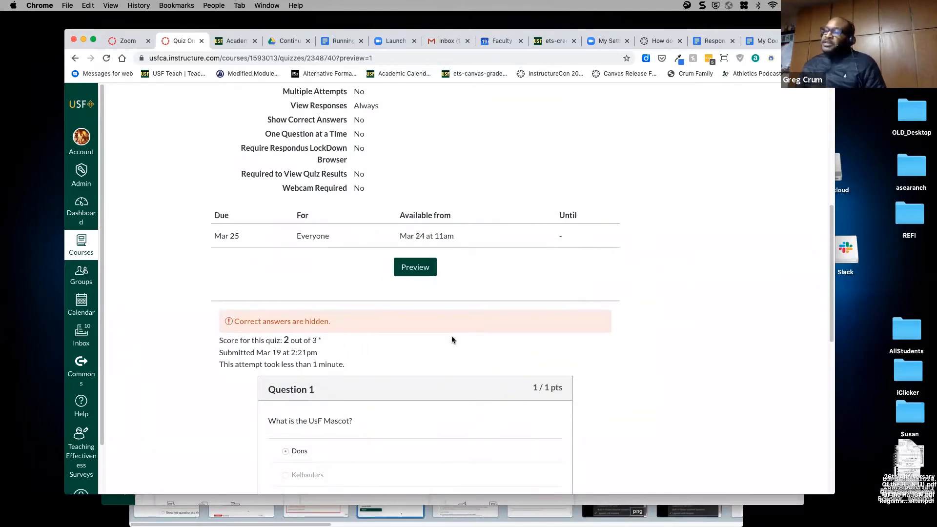
scroll(449, 340, down, 4)
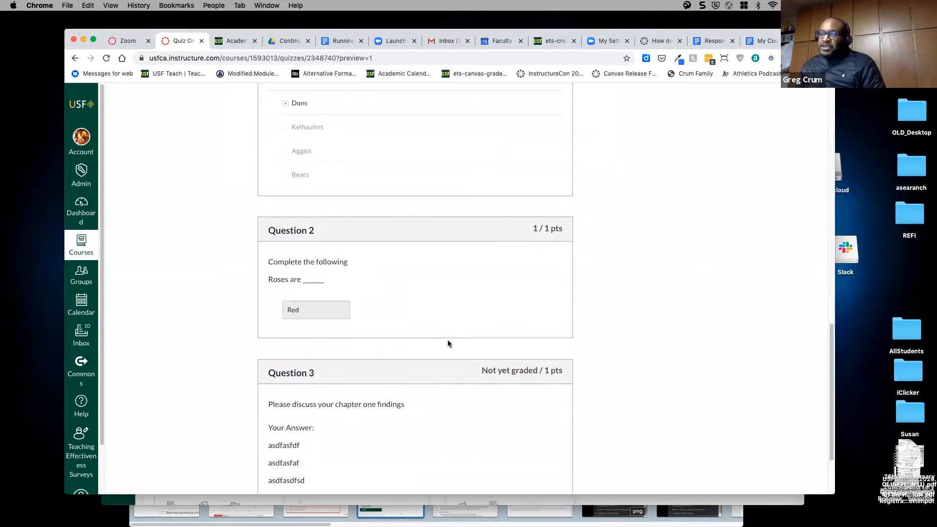
scroll(442, 396, up, 3)
scroll(443, 398, up, 4)
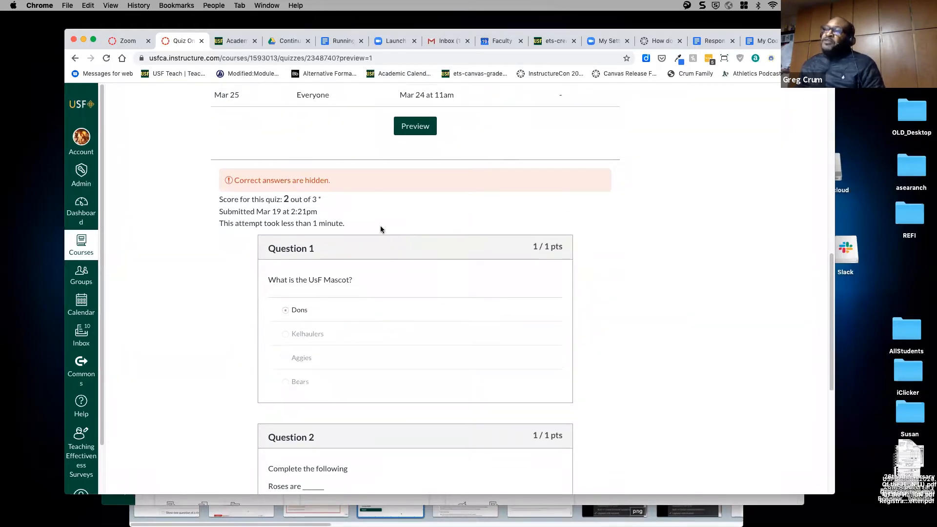
scroll(379, 227, up, 1)
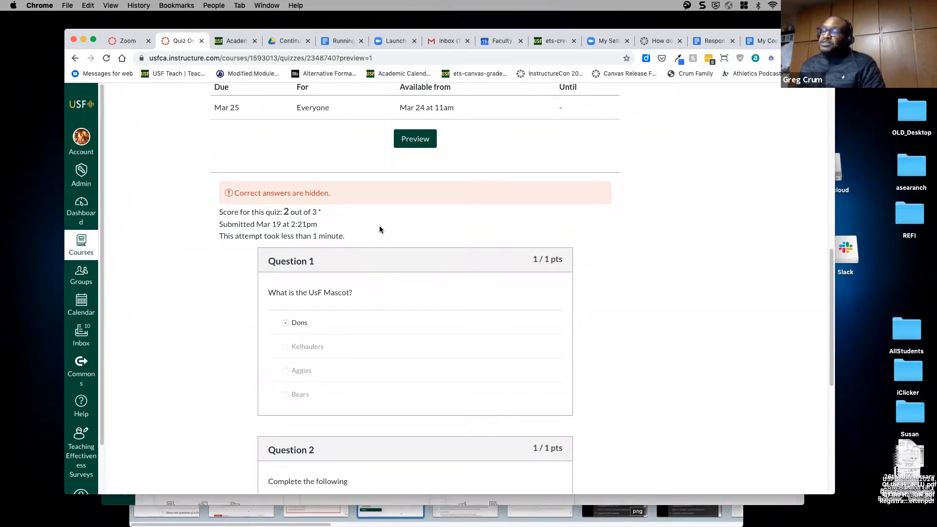
scroll(379, 235, down, 3)
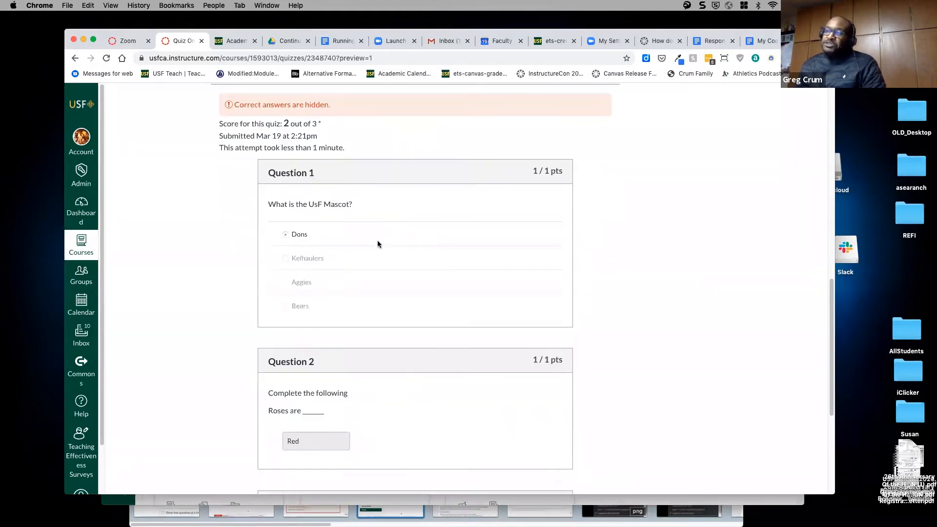
scroll(412, 203, down, 5)
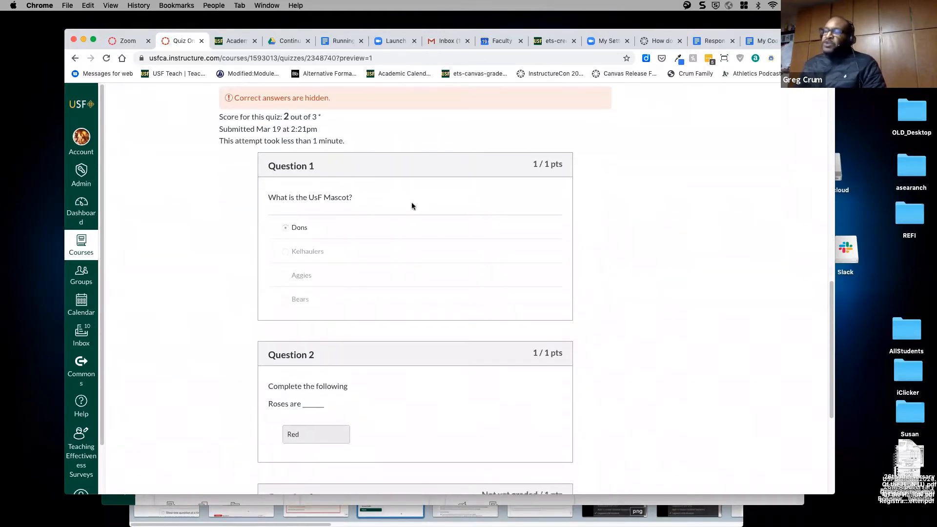
scroll(391, 365, up, 5)
scroll(392, 367, up, 10)
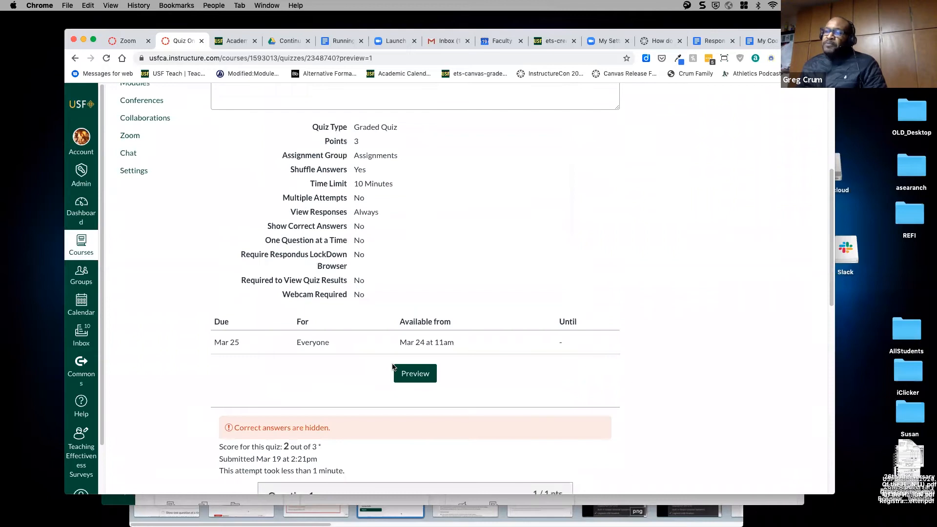
scroll(414, 386, down, 2)
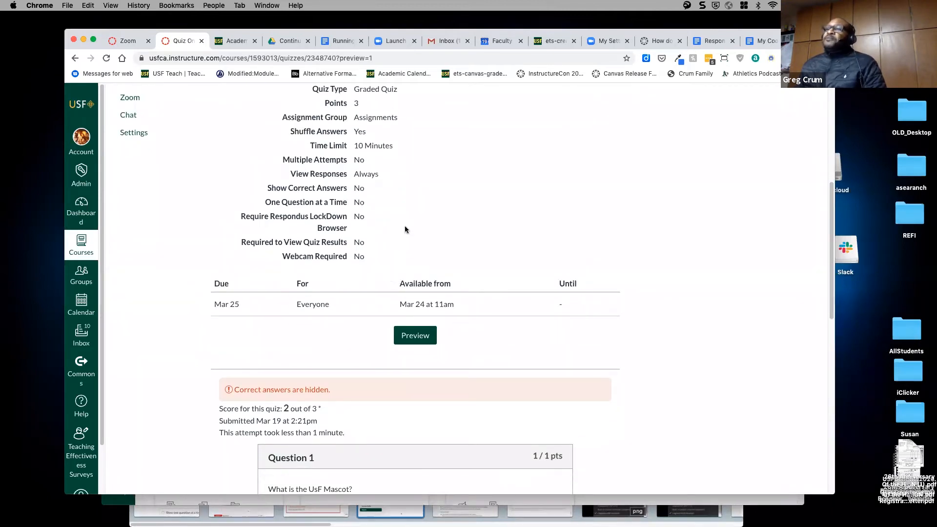
scroll(403, 219, up, 1)
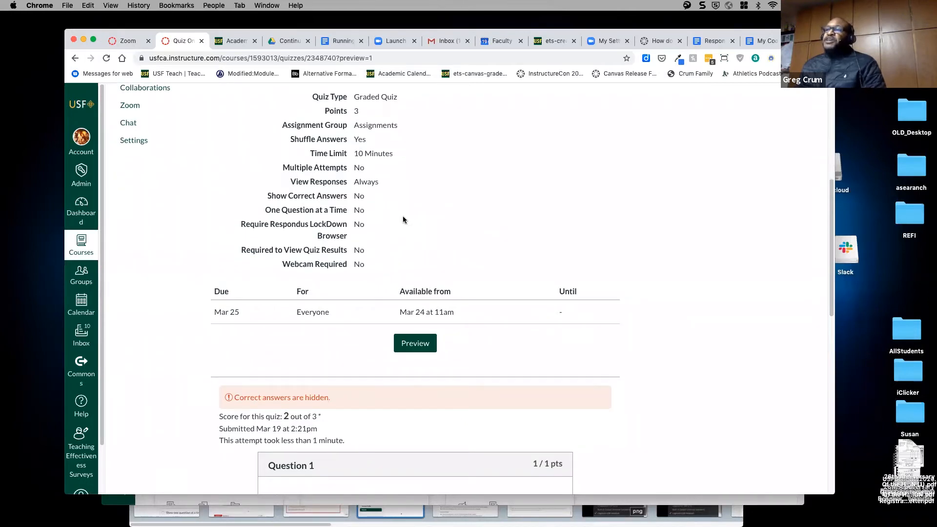
drag(346, 183, 287, 188)
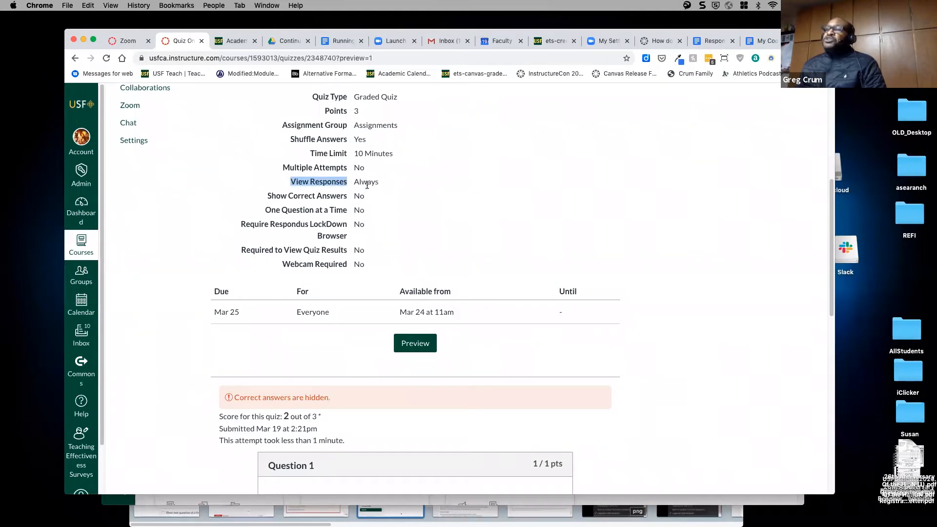
scroll(441, 220, down, 5)
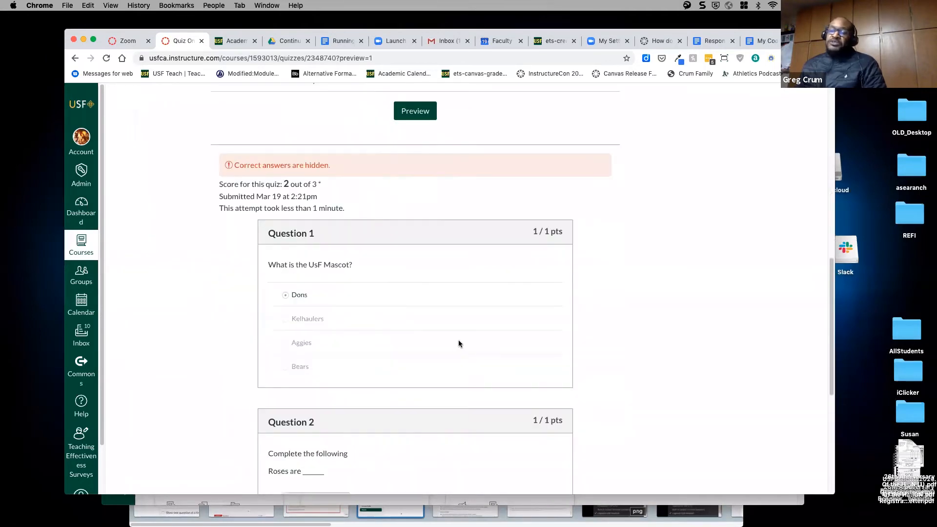
scroll(628, 337, down, 6)
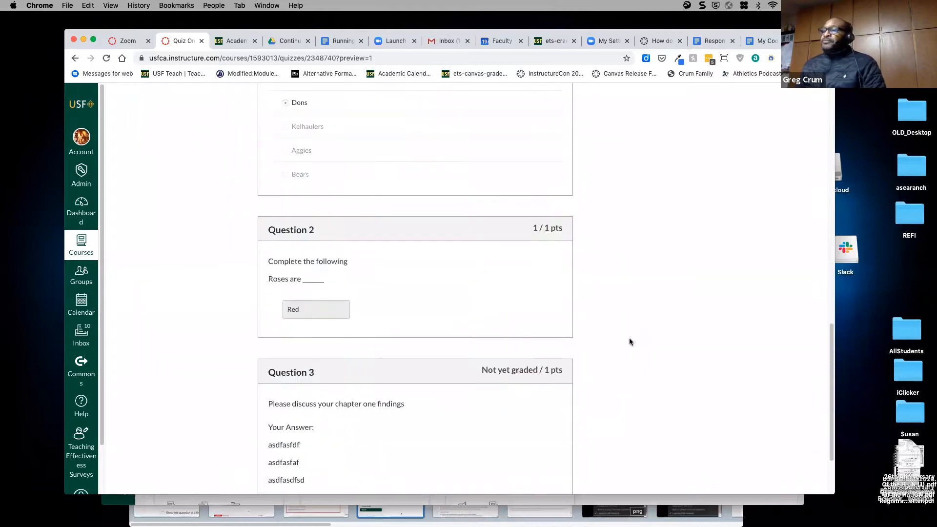
scroll(629, 338, up, 5)
scroll(631, 341, up, 4)
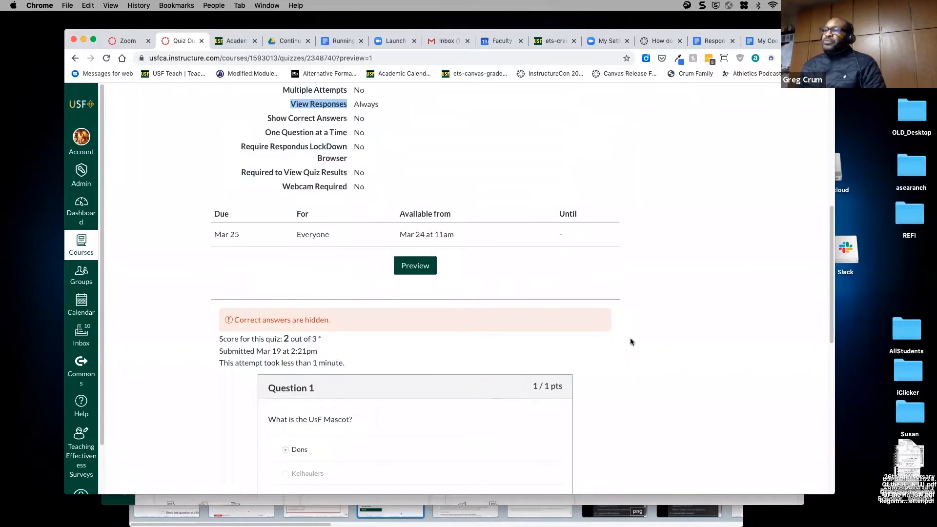
scroll(631, 338, down, 9)
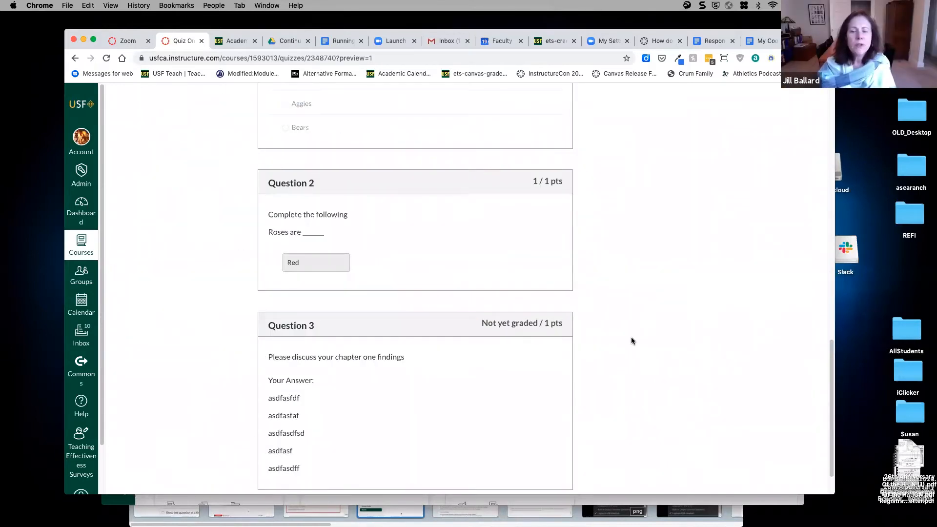
scroll(630, 341, up, 1)
scroll(630, 341, up, 15)
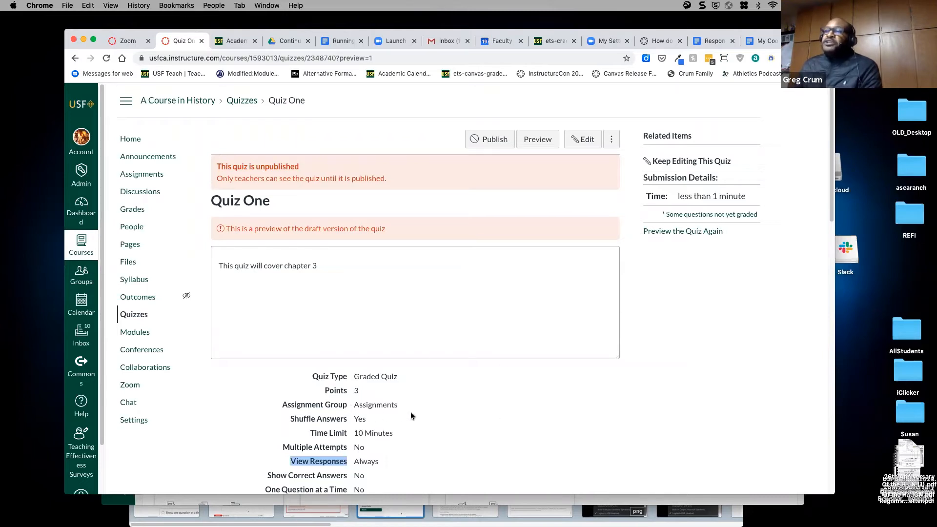
- From course Settings, start Import Course Content with QTI .zip file as content type
click(140, 422)
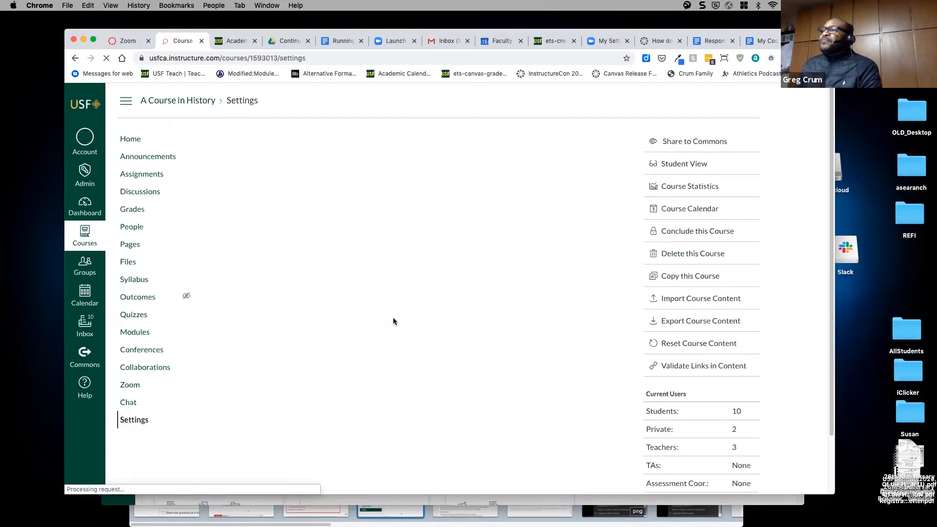
click(677, 301)
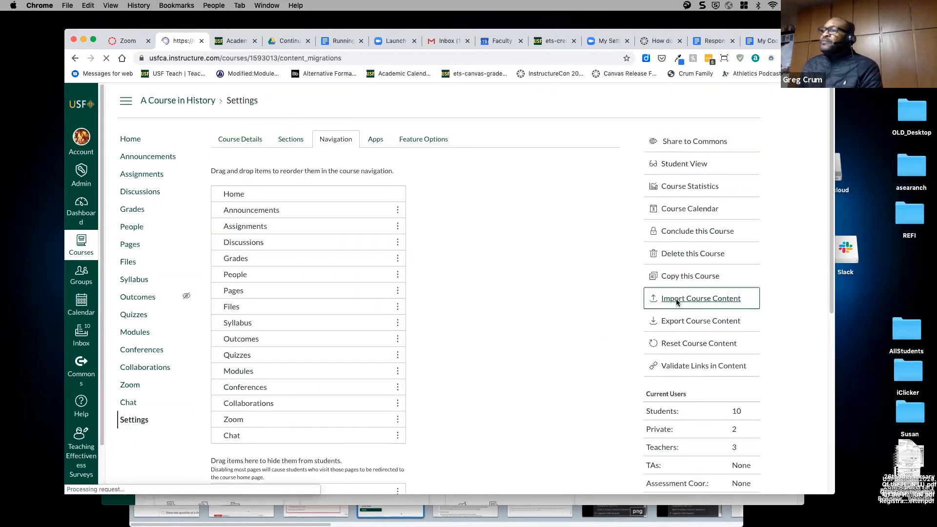
click(403, 168)
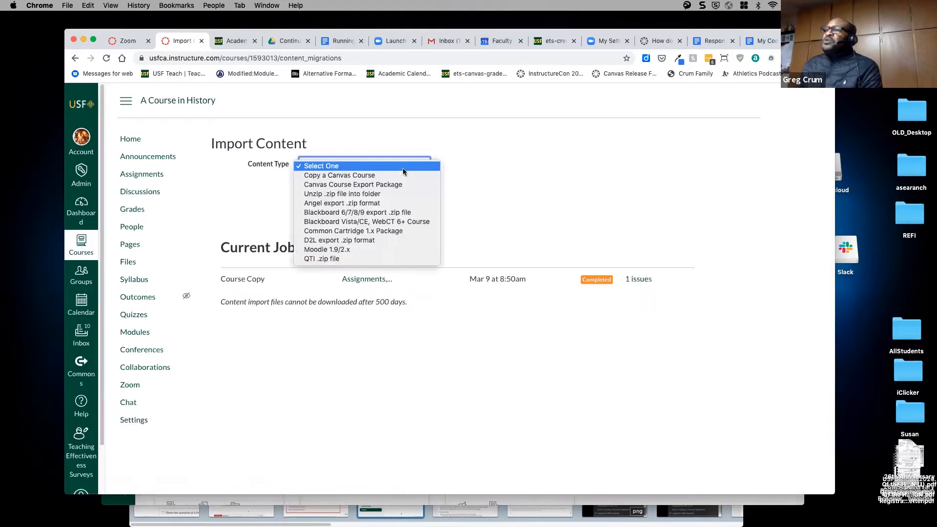
click(381, 259)
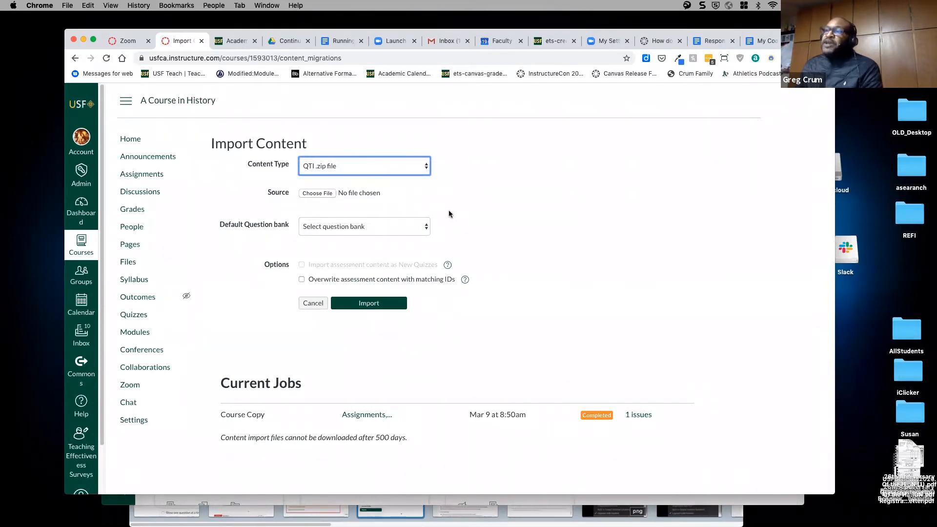
- Look through the Default Question bank choices without selecting one
click(331, 230)
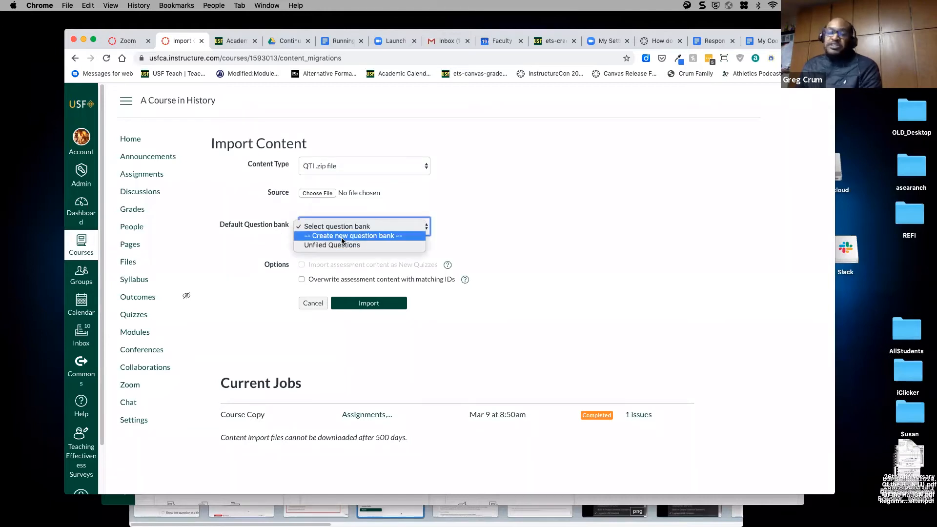
click(561, 220)
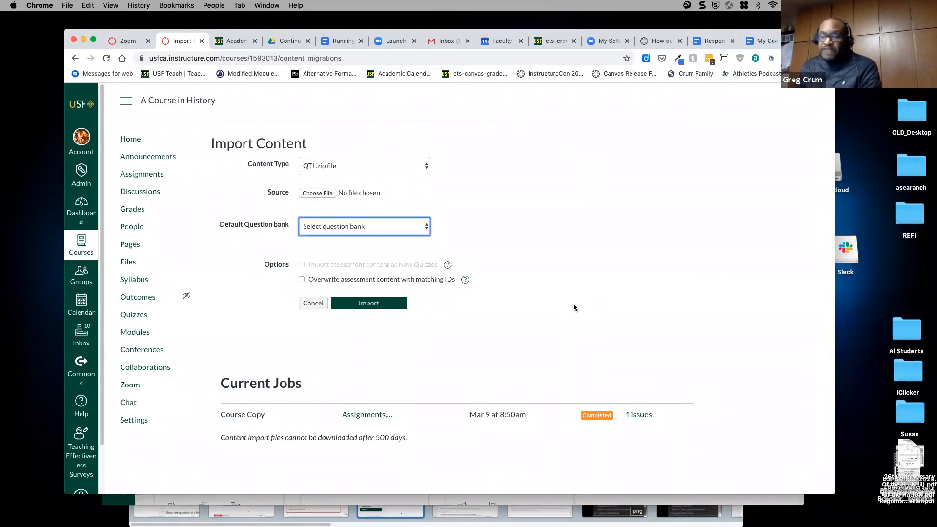
click(379, 228)
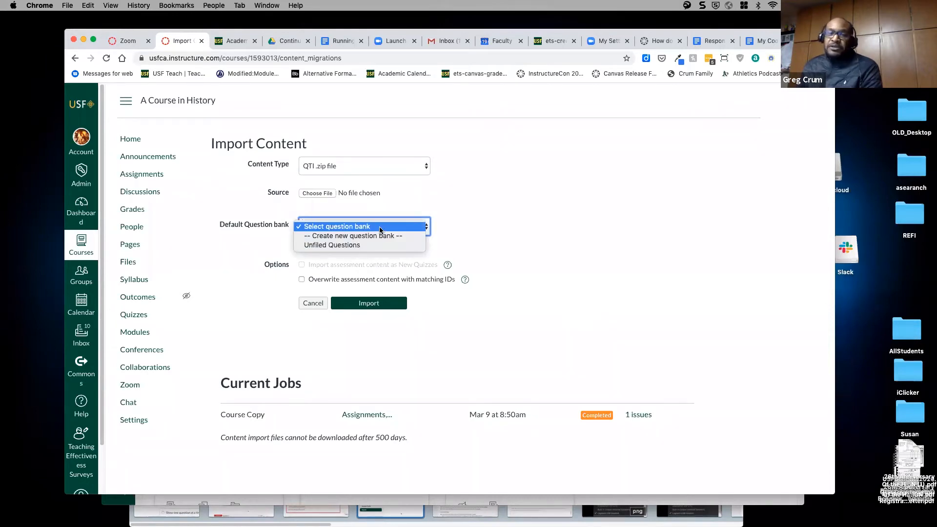
click(494, 220)
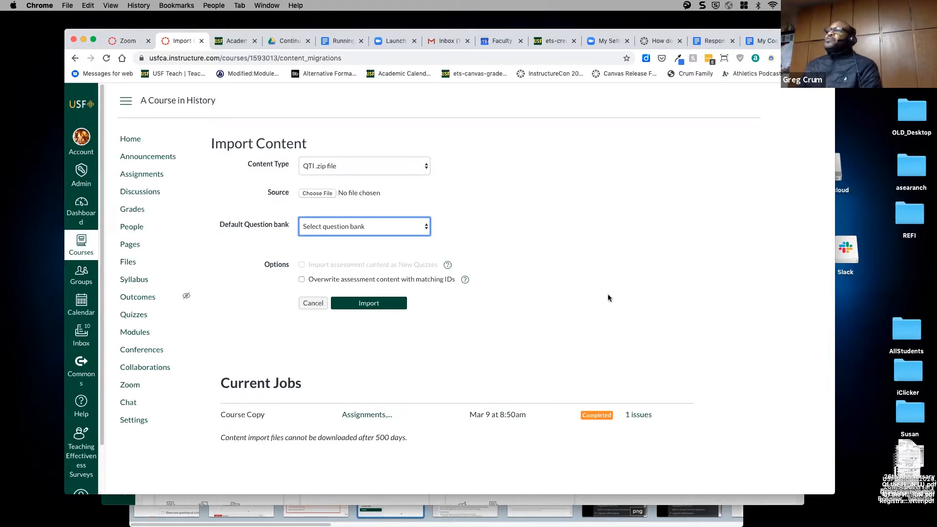
- Go to the Respondus website (respondus.com) in the other browser tab
click(288, 42)
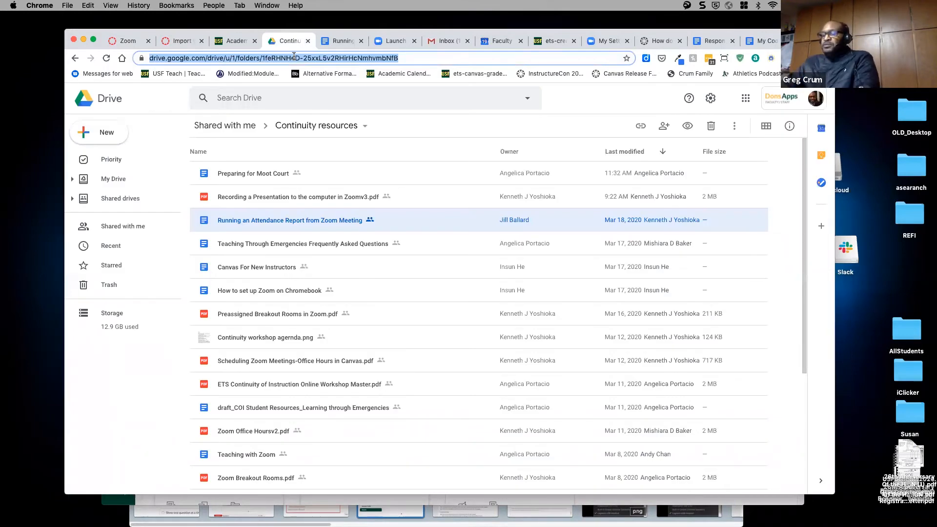
text(resp)
key(Return)
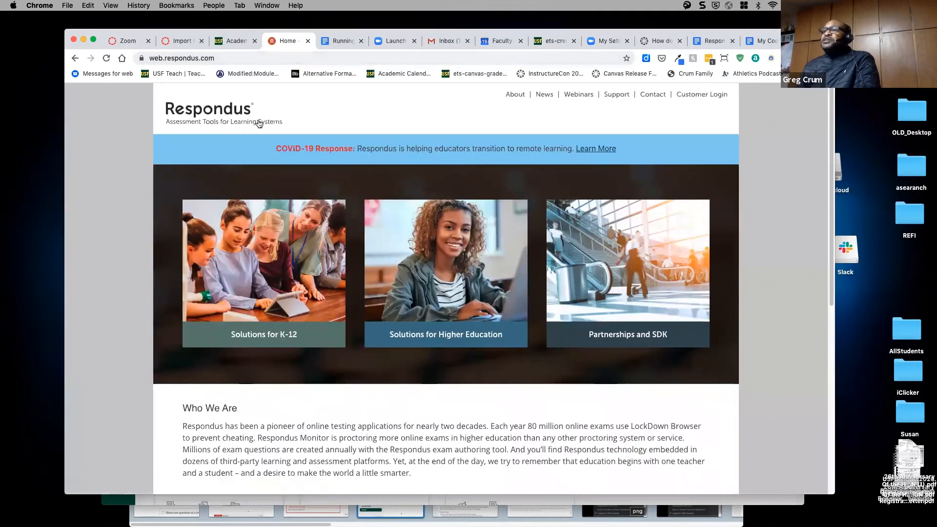
scroll(430, 307, down, 1)
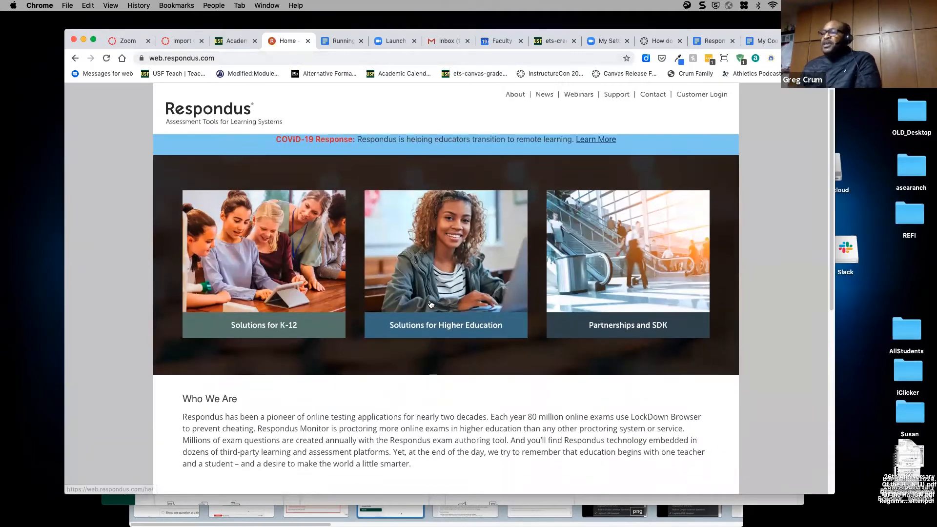
scroll(432, 298, down, 1)
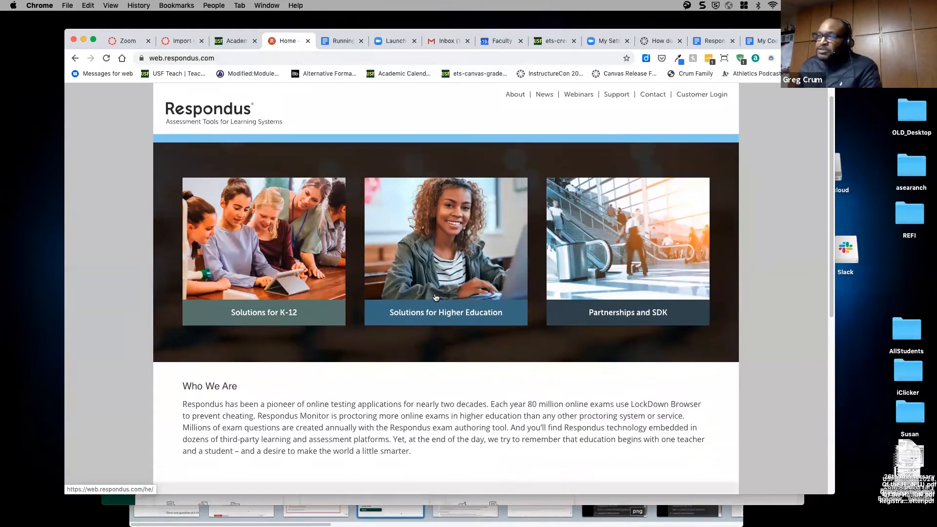
scroll(435, 297, down, 2)
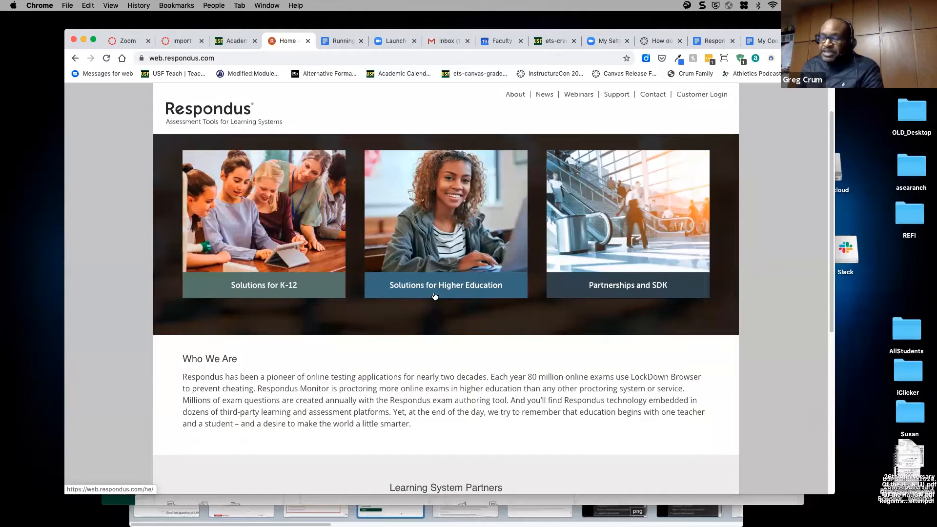
- Open Respondus 4.0 under Solutions for Higher Education and view its Pricing + Free Trial page
click(435, 291)
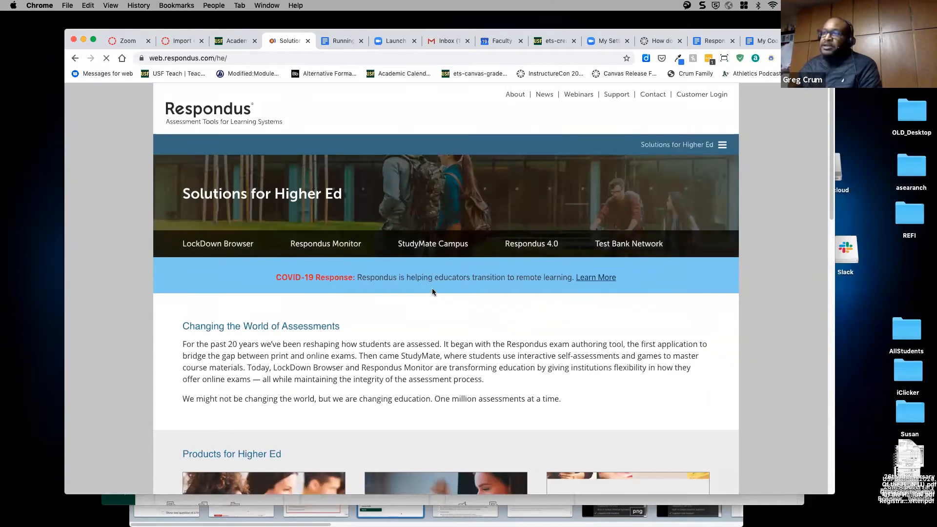
scroll(402, 316, down, 3)
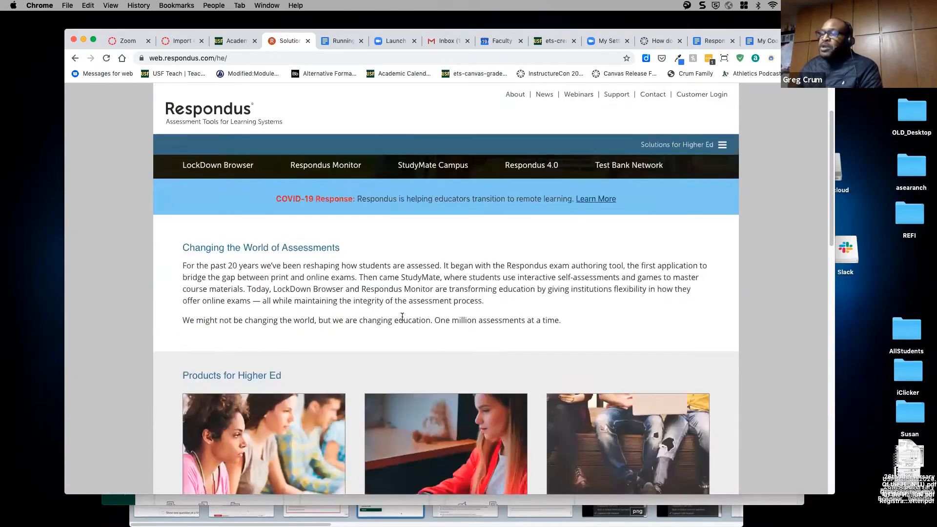
click(530, 165)
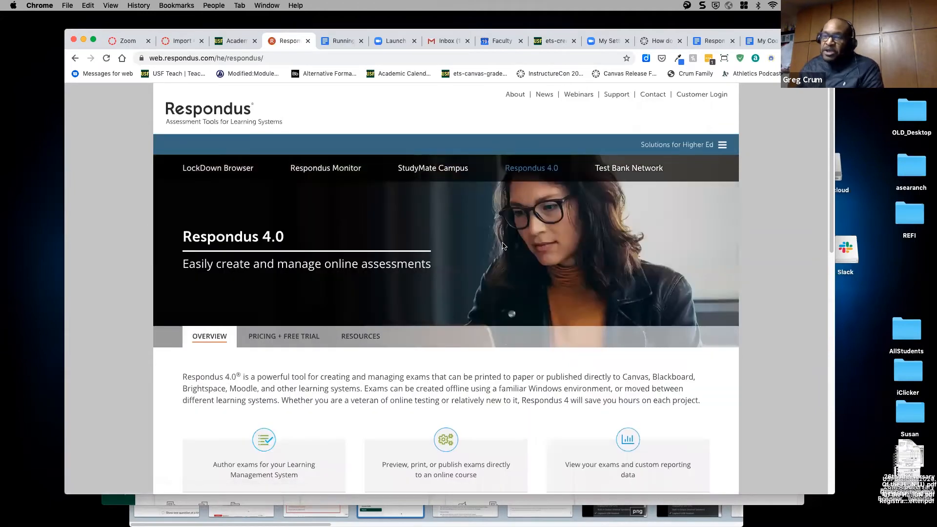
scroll(503, 246, down, 3)
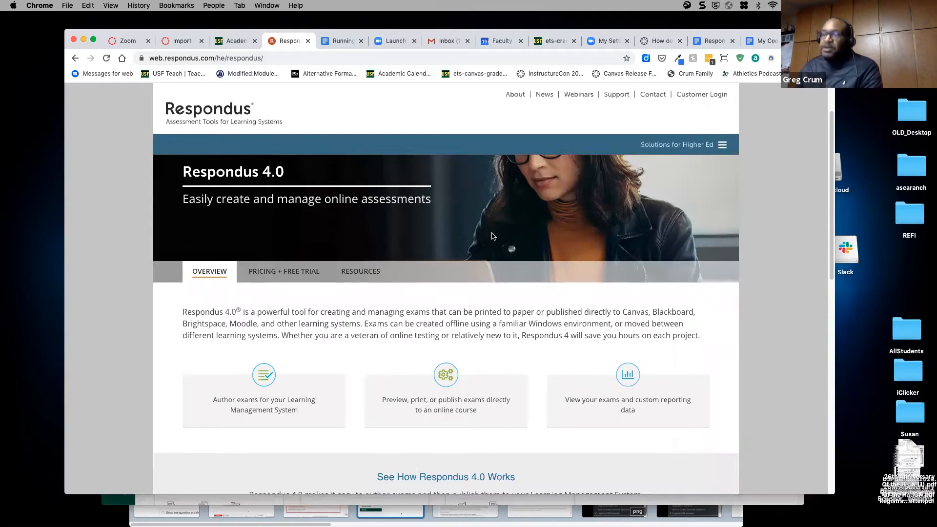
scroll(466, 237, down, 2)
click(258, 236)
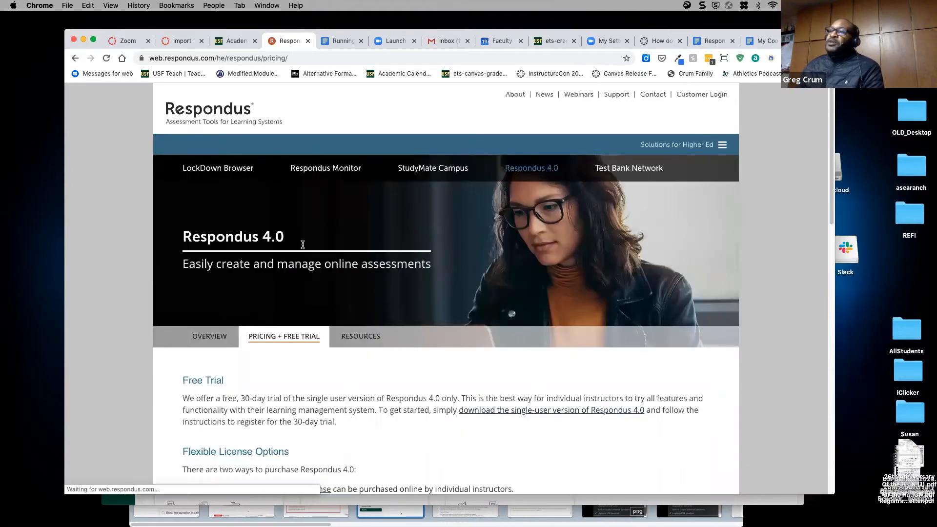
scroll(399, 269, down, 3)
scroll(400, 268, up, 3)
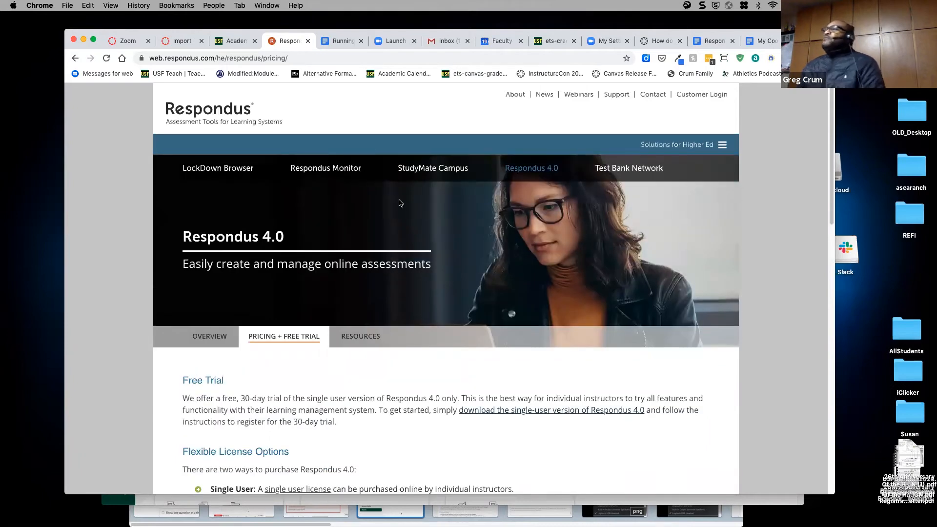
click(314, 59)
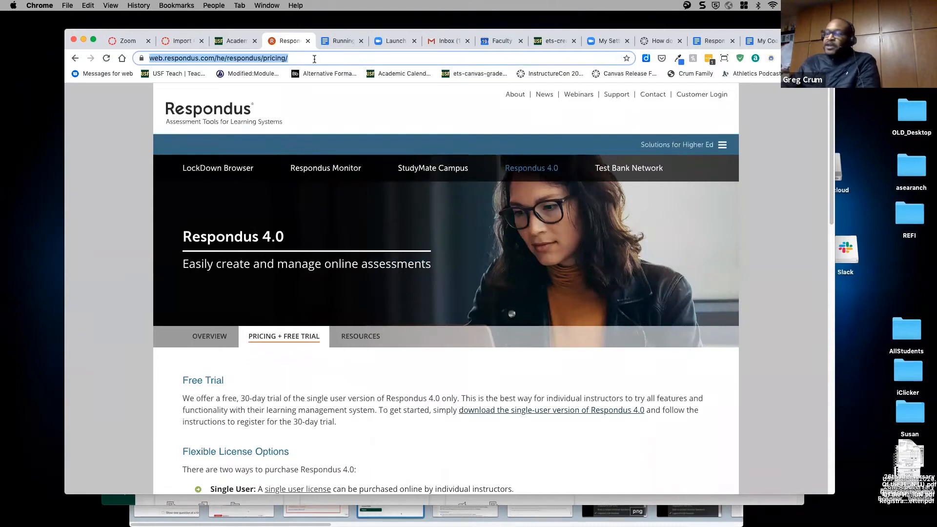
- Search the web for 'aiken format for quiz' and open the UMass IT support article
text(aik)
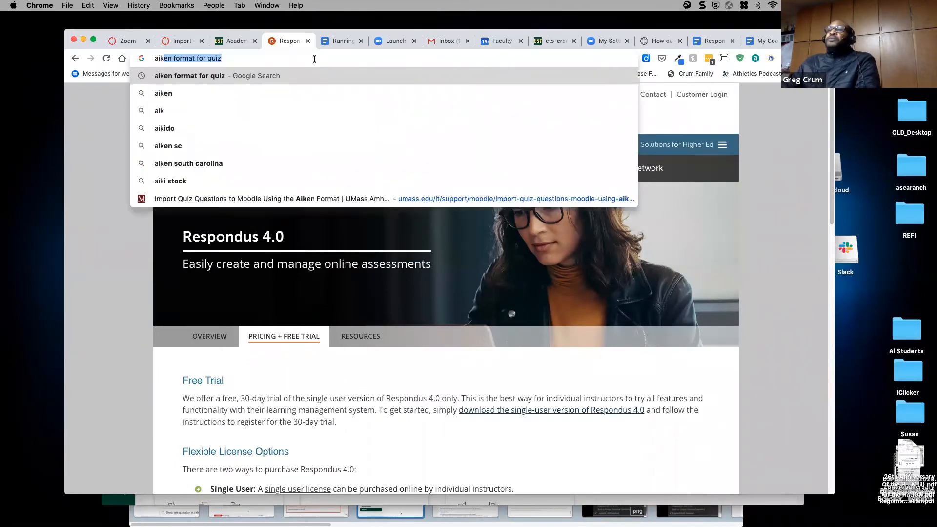
key(Return)
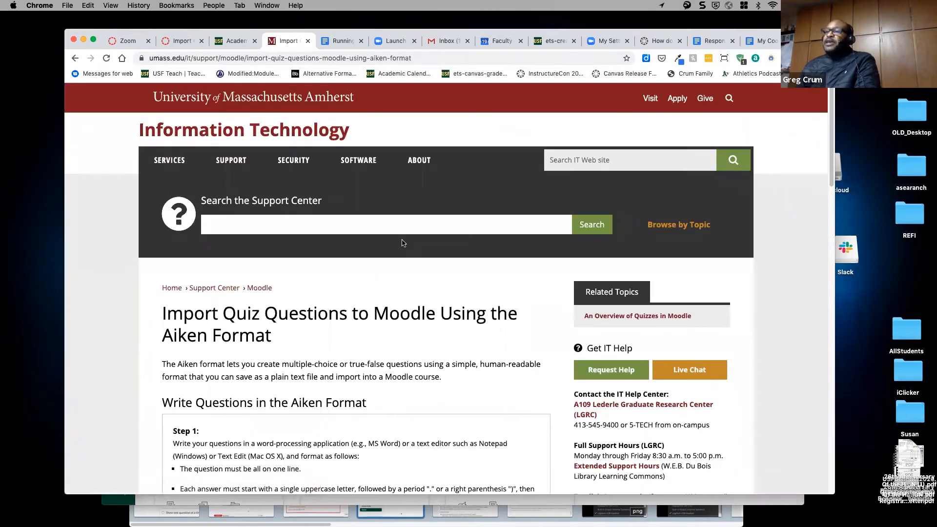
scroll(406, 241, down, 4)
scroll(405, 244, down, 5)
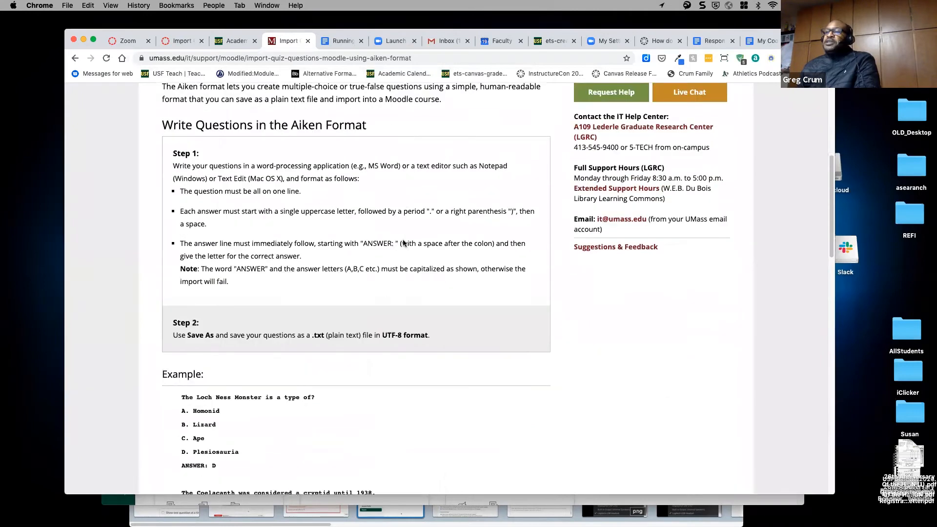
- Select the Loch Ness example question block, then return to the Canvas import page
drag(220, 385, 163, 323)
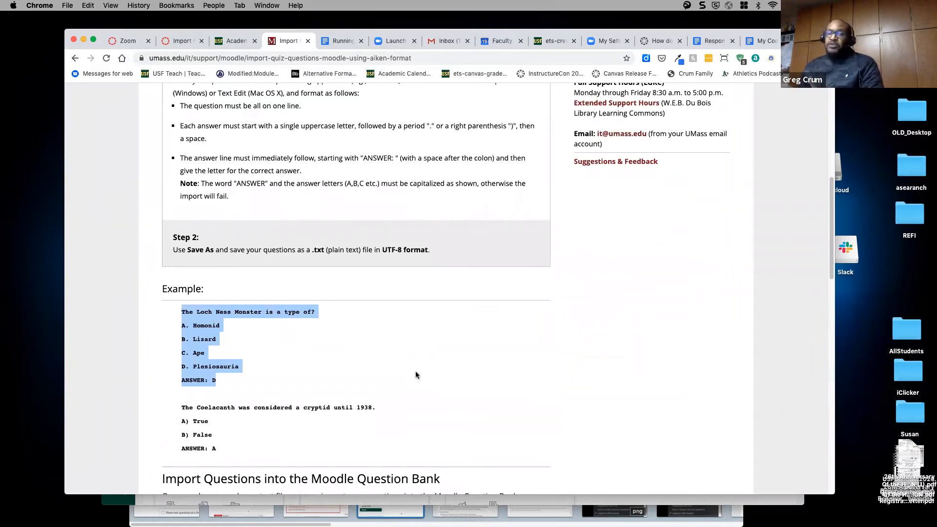
scroll(415, 371, down, 3)
scroll(415, 371, up, 5)
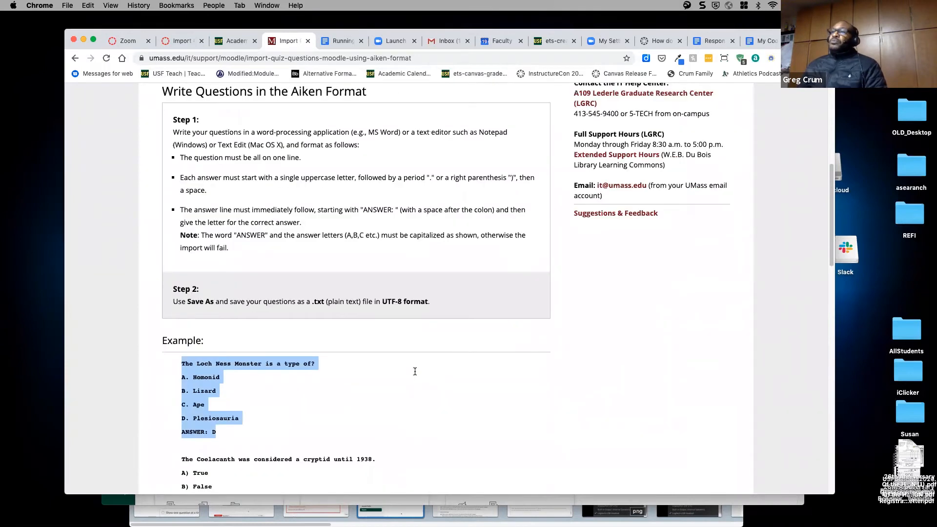
scroll(415, 371, up, 6)
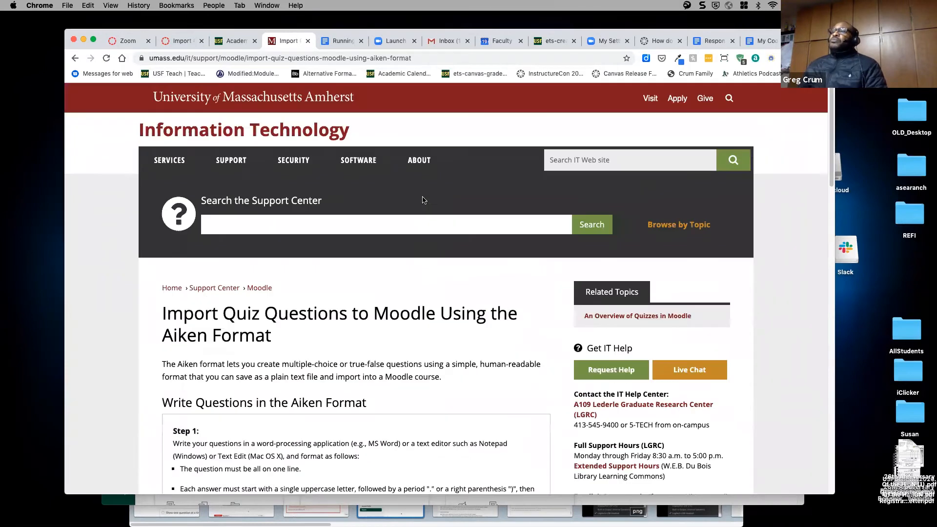
click(179, 43)
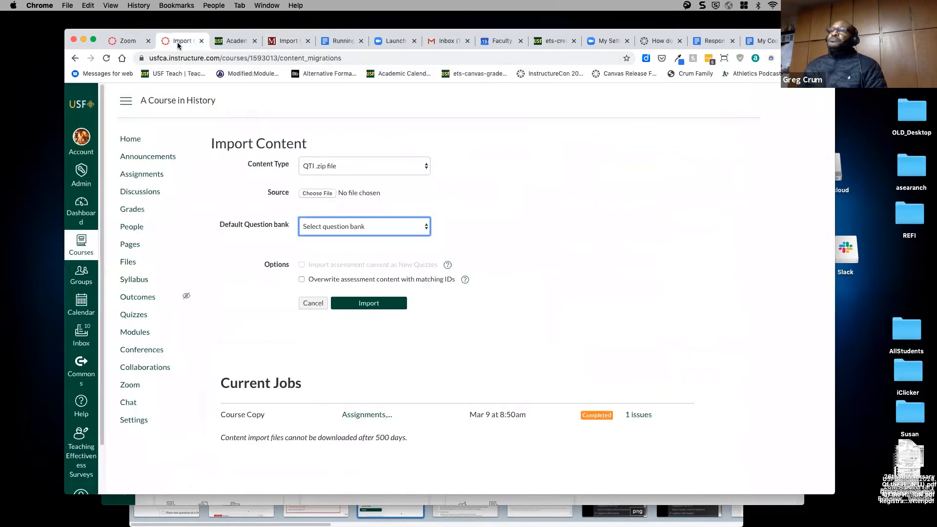
- Cancel the question import and open Quiz One from the course's quizzes list
click(311, 304)
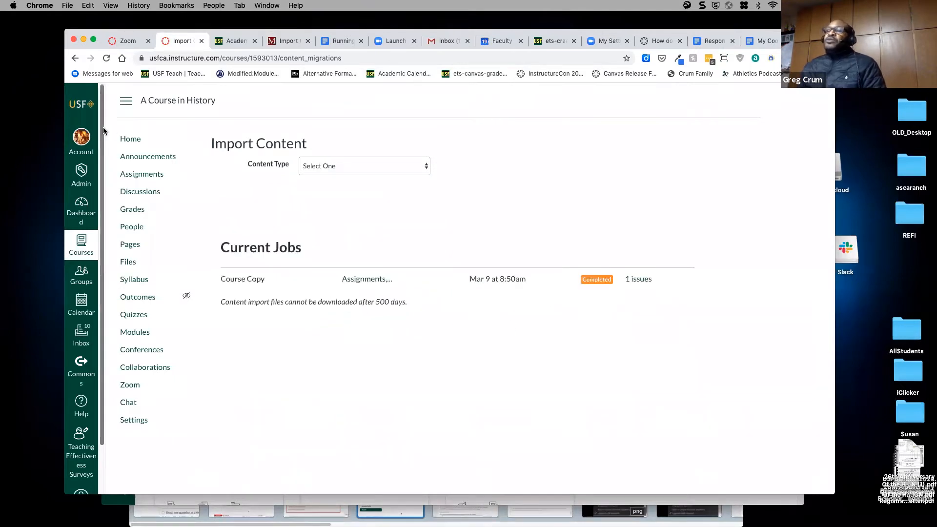
click(141, 320)
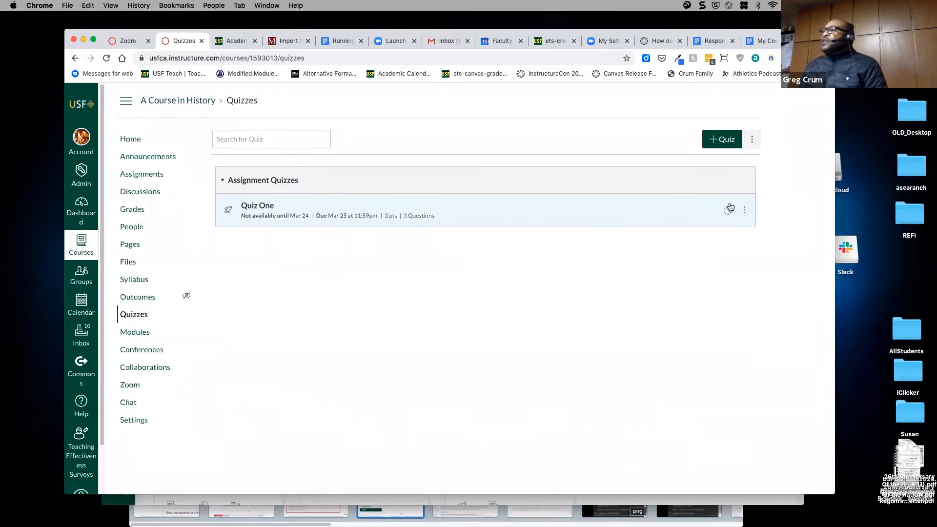
click(258, 206)
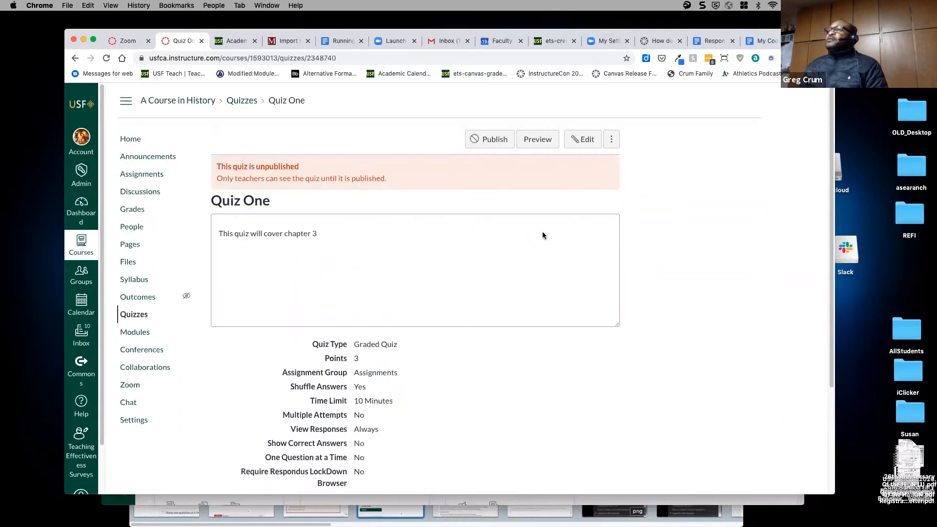
- Clear Quiz One's Mar 24 11am Available from date, then save and publish it
click(577, 140)
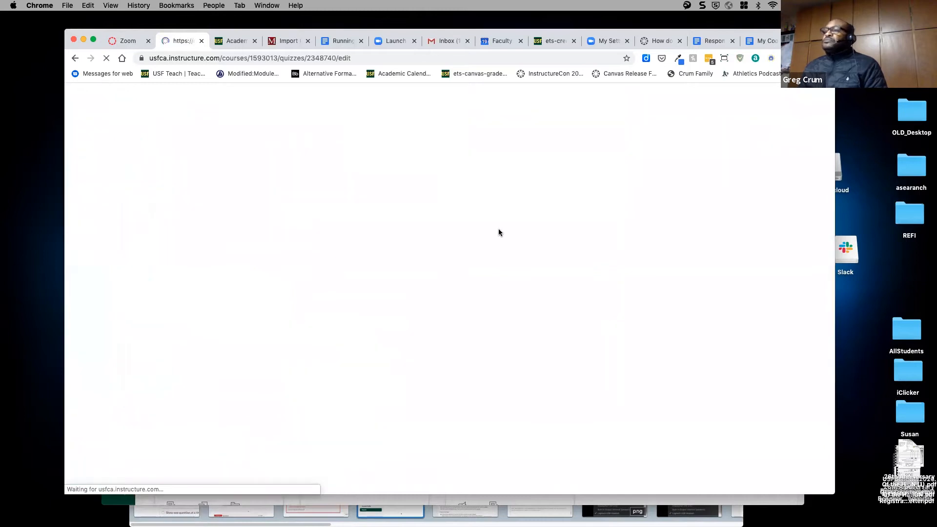
scroll(500, 226, down, 10)
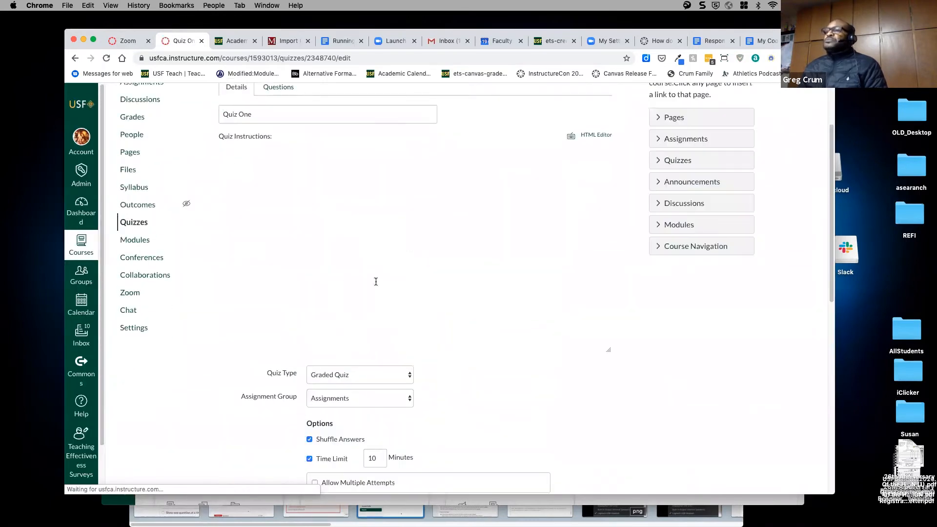
drag(368, 371, 316, 367)
key(BackSpace)
click(541, 460)
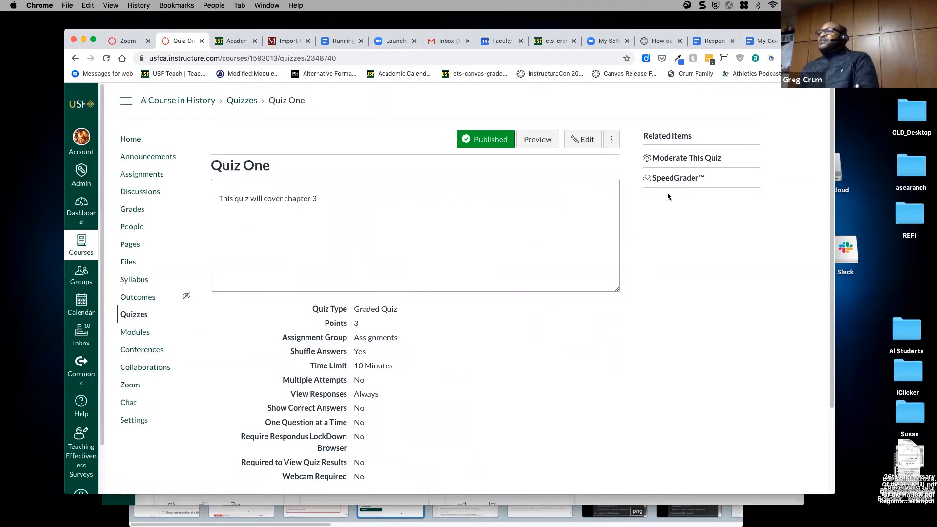
- On the Moderate Quiz page, give the second listed student 10 extra minutes per attempt
click(668, 160)
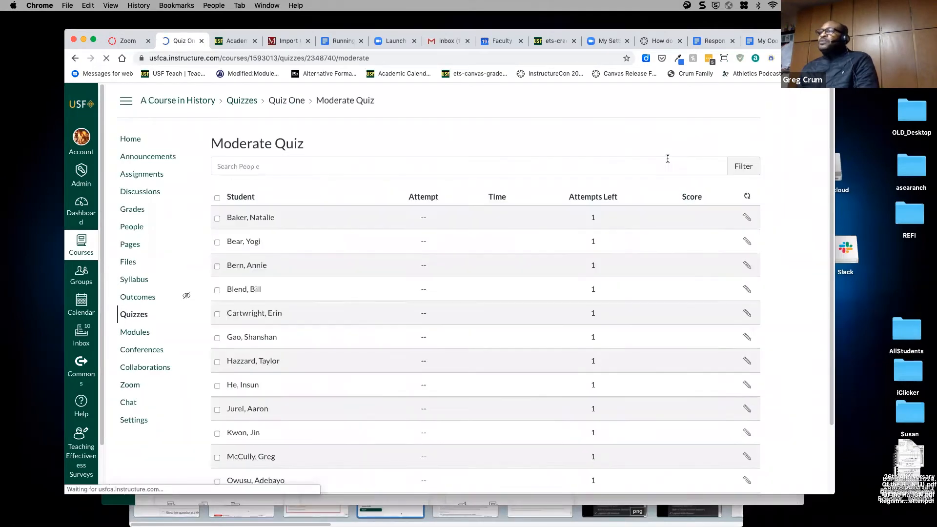
scroll(506, 323, down, 3)
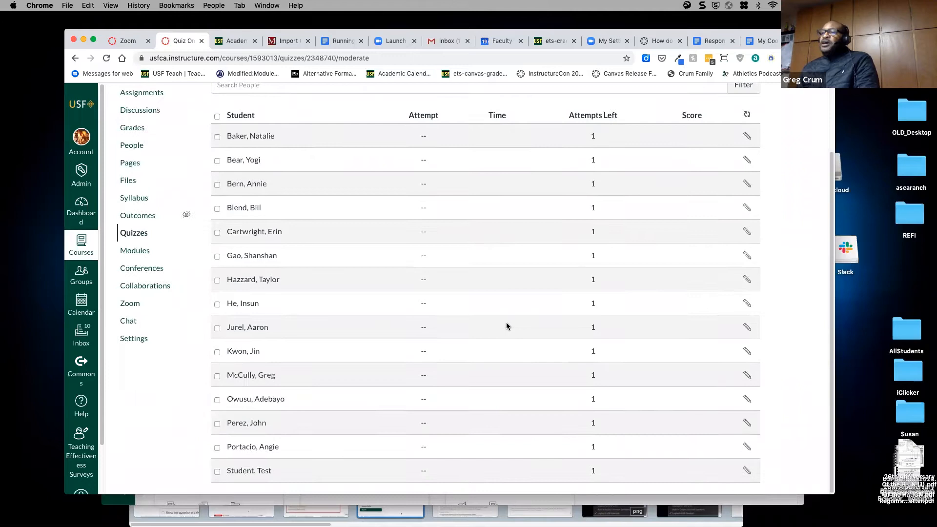
scroll(502, 367, up, 3)
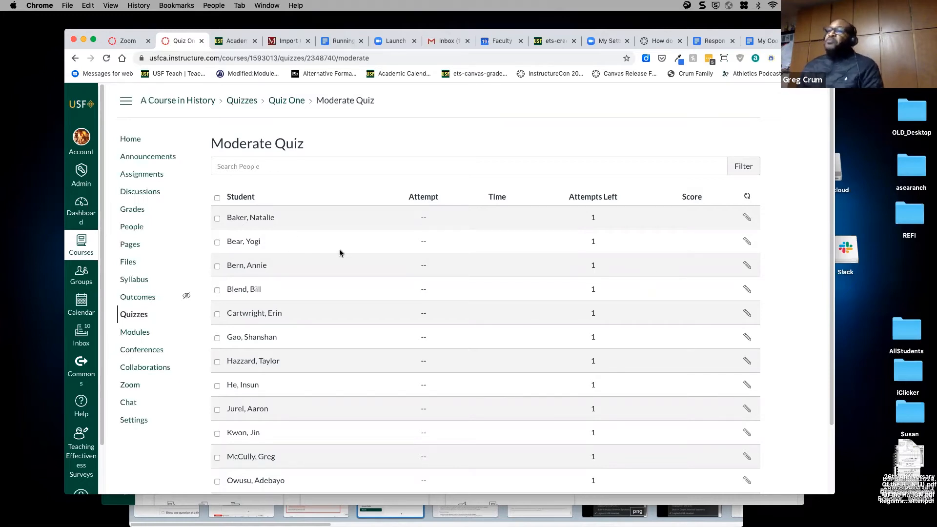
click(747, 243)
click(477, 304)
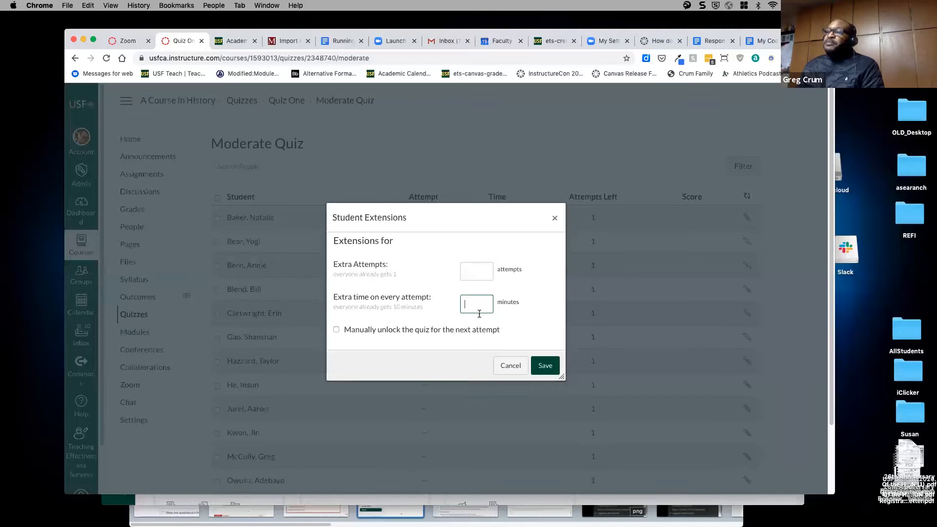
text(10)
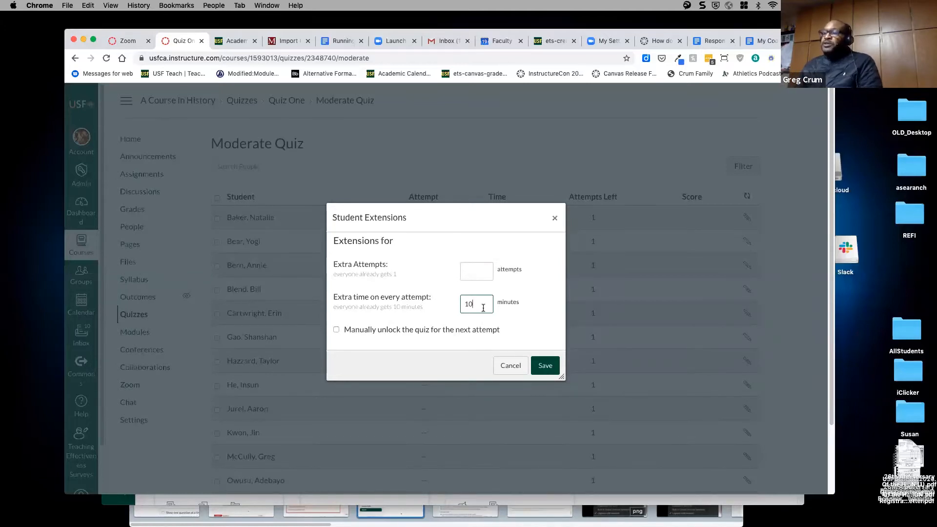
click(545, 367)
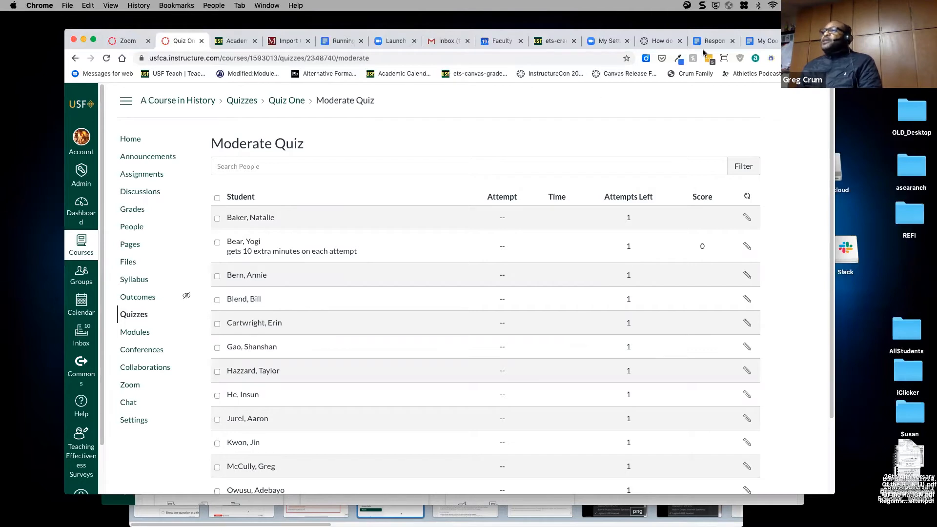
drag(819, 44, 735, 28)
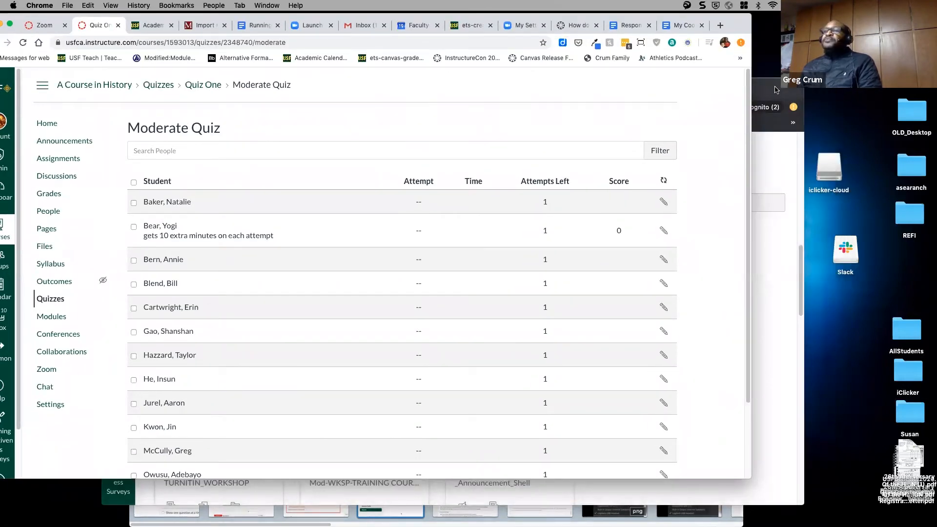
- In the student's incognito window, start Quiz One from A Course in History's quizzes
click(771, 90)
scroll(473, 358, down, 10)
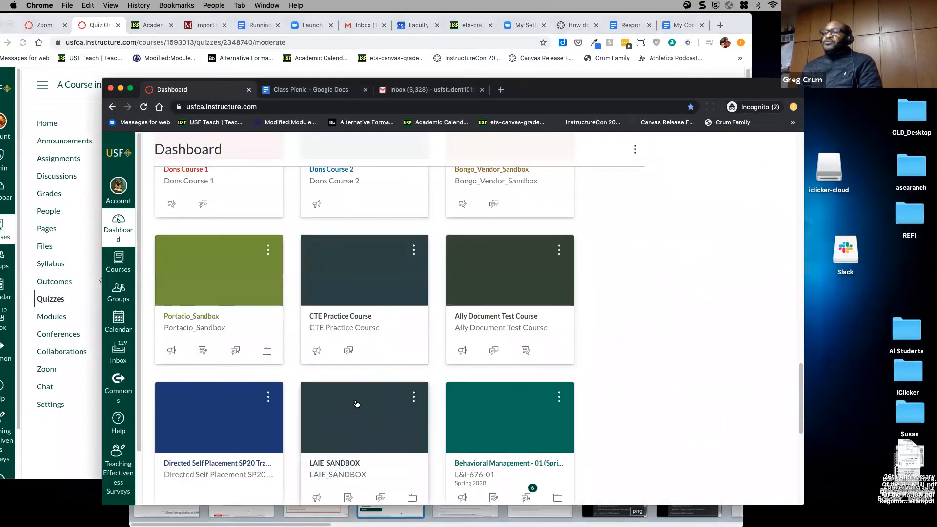
click(185, 411)
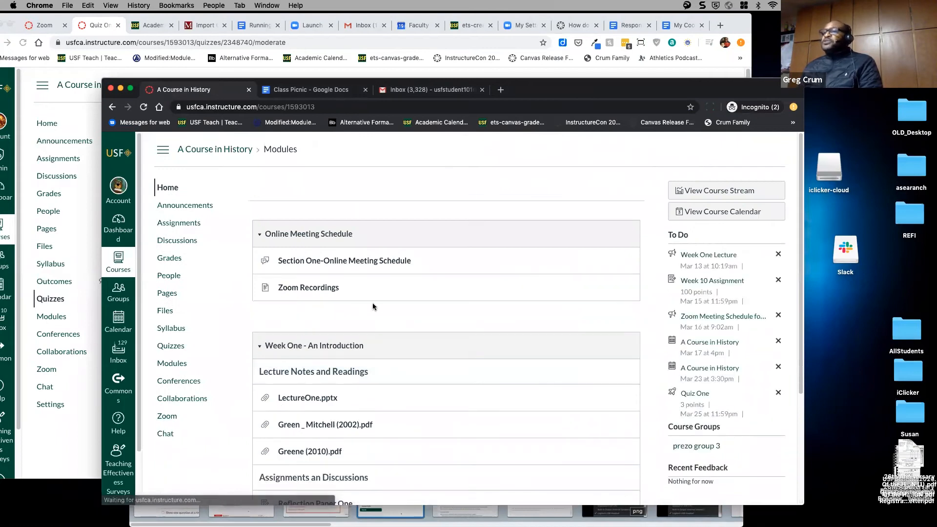
click(170, 346)
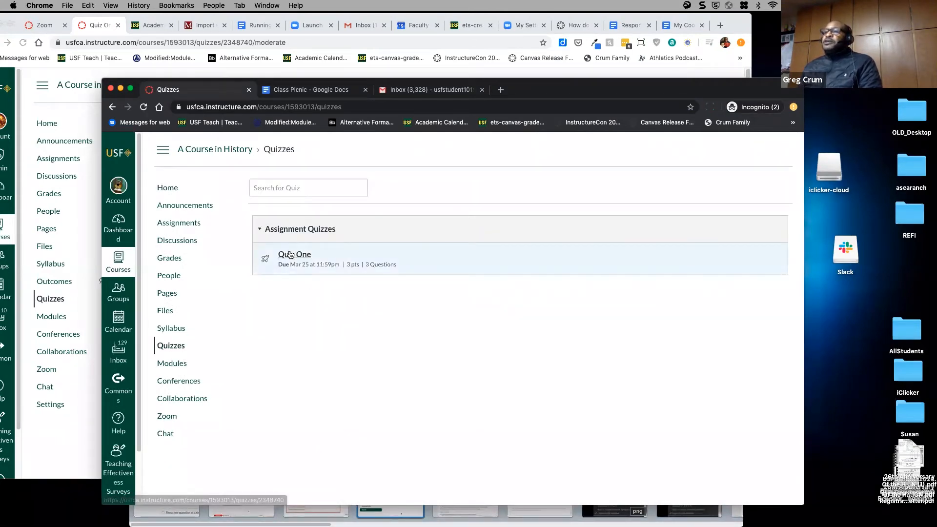
click(290, 254)
click(444, 304)
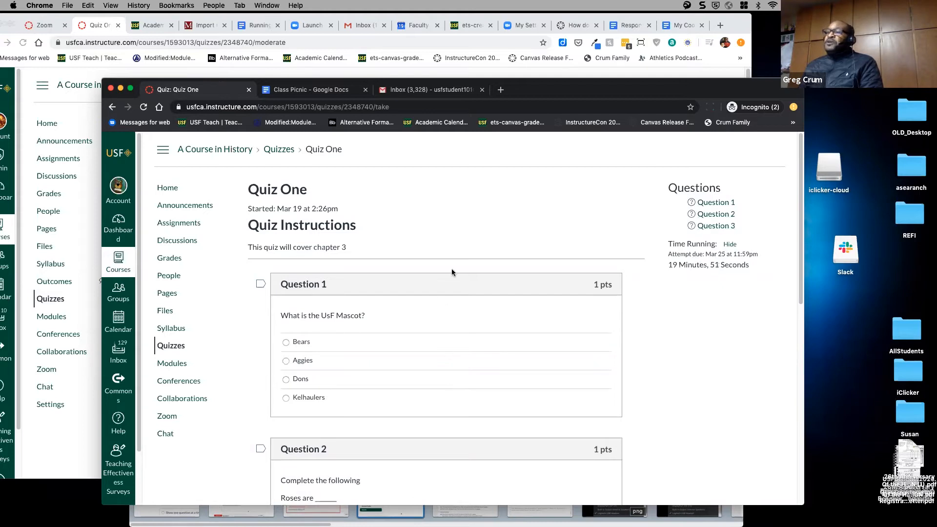
- Check the instructor's Moderate Quiz page, then return to the student's running quiz
scroll(452, 272, down, 10)
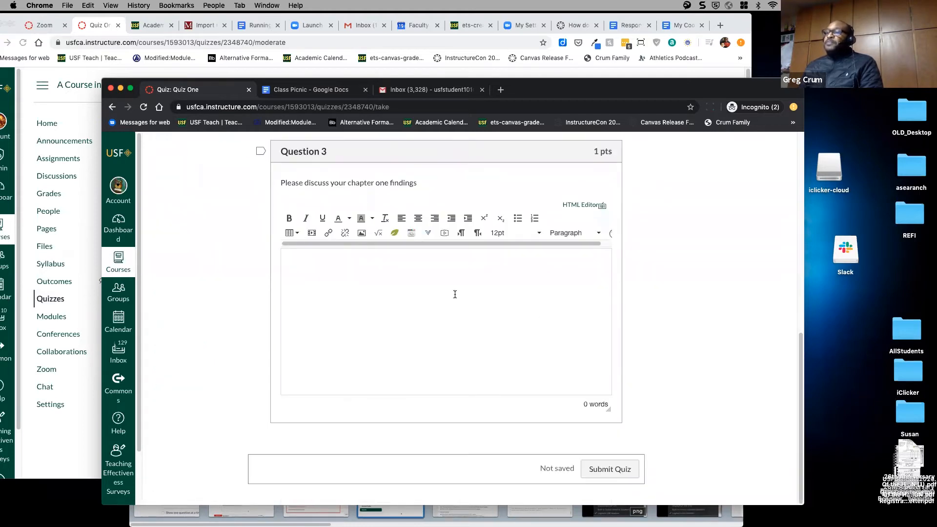
scroll(455, 292, up, 10)
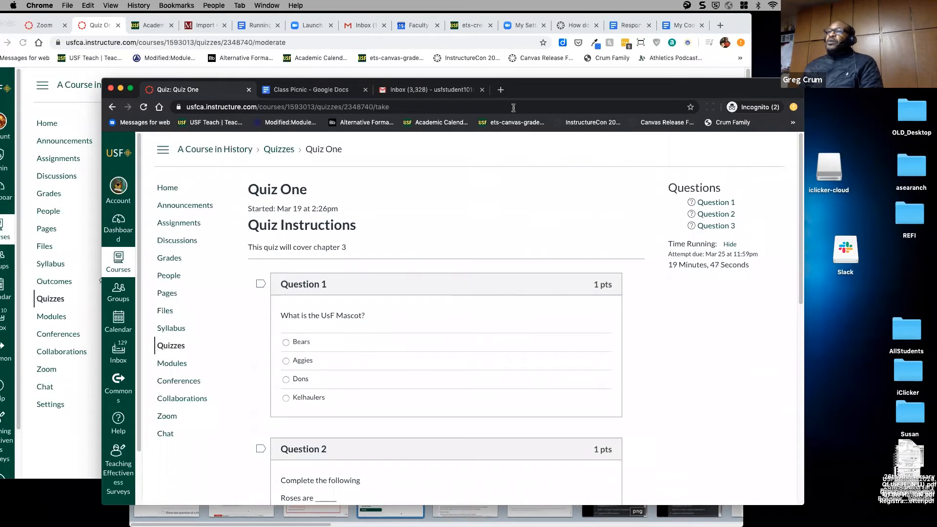
click(452, 74)
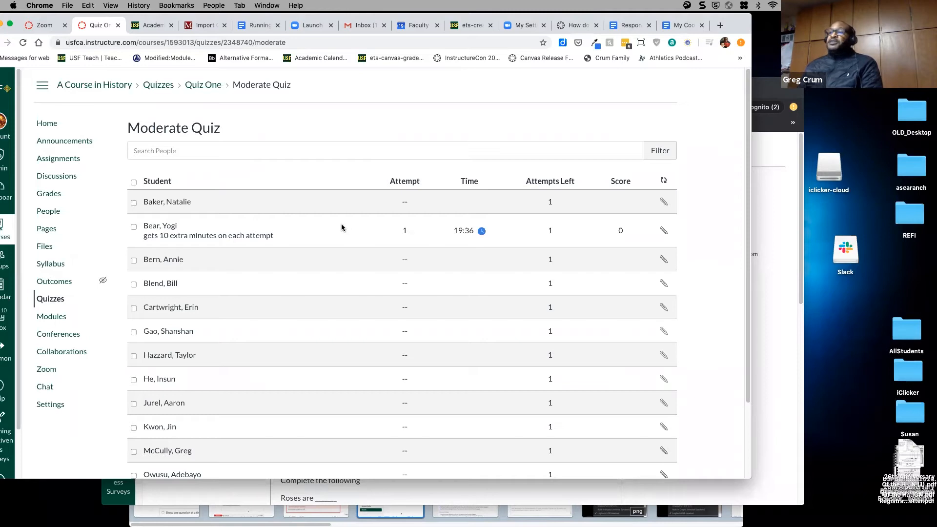
scroll(449, 317, down, 3)
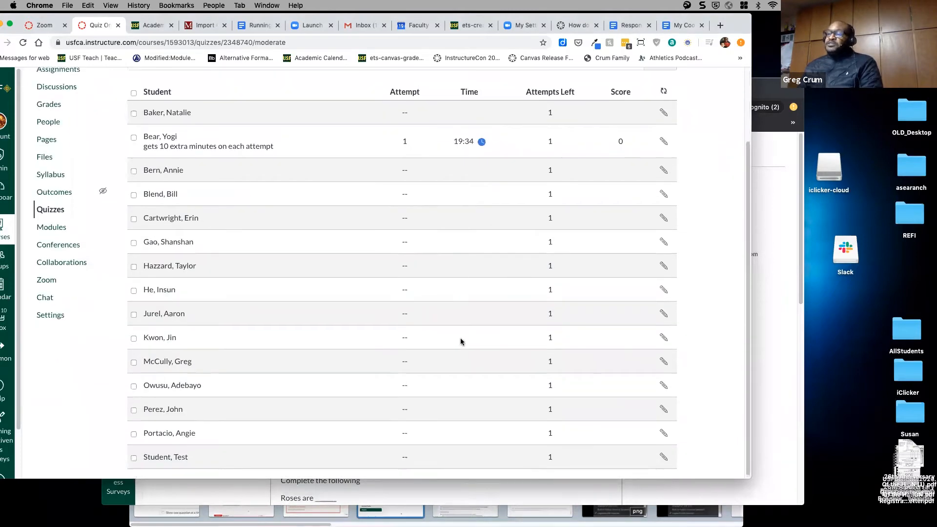
scroll(461, 338, up, 3)
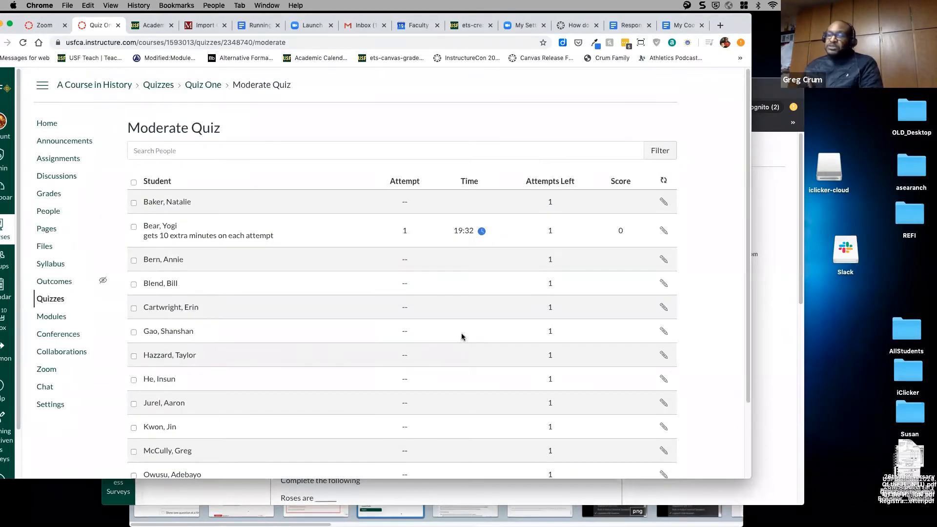
scroll(463, 332, down, 3)
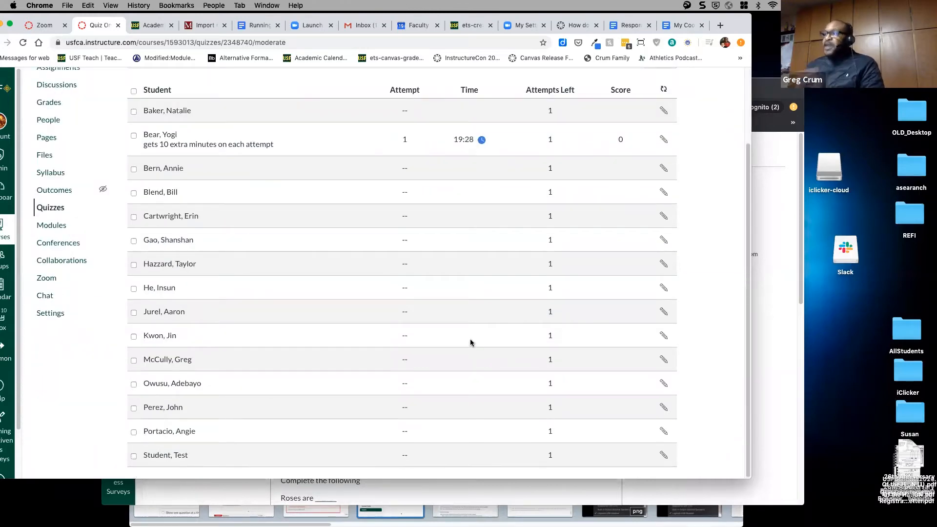
scroll(471, 342, up, 2)
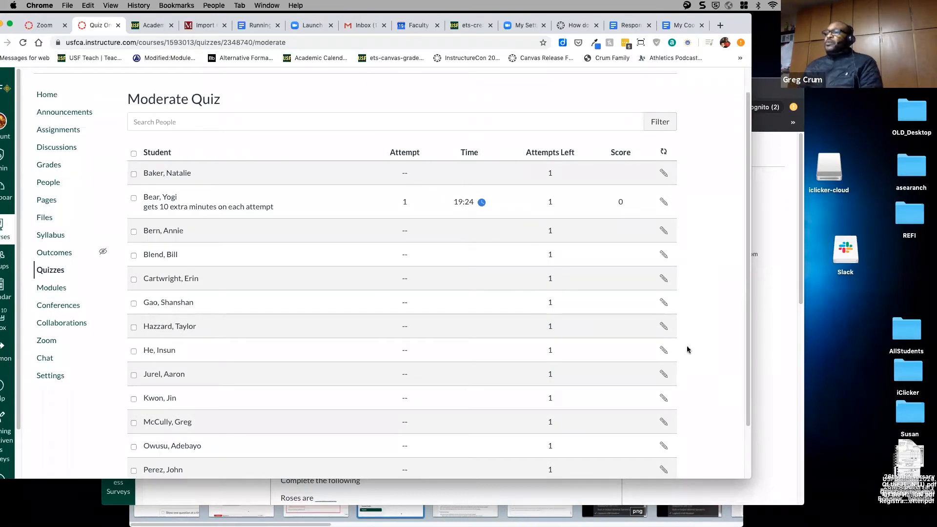
click(776, 364)
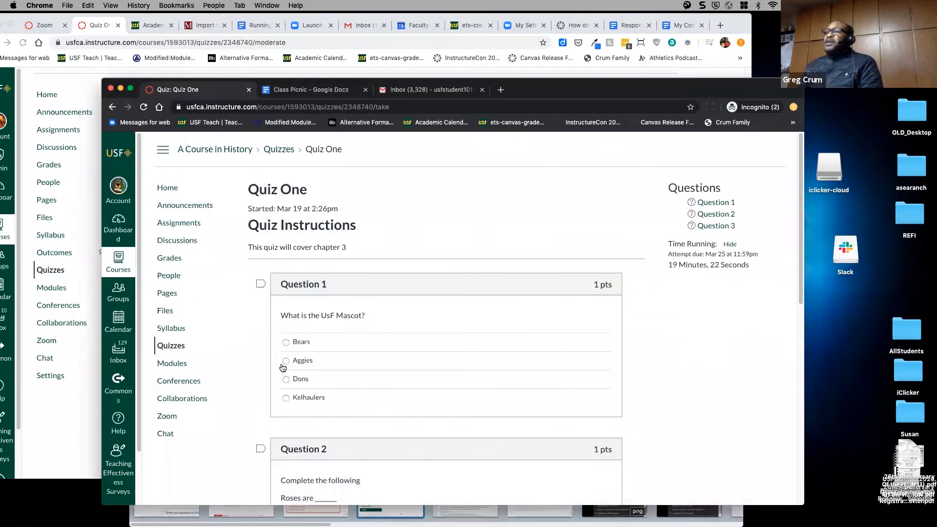
- Answer Bears for Question 1, Red for Question 2, free text for Question 3, and submit
click(286, 343)
drag(566, 88, 549, 25)
scroll(316, 318, down, 5)
click(319, 244)
text(REd)
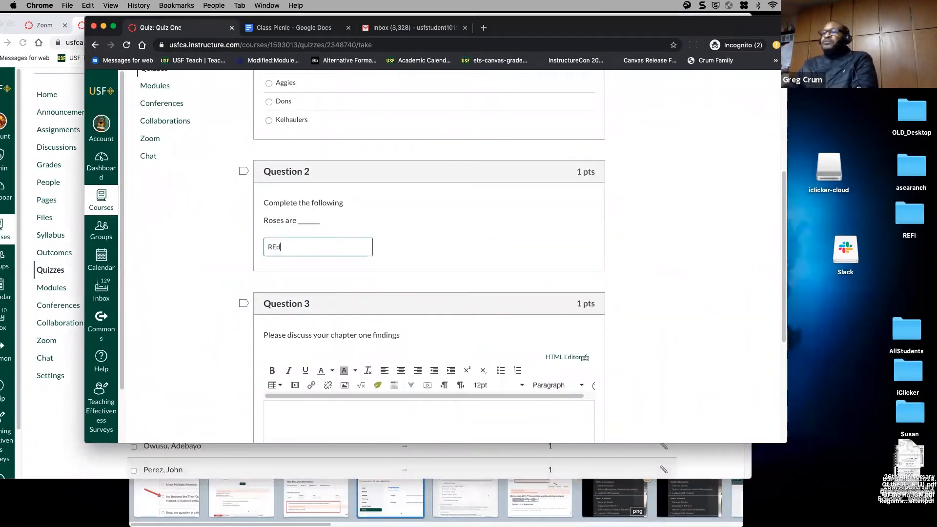
text(ed)
scroll(366, 247, down, 5)
click(344, 219)
text(asdfadsfdf)
key(Return)
text(\asfsdfasdf asdfasdfdf)
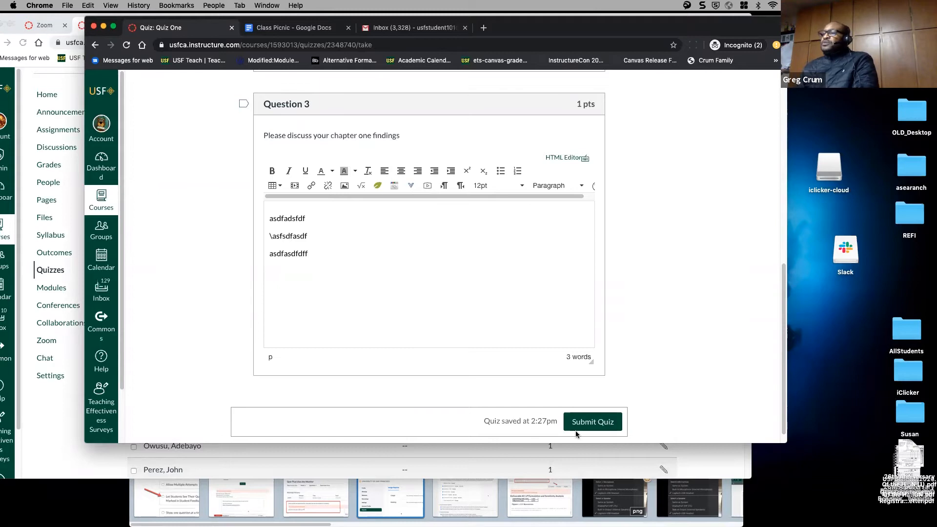
click(582, 428)
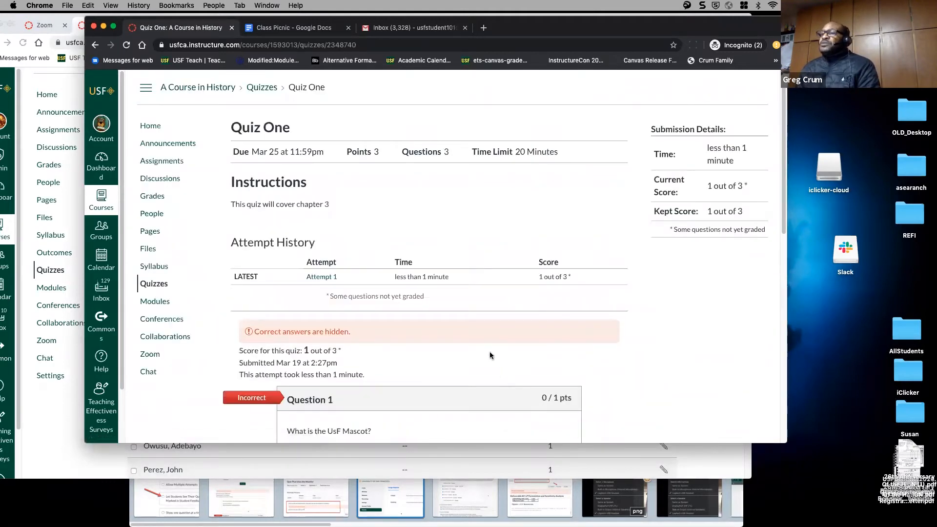
- Scroll through the submitted Quiz One results, then return to the instructor's Moderate Quiz page
scroll(487, 352, down, 5)
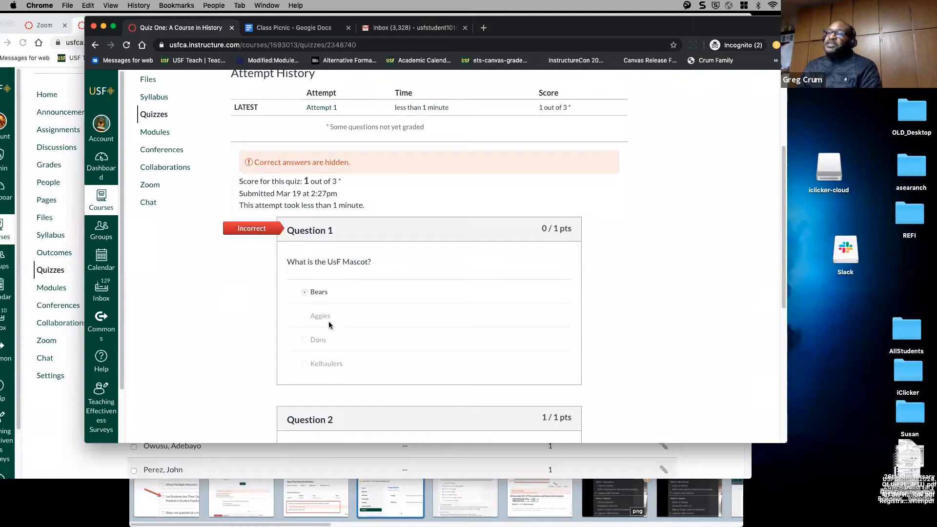
scroll(463, 301, down, 7)
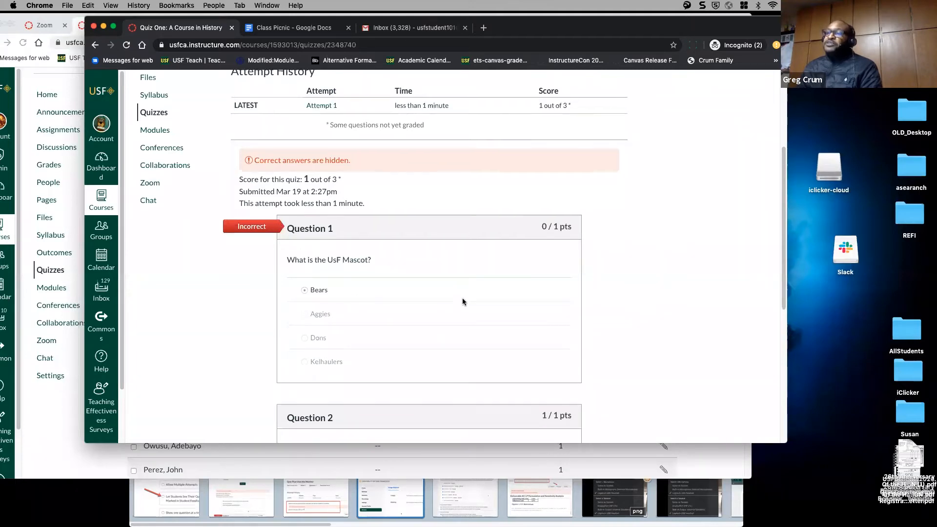
scroll(463, 298, down, 2)
scroll(460, 289, up, 2)
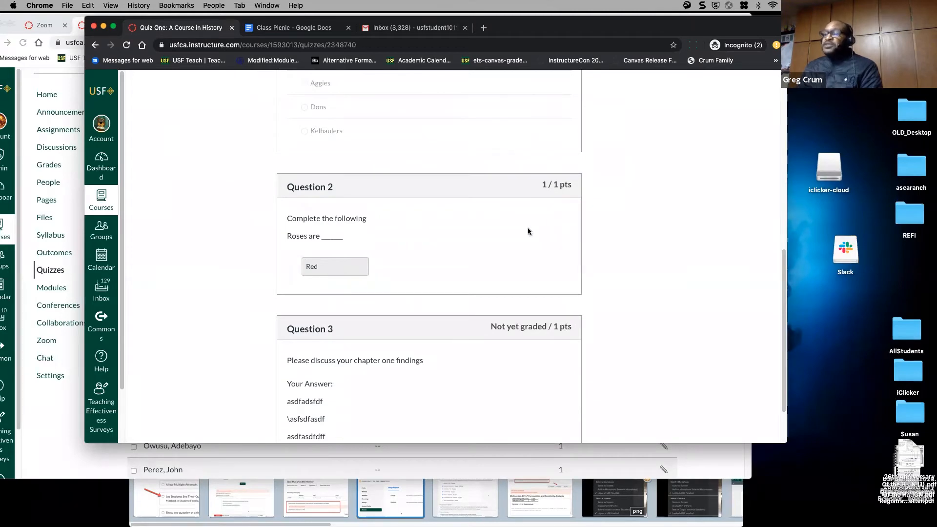
scroll(449, 319, down, 2)
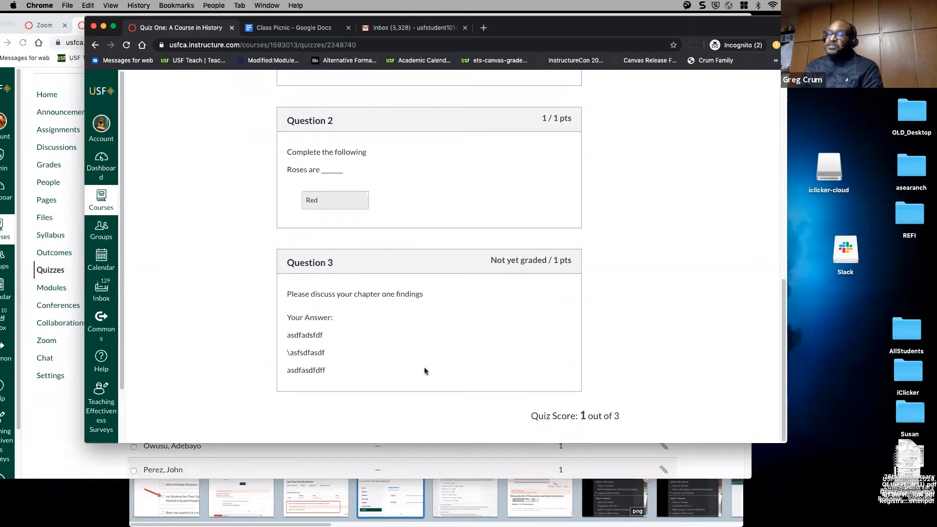
scroll(426, 361, up, 1)
scroll(425, 361, down, 1)
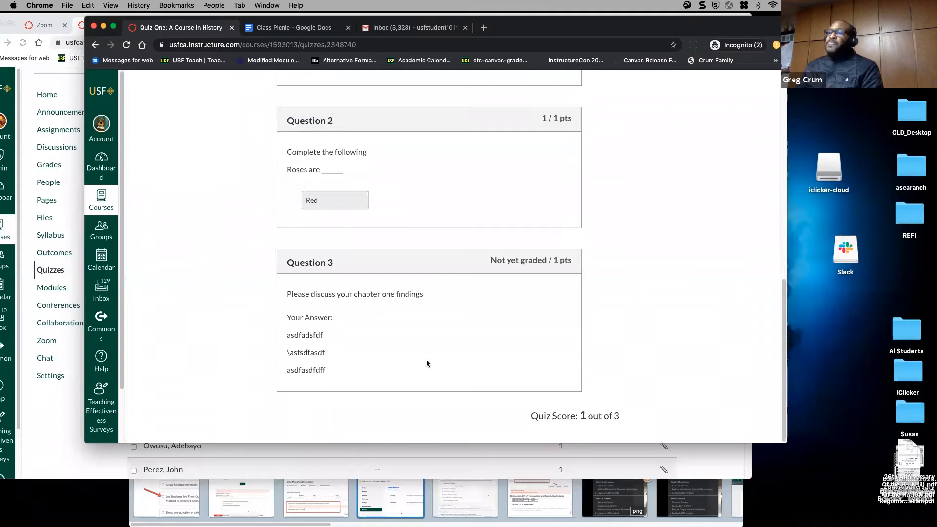
click(70, 411)
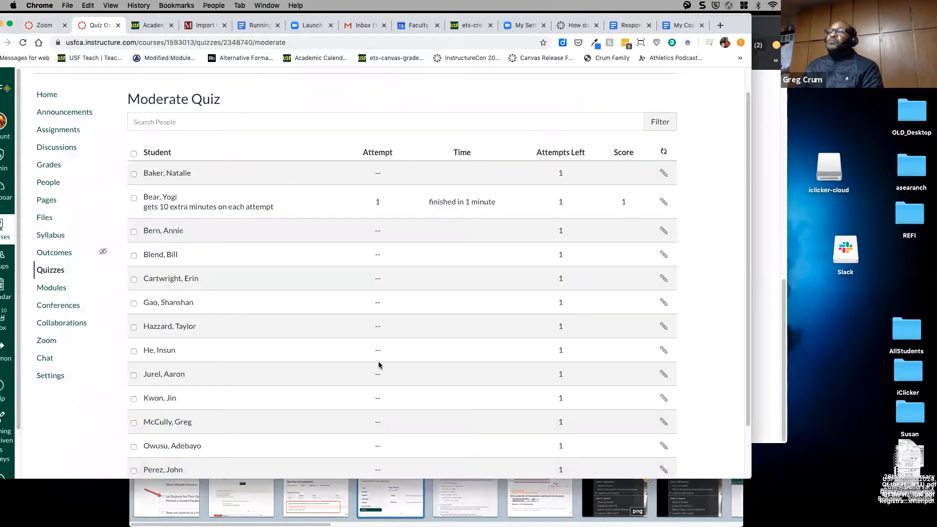
- Go back to the Quiz One overview and launch SpeedGrader from Related Items
scroll(379, 365, up, 1)
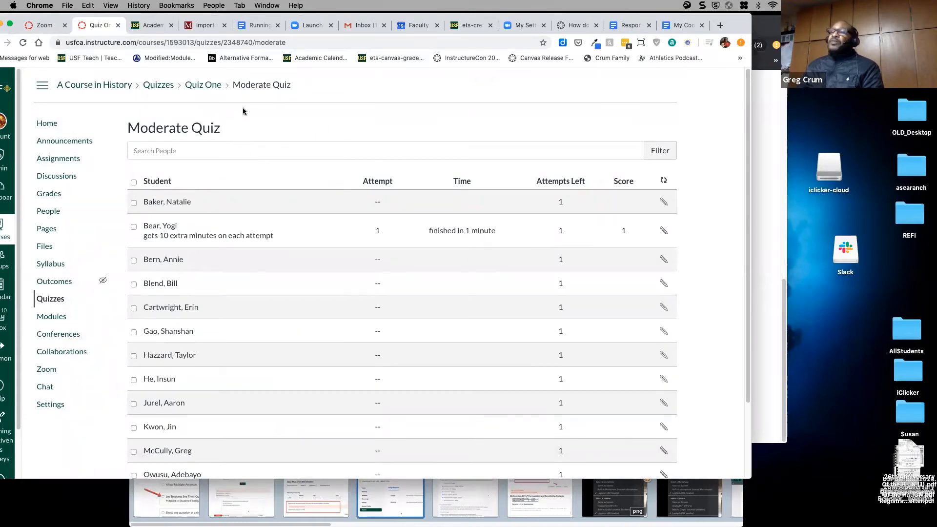
click(210, 90)
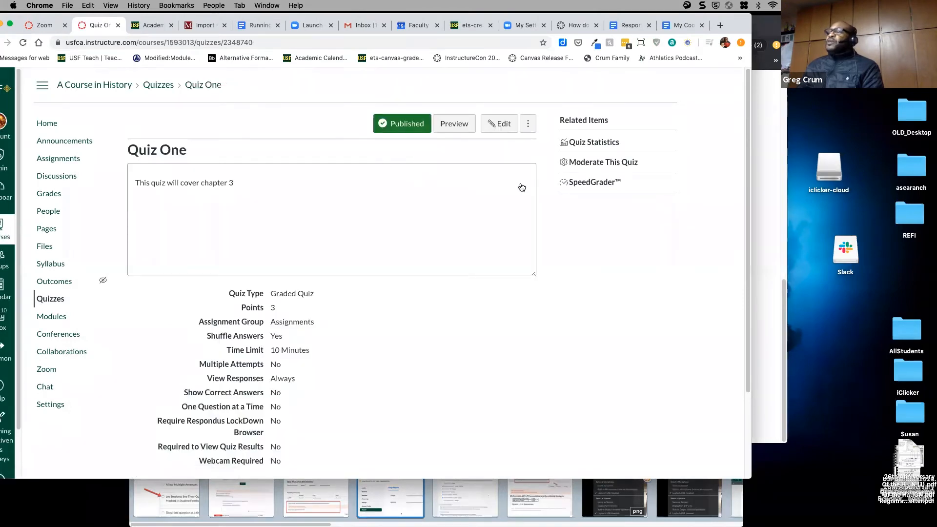
click(579, 184)
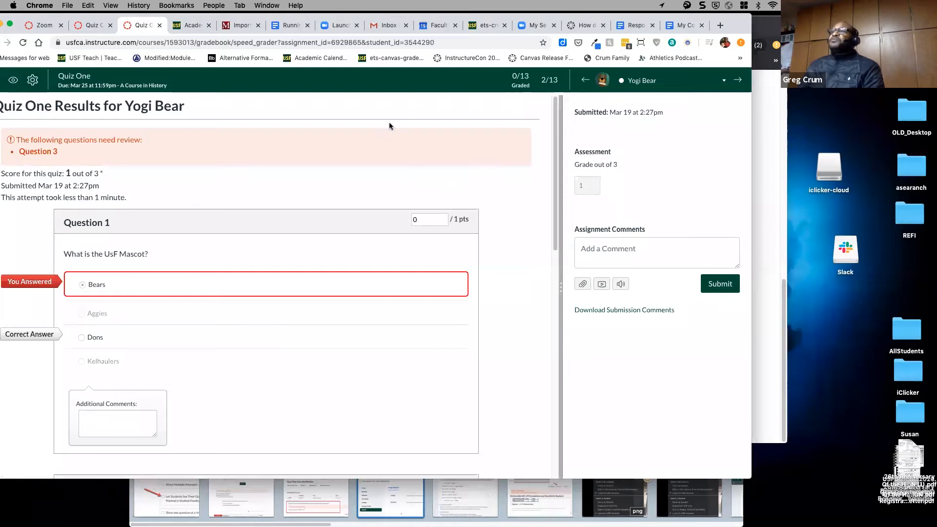
- Review the student's Quiz One answers in SpeedGrader, starting with Question 1's points
drag(355, 18, 380, 16)
scroll(161, 292, down, 2)
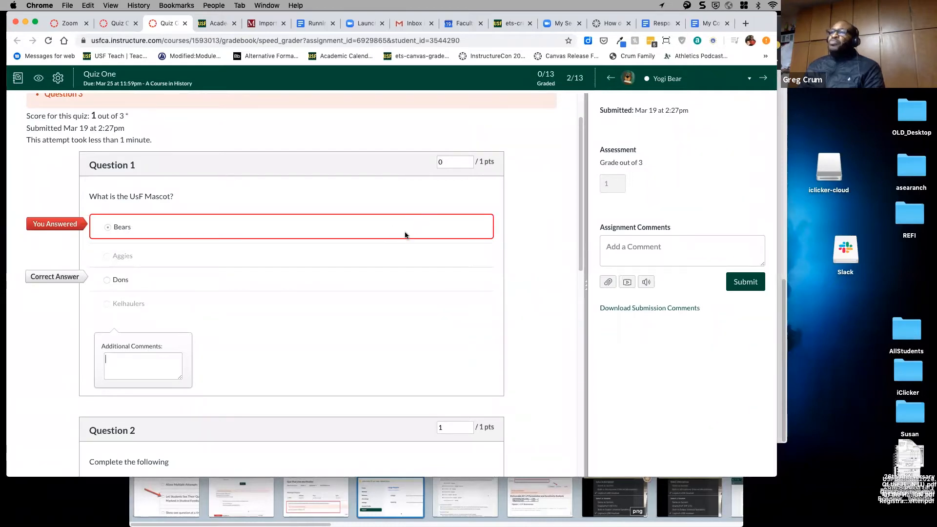
click(445, 166)
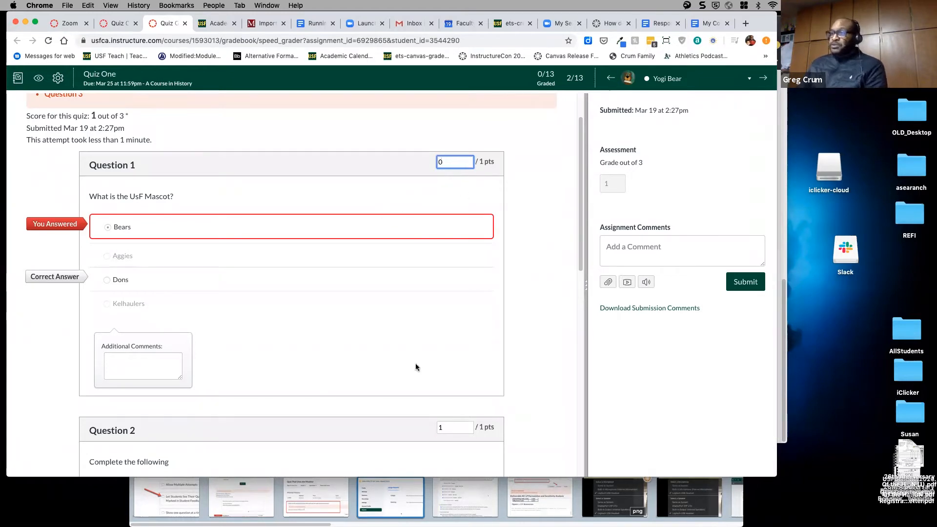
scroll(414, 350, down, 1)
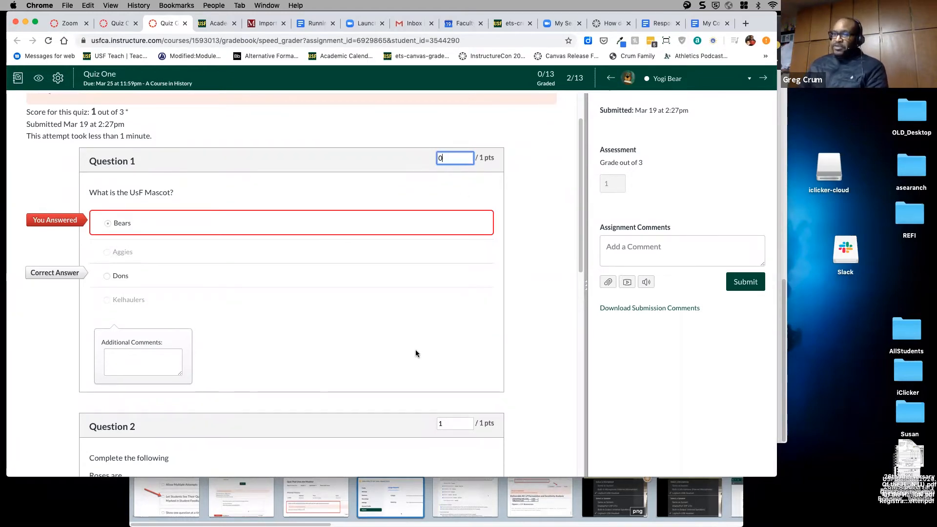
scroll(427, 244, down, 1)
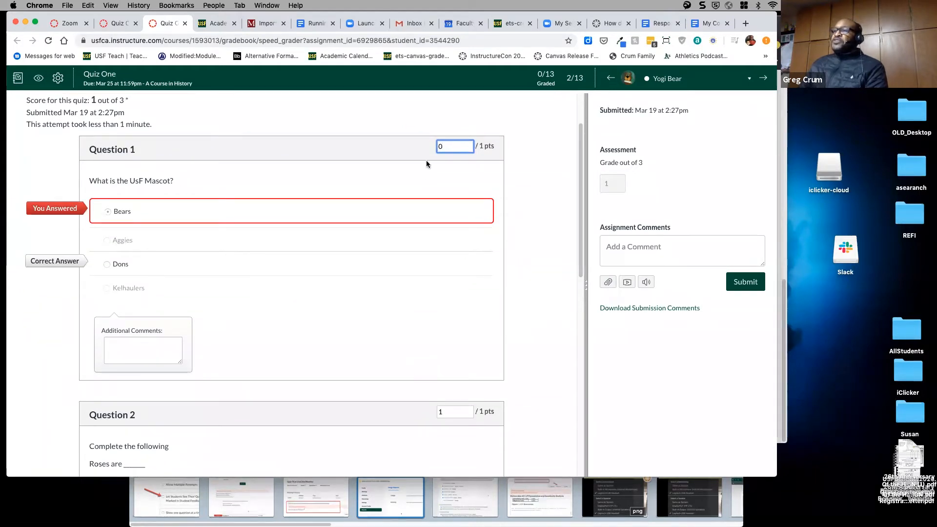
scroll(334, 289, down, 5)
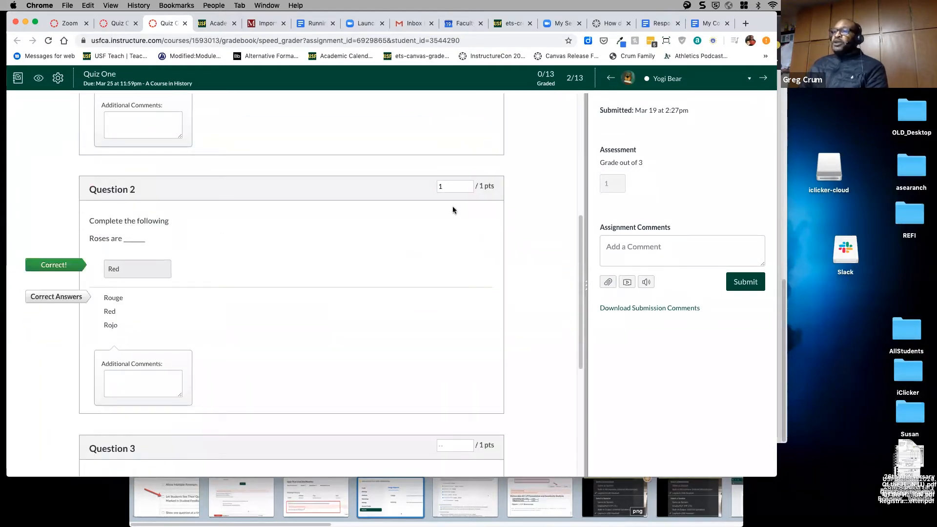
scroll(379, 349, down, 5)
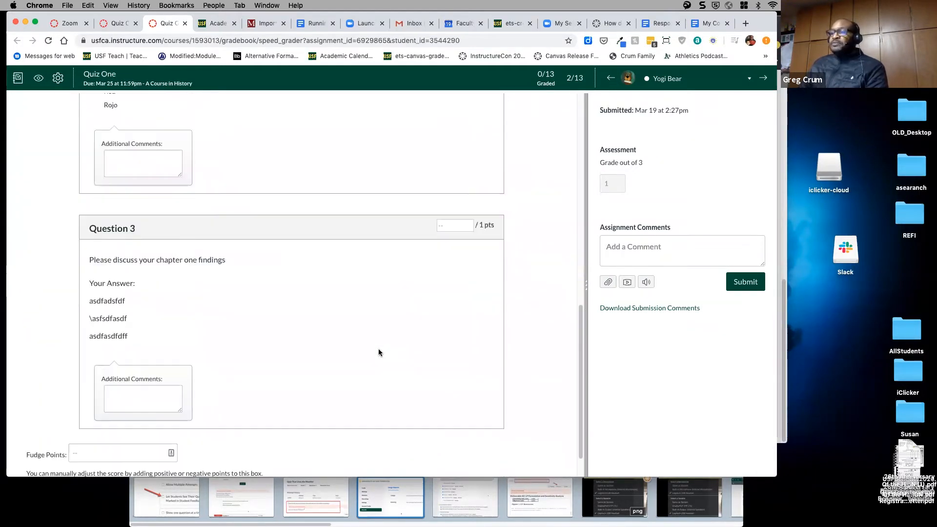
- Award Question 3 1 point with the comment 'Yes!', update scores, and open the gradebook
click(456, 226)
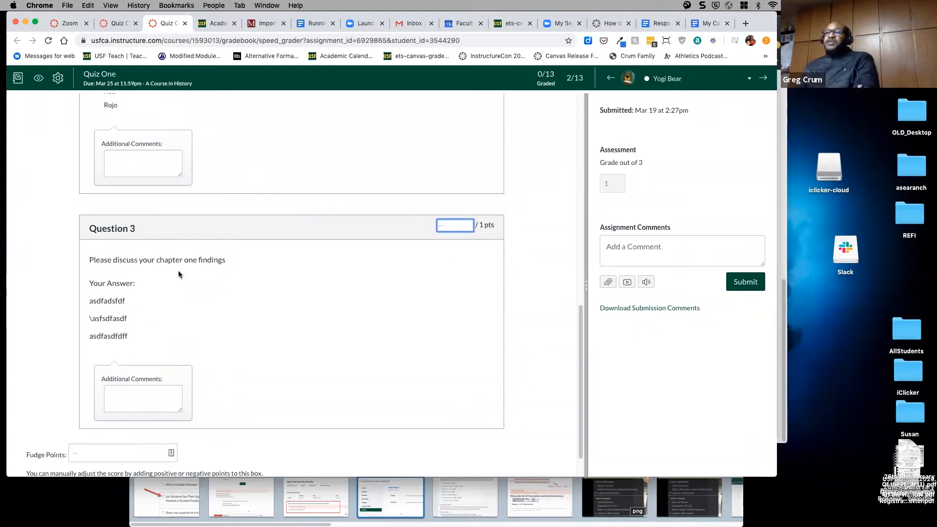
click(153, 401)
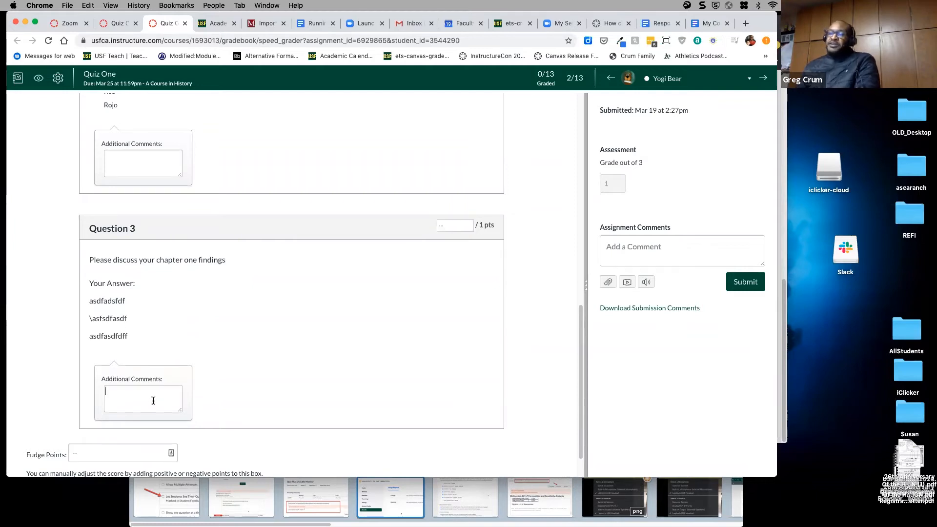
text(Yes!)
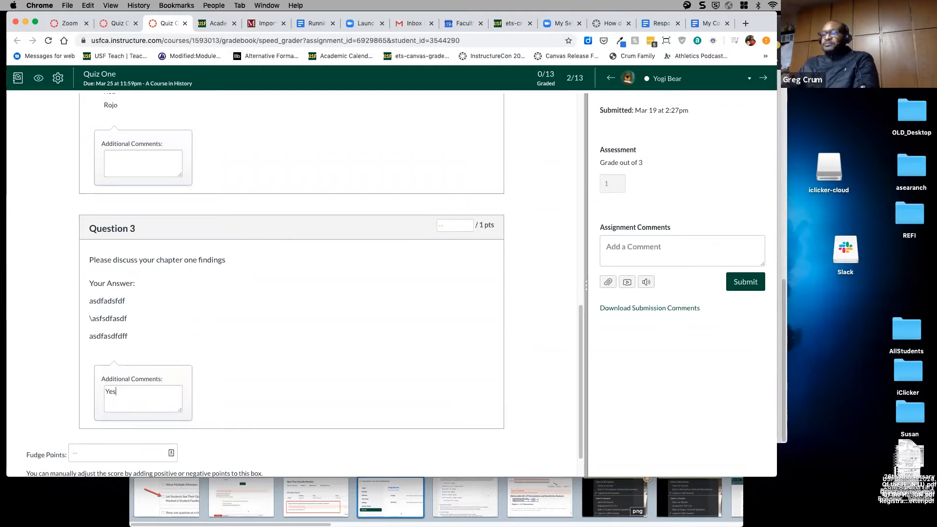
click(456, 225)
text(1)
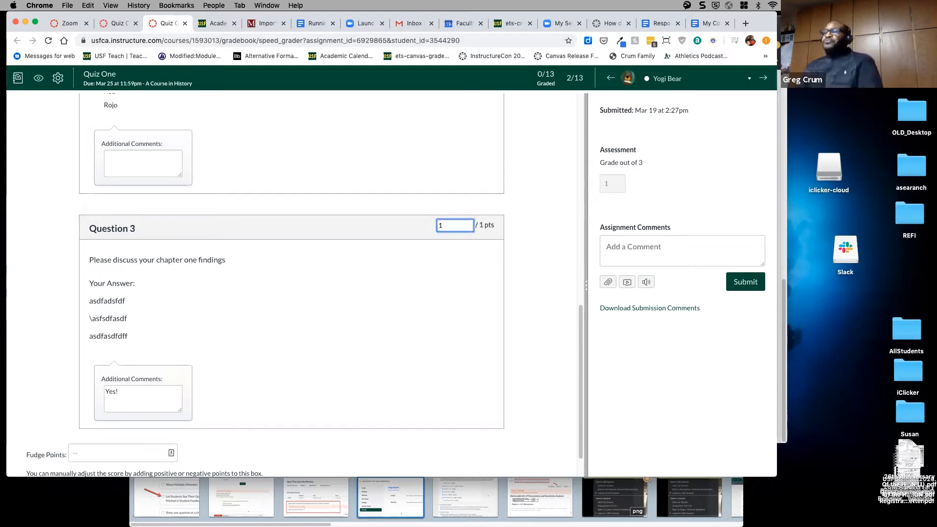
scroll(556, 300, down, 2)
click(521, 453)
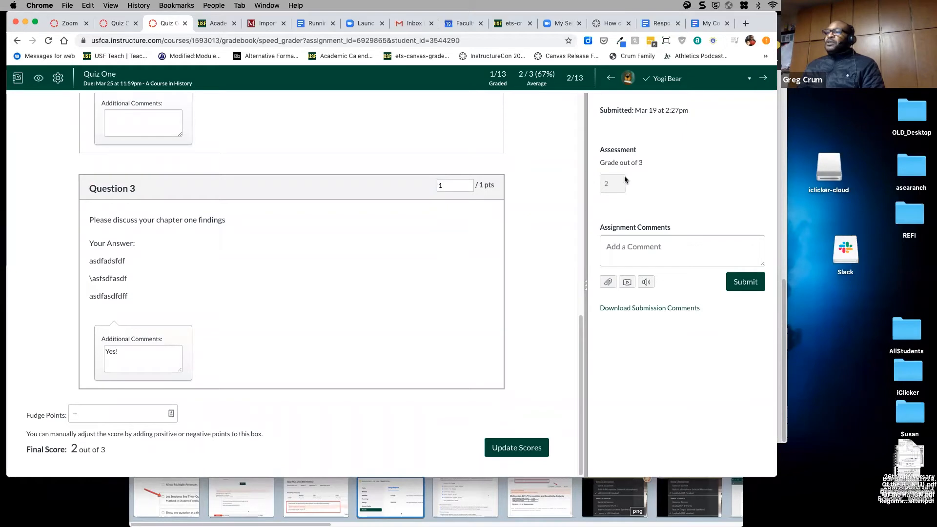
scroll(507, 313, up, 15)
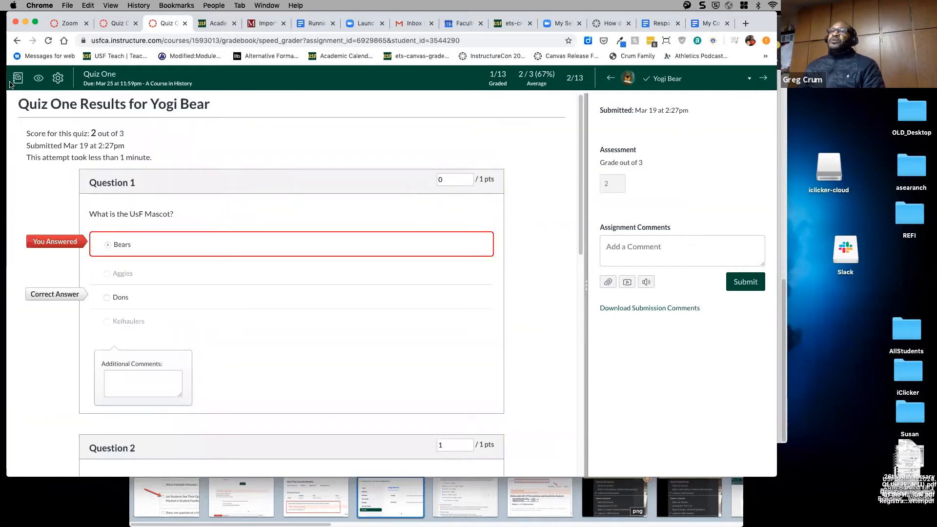
click(17, 80)
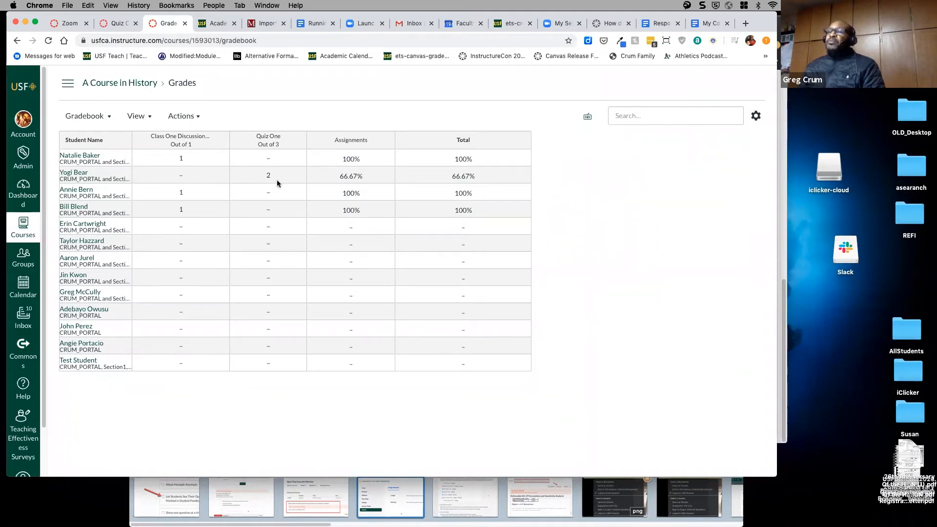
- Go from the gradebook to the A Course in History home page, then to Quizzes
click(114, 86)
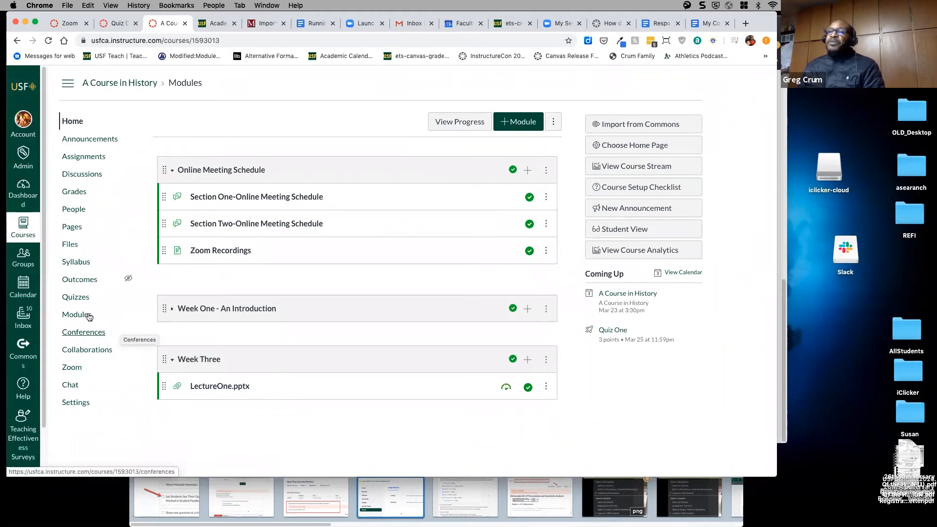
click(82, 300)
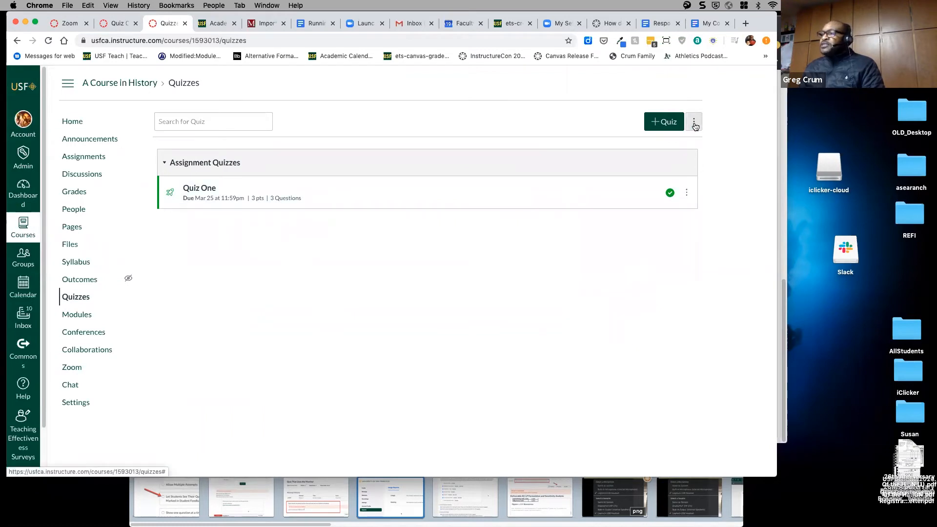
- Open Manage Question Banks from the options menu beside +Quiz on the Quizzes page
click(695, 125)
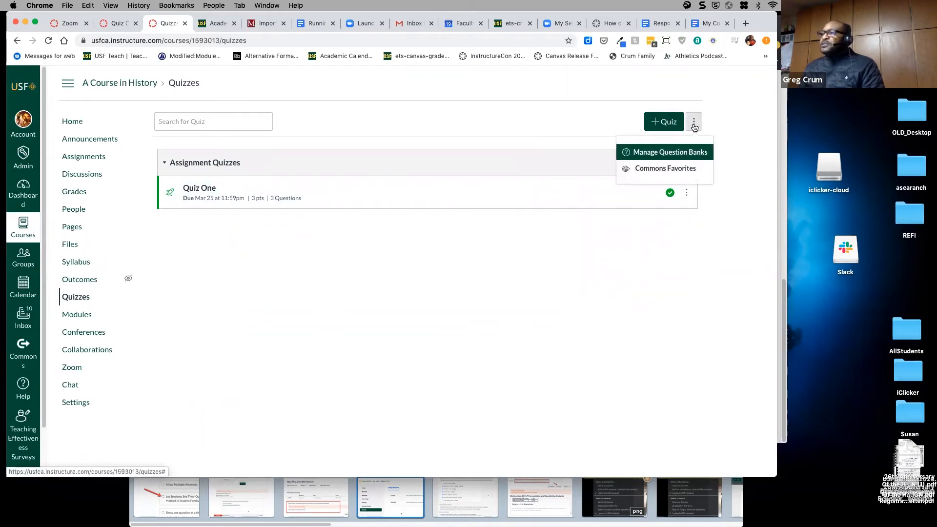
click(687, 154)
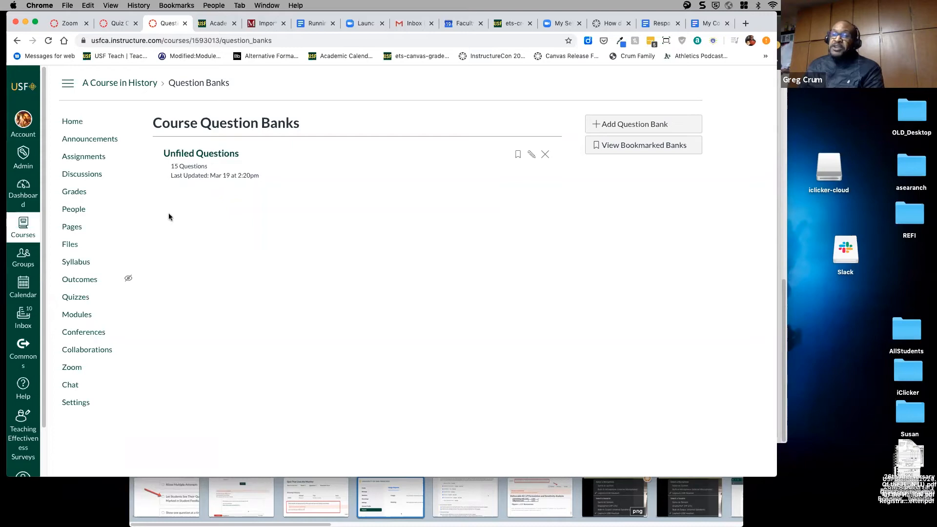
- Browse the 15 questions in the Unfiled Questions bank, then go to the course Home page
click(214, 158)
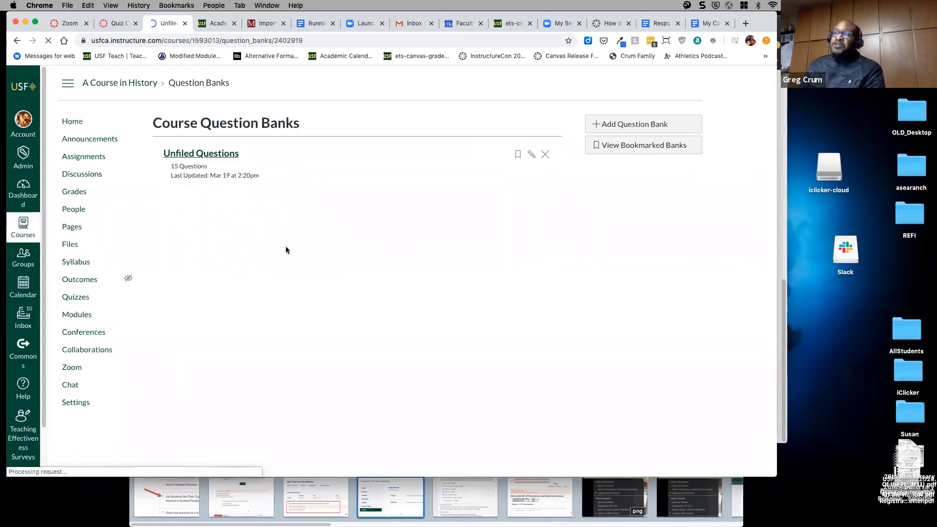
scroll(337, 277, down, 5)
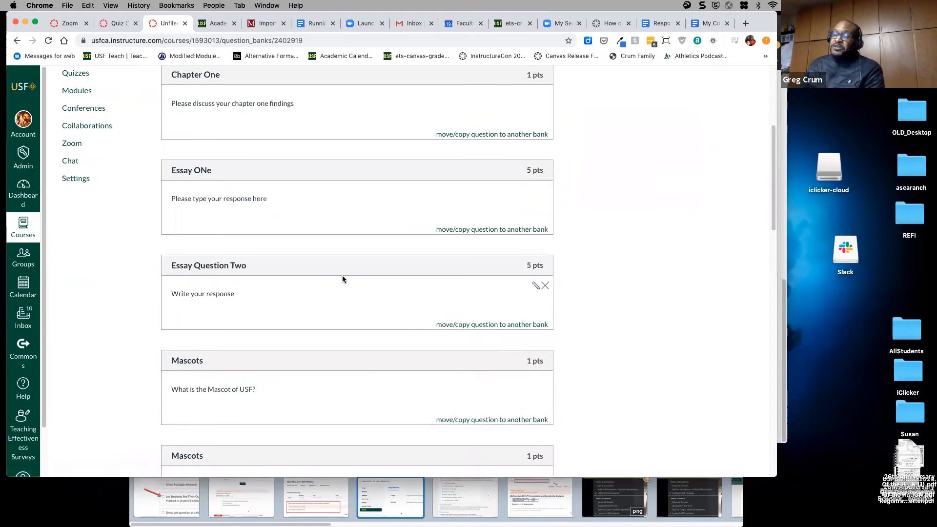
scroll(342, 276, down, 7)
scroll(361, 336, up, 12)
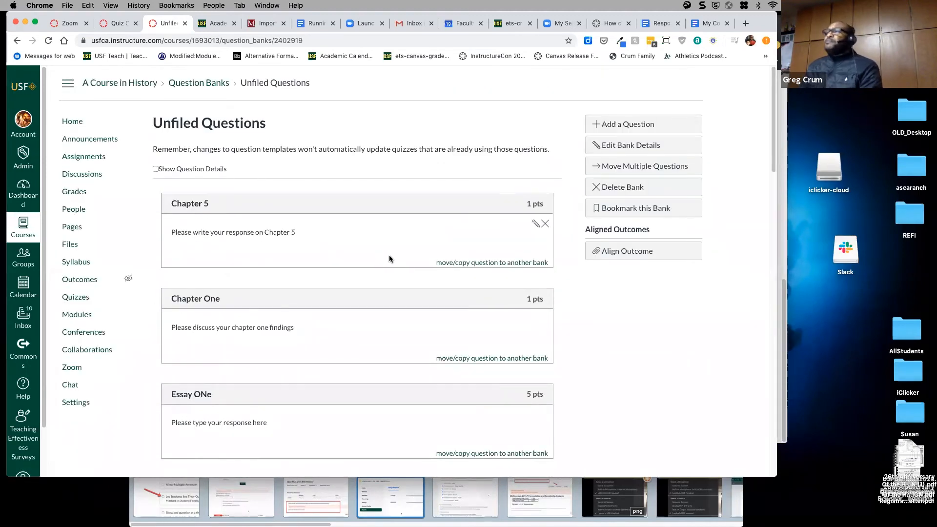
click(17, 41)
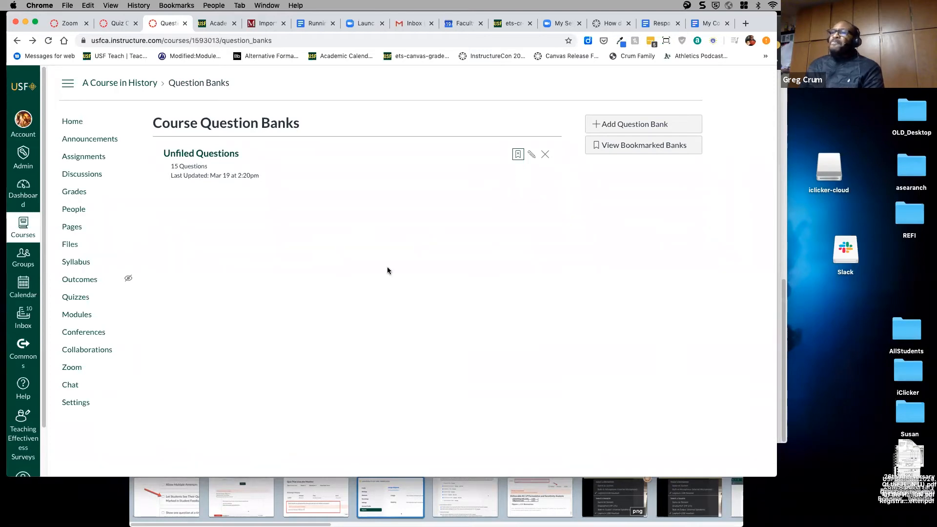
click(75, 125)
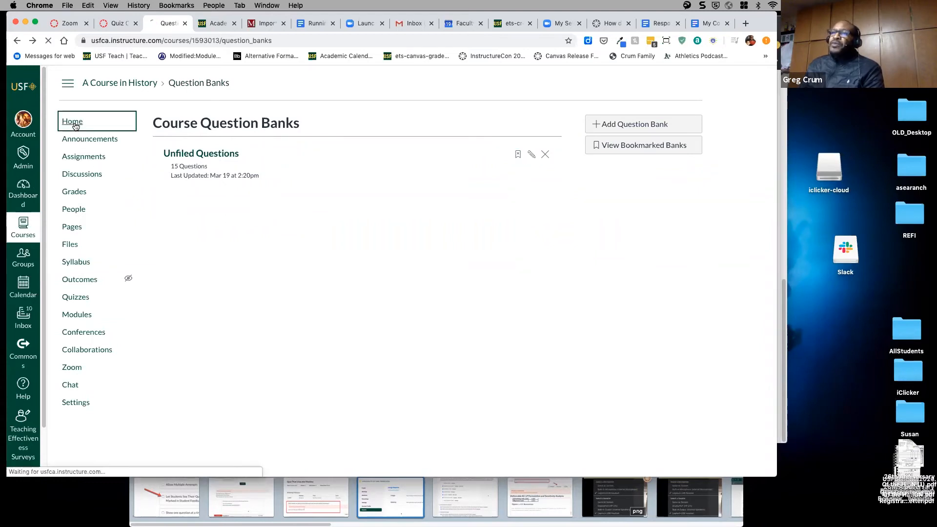
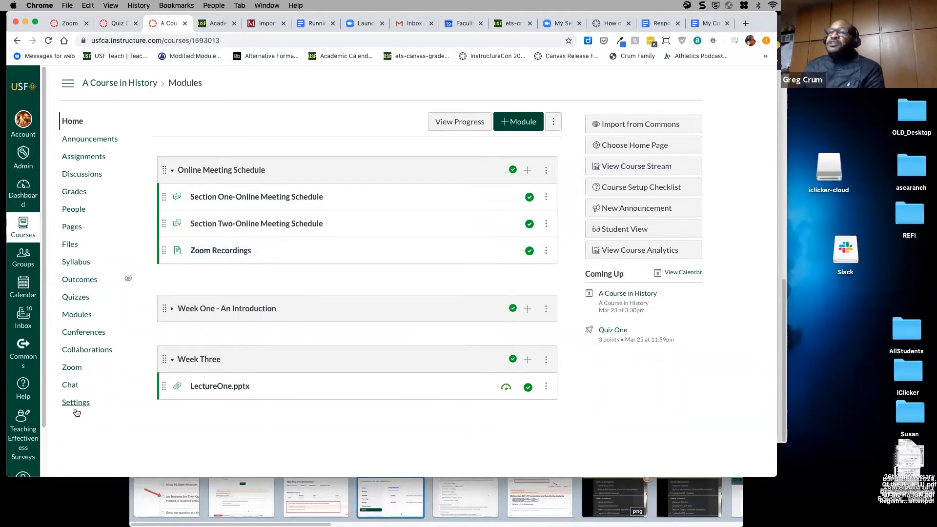
- Export A Course in History's content as a Quiz export with All Quizzes unchecked
click(76, 407)
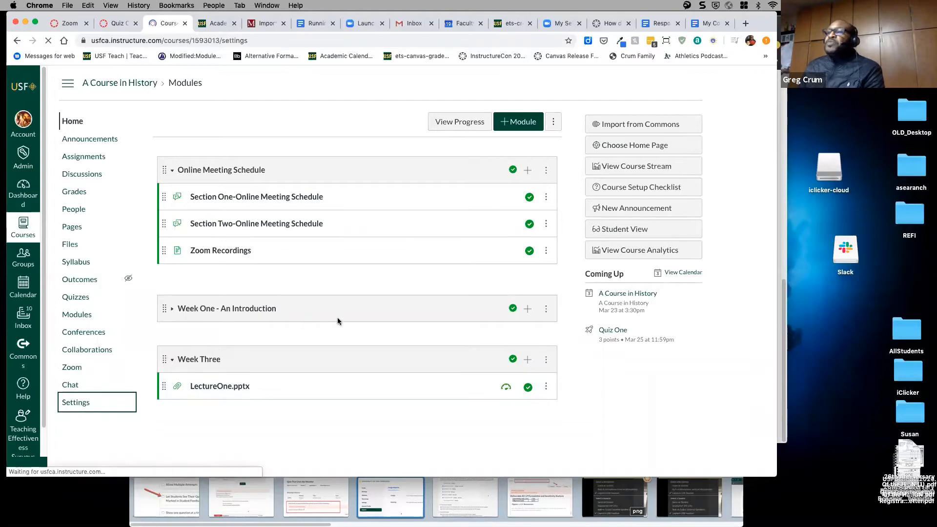
click(630, 305)
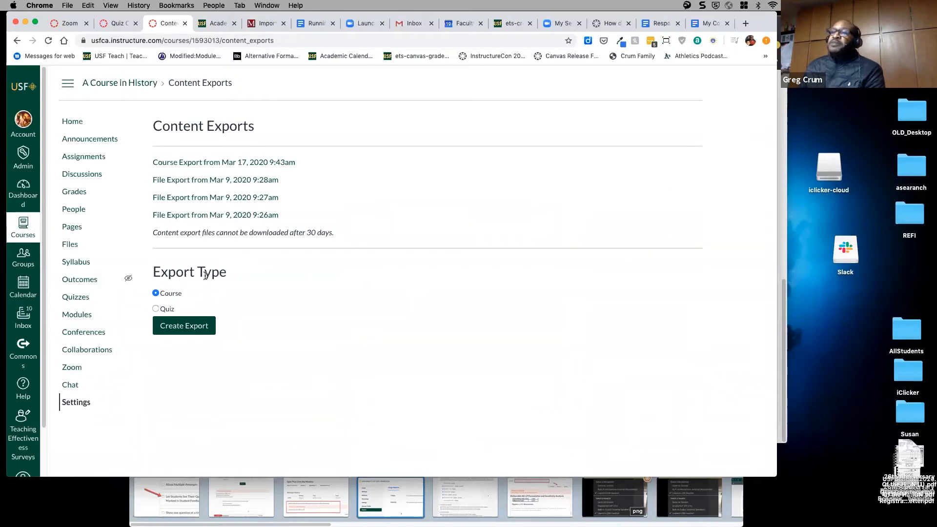
click(155, 310)
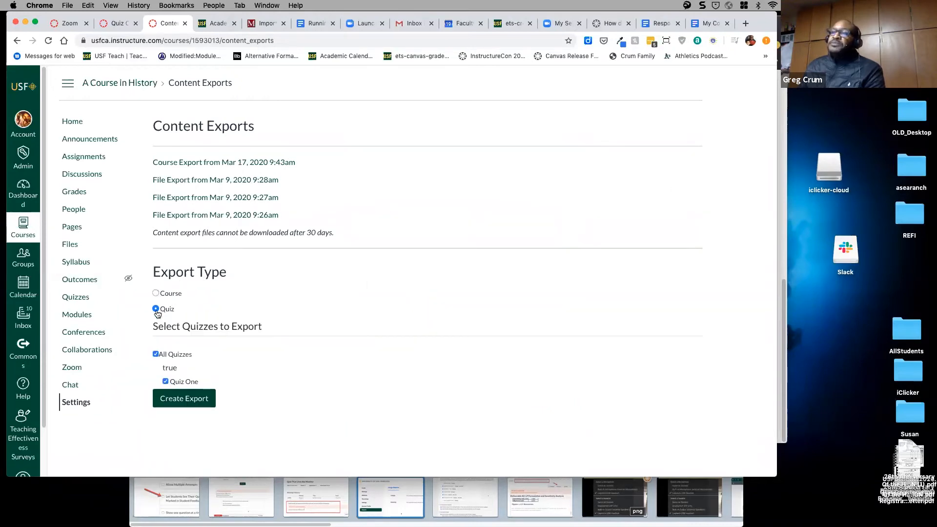
click(155, 354)
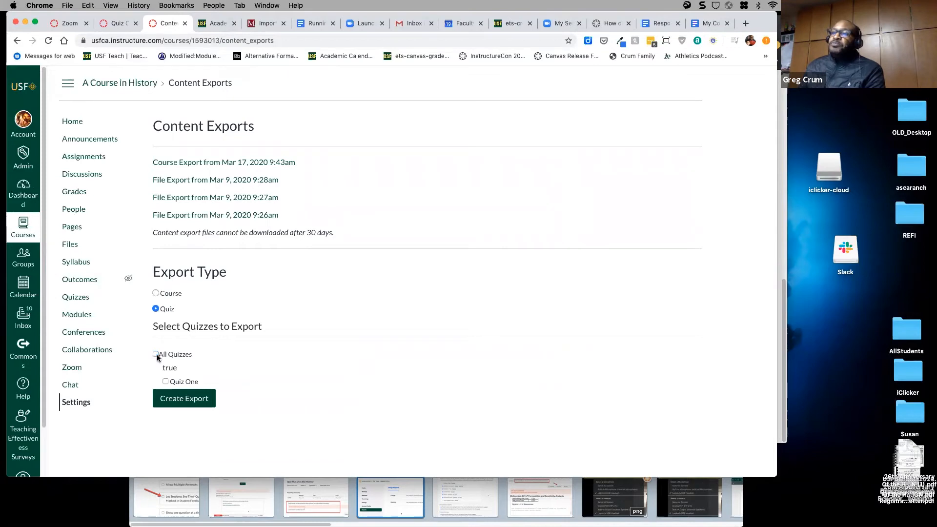
click(180, 399)
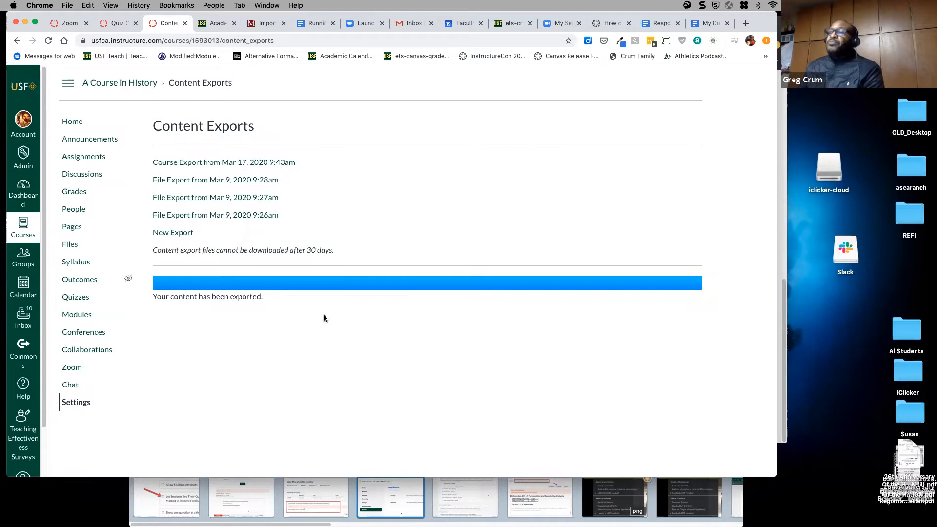
- Go from the course home page to the A Course in History gradebook
click(77, 122)
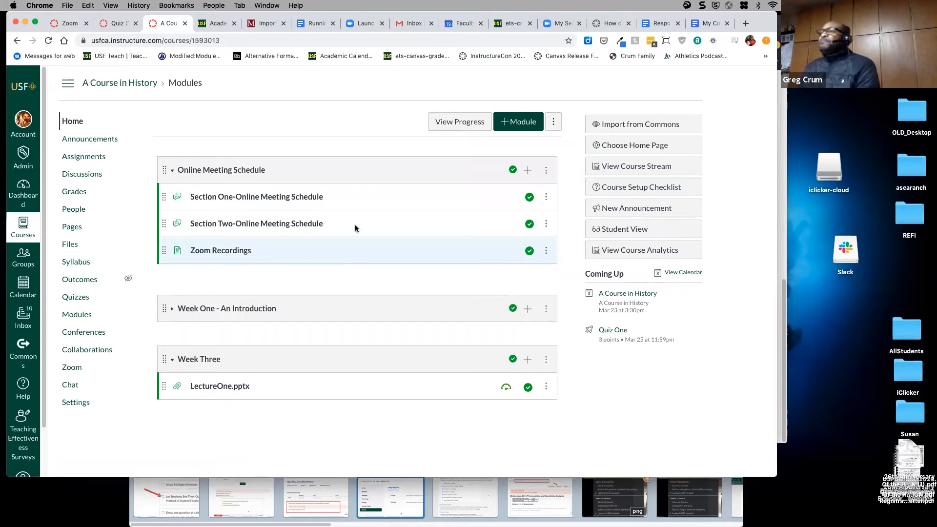
drag(317, 23, 362, 38)
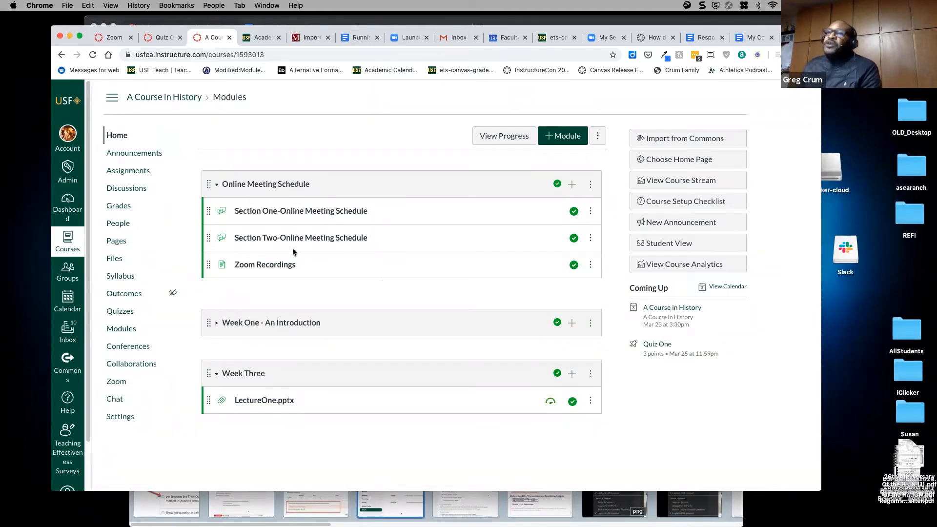
click(117, 206)
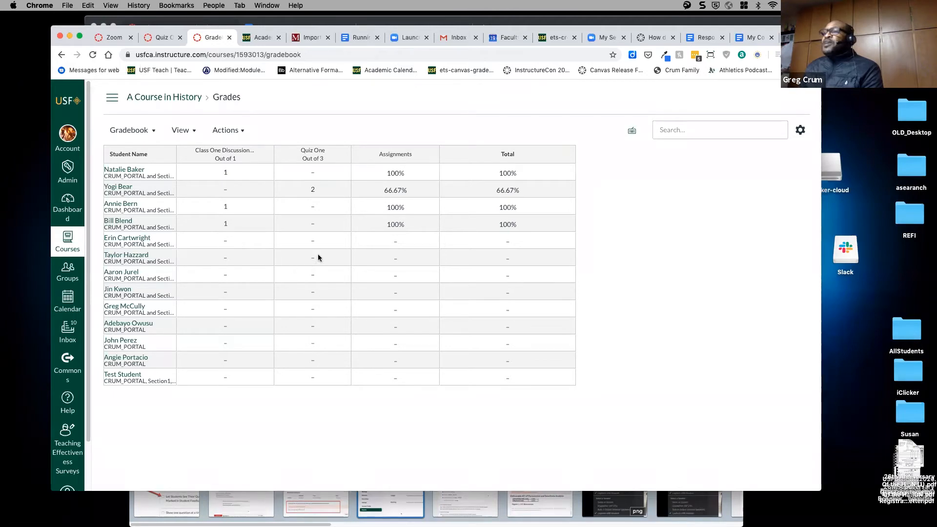
click(531, 176)
click(529, 188)
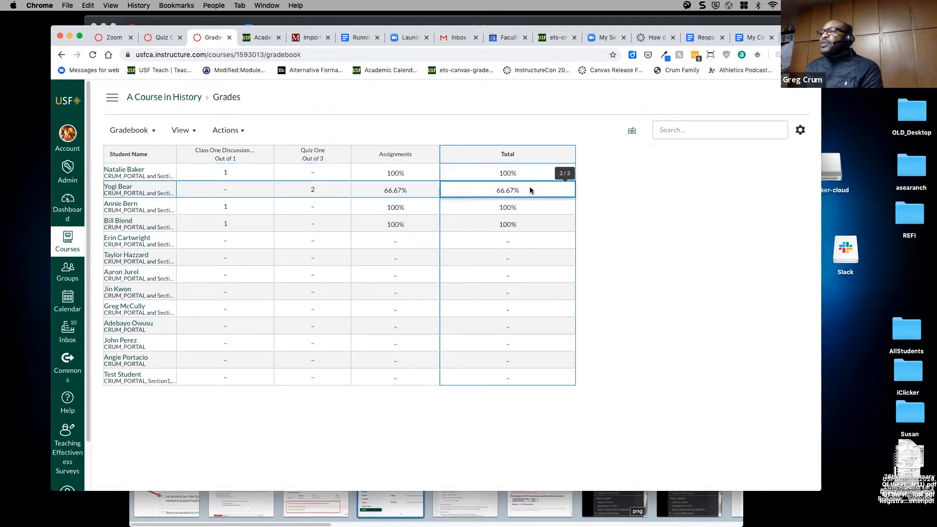
click(531, 206)
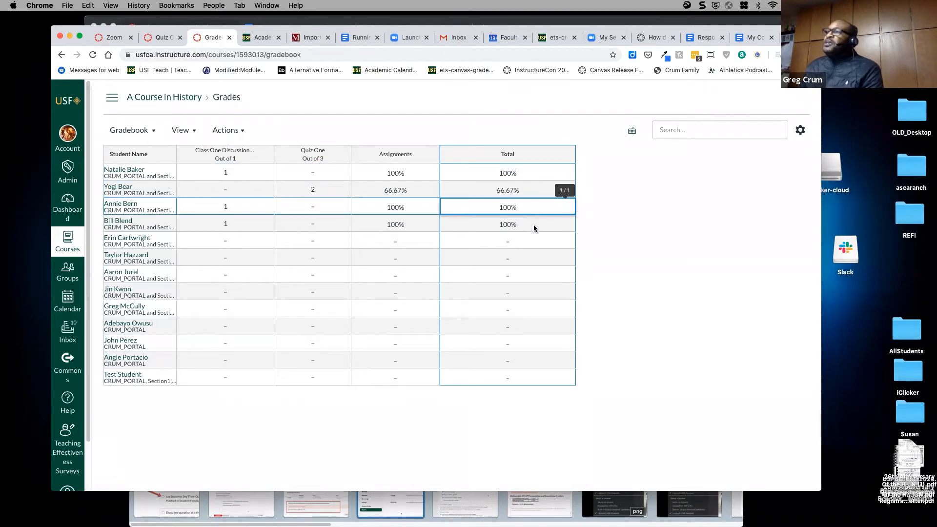
click(535, 228)
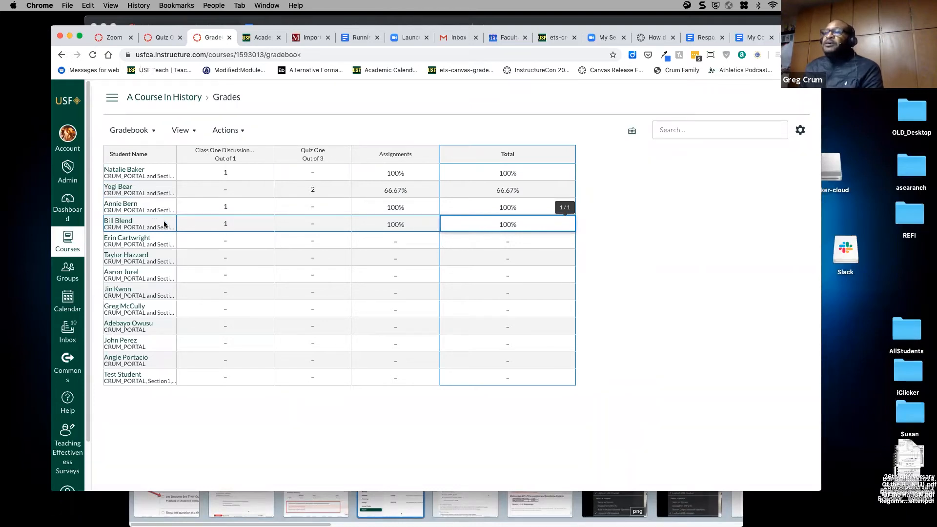
click(263, 224)
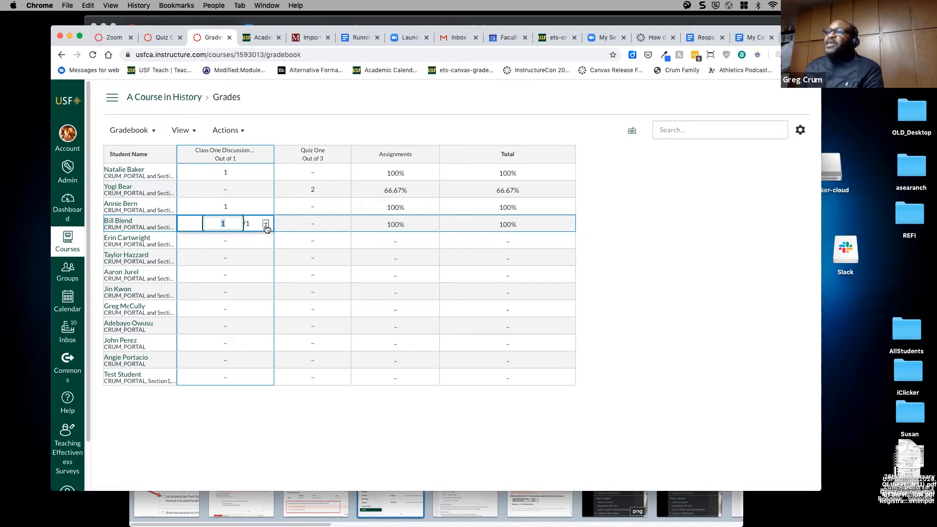
click(265, 224)
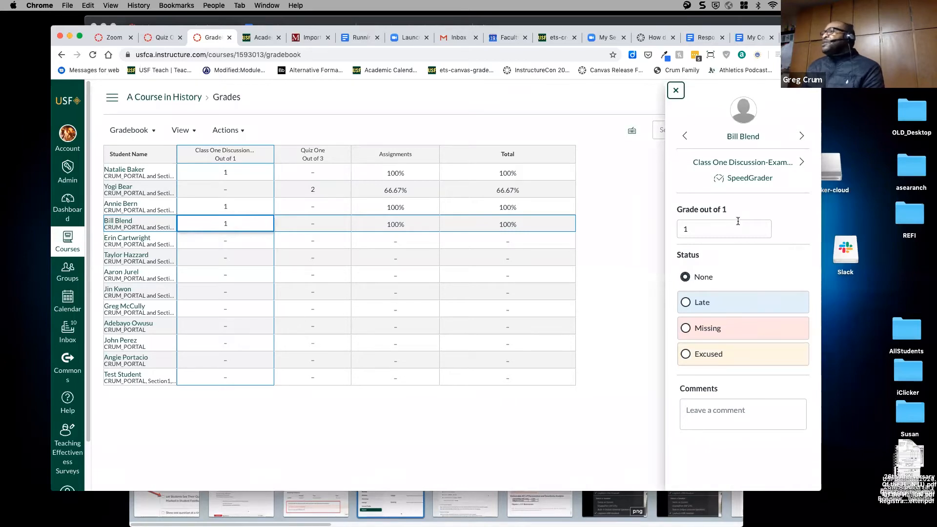
click(684, 224)
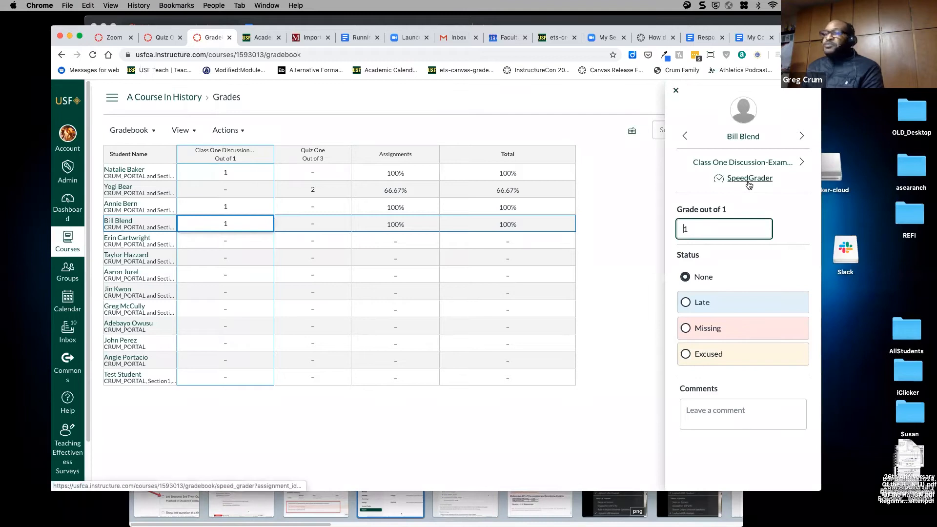
click(675, 91)
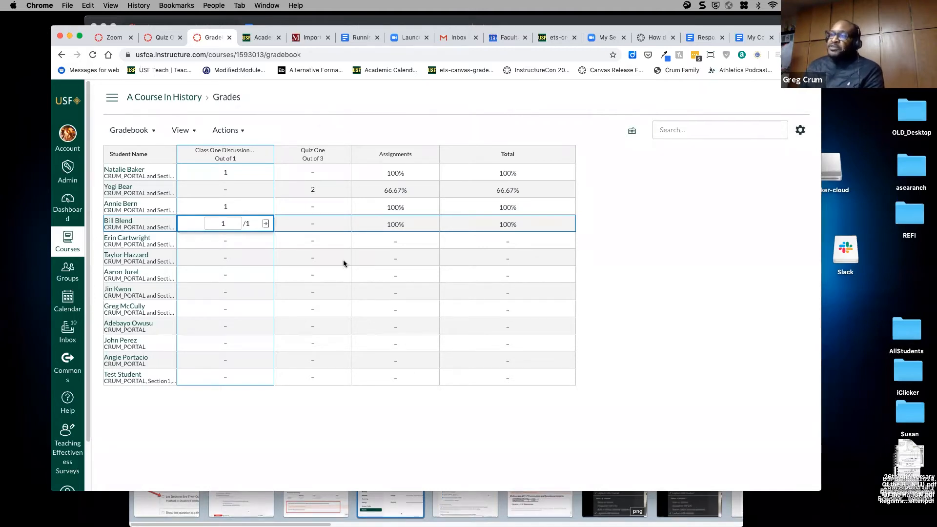
- Check the Class One Discussion column options, then return to the course home page
click(264, 155)
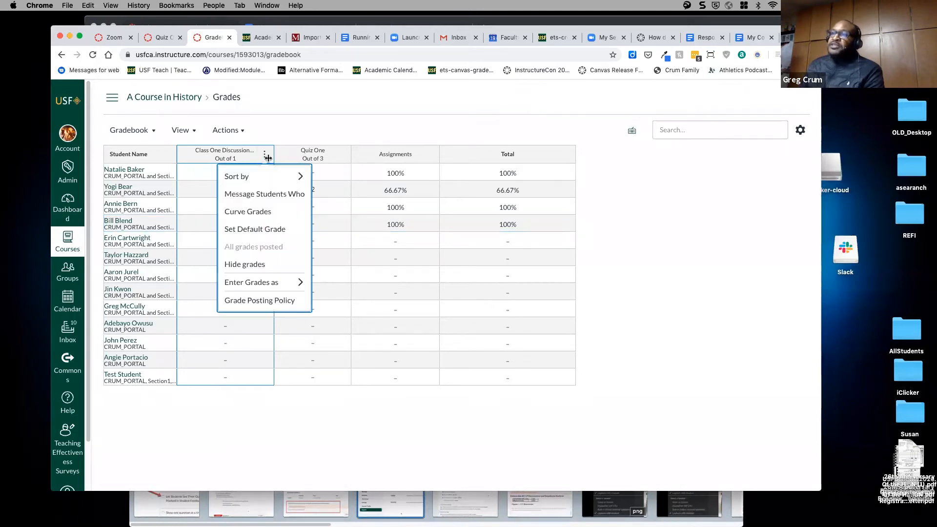
key(Escape)
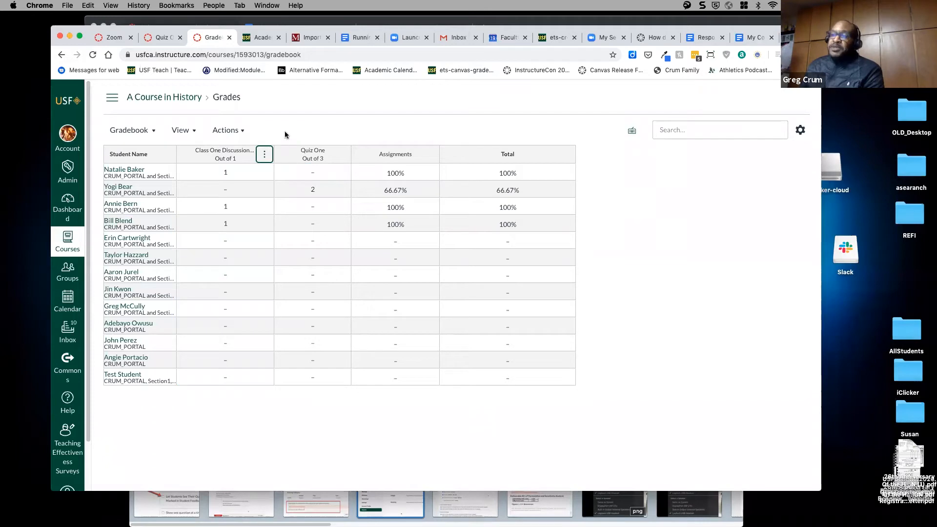
click(179, 100)
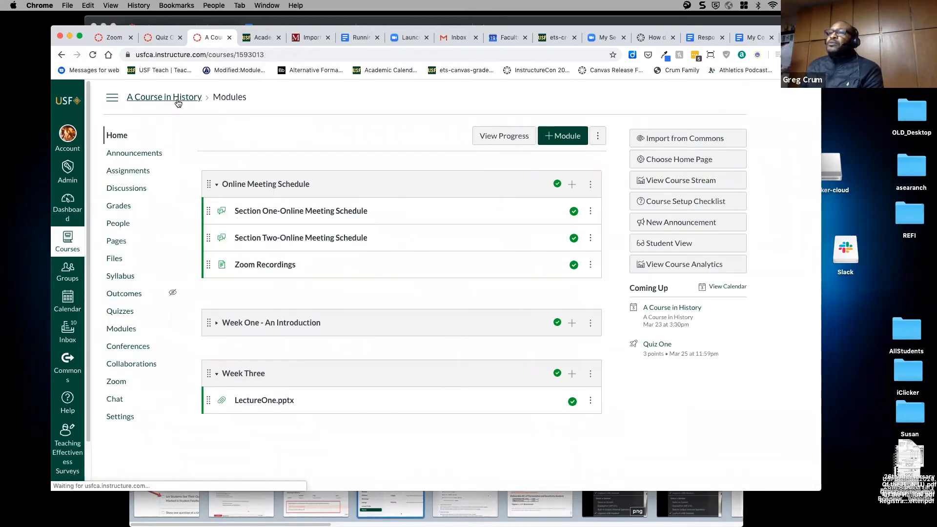
- From Assignments, create a new assignment named 'Term Paper One'
click(137, 173)
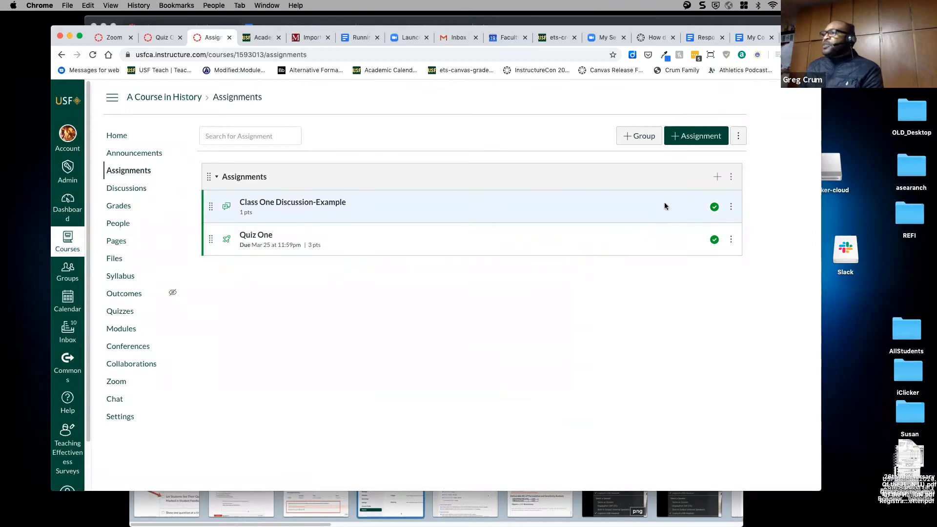
click(688, 137)
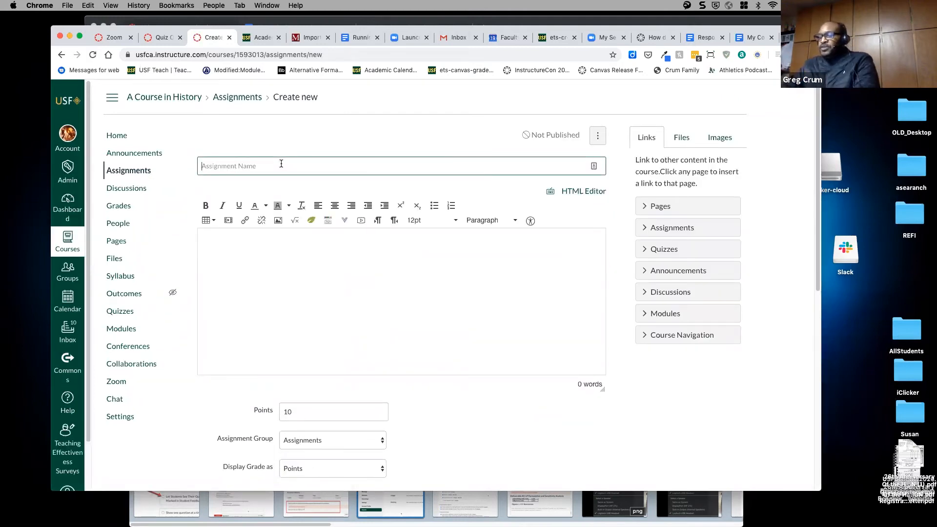
text(A)
key(BackSpace)
text(Term Paper One)
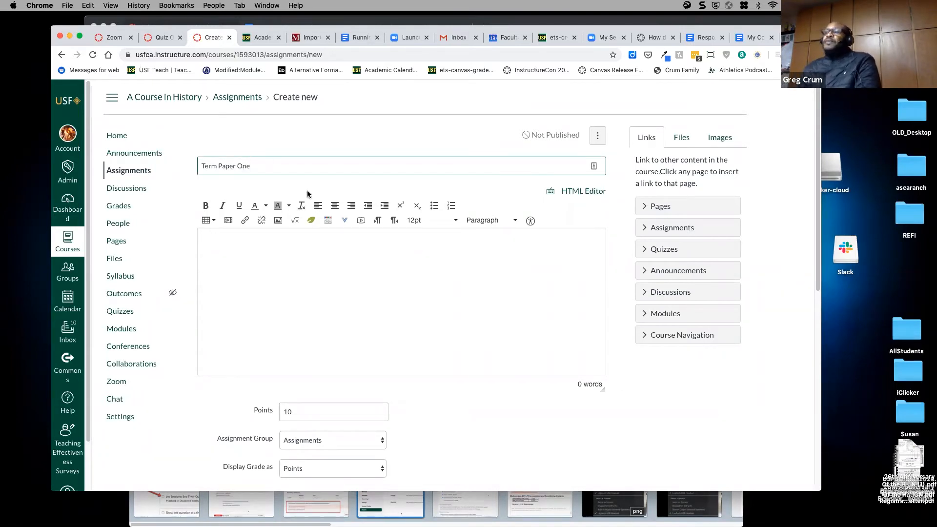
click(326, 249)
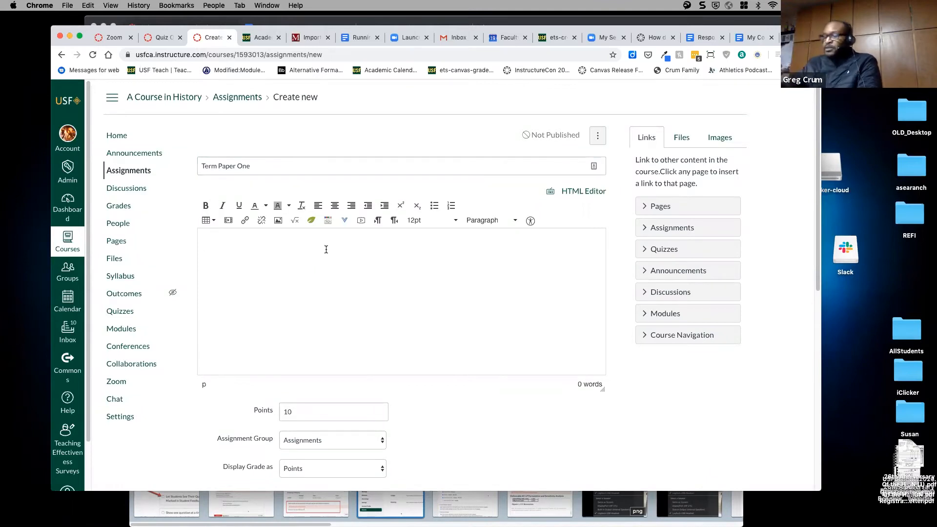
- Write the 10-page paper upload request and link the course file Greene (2010).pdf
text(Please up)
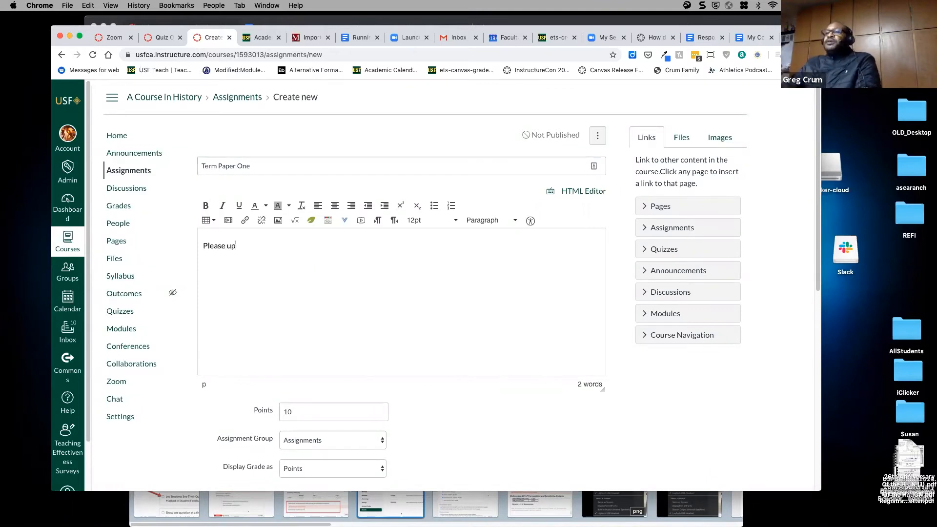
text(load your 10 page paper)
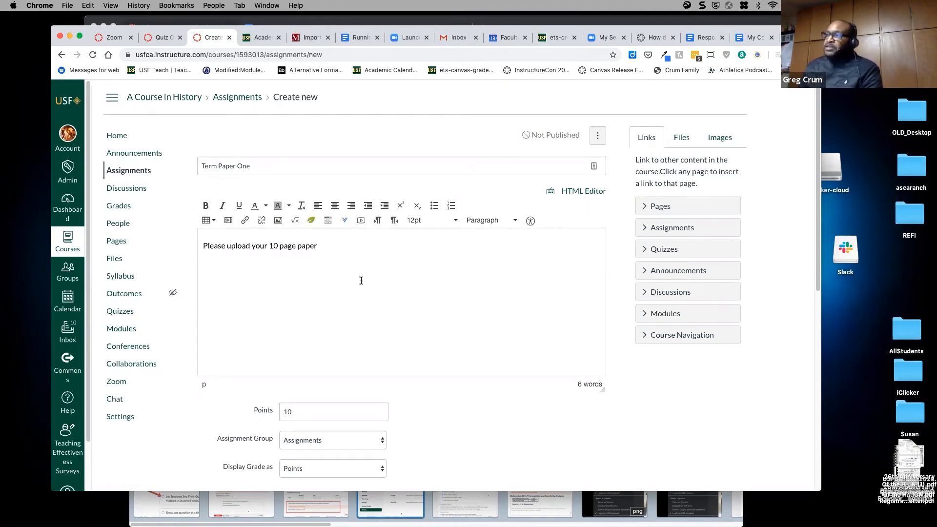
click(681, 140)
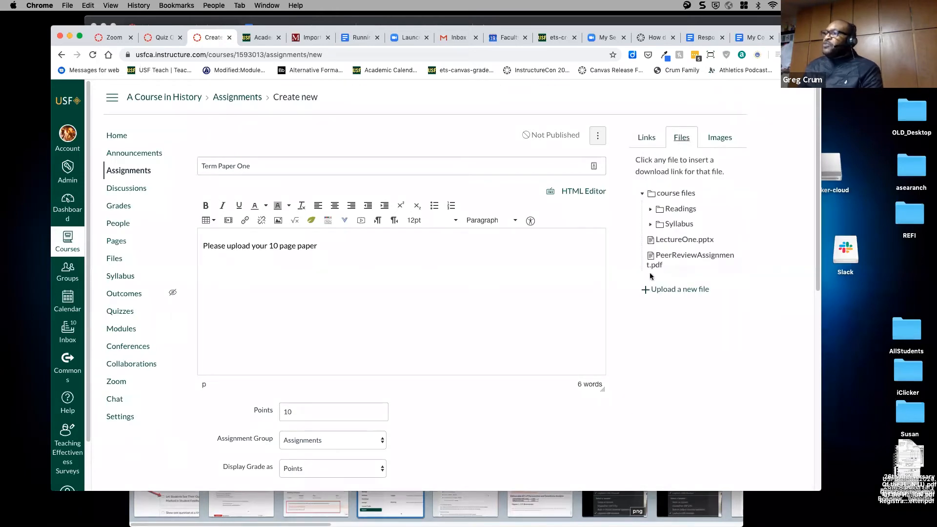
click(652, 225)
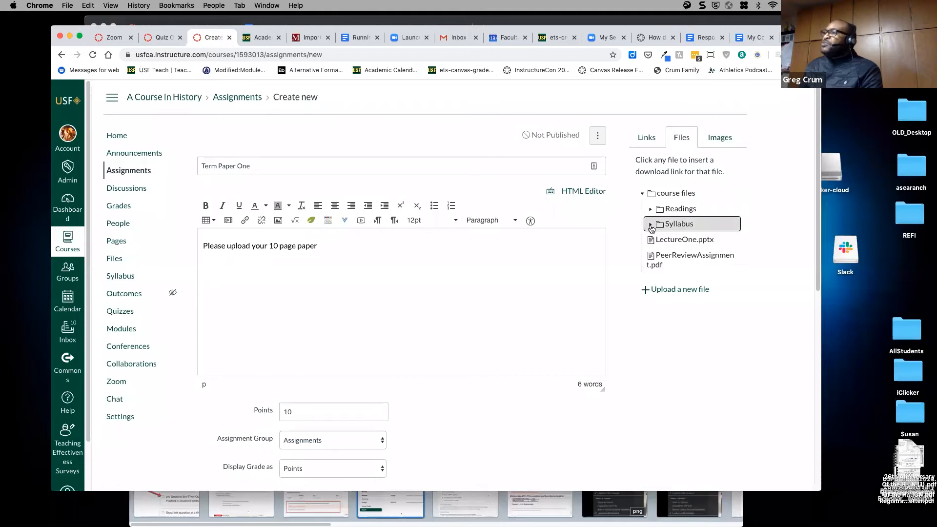
click(651, 209)
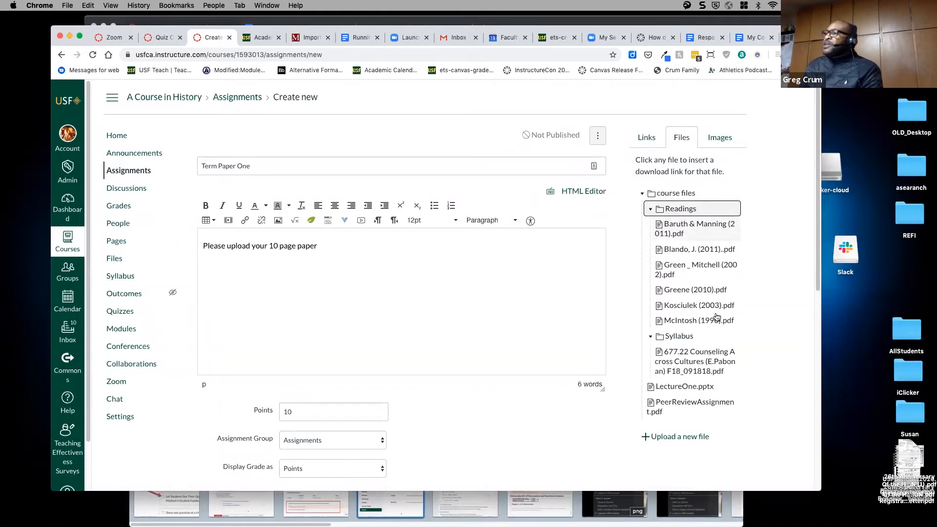
click(684, 291)
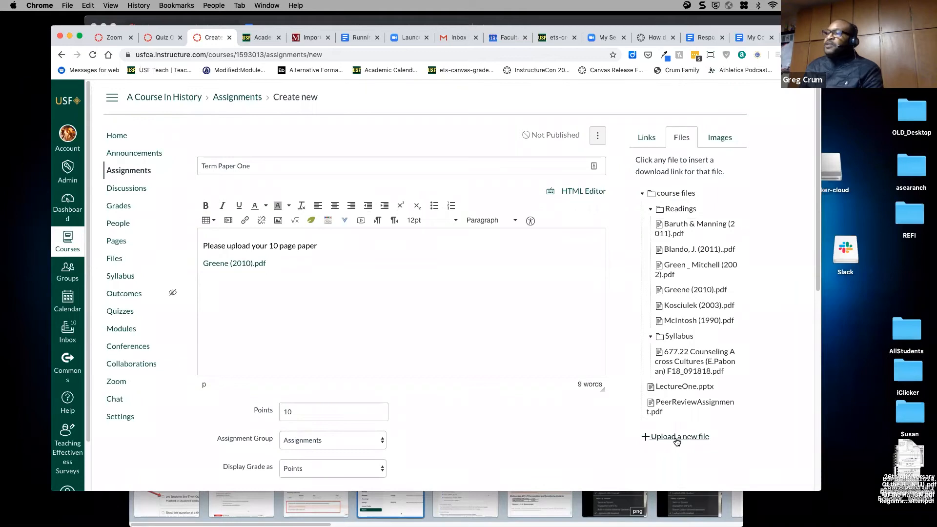
key(Return)
- Add the word 'Wikipedia' linked to usfca.edu
text(Wikipedia)
drag(248, 285, 201, 283)
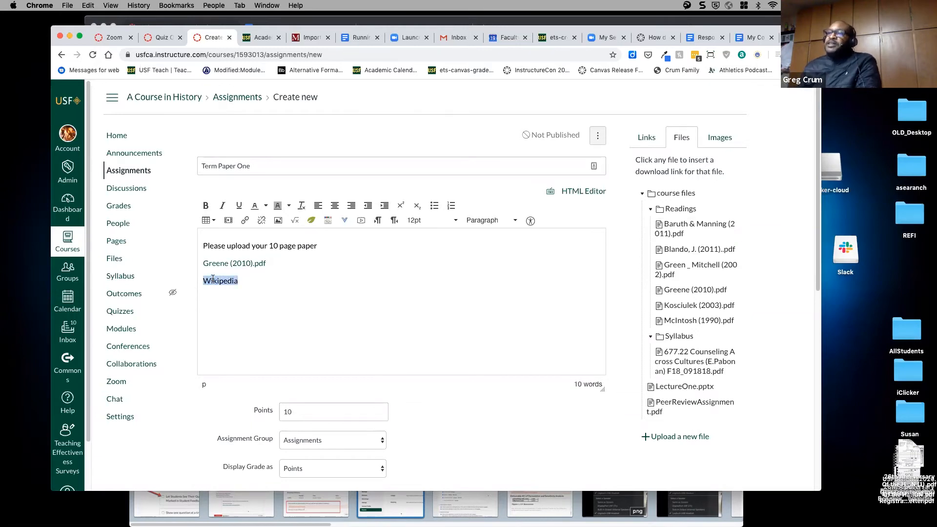
click(245, 220)
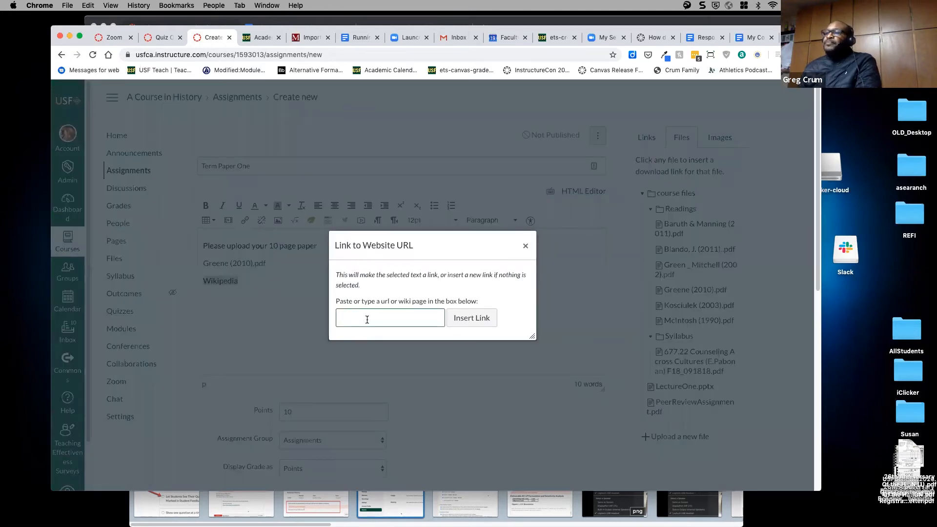
text(usf)
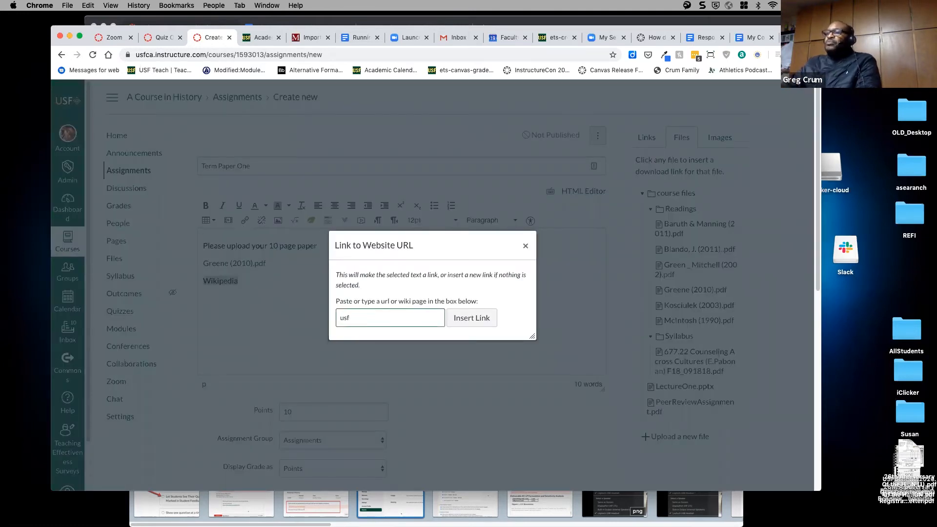
text(ca.edu)
click(471, 318)
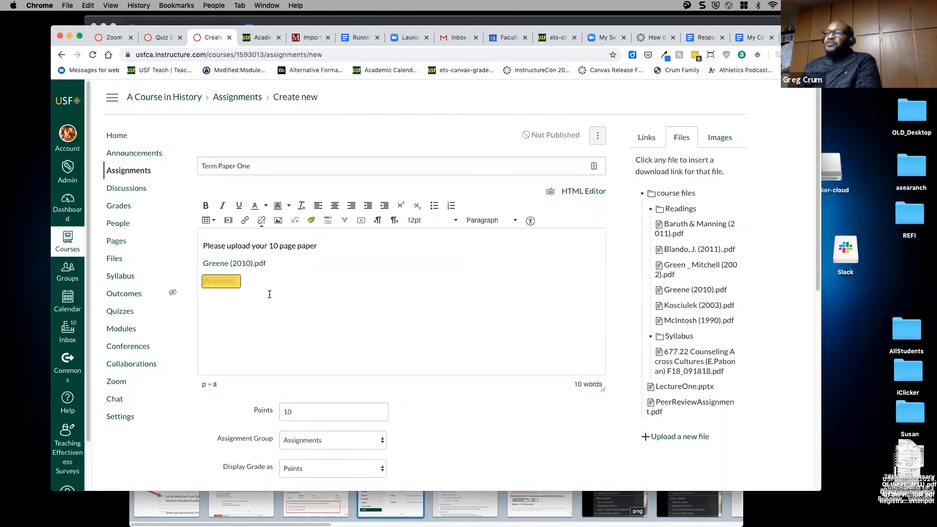
click(248, 282)
- Set Term Paper One to 100 points with an Online submission type
scroll(427, 309, down, 1)
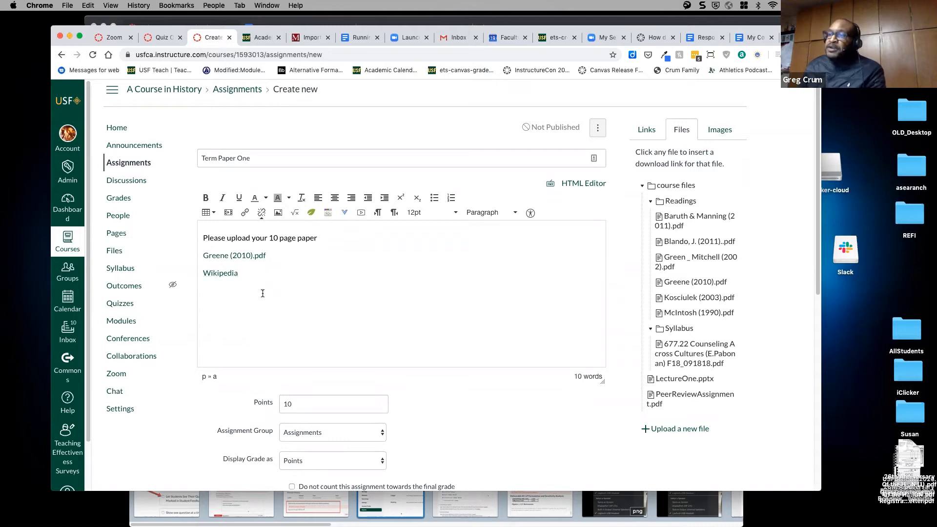
scroll(466, 292, down, 5)
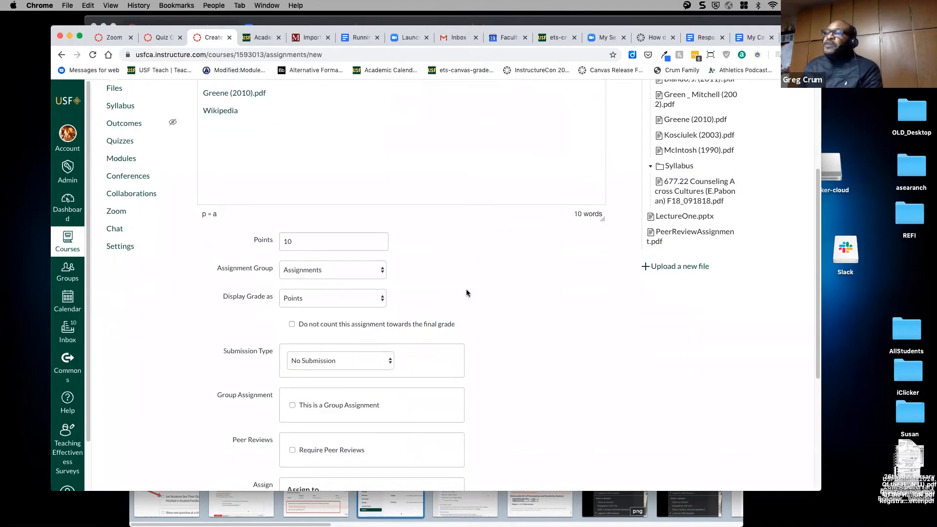
click(303, 243)
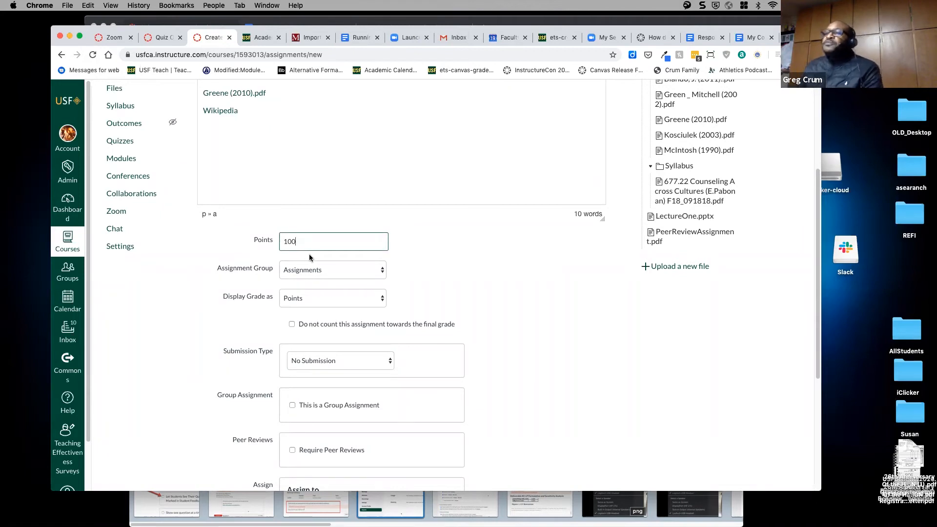
scroll(406, 268, down, 2)
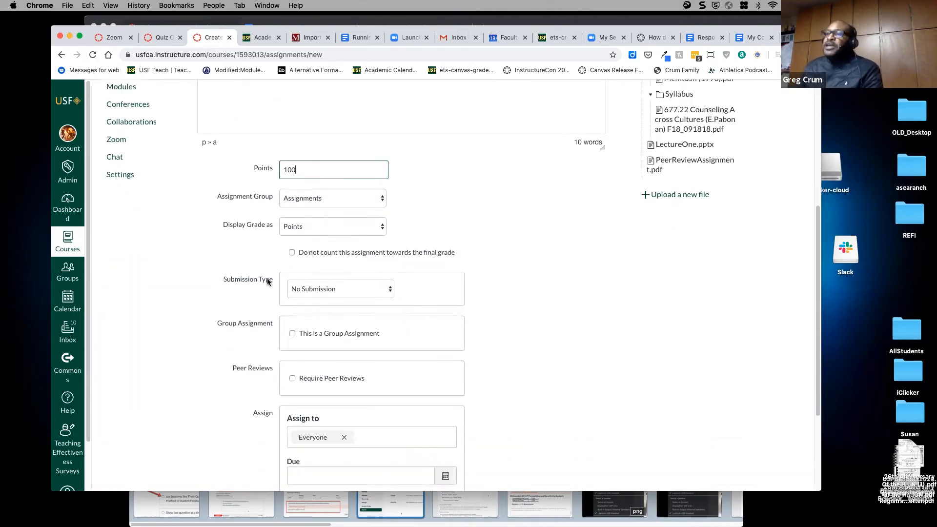
click(323, 290)
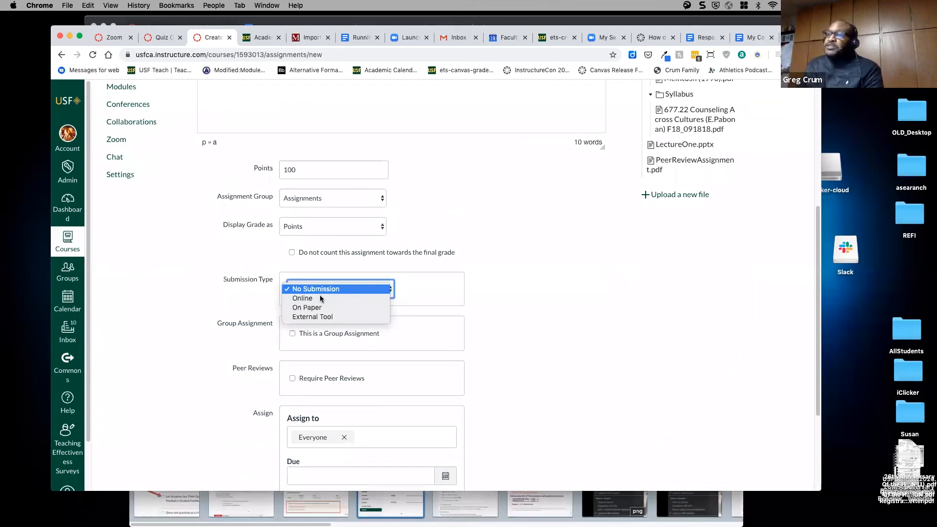
click(321, 299)
- Allow text entry, file upload, media recording and website URL submissions
scroll(490, 297, down, 1)
scroll(490, 297, down, 3)
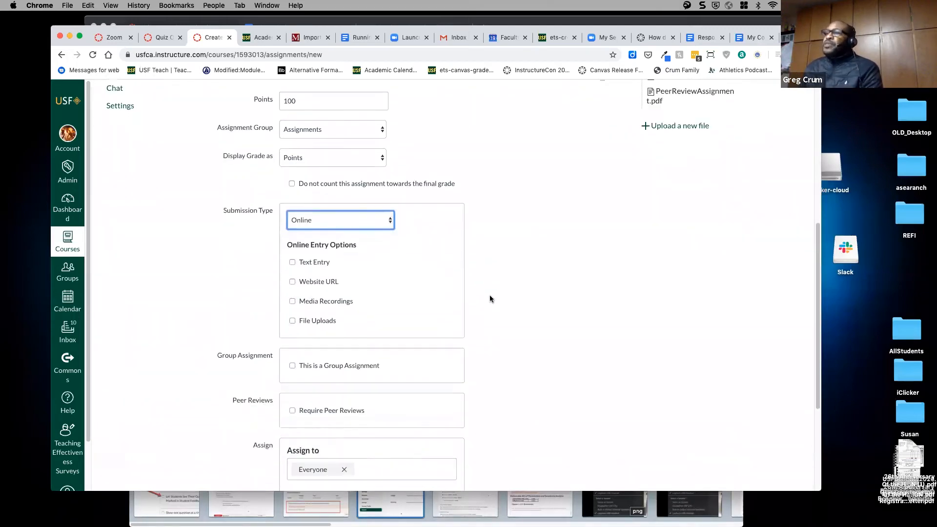
click(292, 264)
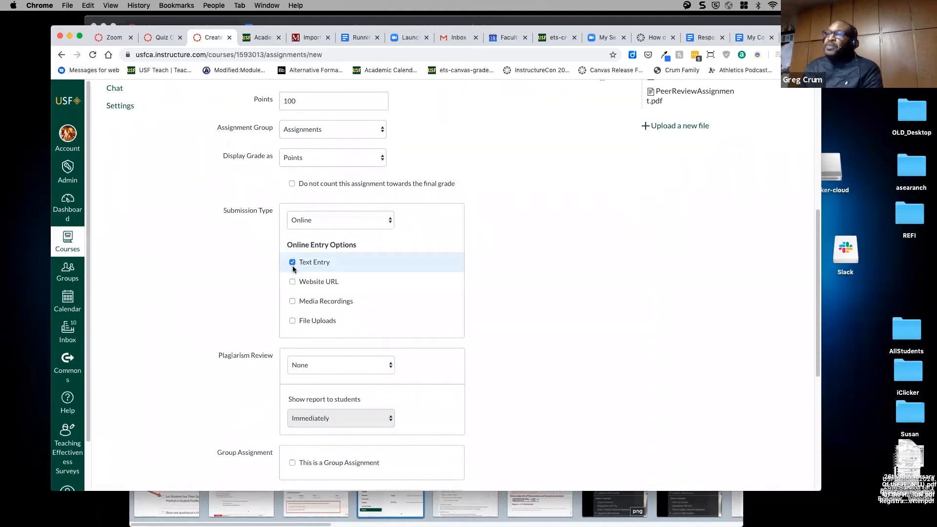
click(292, 322)
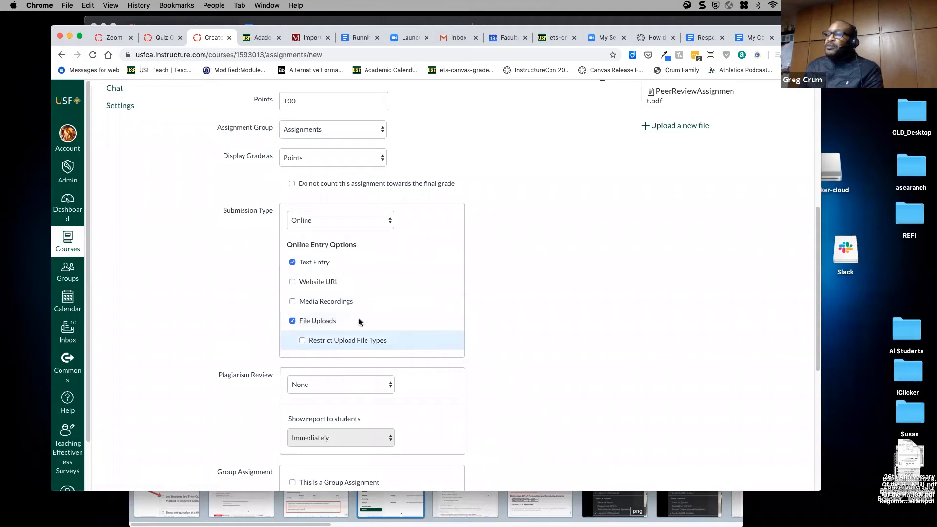
click(293, 302)
click(292, 283)
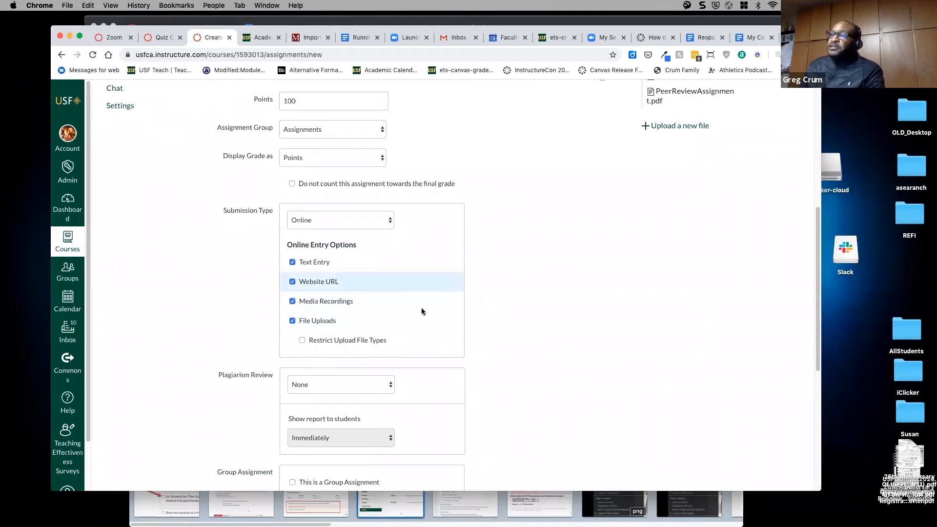
scroll(413, 261, down, 1)
scroll(412, 261, down, 2)
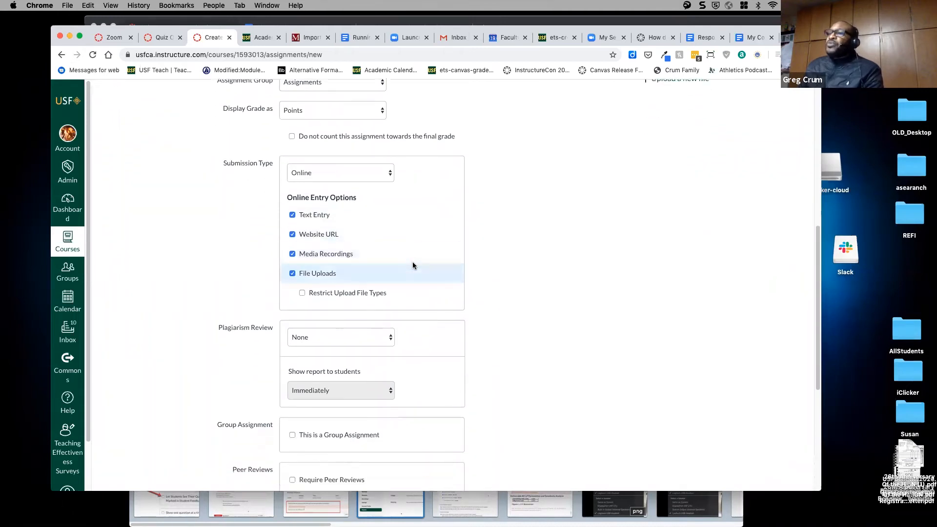
scroll(412, 266, down, 2)
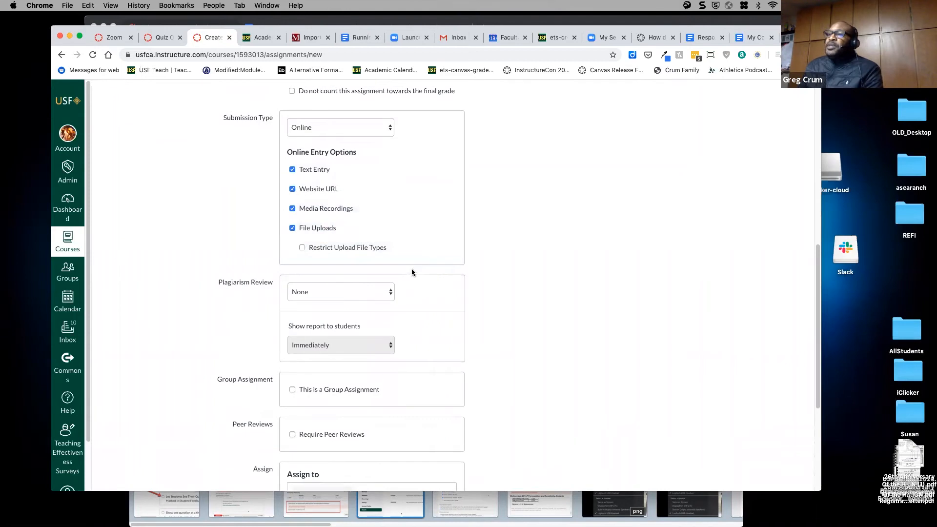
click(370, 294)
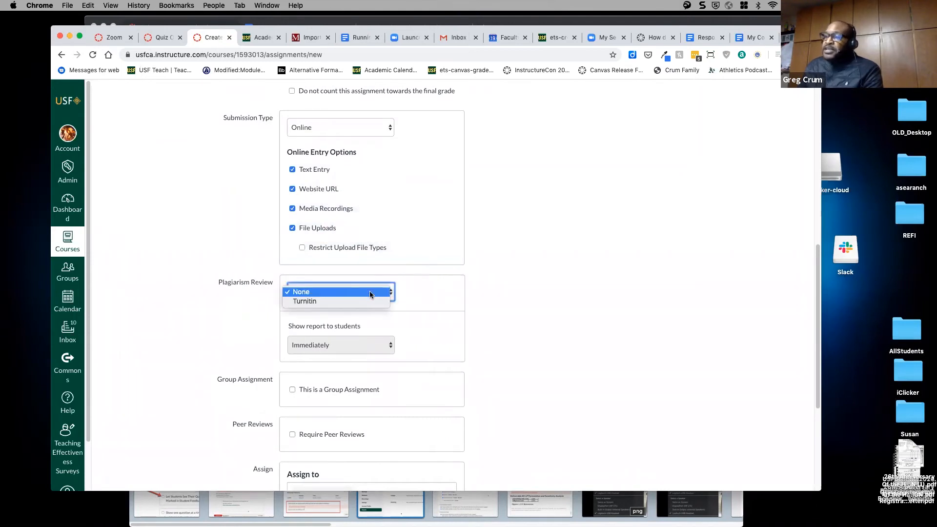
click(343, 301)
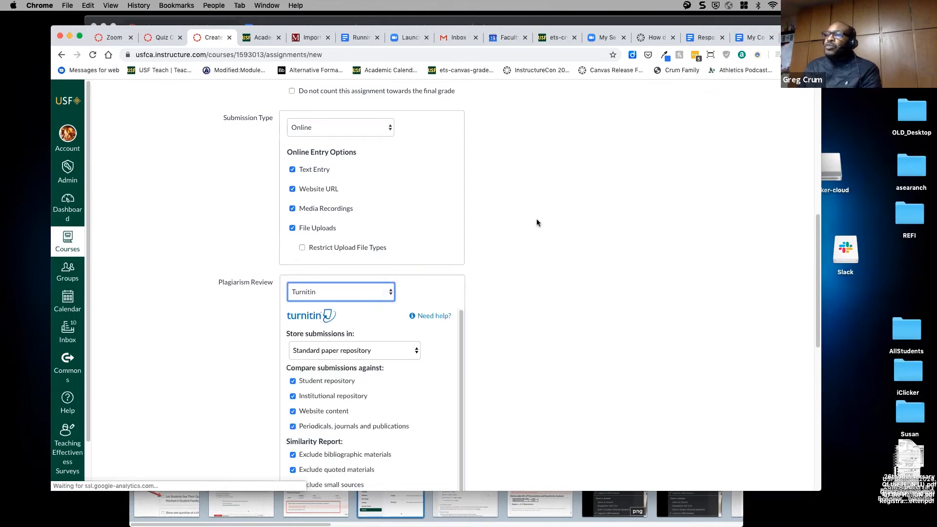
scroll(537, 223, down, 5)
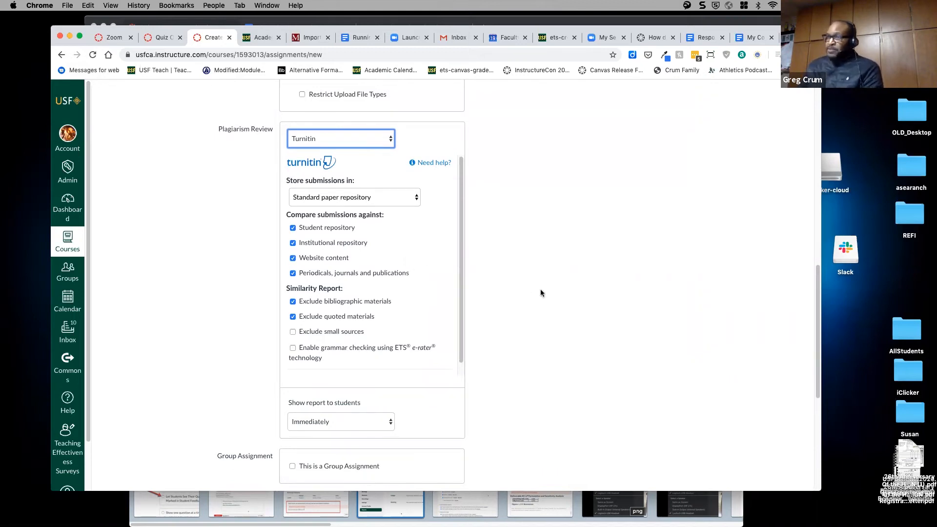
scroll(541, 293, up, 1)
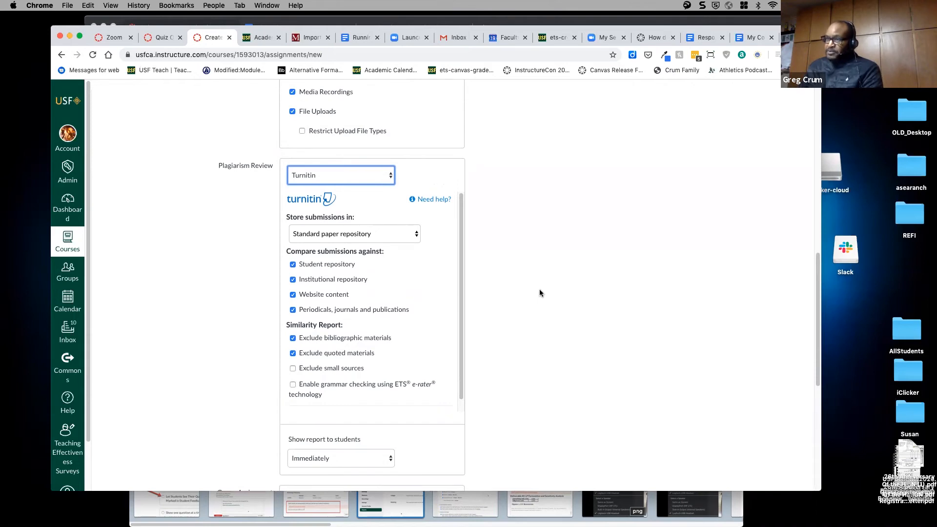
scroll(535, 289, up, 2)
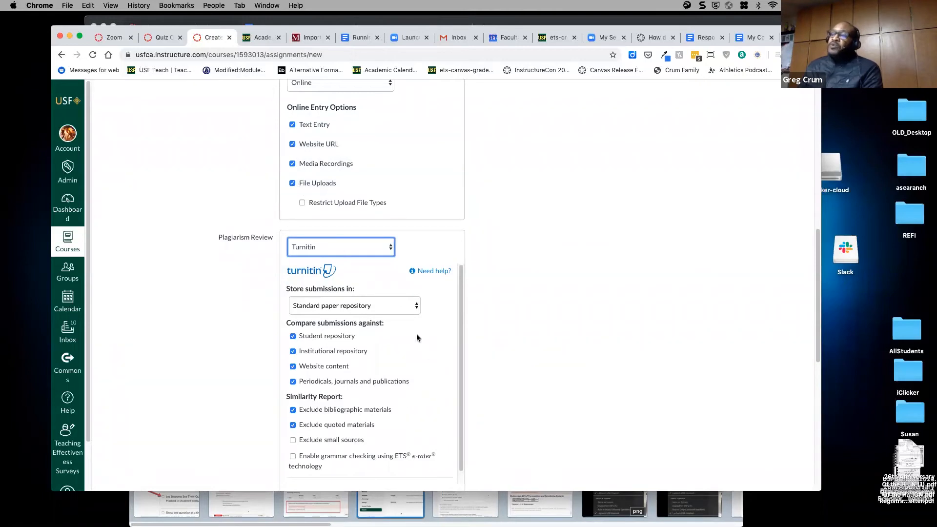
scroll(547, 297, down, 2)
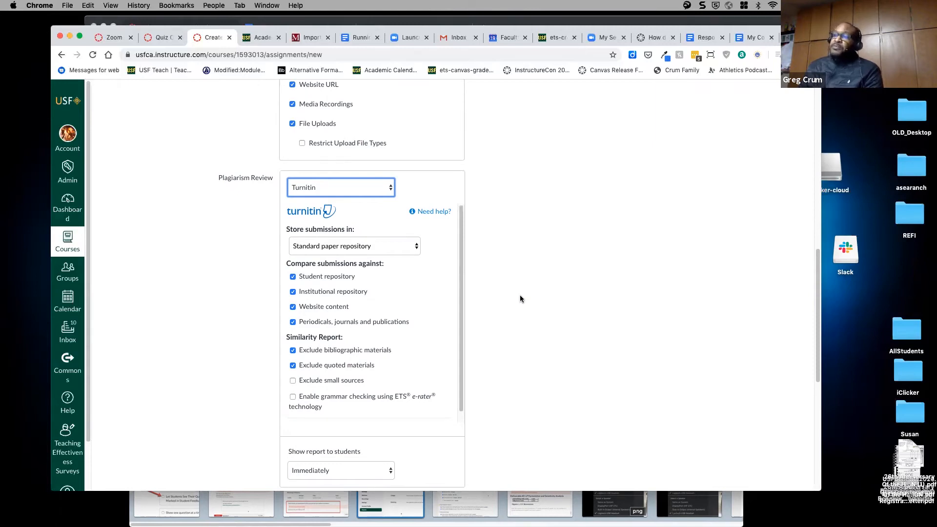
scroll(491, 296, down, 5)
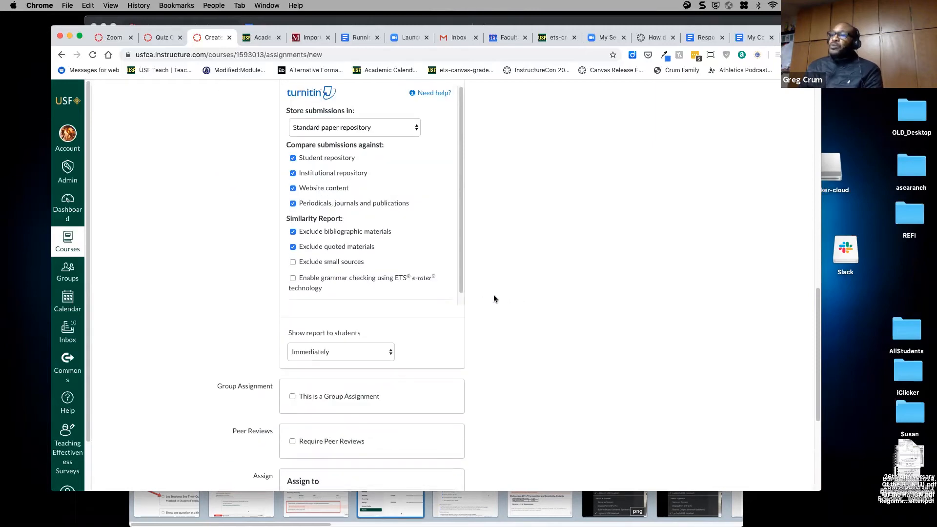
scroll(493, 295, up, 4)
click(373, 166)
click(364, 157)
scroll(522, 276, down, 3)
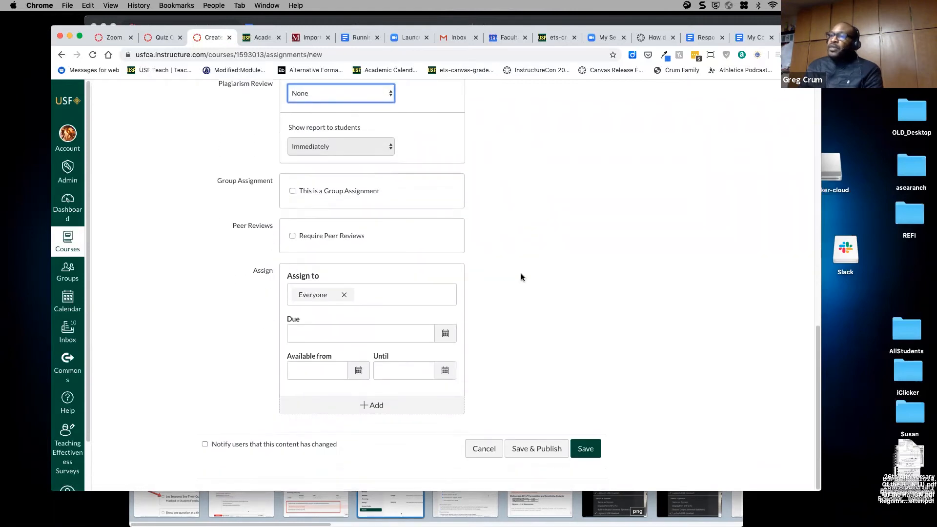
- Keep the assignment for Everyone and set its due date to March 21, 2020
click(367, 296)
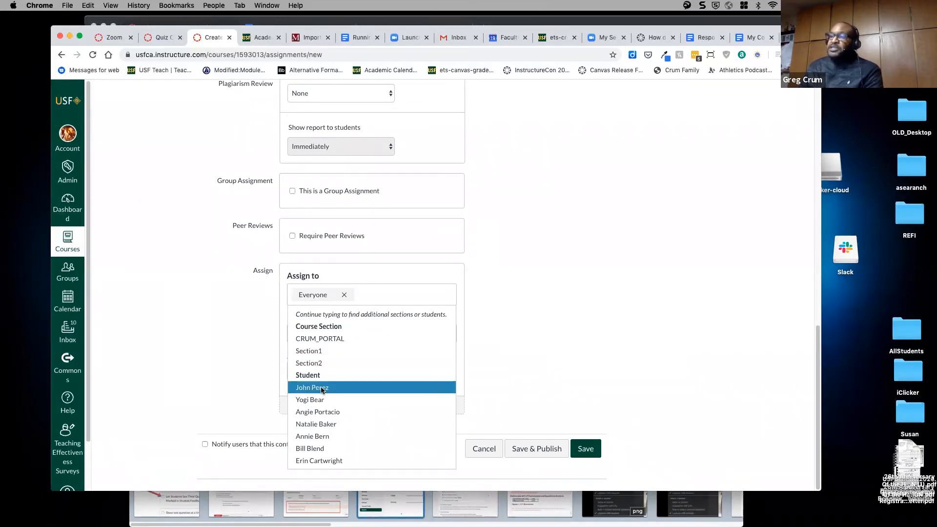
click(537, 312)
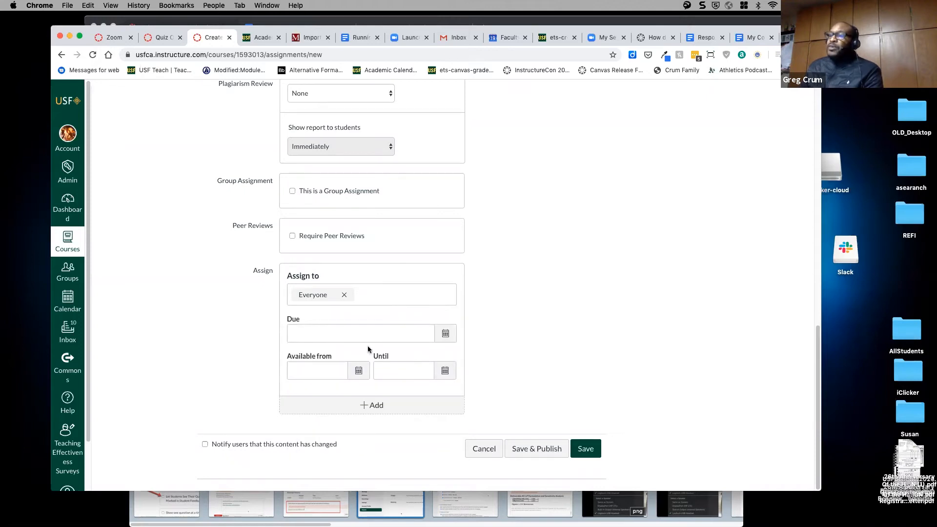
click(444, 336)
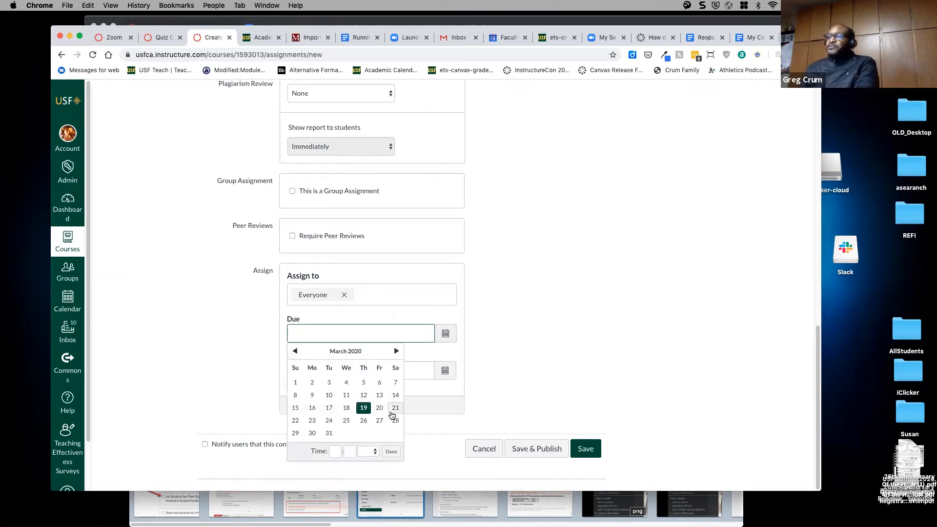
click(396, 408)
click(487, 356)
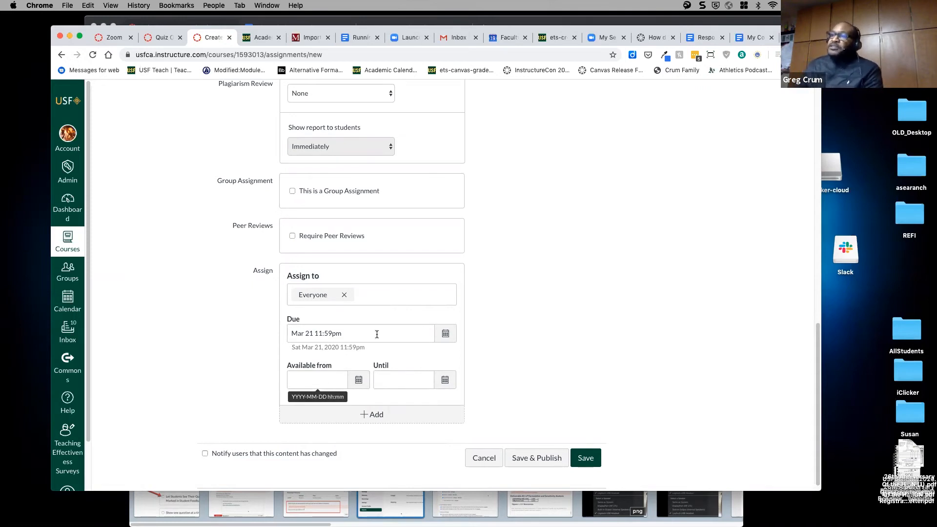
scroll(401, 237, up, 12)
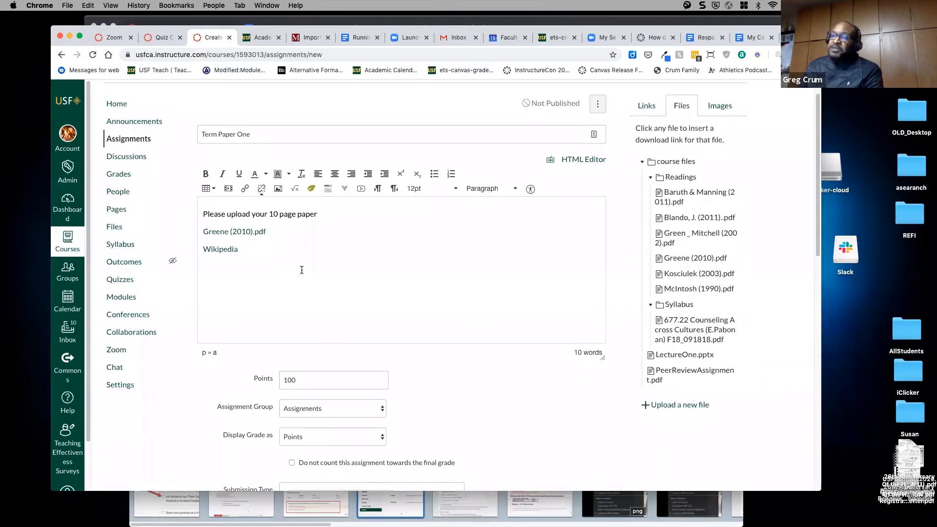
- Confirm the due date reads Mar 21 11:59pm with the availability dates left blank
scroll(466, 305, down, 6)
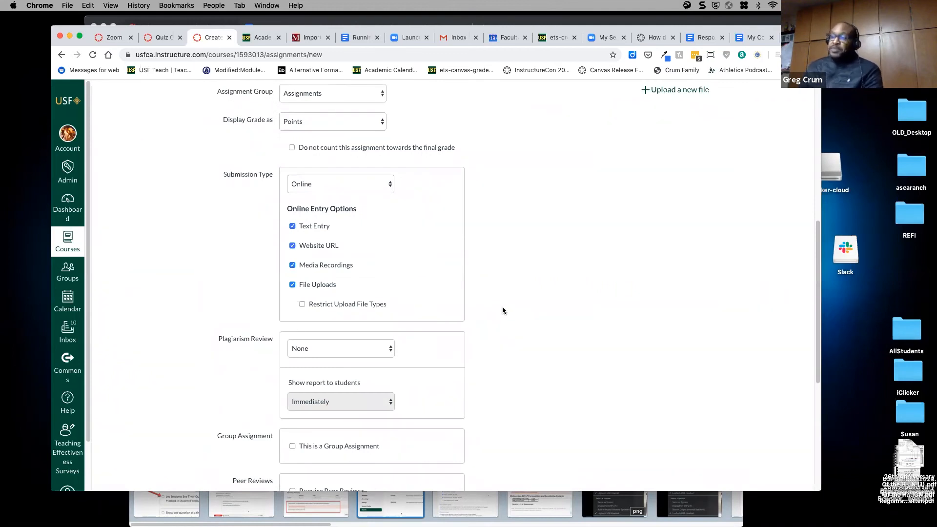
scroll(494, 305, down, 5)
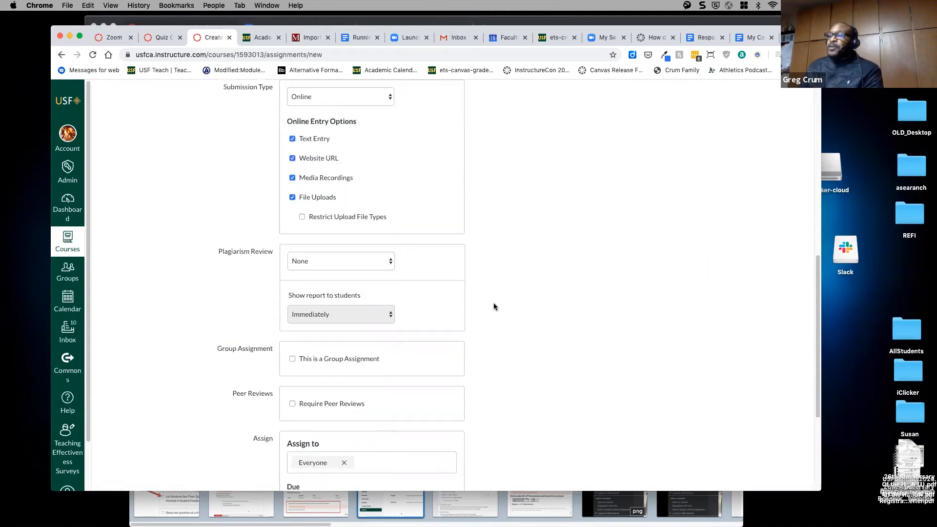
click(411, 385)
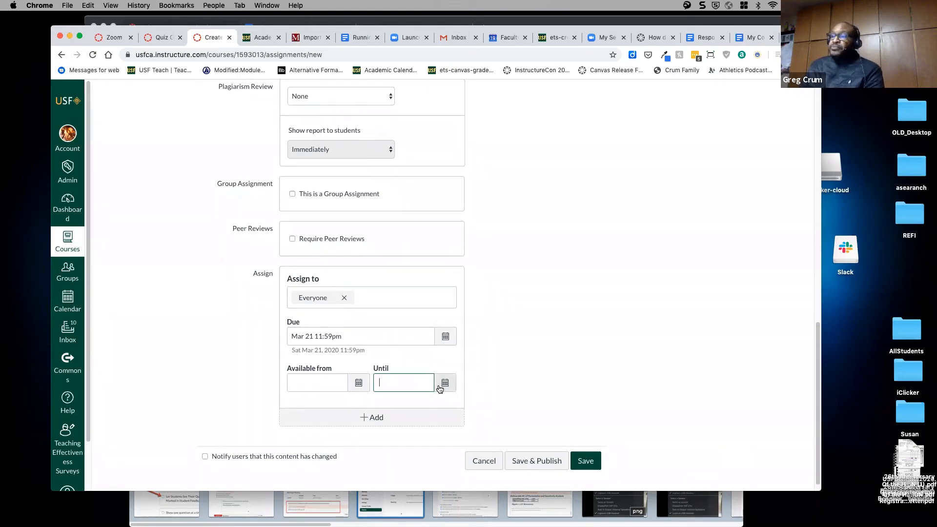
click(347, 340)
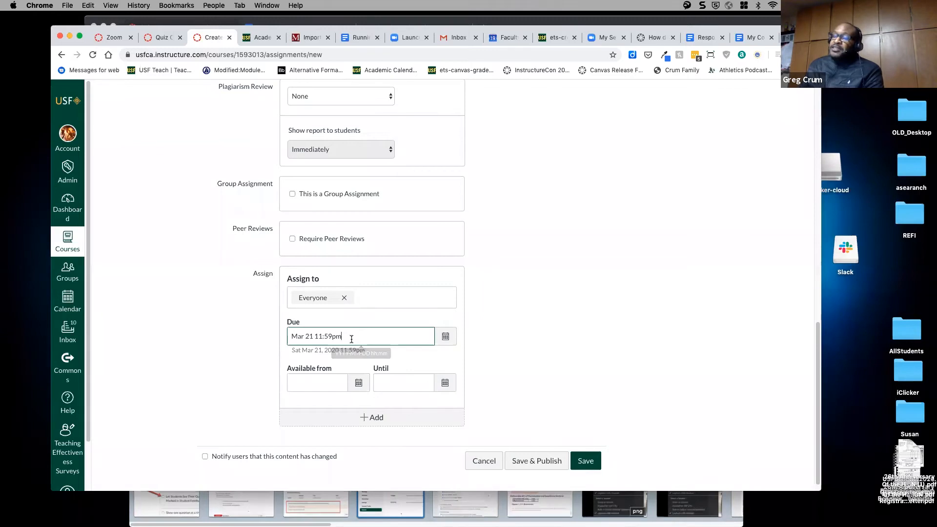
drag(348, 337, 282, 336)
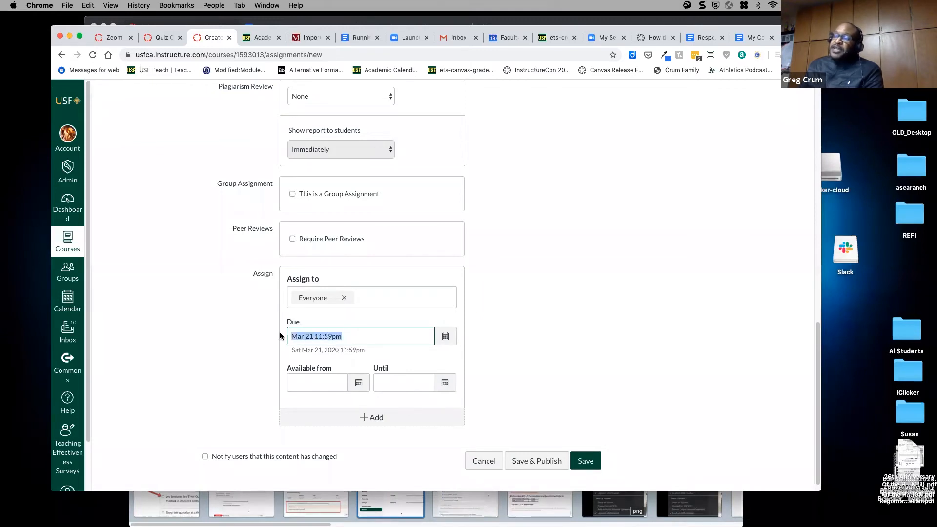
click(410, 383)
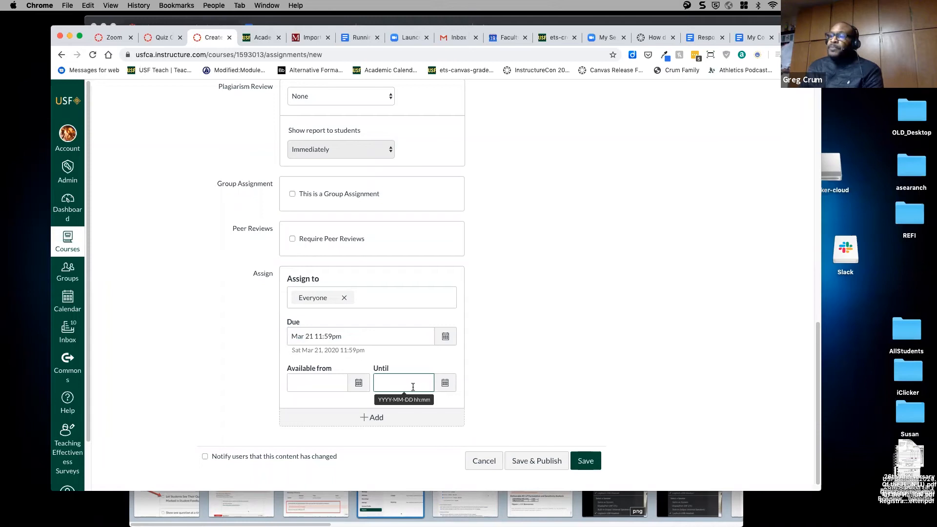
click(499, 349)
click(349, 340)
drag(343, 339, 287, 333)
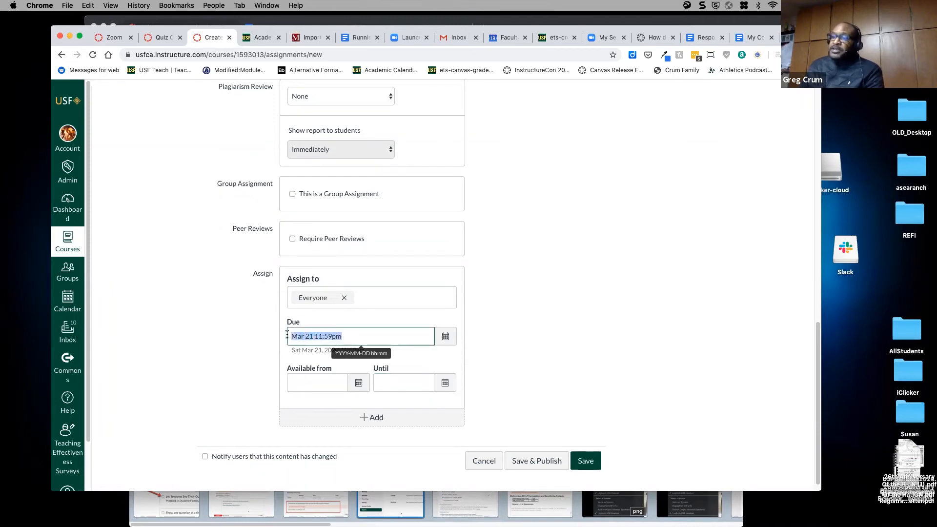
click(349, 340)
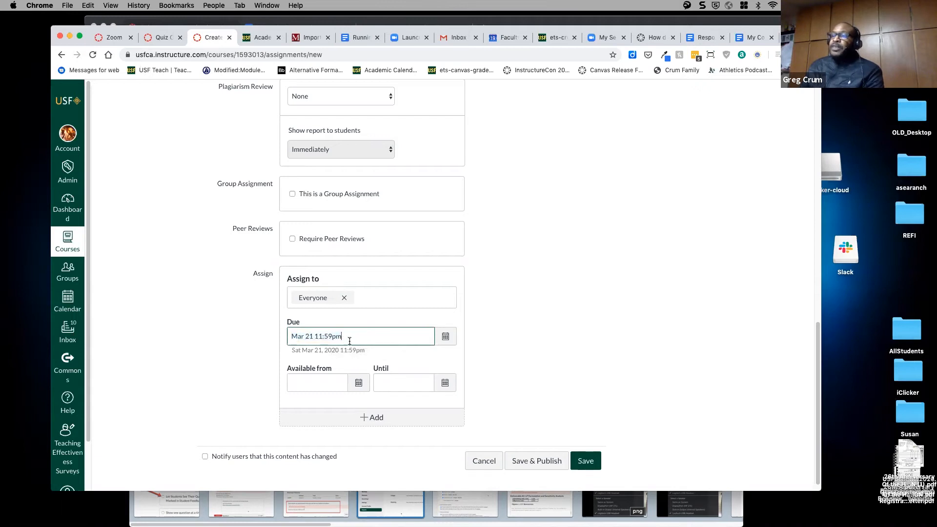
- Save the Term Paper One assignment
scroll(524, 339, down, 1)
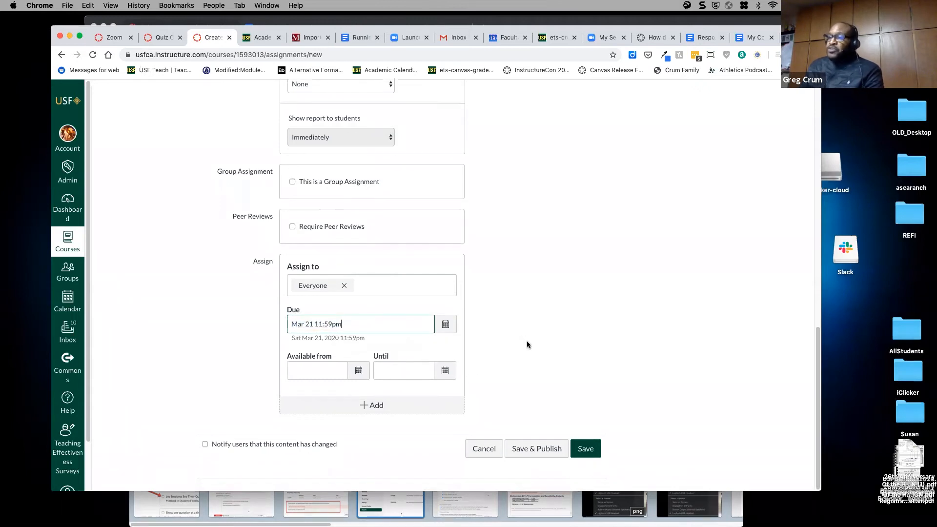
scroll(543, 351, up, 1)
scroll(543, 350, down, 1)
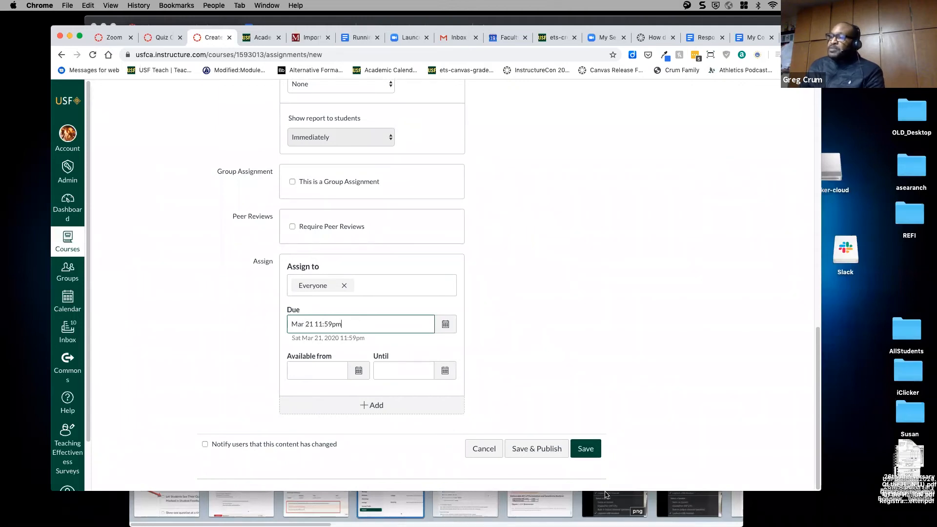
click(584, 450)
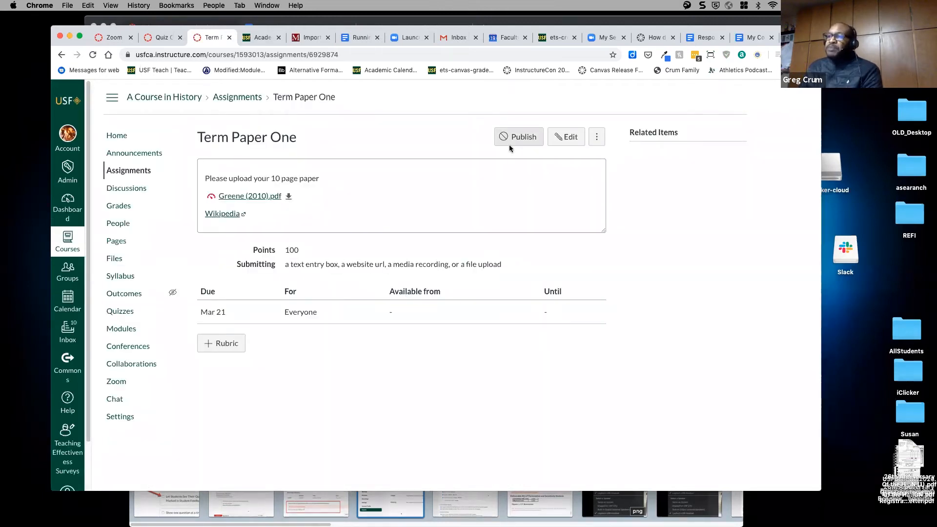
- Go via Assignments to the gradebook showing the new Term Paper One column
click(141, 174)
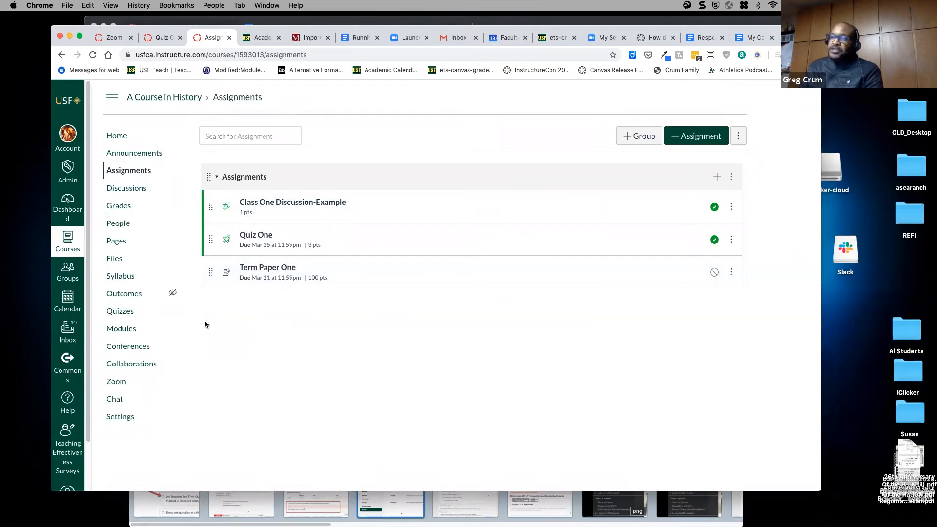
click(118, 209)
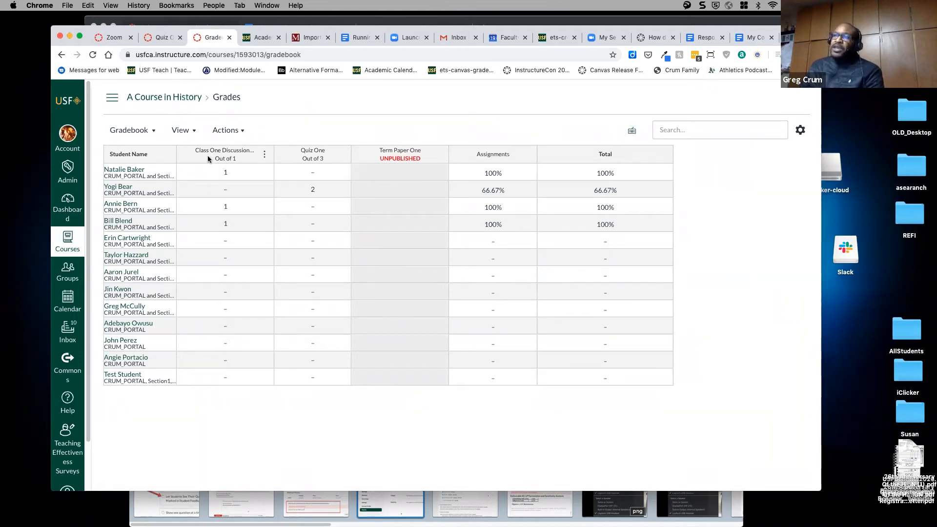
- Turn off Unpublished Assignments columns in the gradebook view, then go to the course home page
click(194, 135)
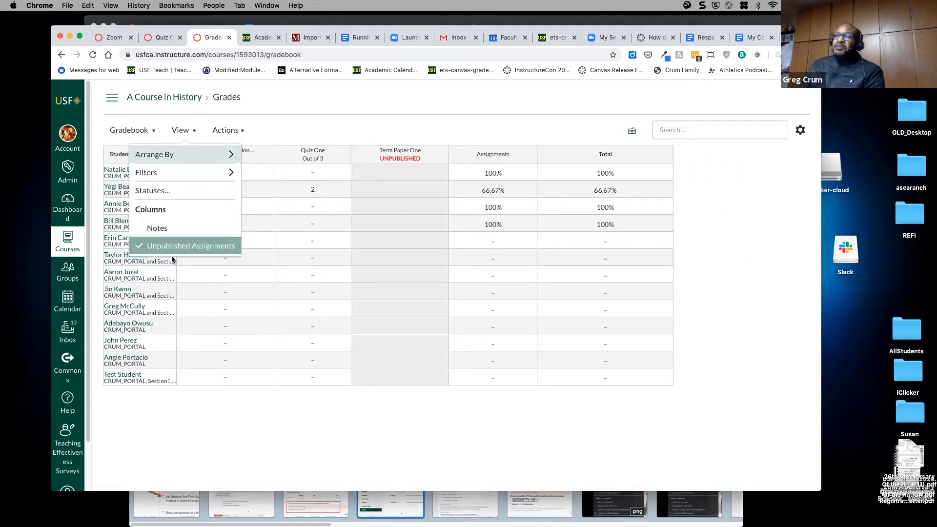
click(139, 249)
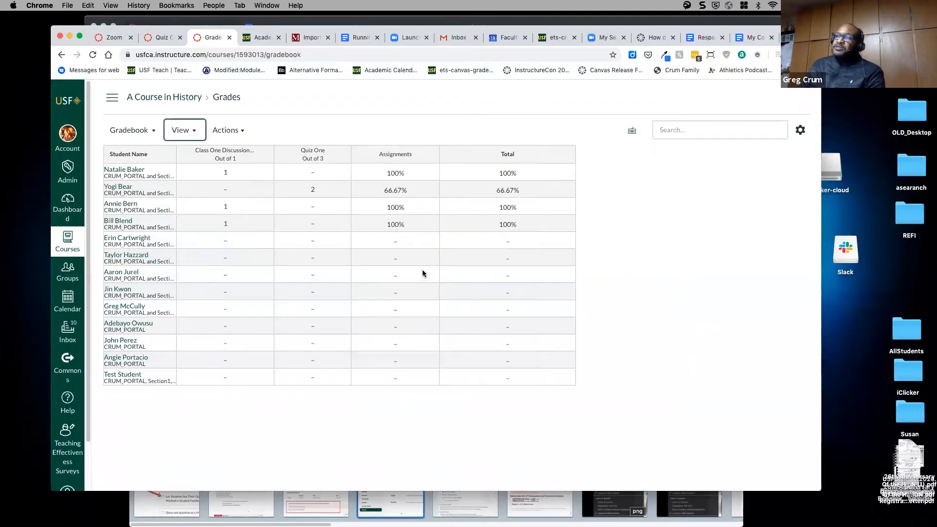
click(196, 137)
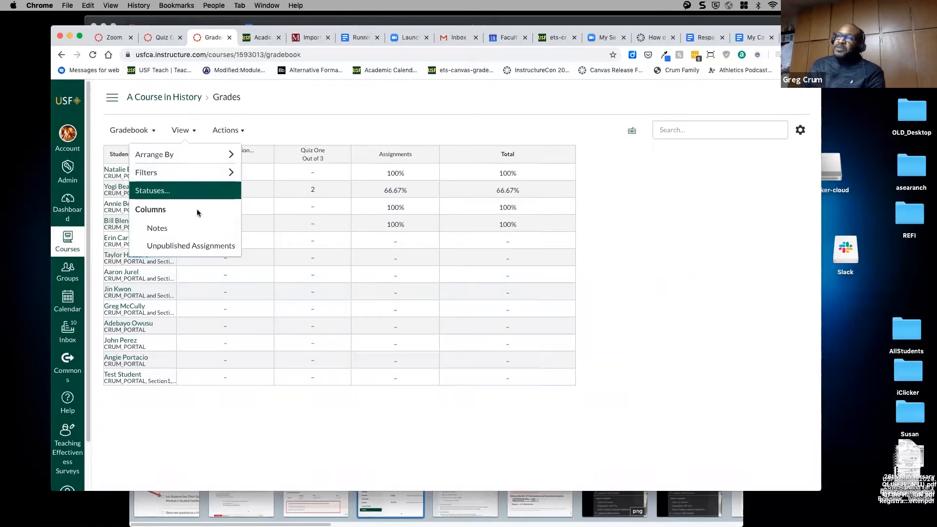
click(203, 250)
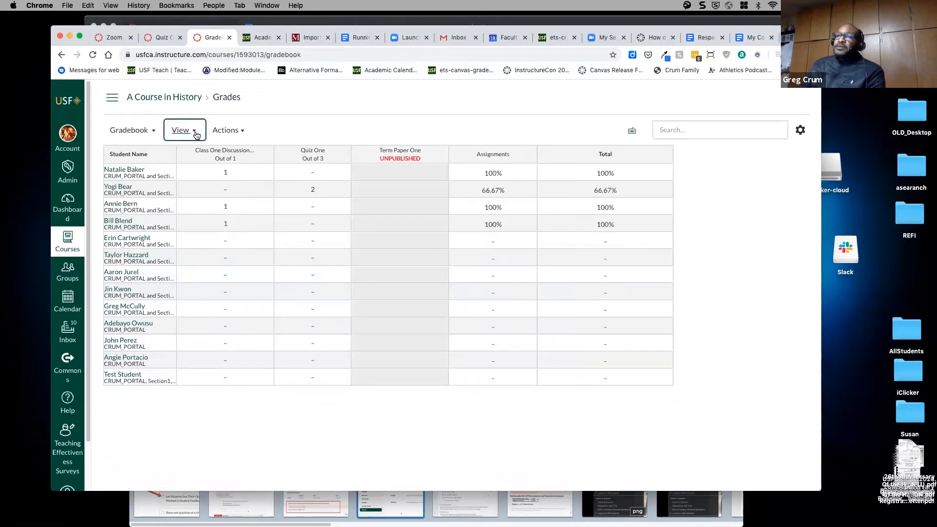
click(196, 132)
click(188, 249)
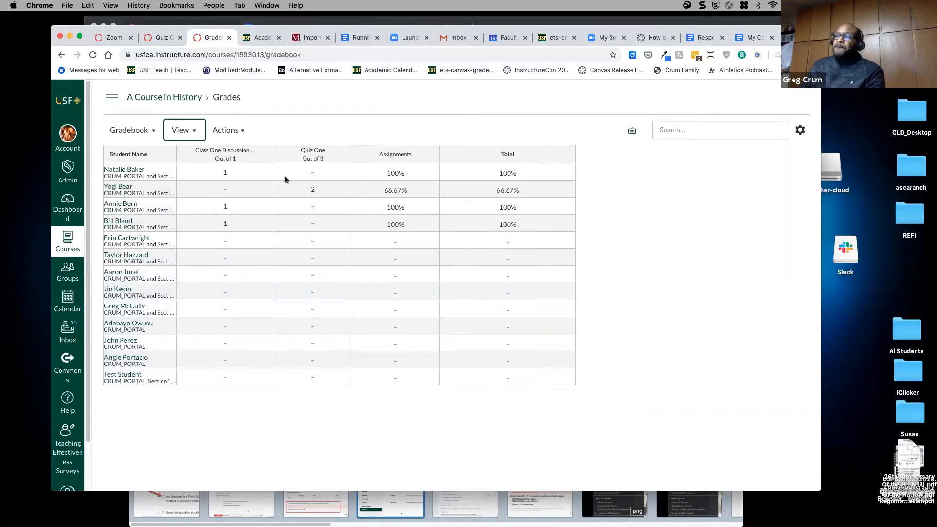
click(165, 100)
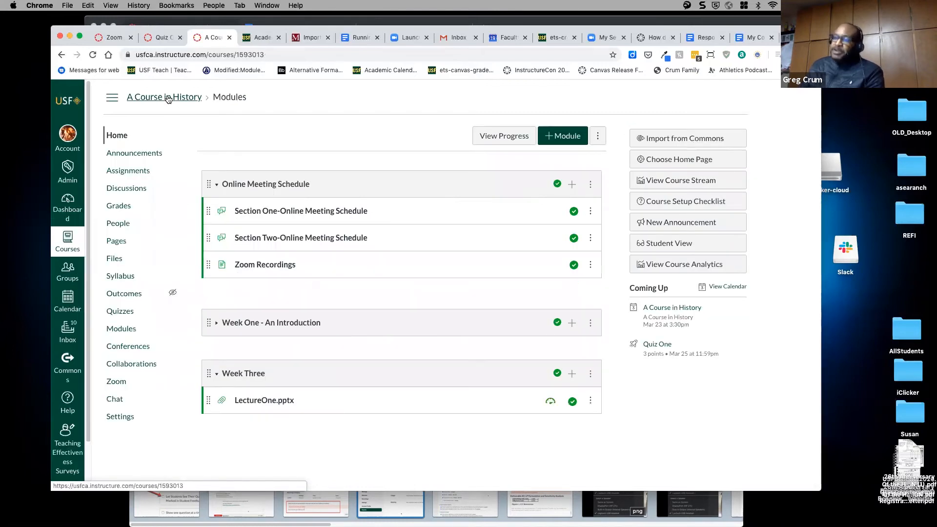
- Publish the Term Paper One assignment and return to the course gradebook
click(131, 171)
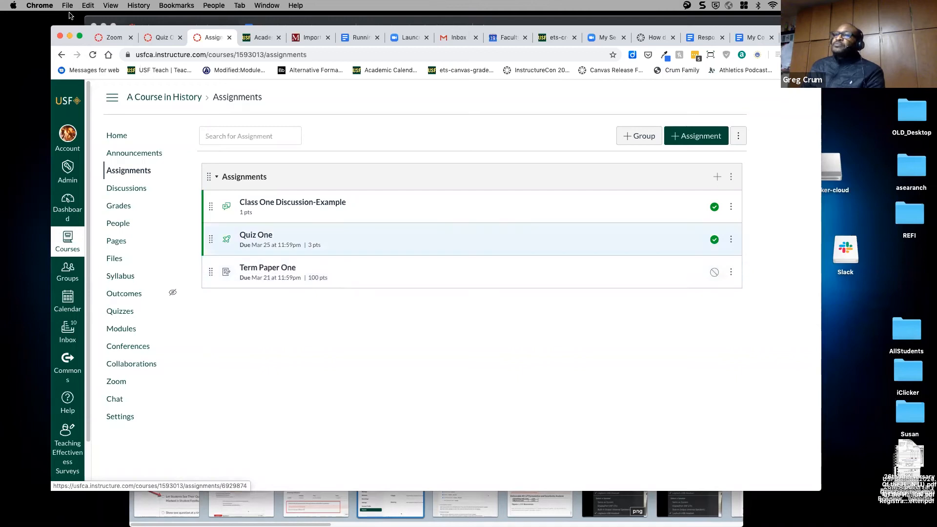
click(93, 55)
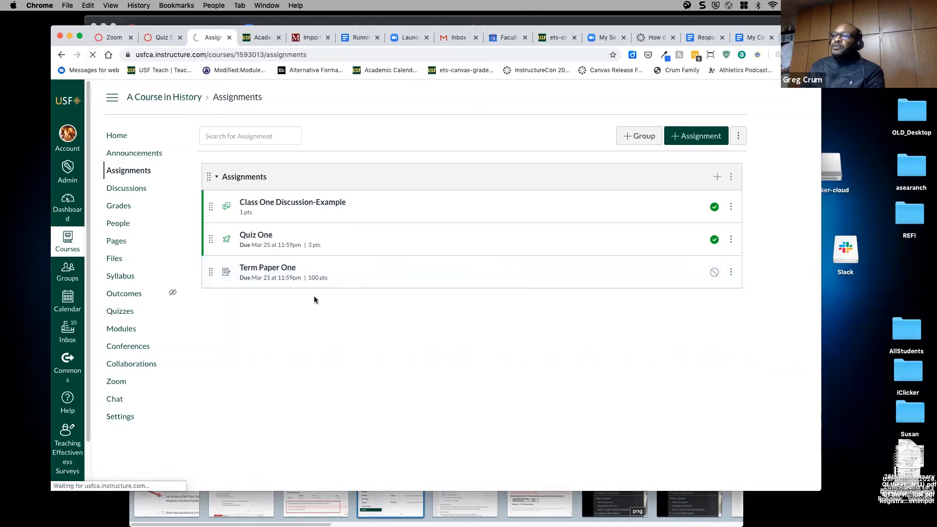
click(287, 272)
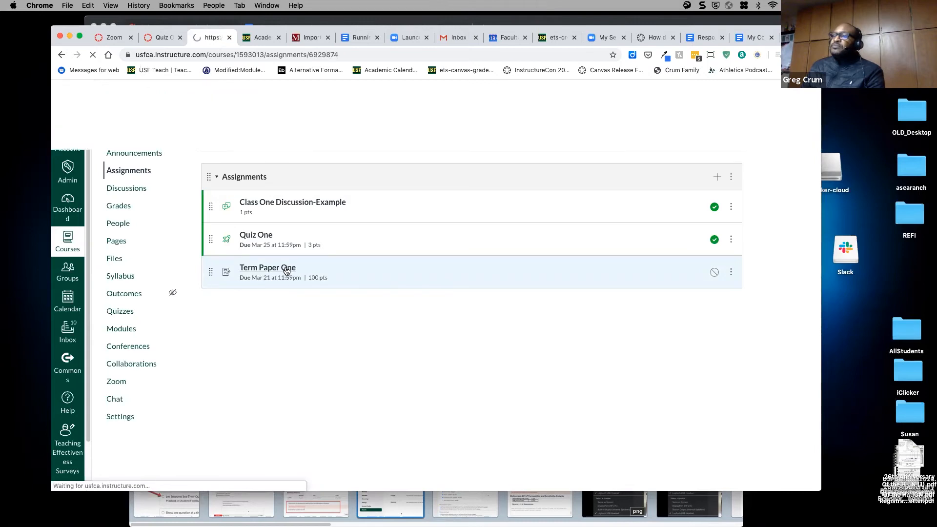
click(520, 138)
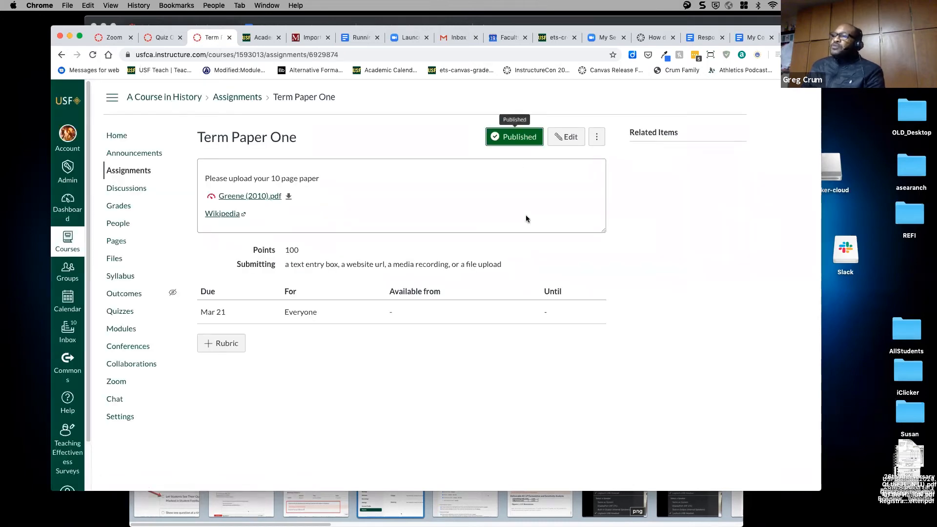
click(119, 207)
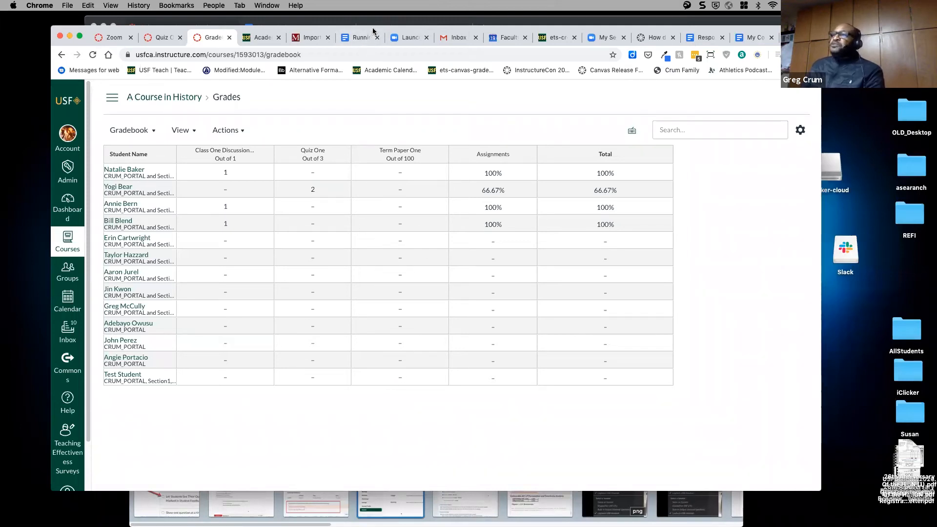
- In the student's window, review the grades and return to the assignment list showing Term Paper One upcoming
click(708, 23)
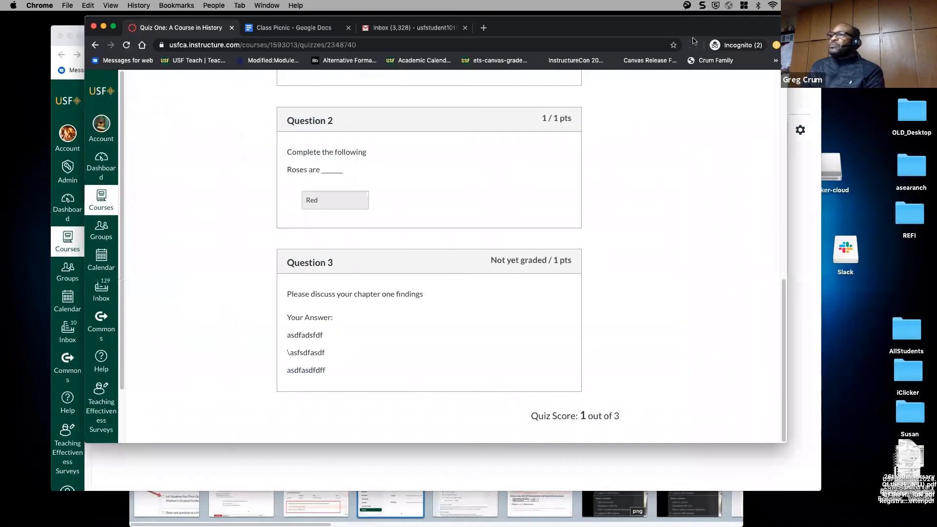
scroll(654, 207, up, 15)
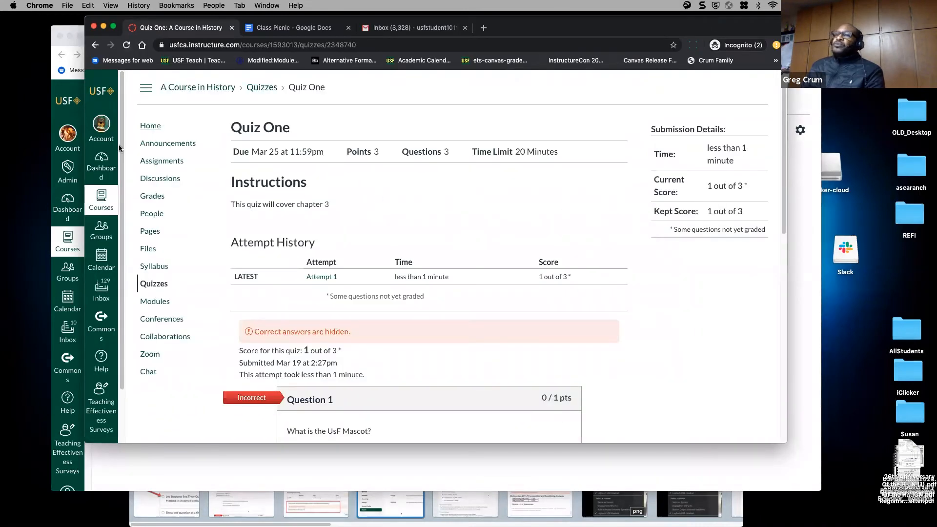
click(158, 162)
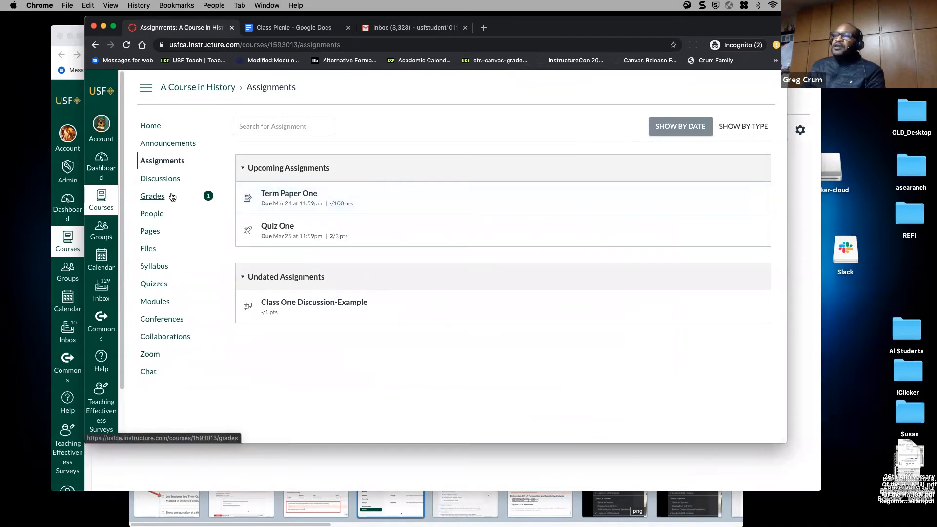
click(157, 198)
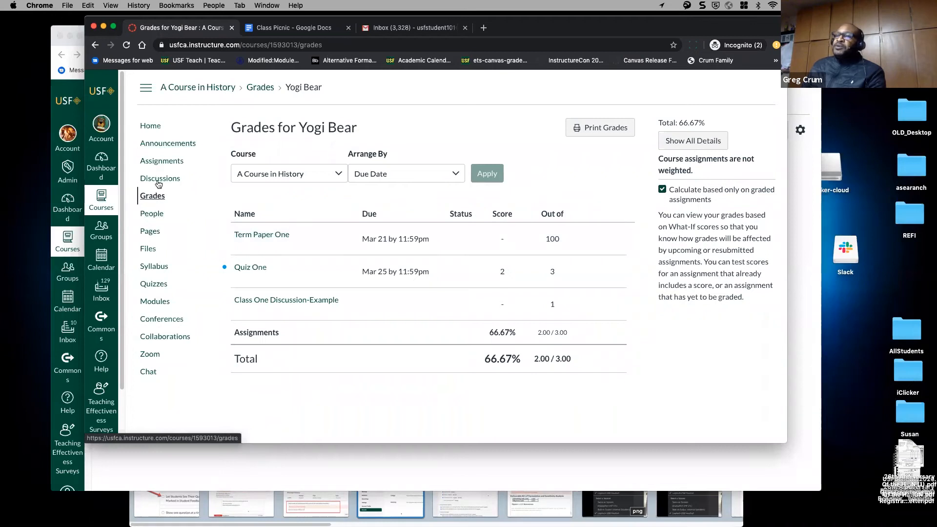
click(179, 164)
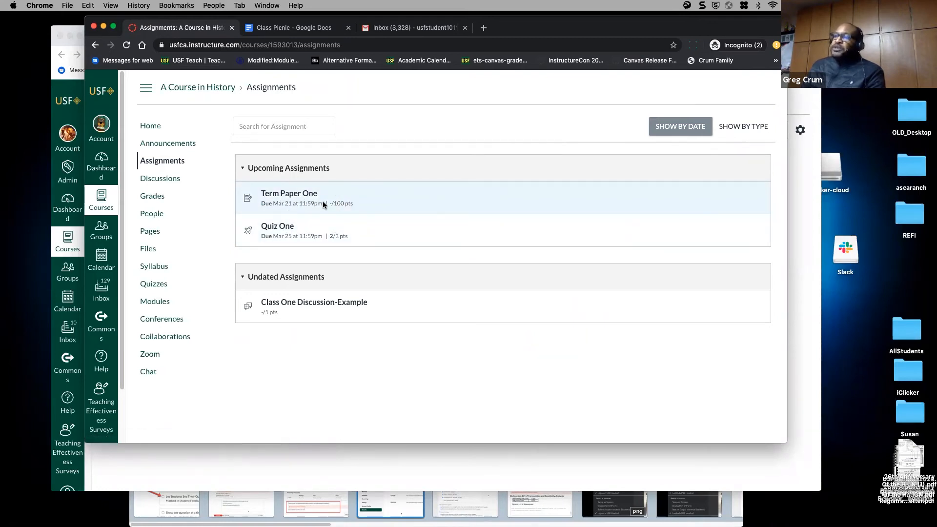
click(295, 197)
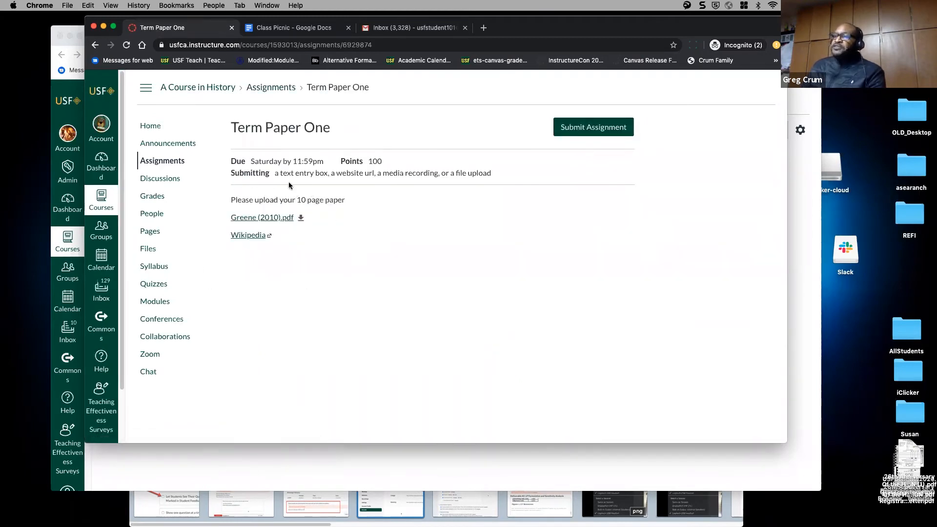
click(585, 128)
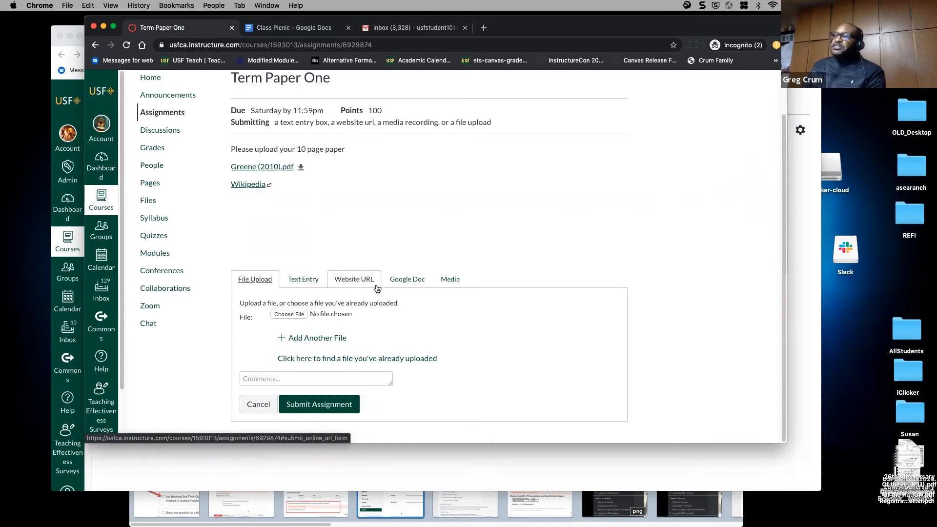
click(407, 281)
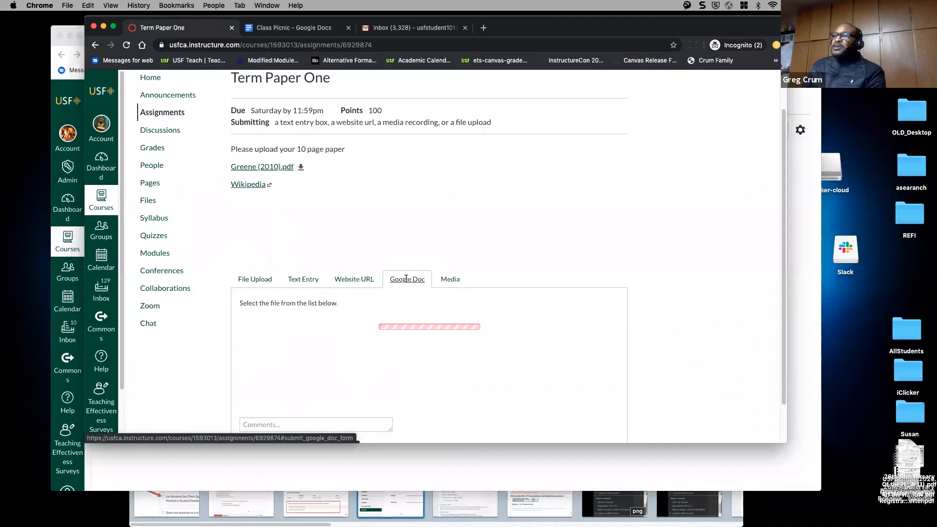
scroll(391, 312, down, 2)
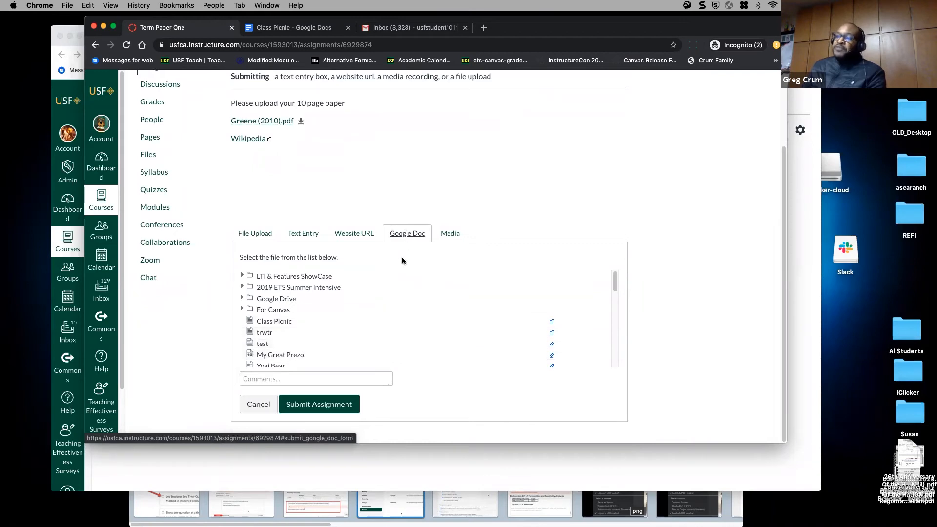
scroll(373, 332, up, 2)
scroll(373, 332, down, 3)
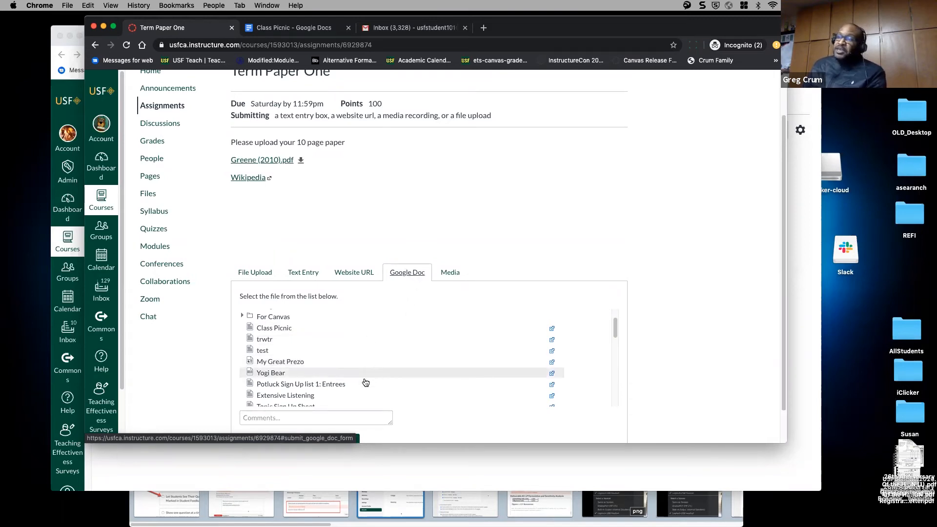
scroll(400, 339, down, 3)
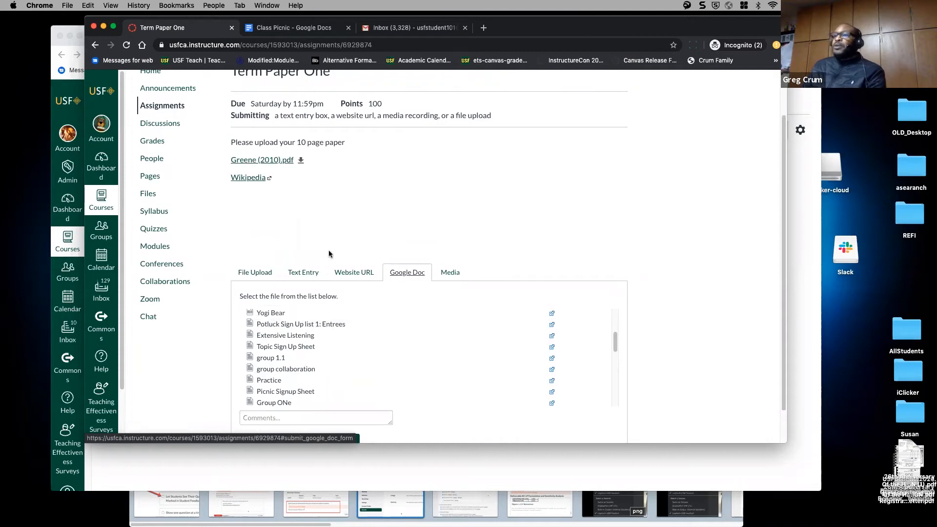
click(301, 274)
click(337, 275)
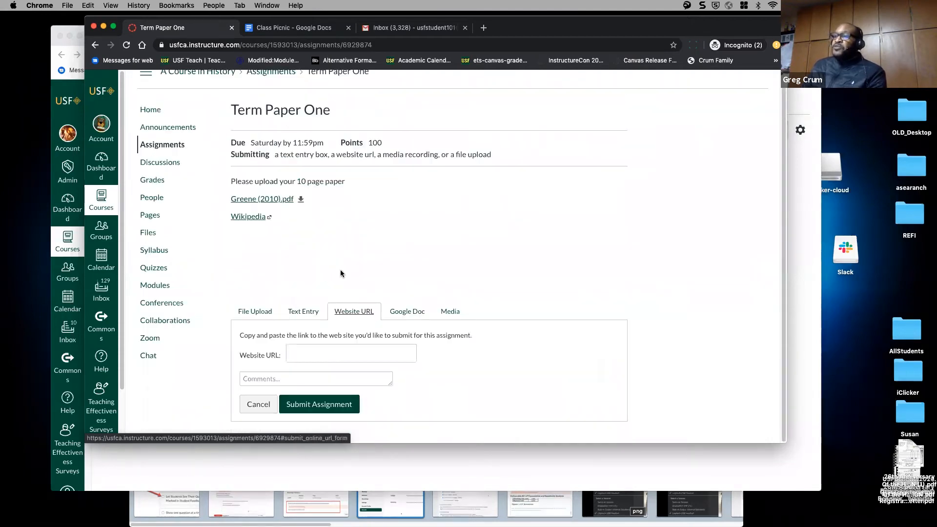
key(Right)
key(Right)
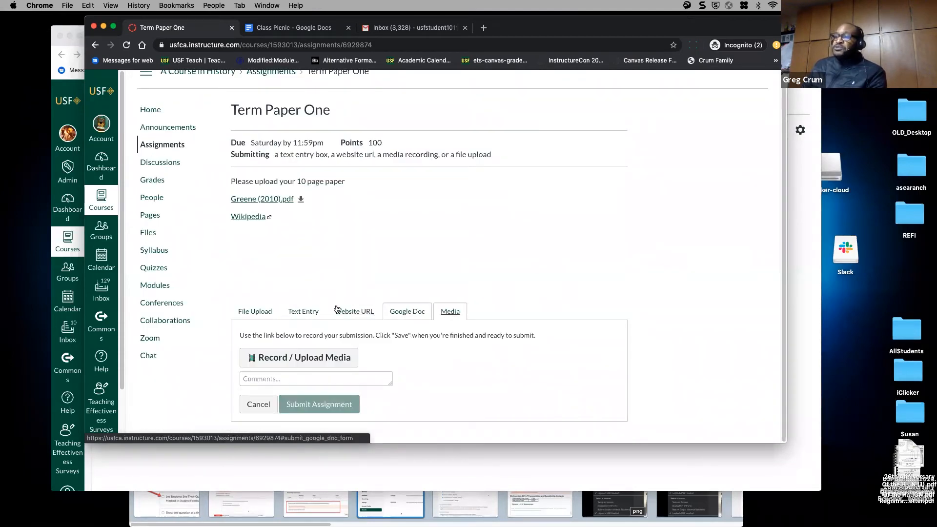
click(303, 311)
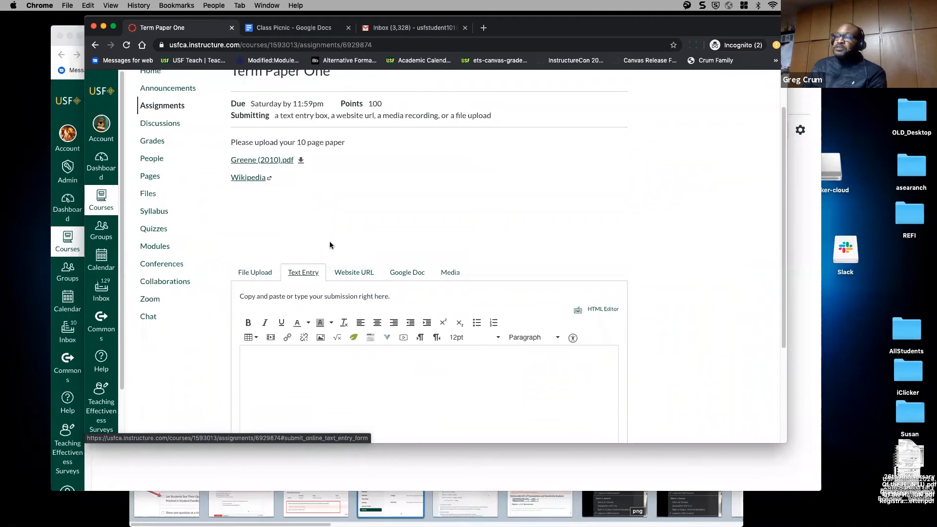
click(255, 274)
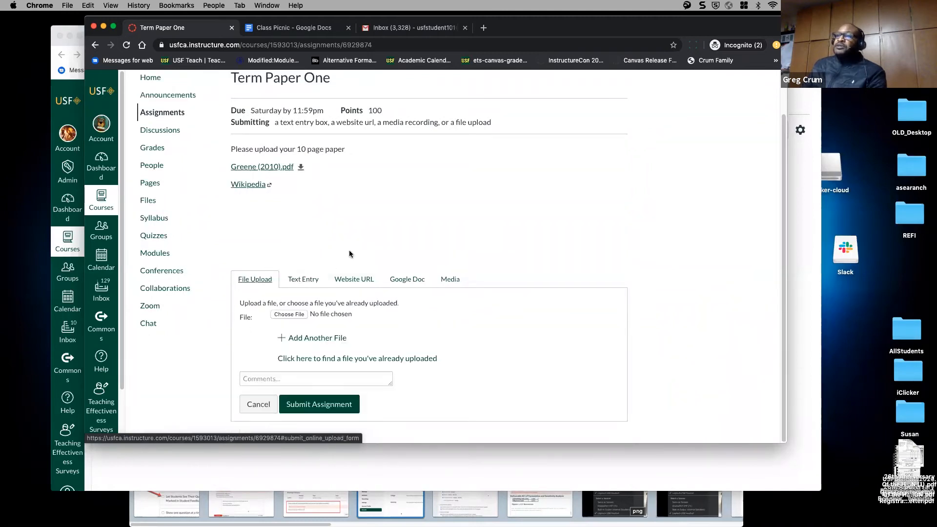
- Attach Modeling the Coriolis Effect.docx to the Term Paper One submission
click(289, 314)
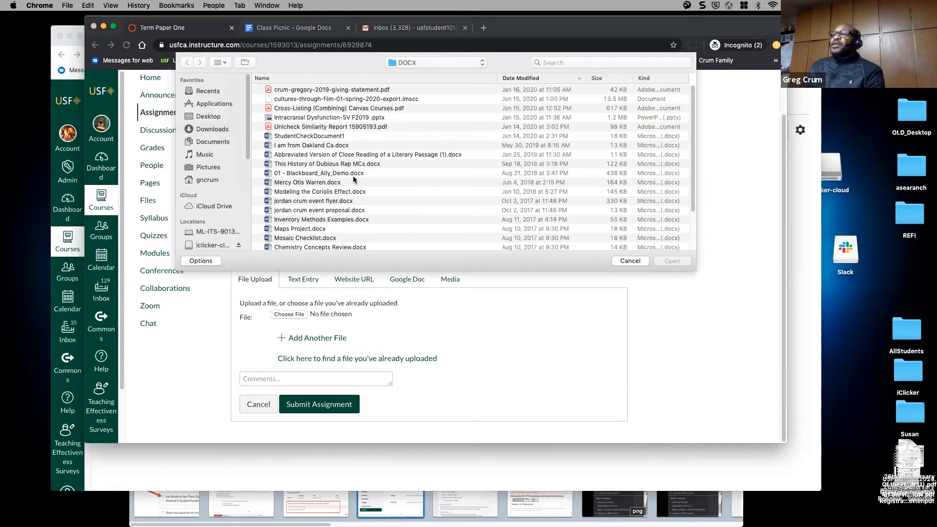
scroll(353, 196, down, 1)
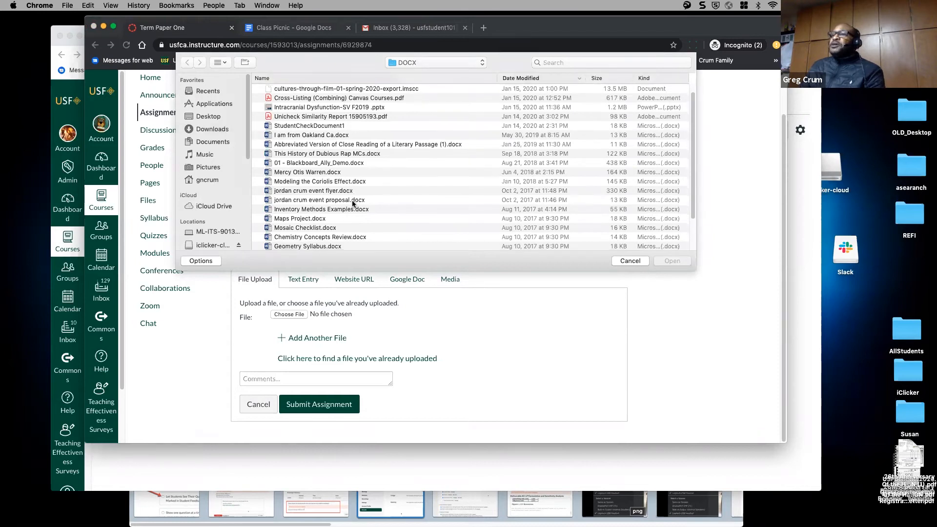
click(331, 182)
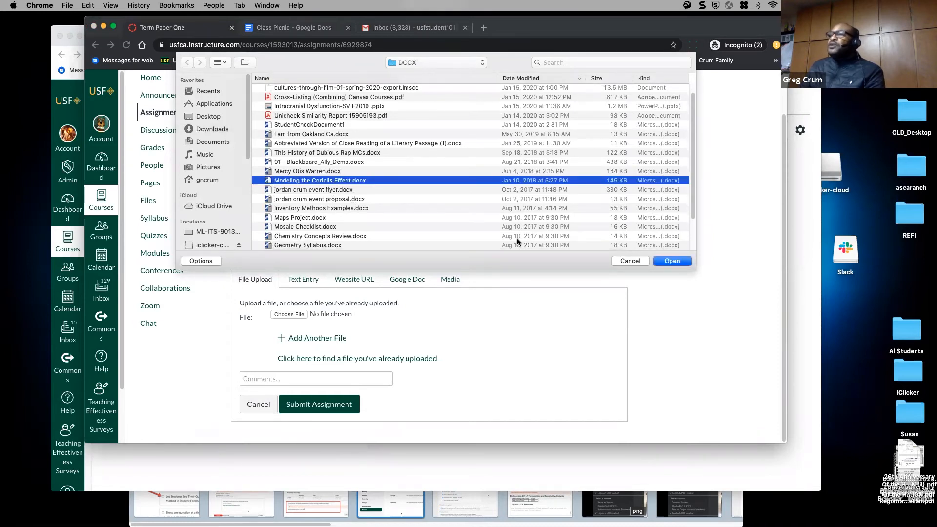
click(669, 261)
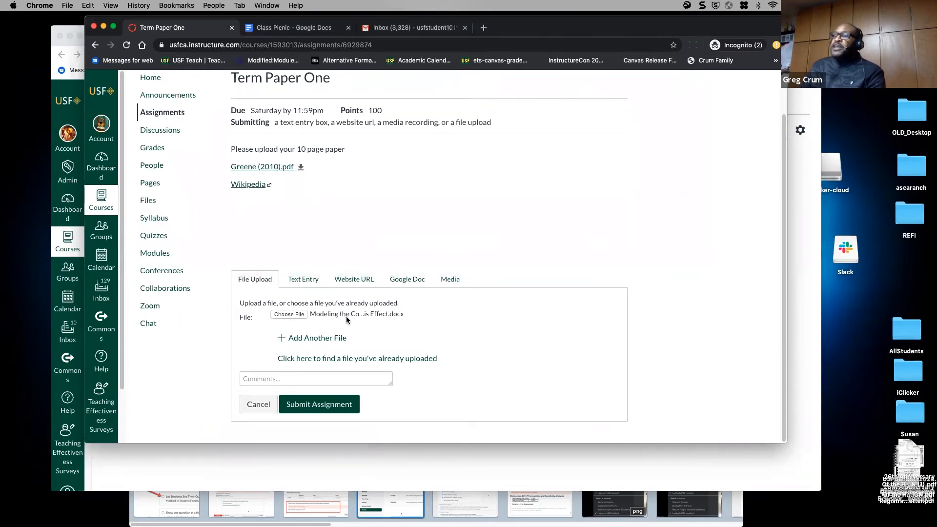
- Add the comment 'Please dont grade hard!' and submit the assignment
click(304, 381)
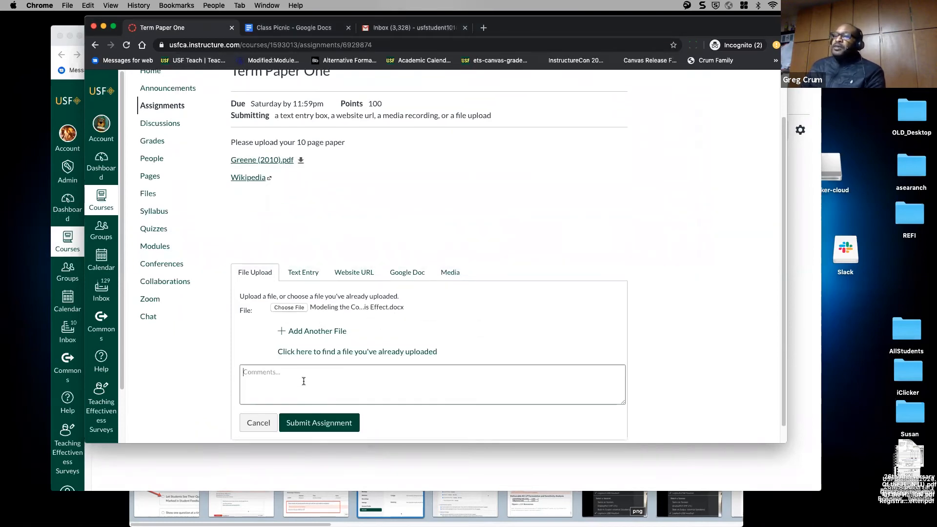
text(Please do)
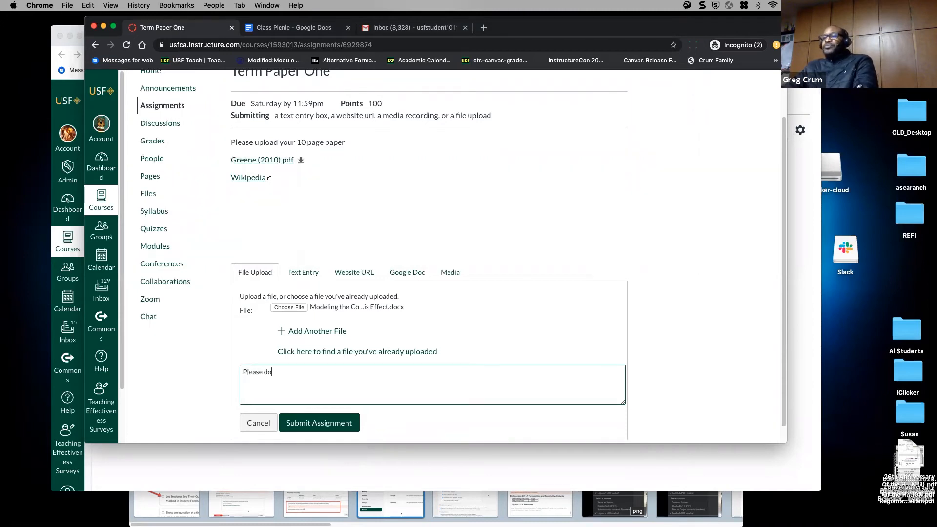
text(nt grade hard!)
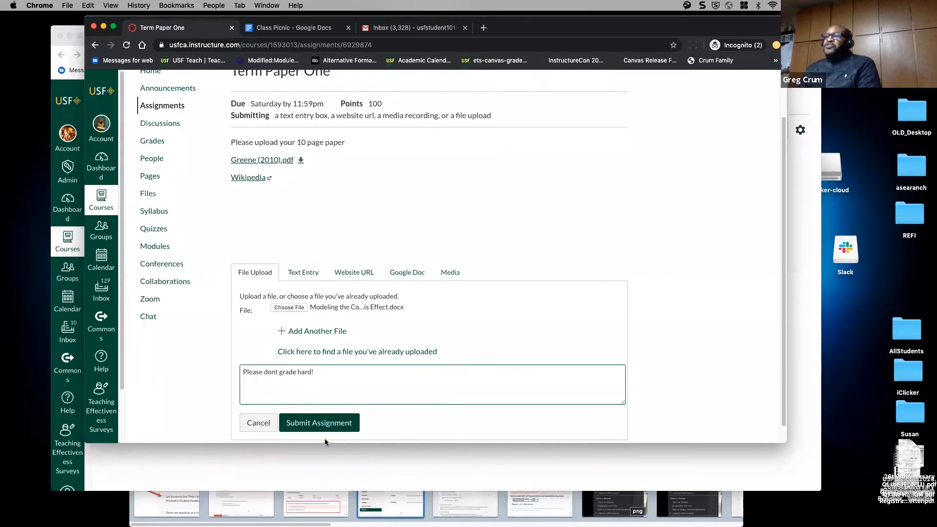
click(330, 424)
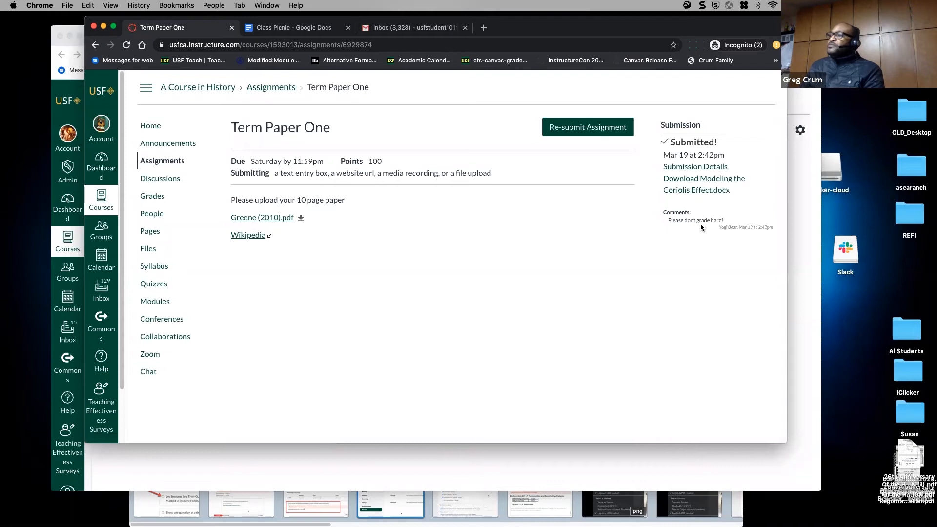
- View the student's grades and the Term Paper One comment, then return to the instructor gradebook
click(159, 200)
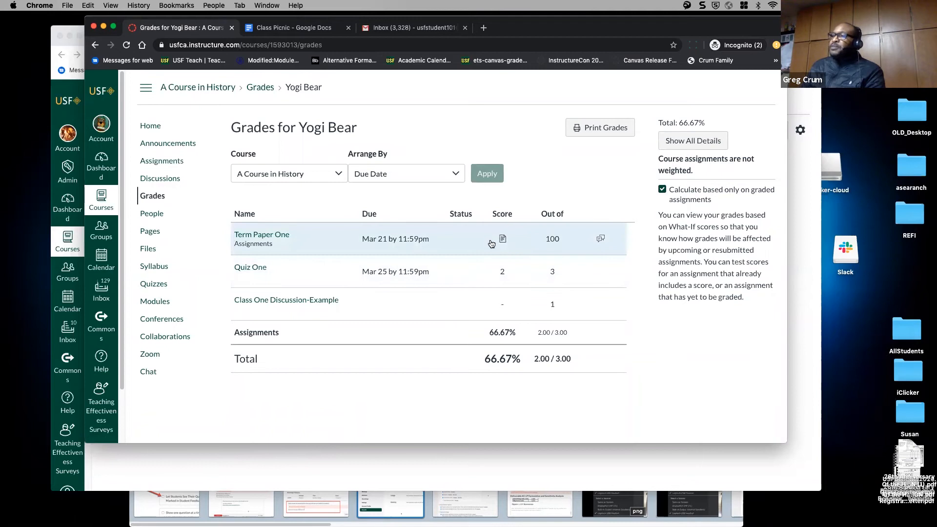
click(600, 241)
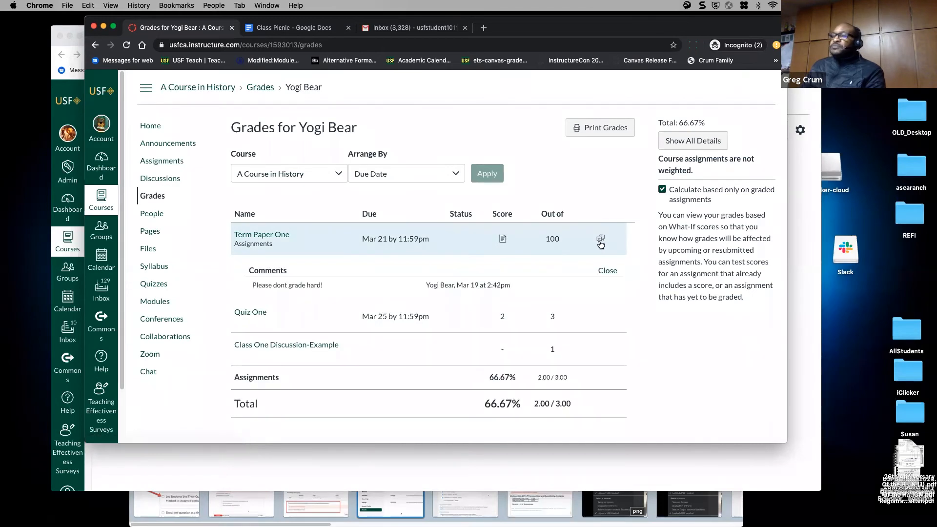
click(601, 242)
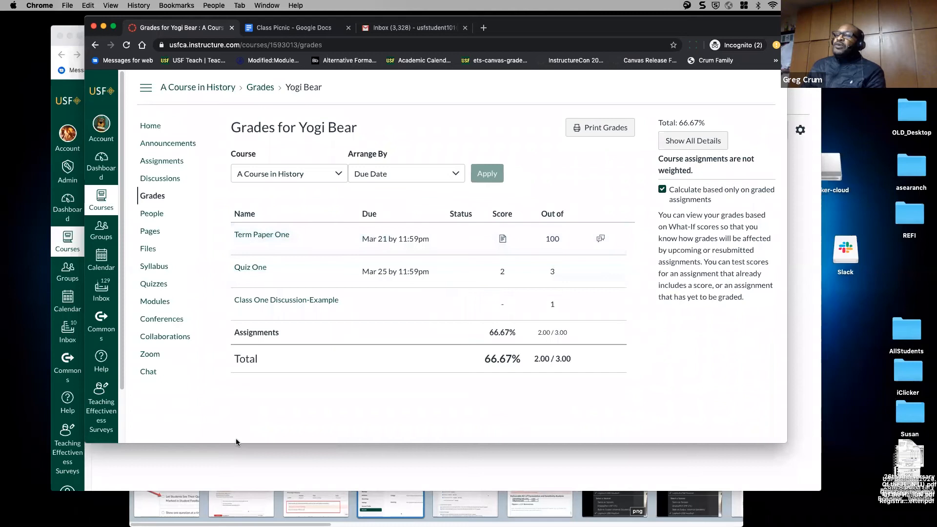
click(227, 474)
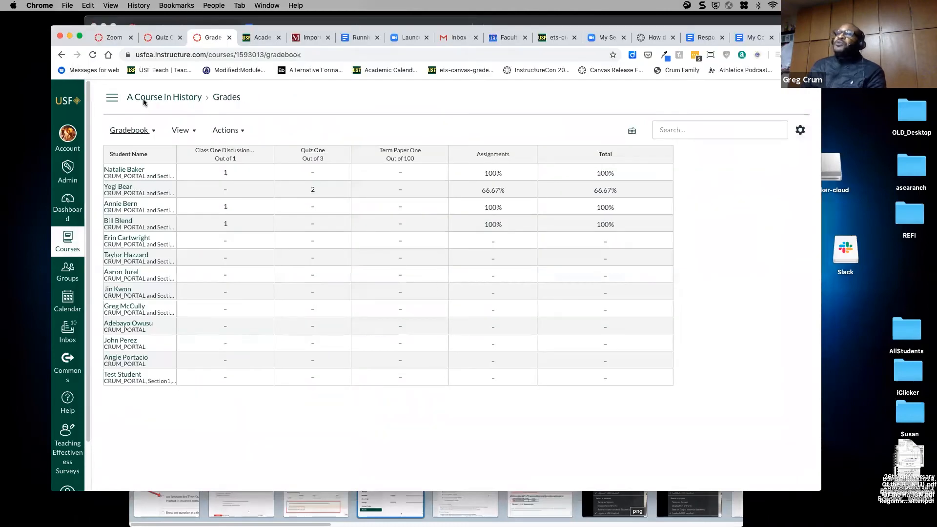
- Reload the gradebook and open the Term Paper One assignment from the course assignments list
click(92, 55)
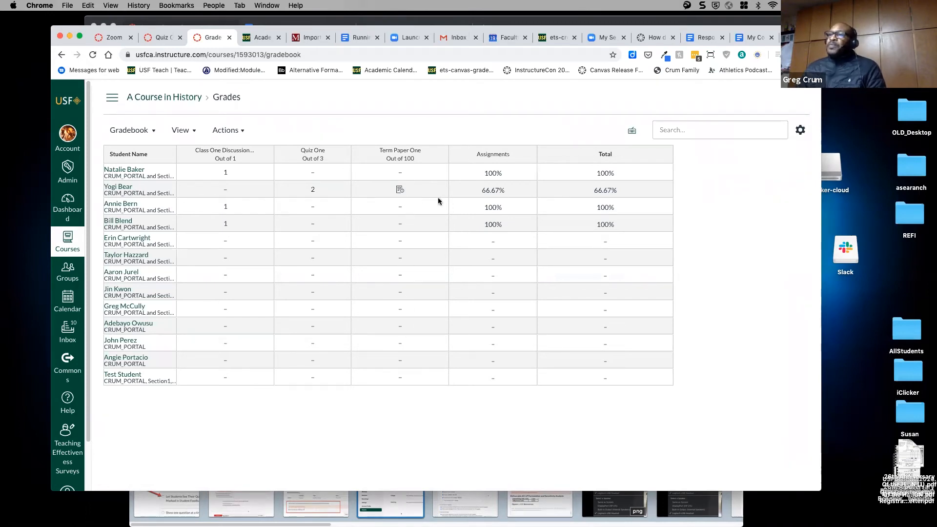
click(112, 100)
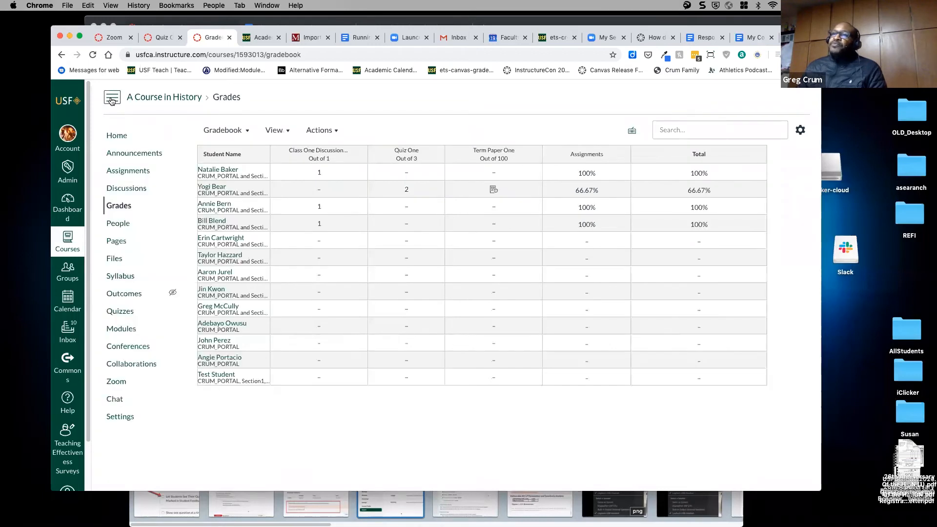
click(131, 171)
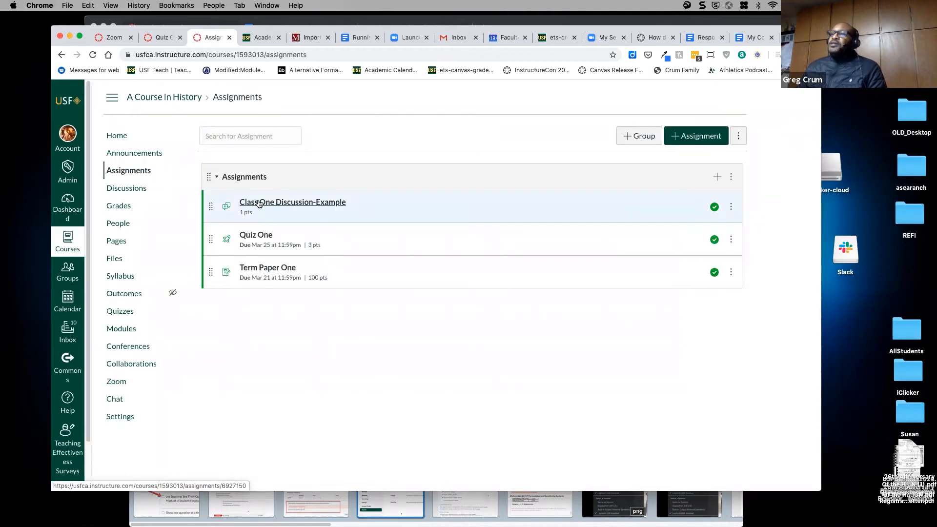
click(260, 270)
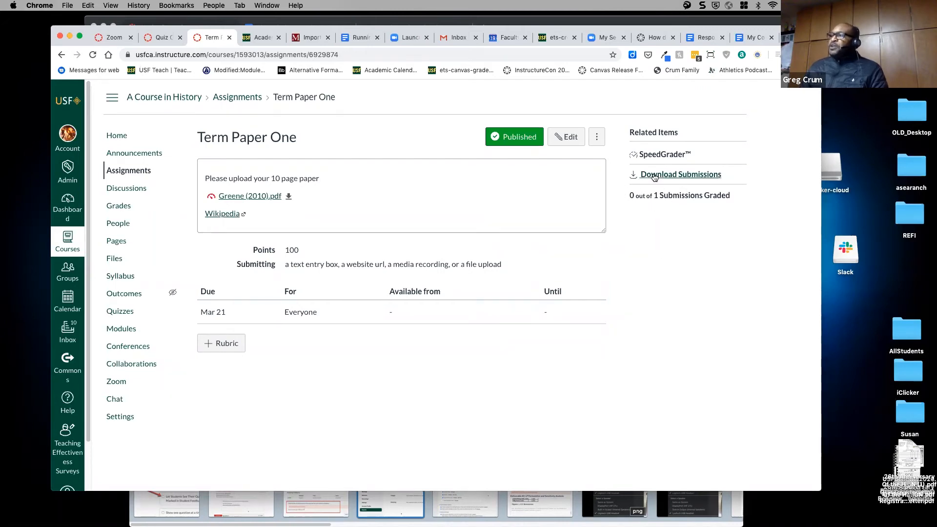
- Open the submission in SpeedGrader and pin a point comment 'great' on the word natural in question 1
click(655, 155)
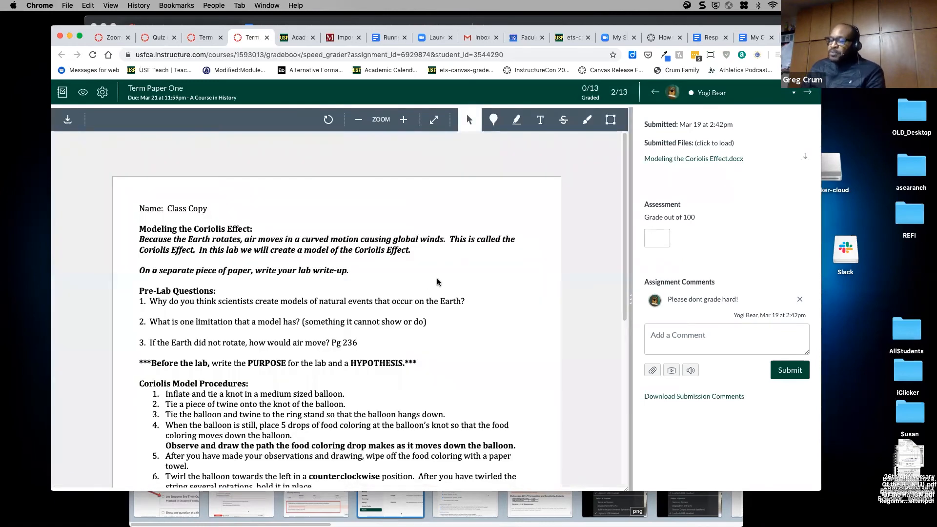
scroll(434, 282, down, 5)
scroll(437, 278, up, 5)
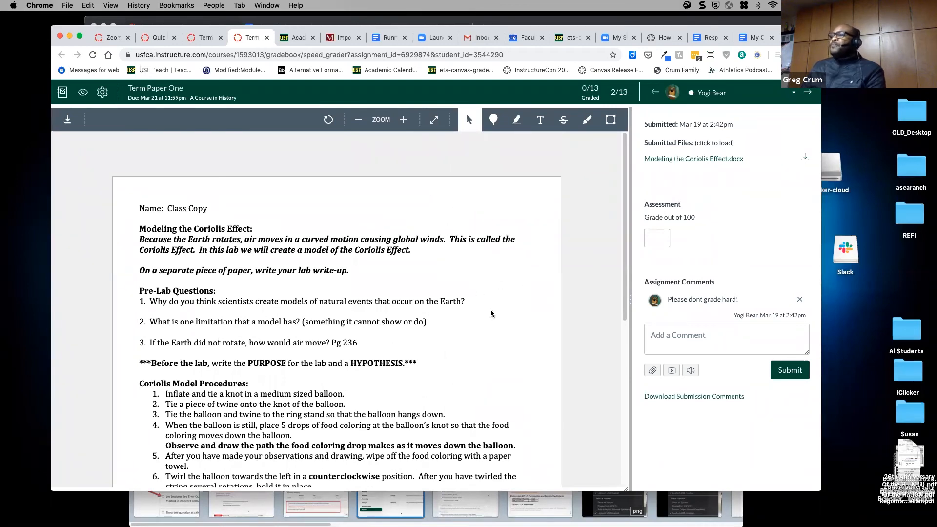
scroll(497, 366, down, 6)
scroll(495, 368, up, 6)
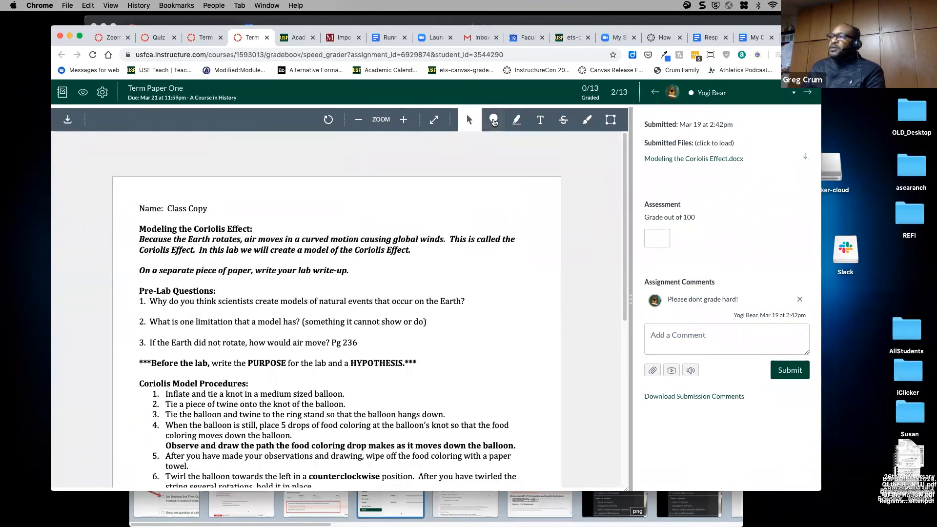
click(493, 119)
click(459, 208)
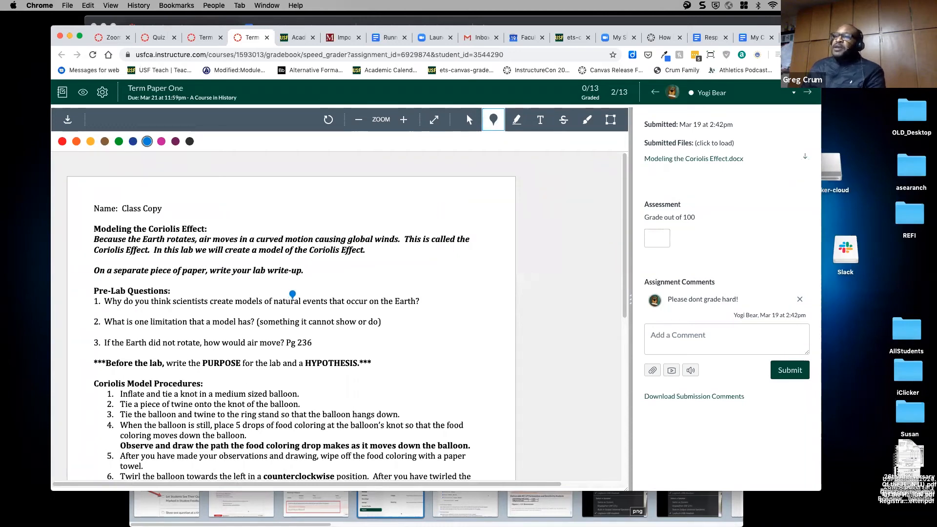
click(293, 296)
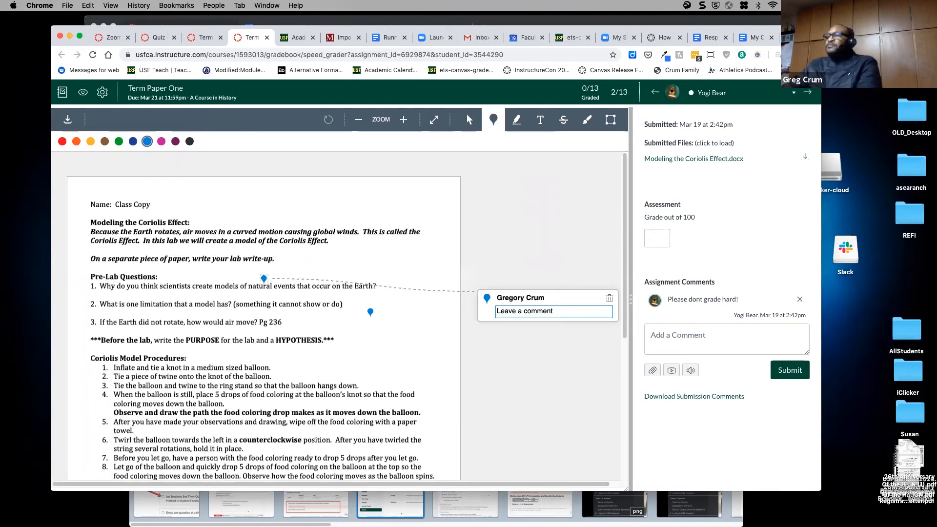
text(great)
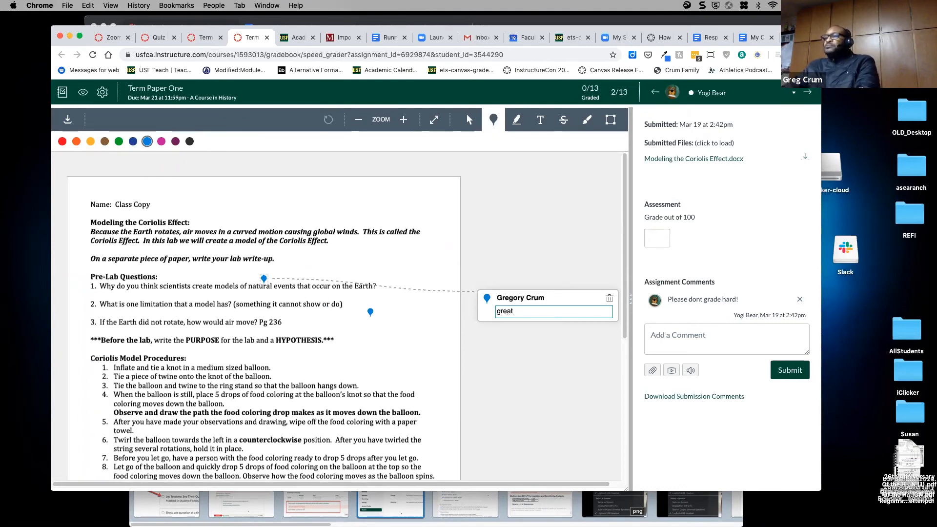
click(486, 387)
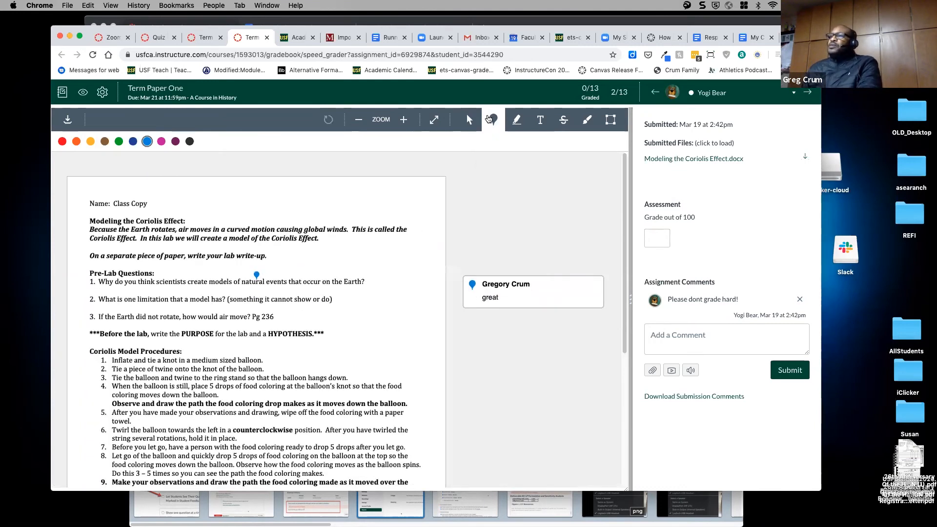
- Highlight the Pre-Lab questions in yellow and add the comment 'good' to the highlight
click(516, 119)
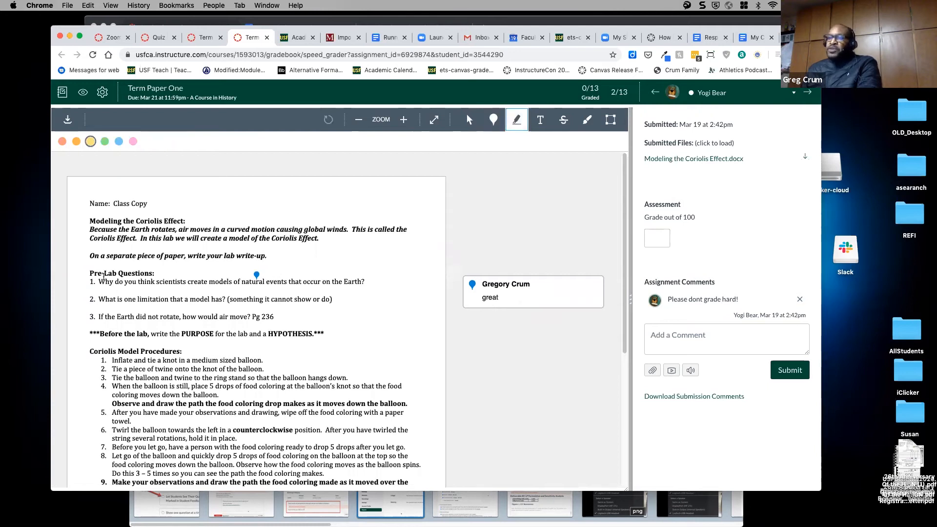
mouse_move(92, 274)
mouse_down()
mouse_move(234, 331)
mouse_move(359, 340)
mouse_up()
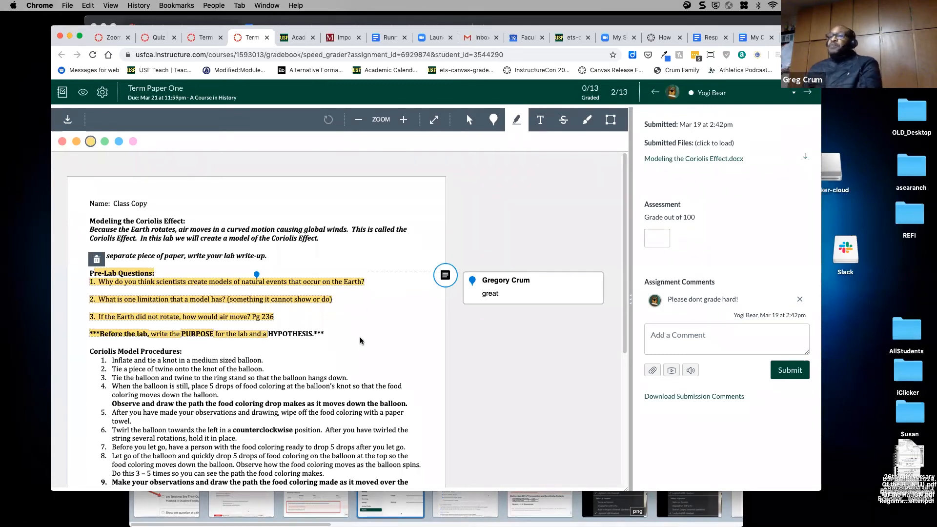
click(275, 340)
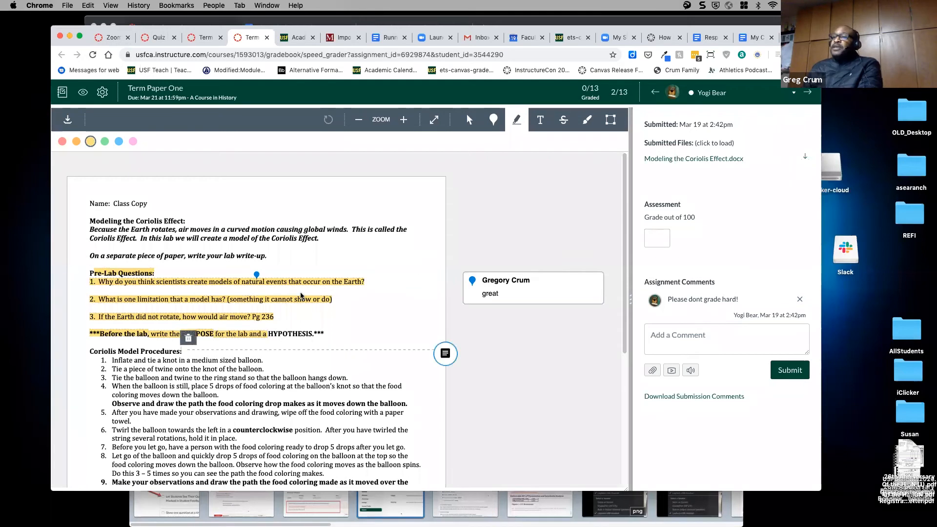
click(445, 355)
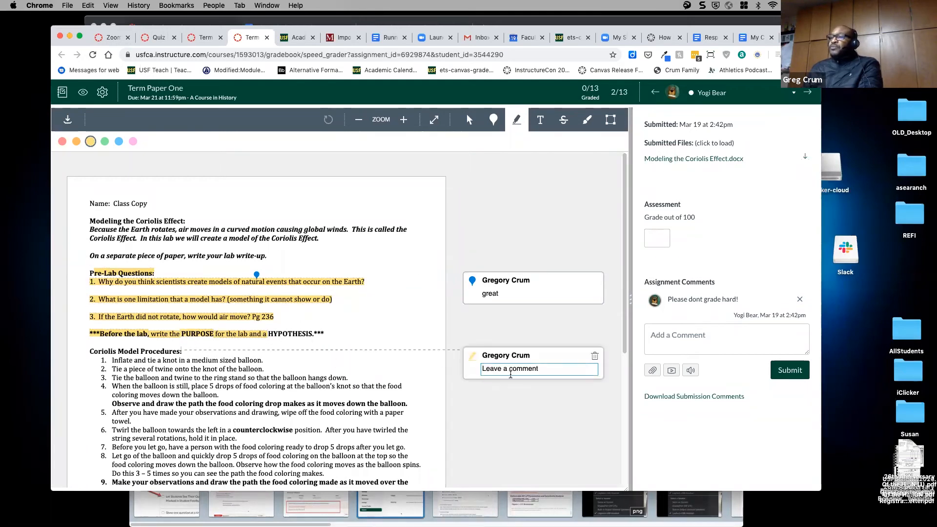
text(good)
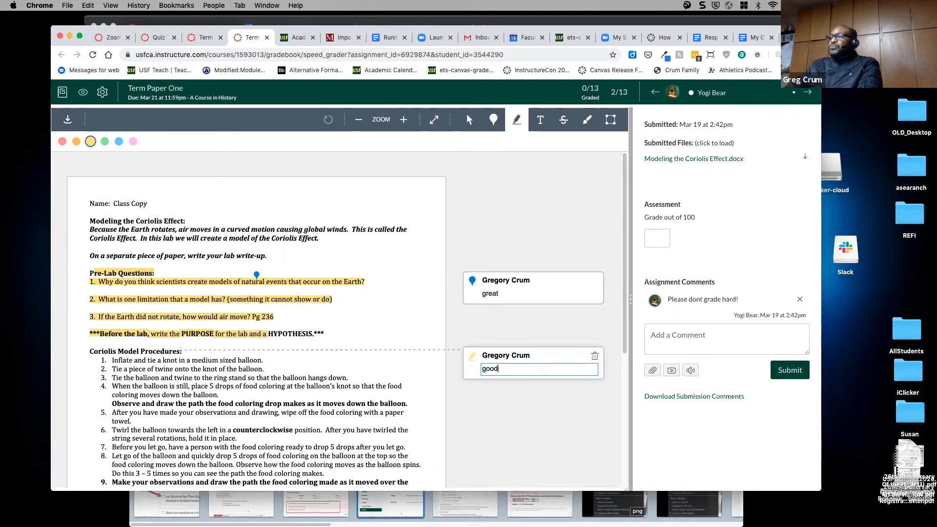
click(531, 423)
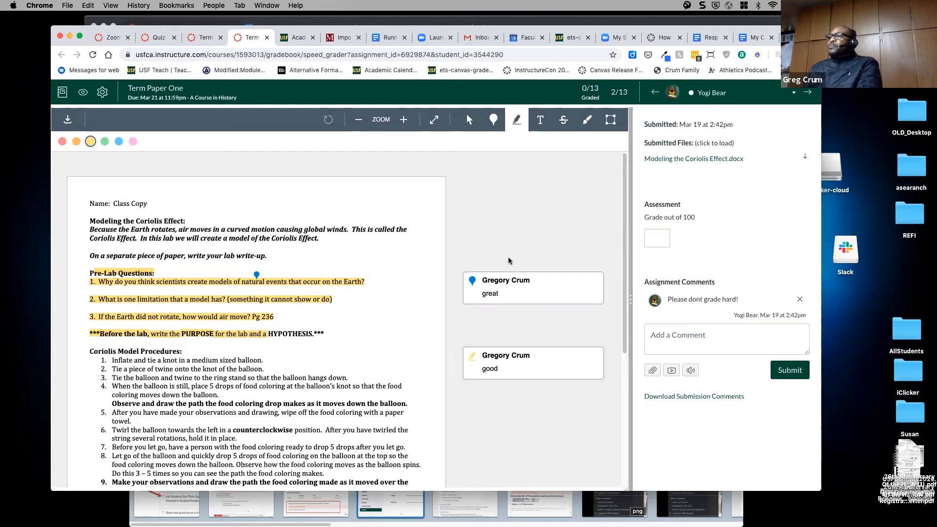
- Post a 'Great work' comment addressed to the student and grade Term Paper One 99 out of 100
click(675, 341)
text(Great work)
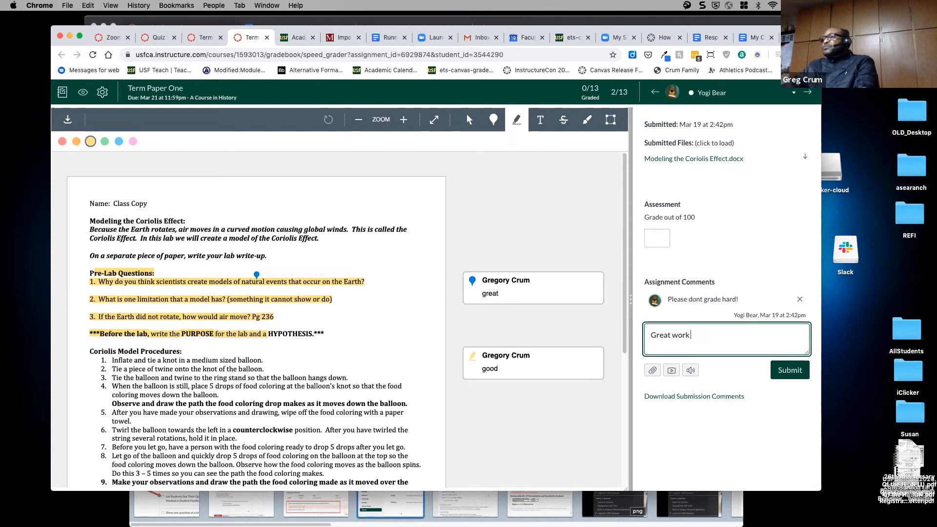
text( Yogi!)
click(782, 372)
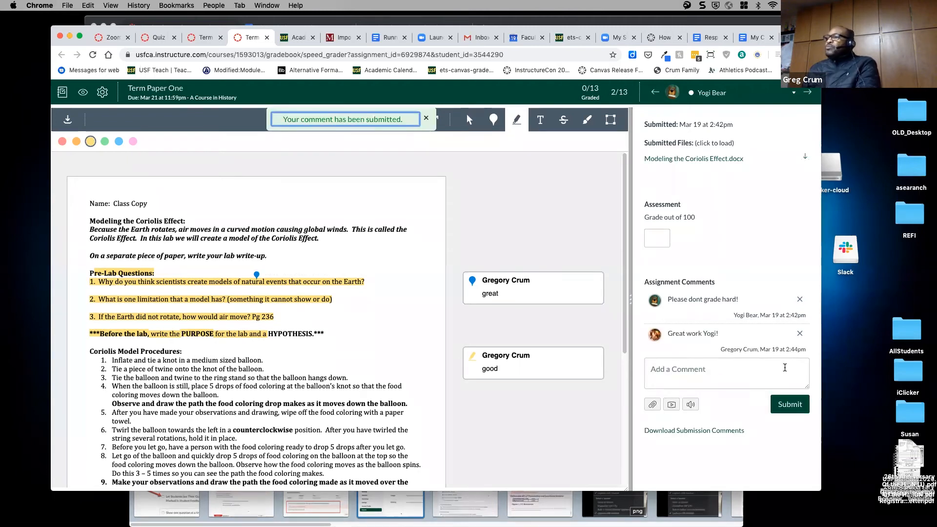
click(663, 241)
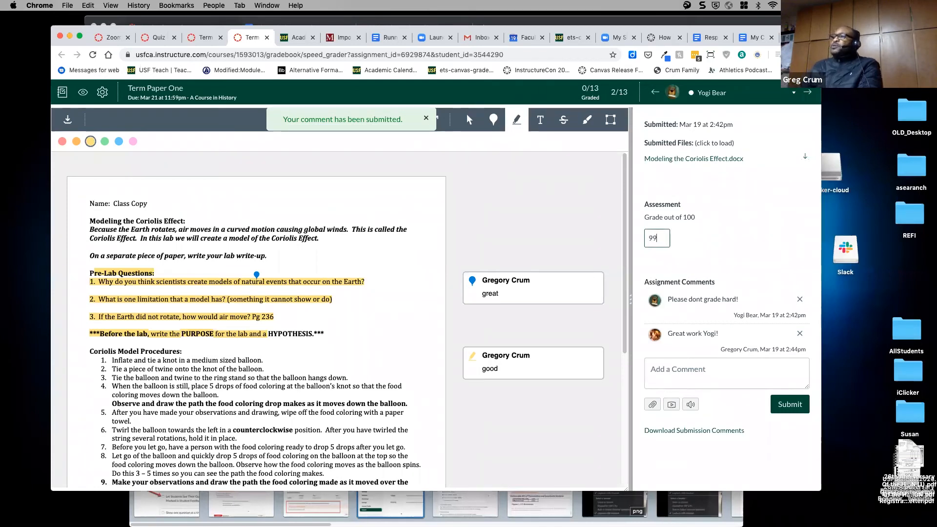
key(Return)
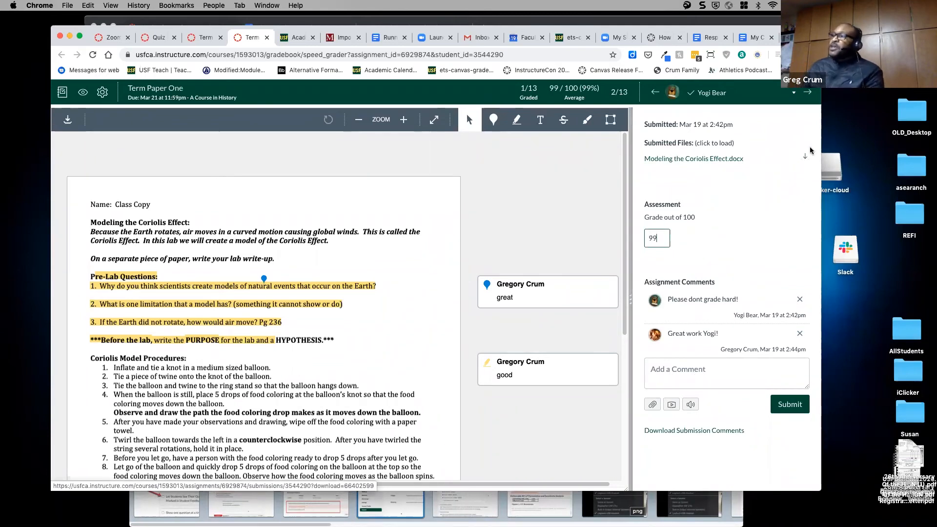
click(652, 404)
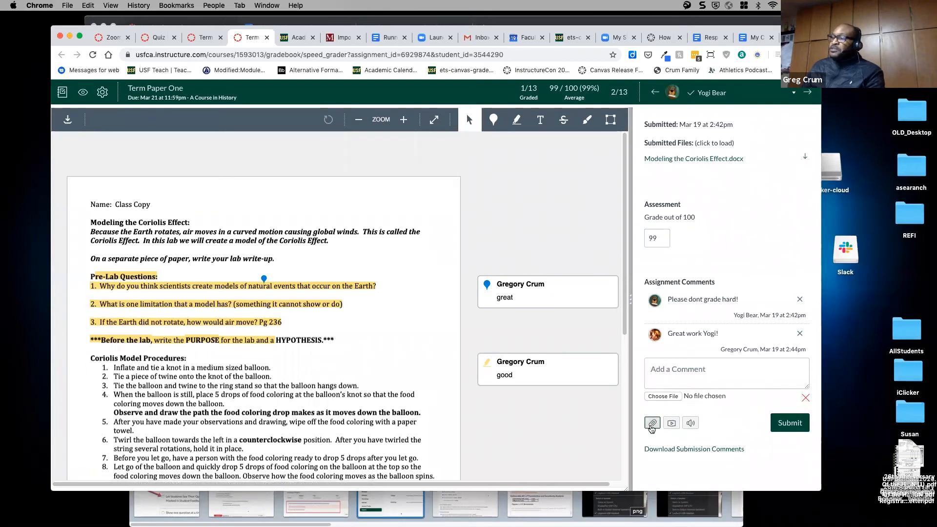
click(805, 398)
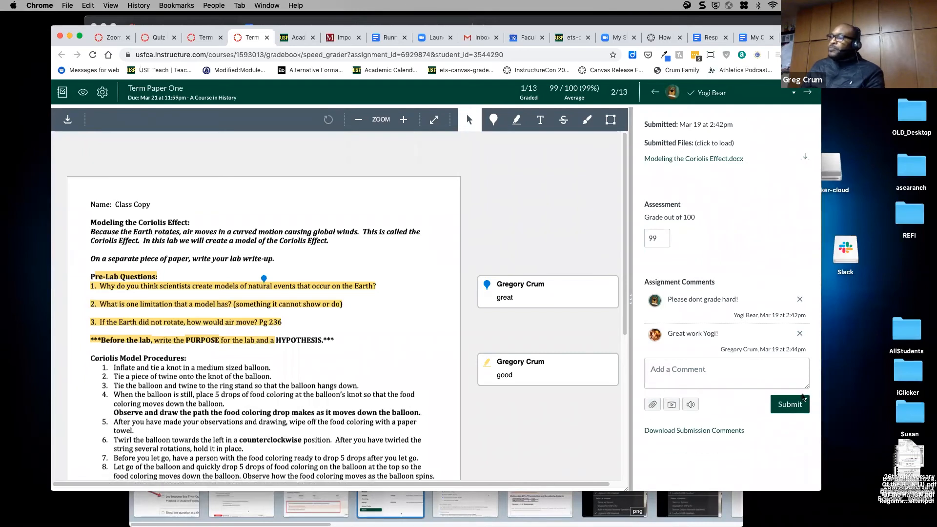
click(671, 406)
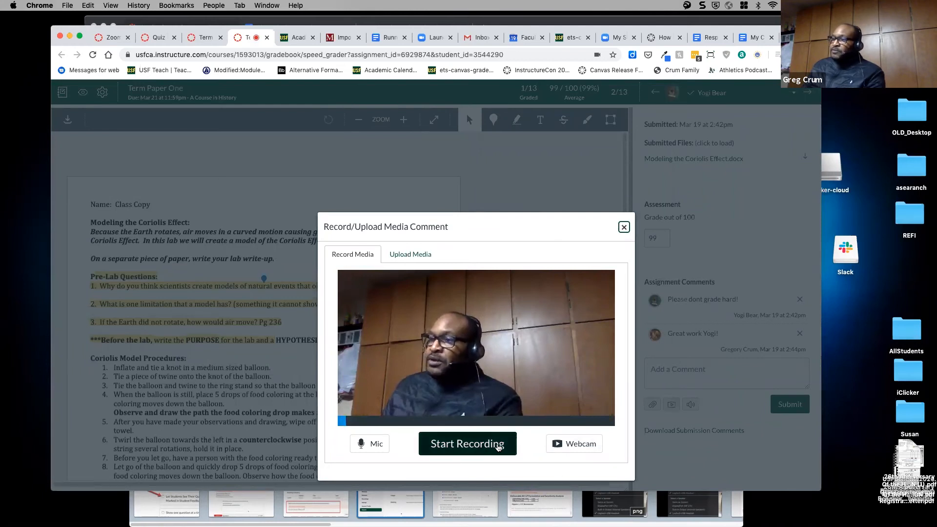
click(575, 449)
click(566, 423)
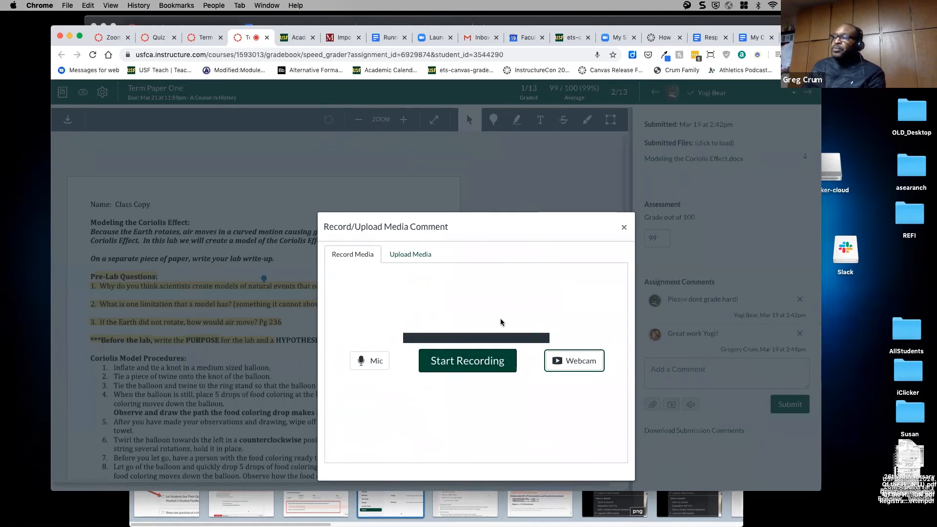
click(623, 228)
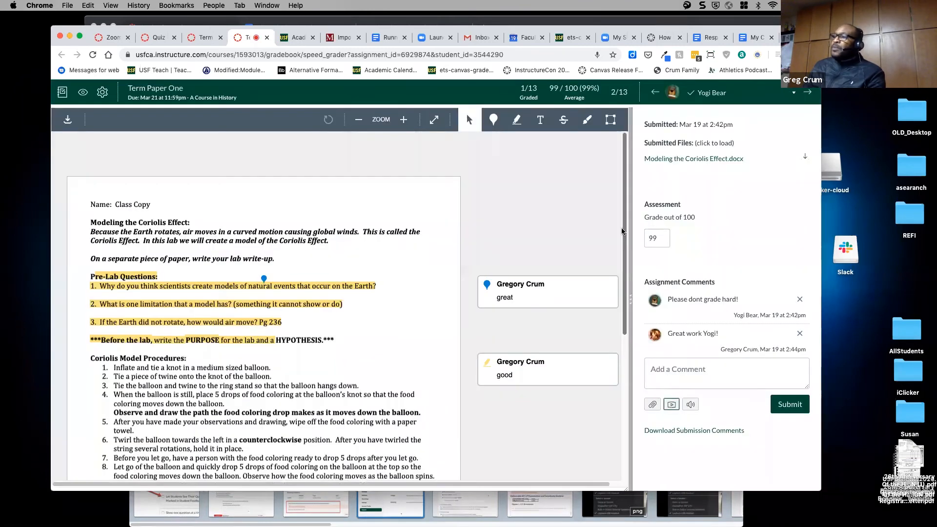
click(690, 406)
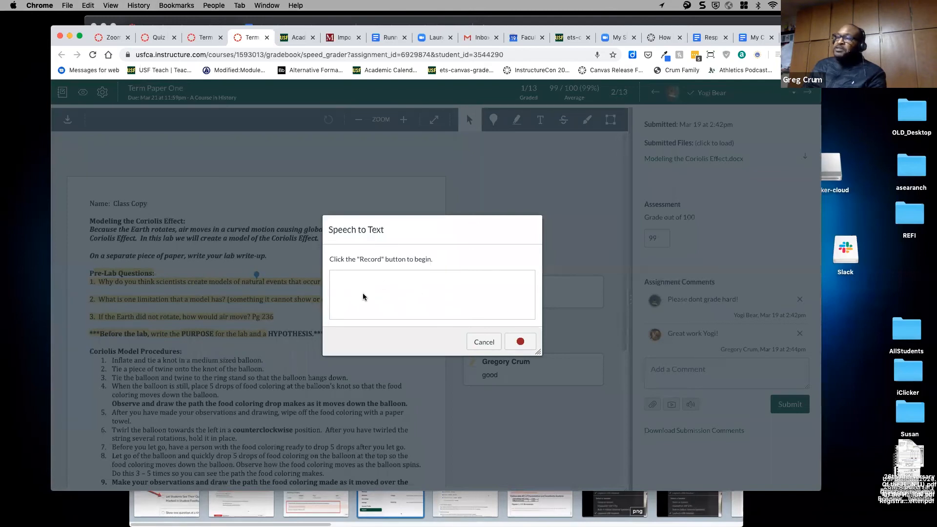
click(493, 350)
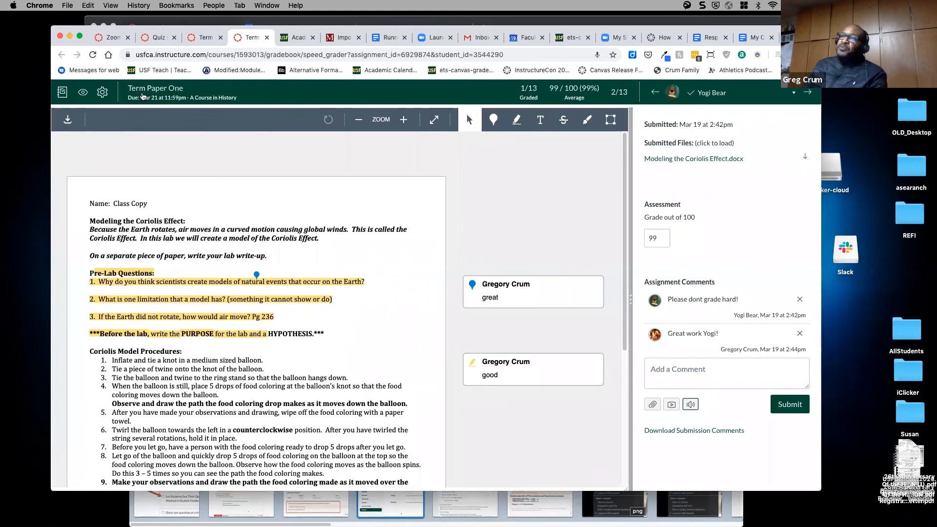
click(62, 92)
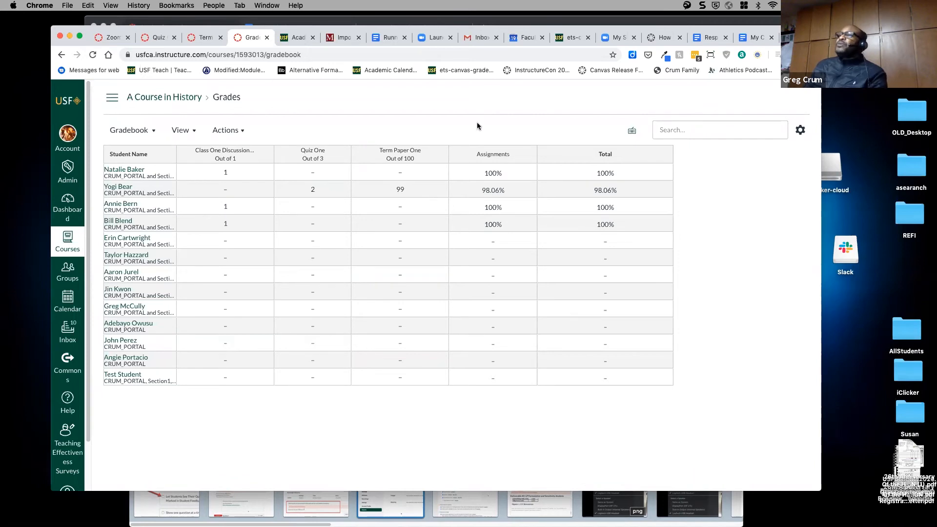
- Refresh the student's grades showing Term Paper One at 99/100 and open its submission details with comments
click(542, 24)
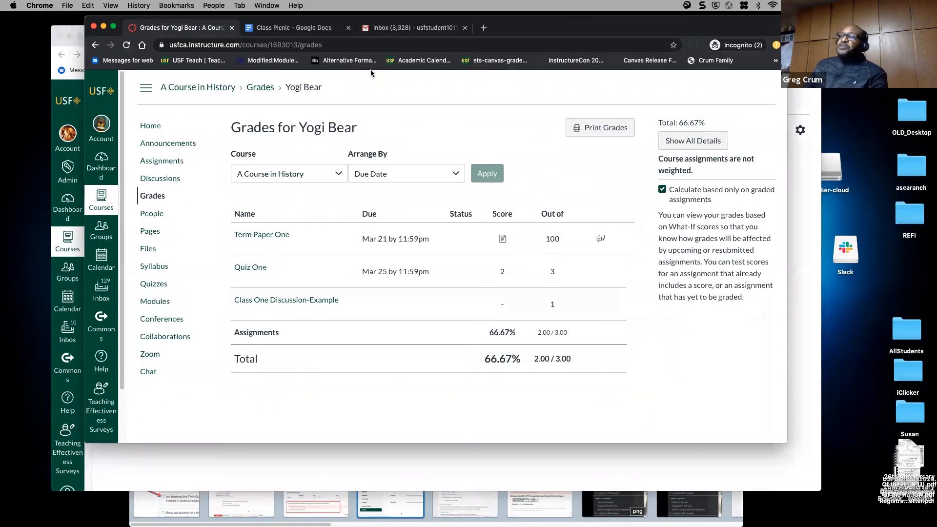
click(127, 46)
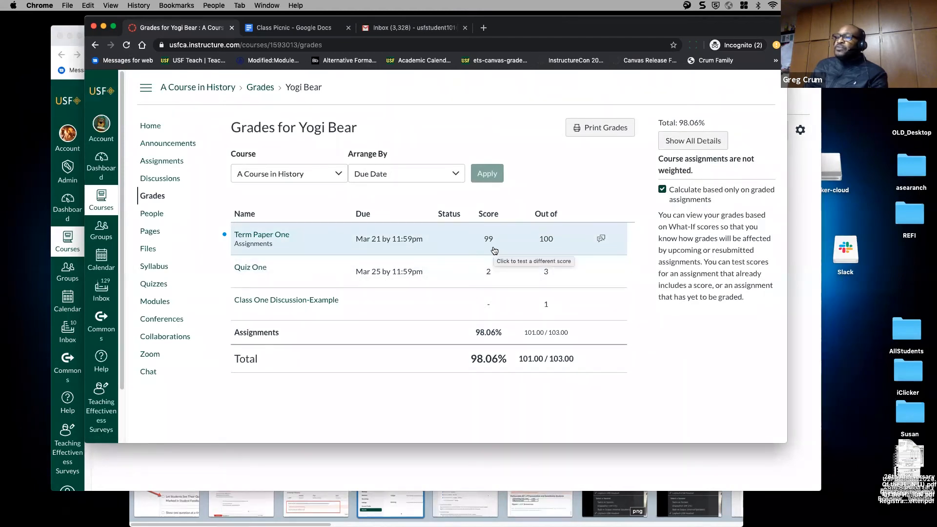
click(601, 239)
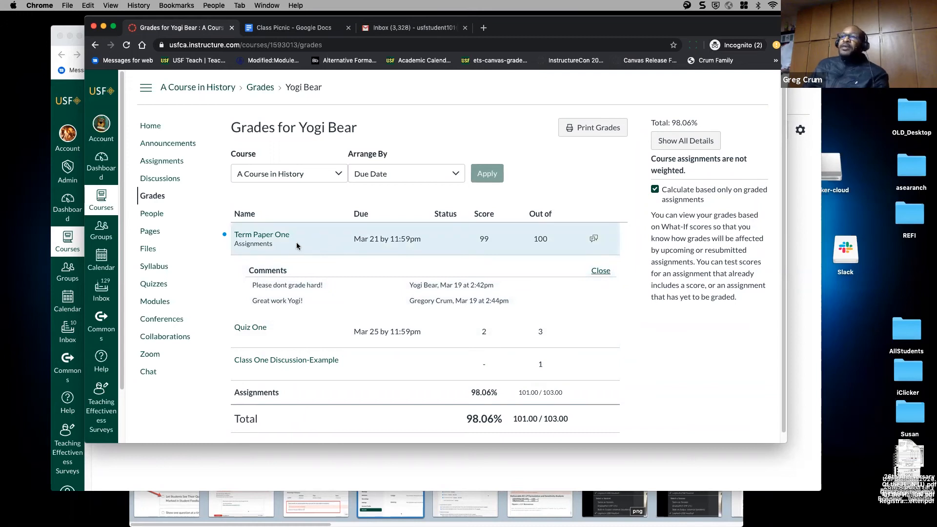
click(272, 237)
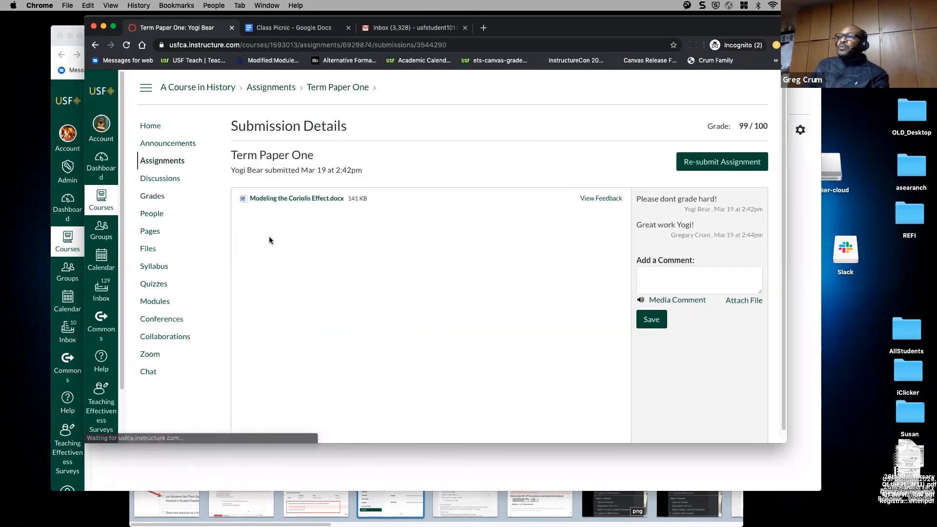
- Preview the annotated Coriolis paper with the 'great' and 'good' notes, then move the student window aside
click(601, 202)
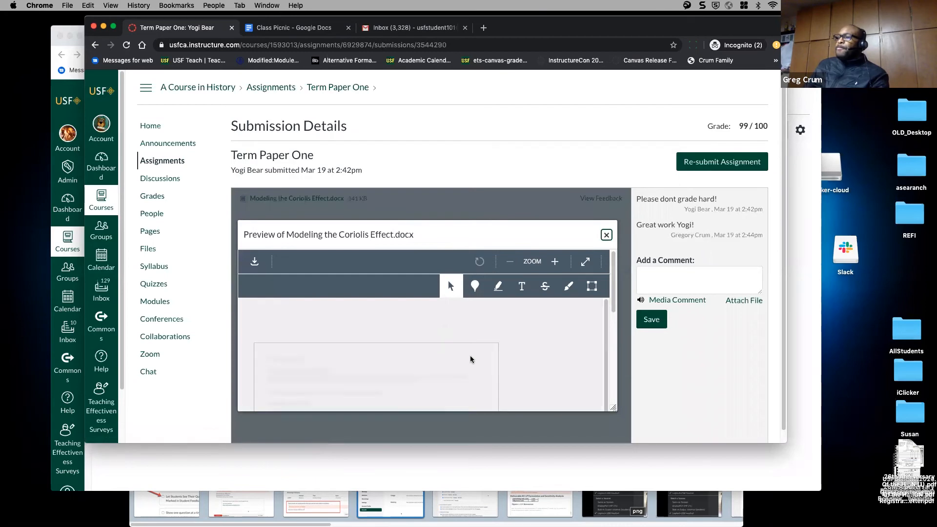
scroll(470, 358, down, 5)
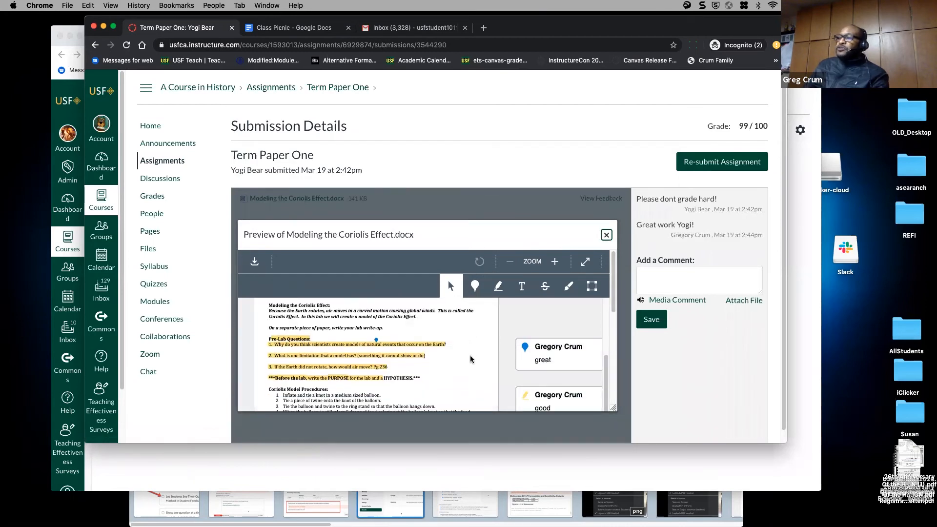
scroll(470, 357, down, 3)
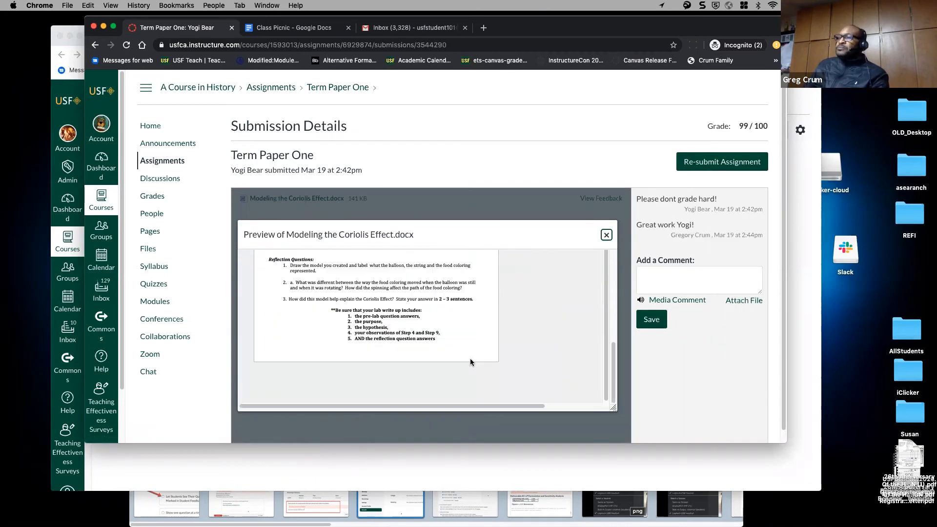
scroll(471, 359, up, 4)
scroll(471, 362, down, 3)
scroll(470, 362, up, 3)
scroll(470, 362, up, 3)
scroll(470, 361, down, 3)
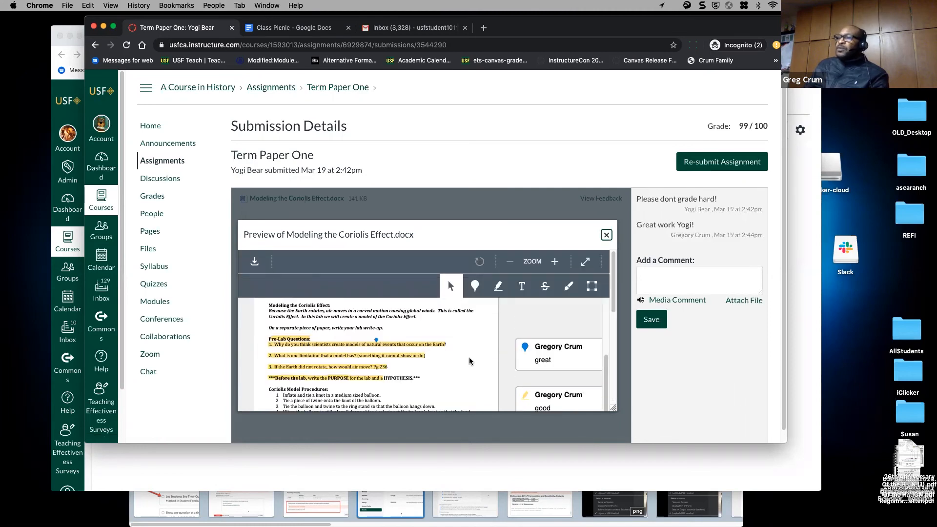
scroll(459, 351, up, 4)
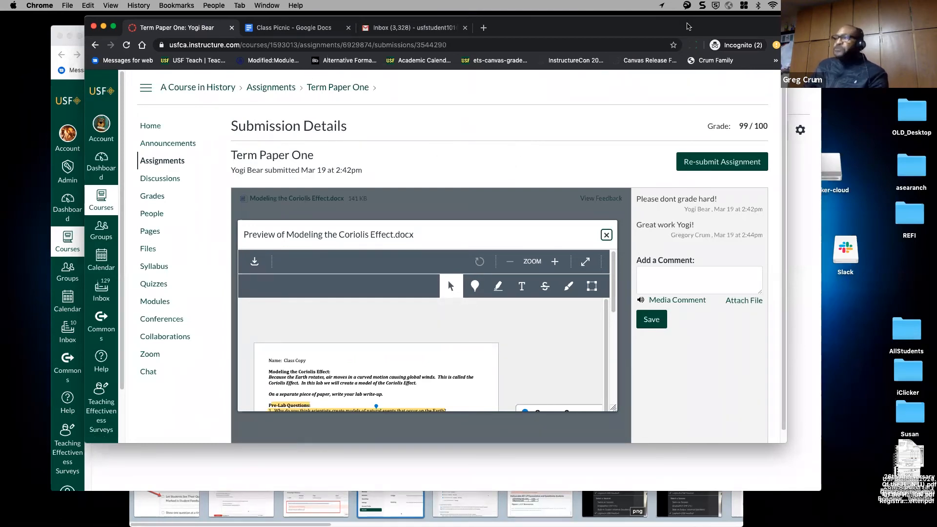
drag(687, 26, 704, 130)
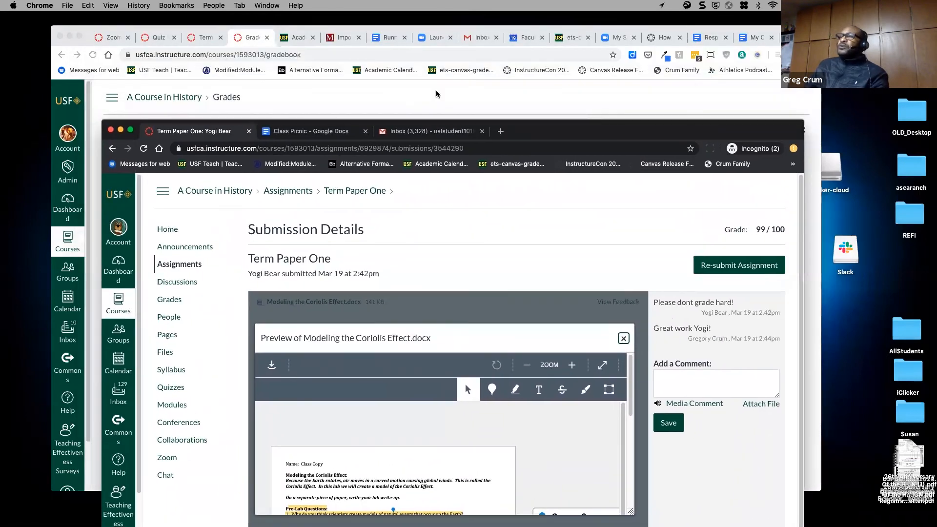
- Enter a Term Paper One grade of 77 for the first student in the grade detail tray
click(419, 94)
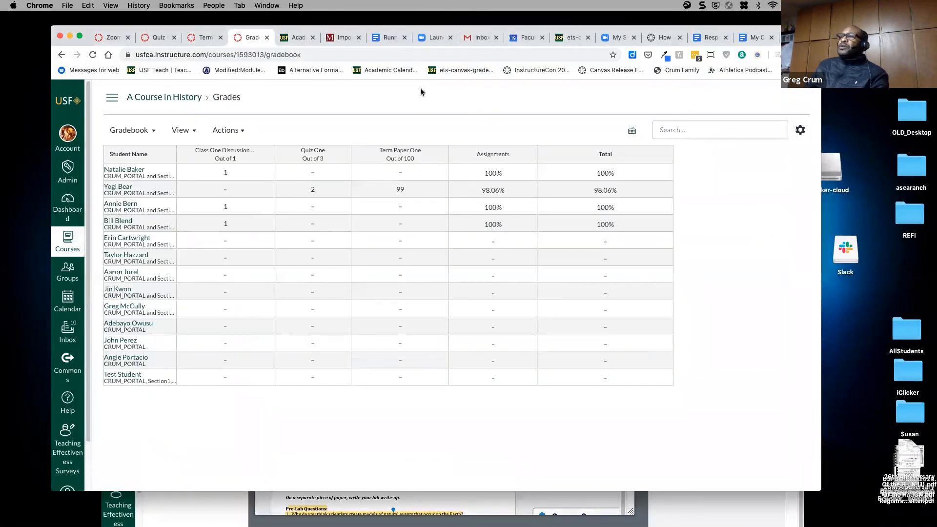
click(427, 170)
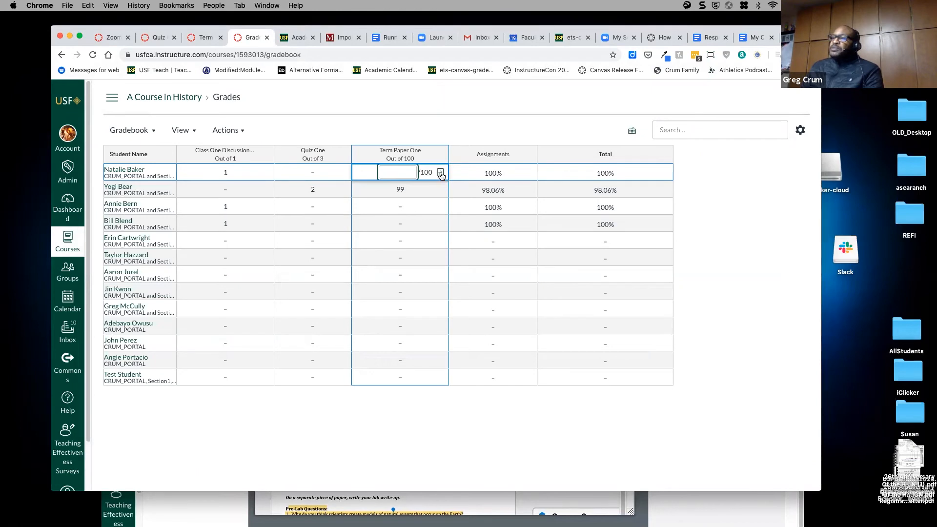
click(441, 174)
click(715, 230)
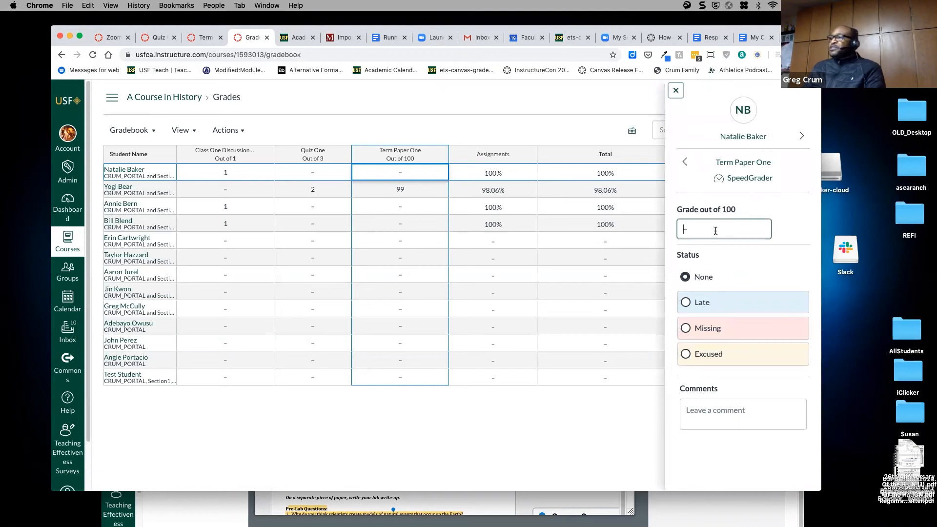
text(77)
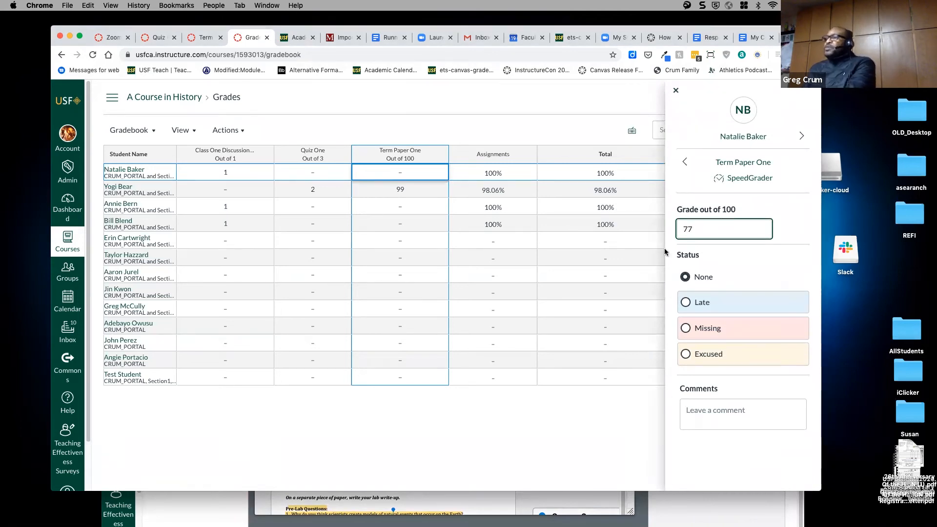
- Step through the following students in the grade tray, then close it
click(684, 165)
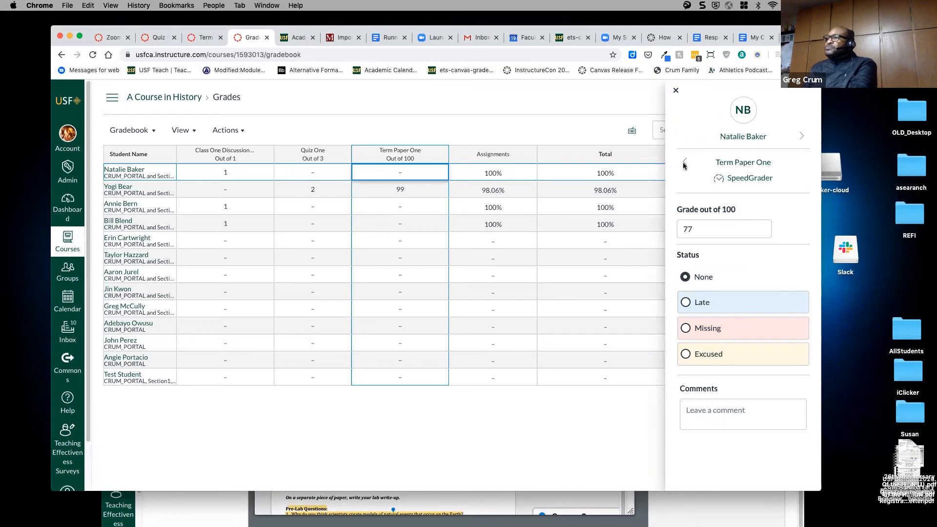
click(798, 136)
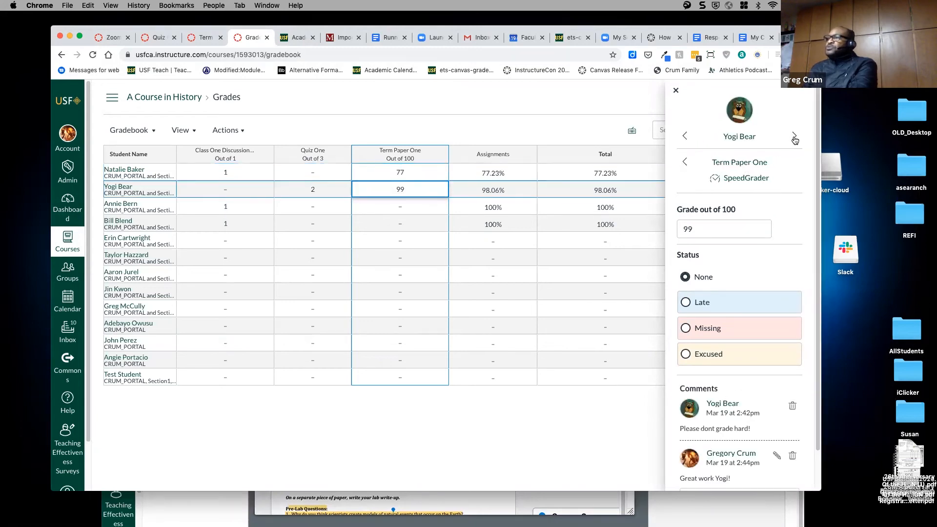
click(795, 137)
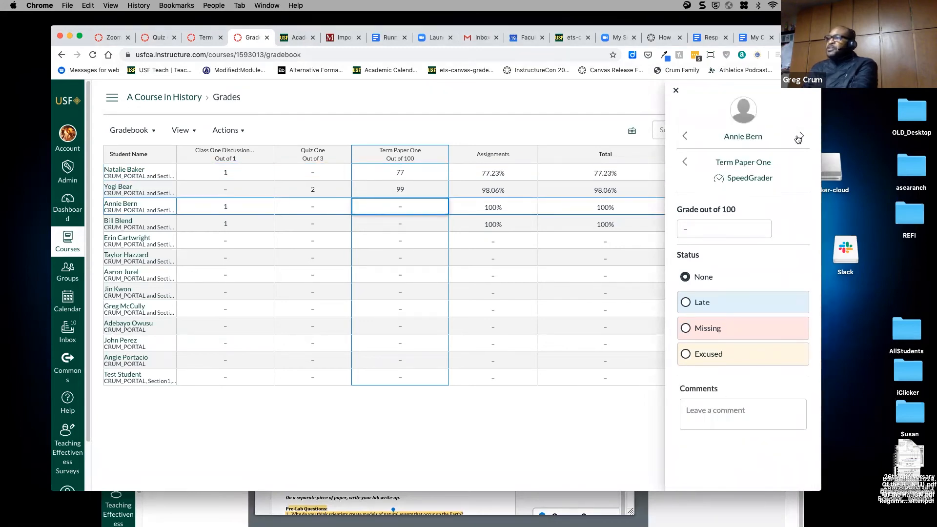
click(800, 137)
click(800, 136)
click(799, 136)
click(800, 137)
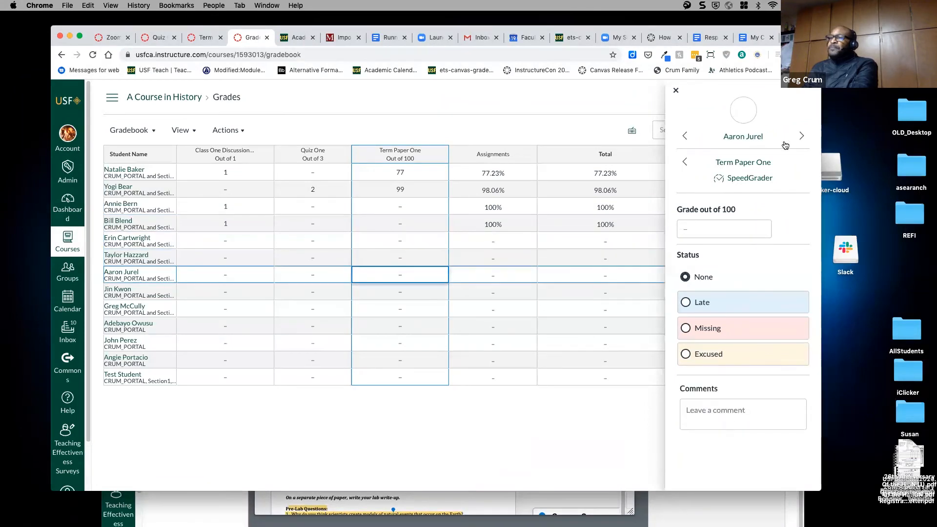
click(535, 455)
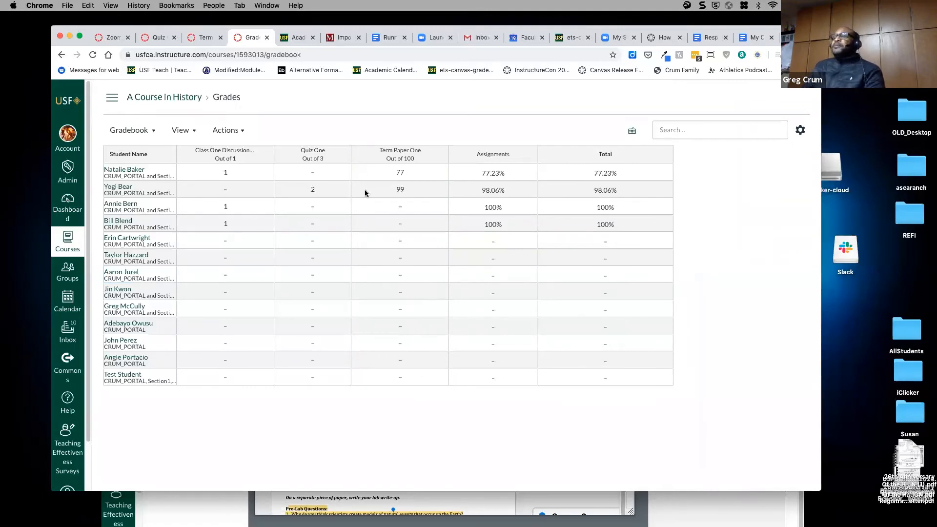
click(439, 156)
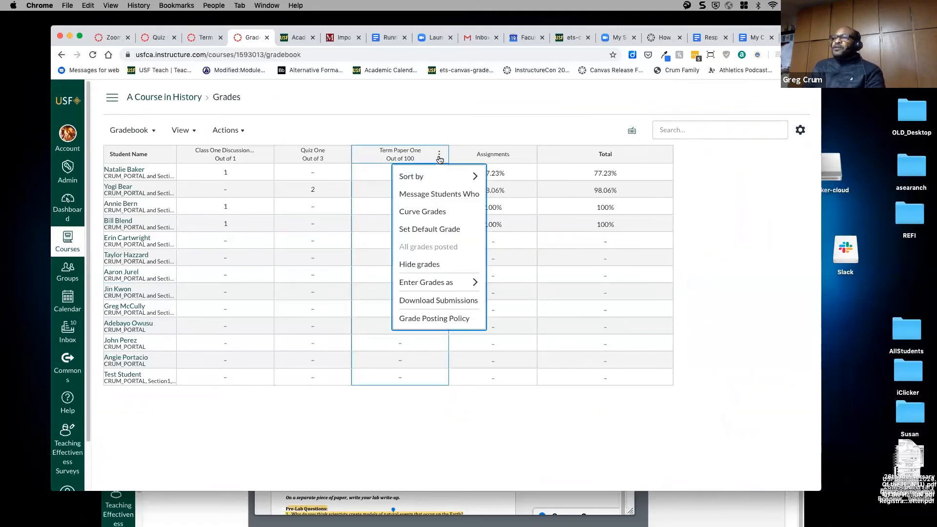
click(426, 231)
click(433, 294)
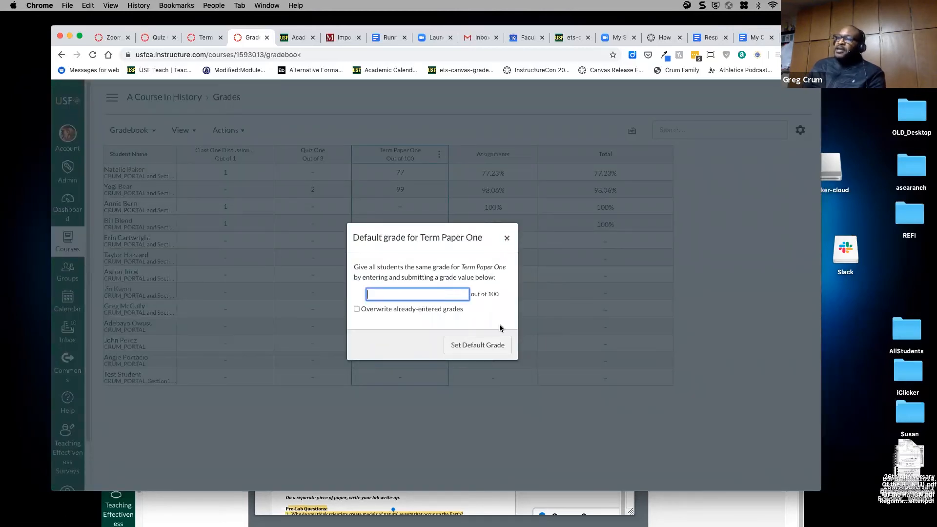
click(507, 238)
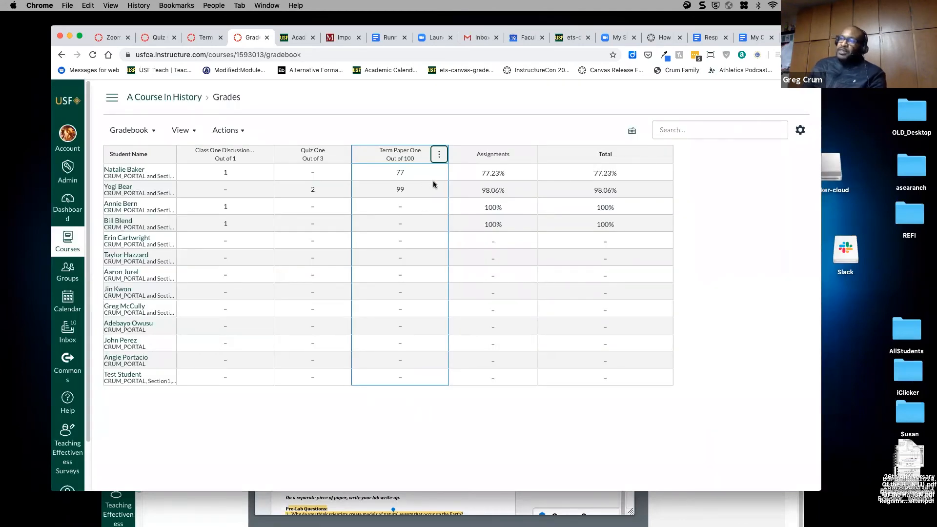
click(440, 156)
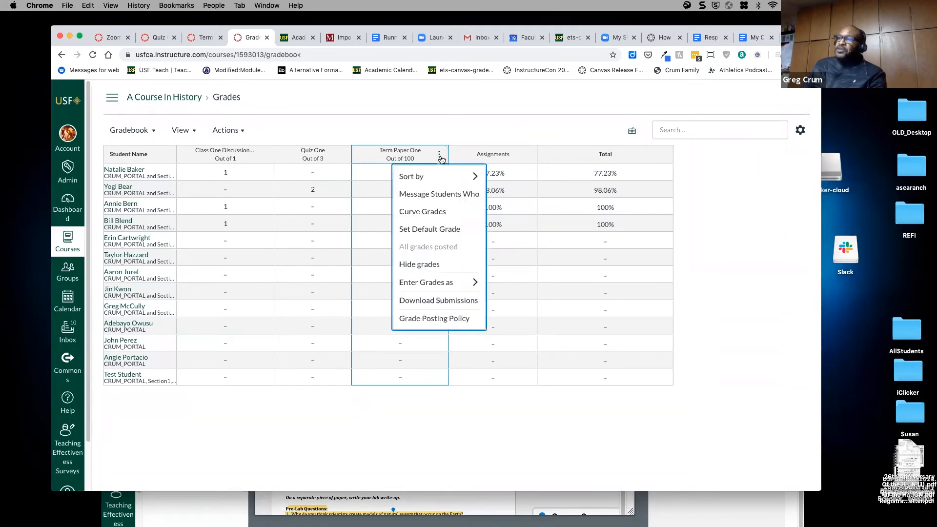
click(447, 195)
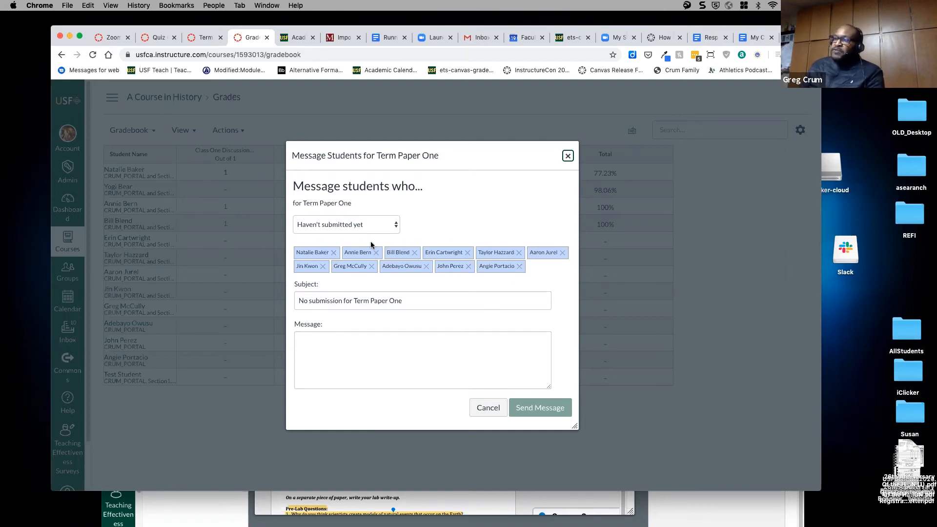
click(320, 341)
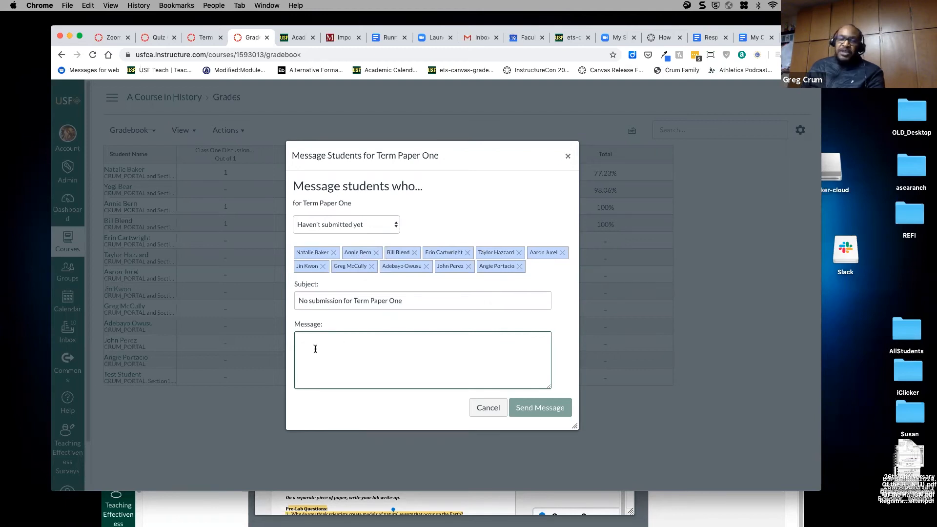
click(359, 228)
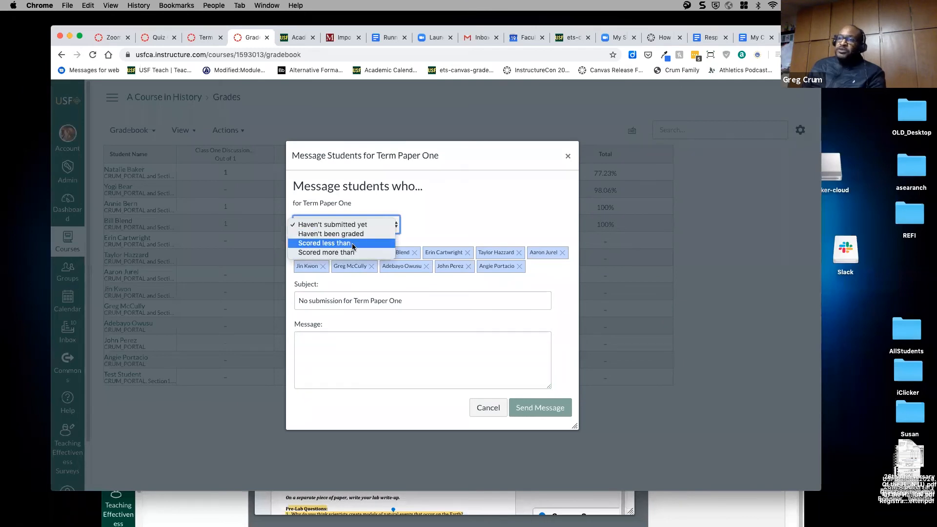
click(494, 222)
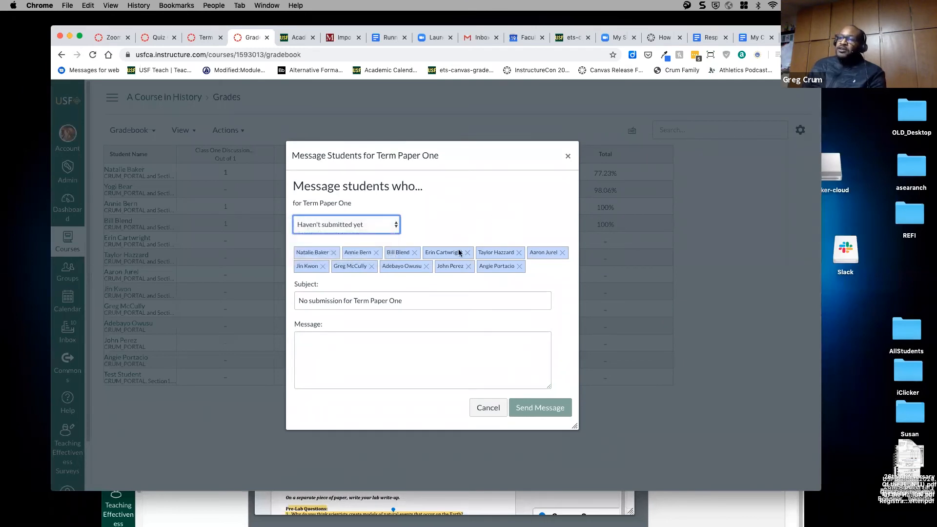
click(479, 411)
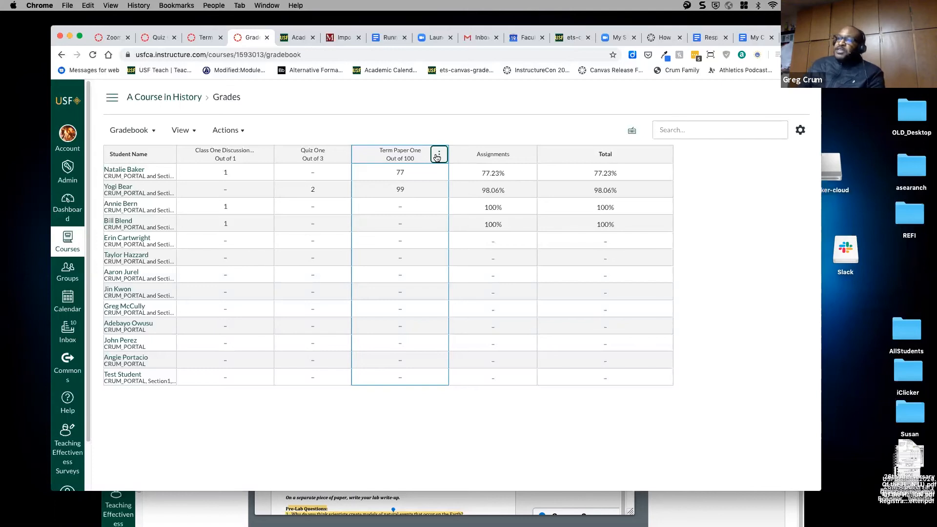
- Glance at the Term Paper One column options, then go back to the A Course in History home page
click(441, 156)
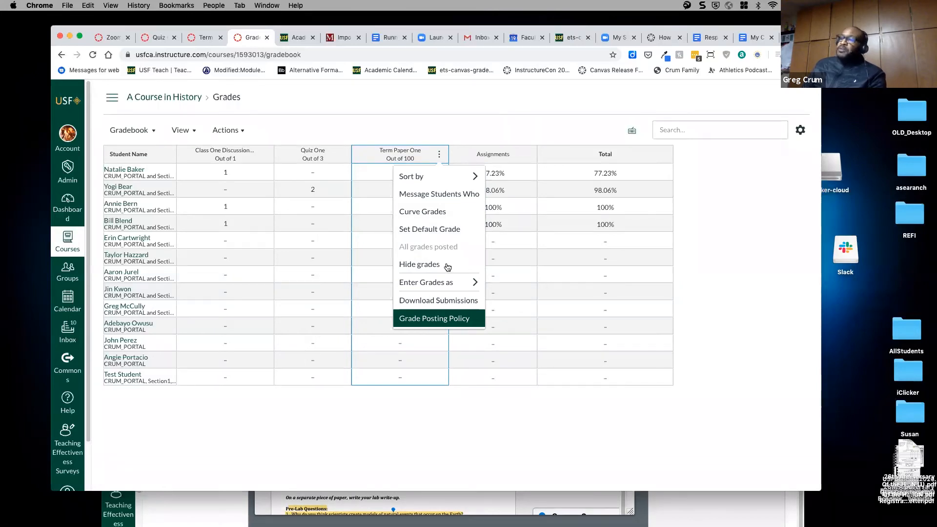
click(432, 119)
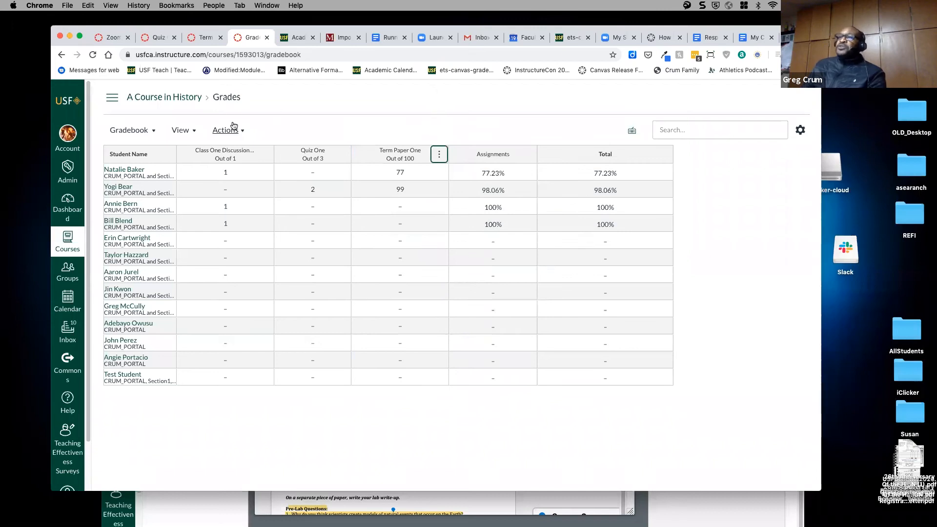
click(154, 98)
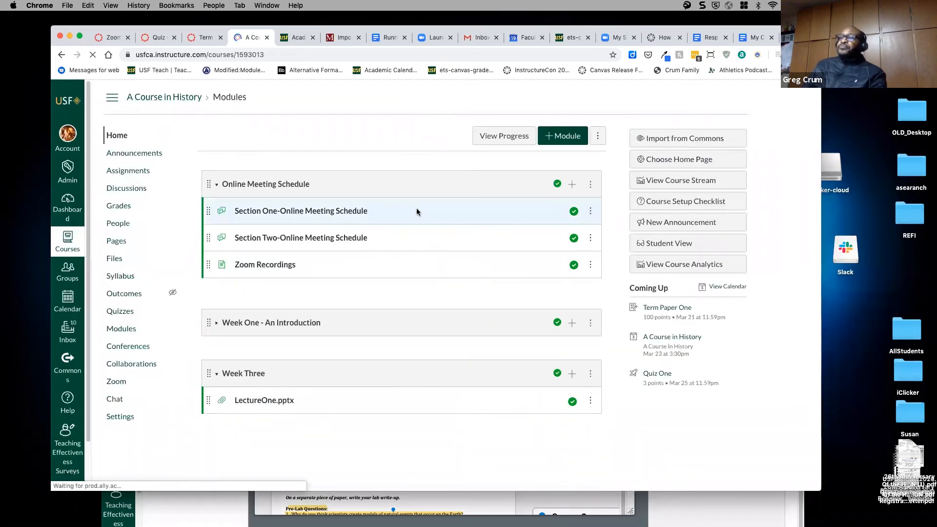
- Duplicate Term Paper One from the Assignments list, publish the copy, and view it in Grades
click(156, 172)
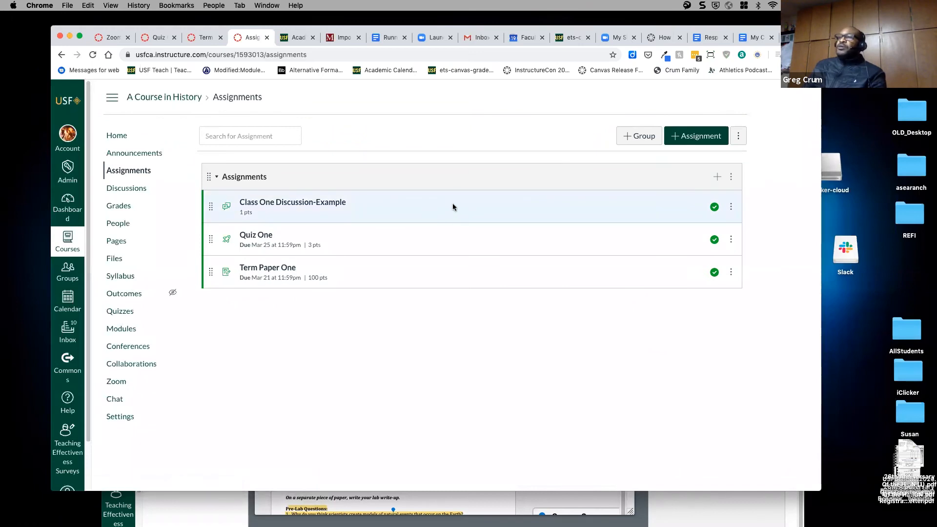
click(731, 273)
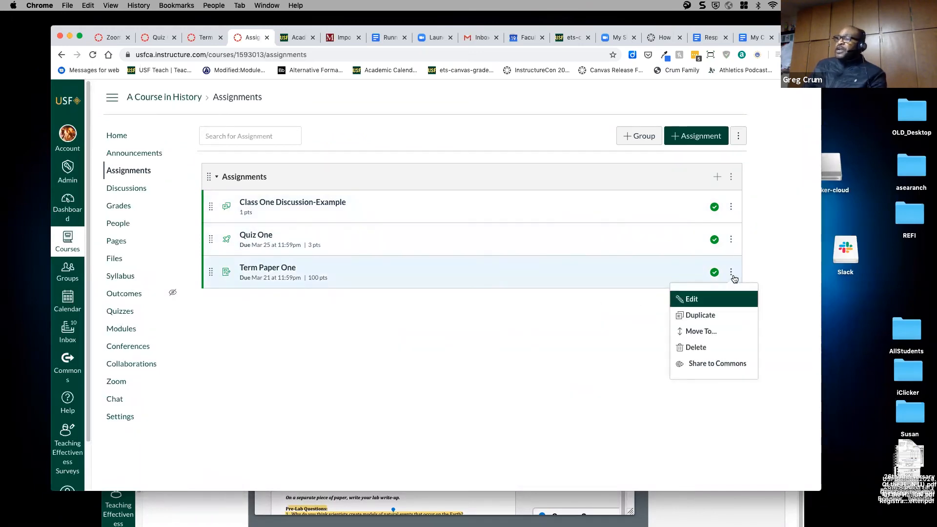
click(703, 316)
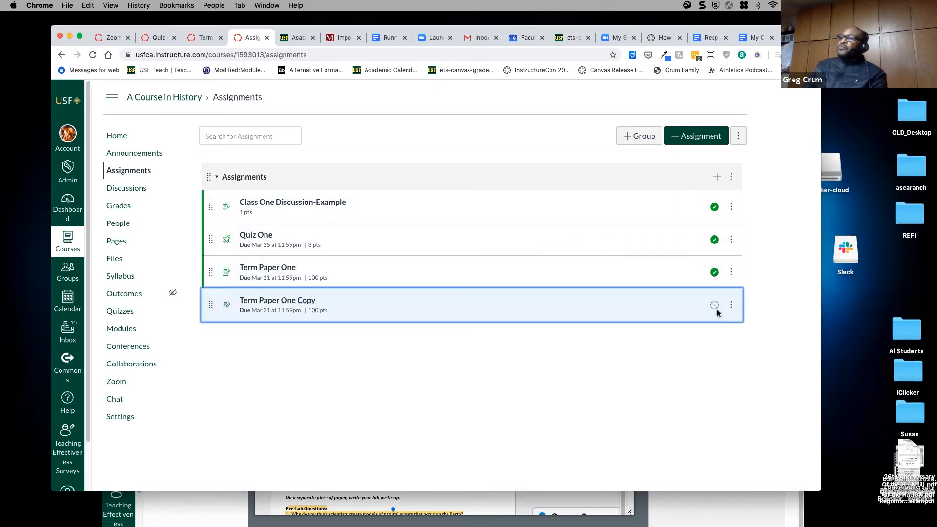
click(716, 307)
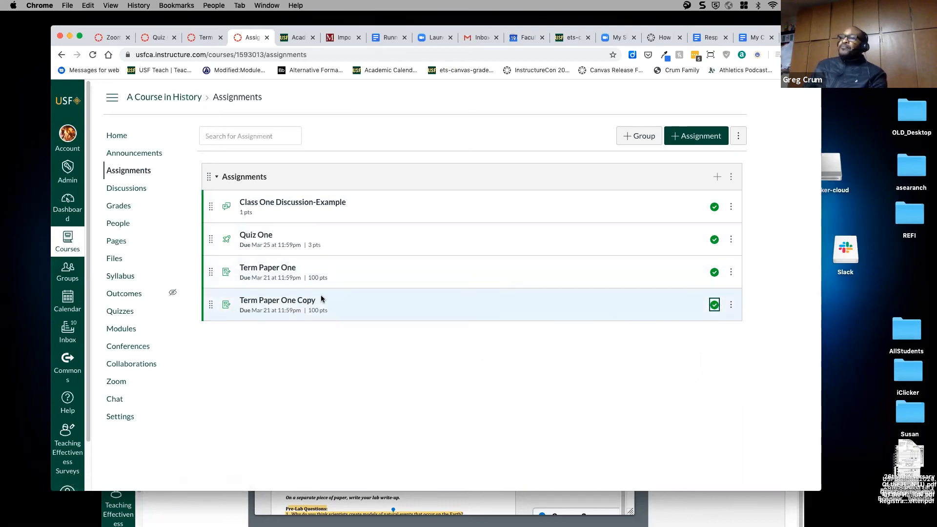
click(120, 207)
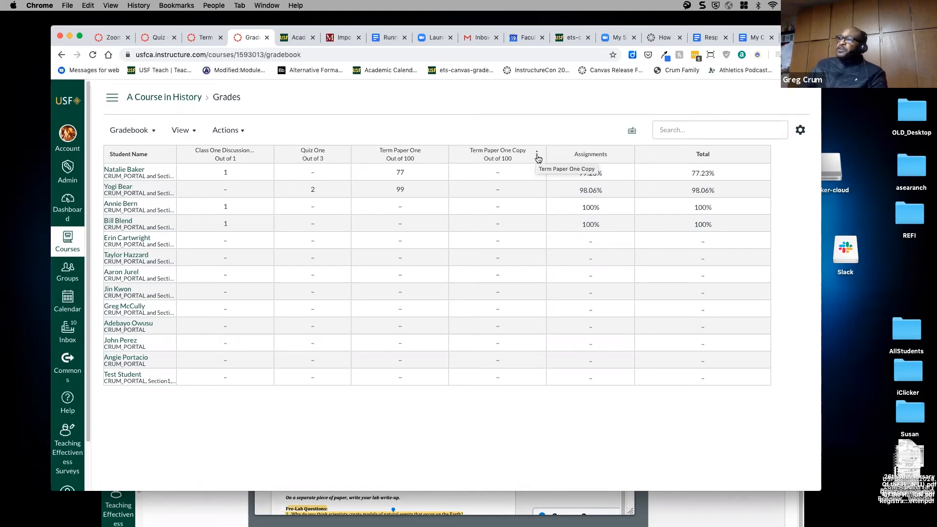
- Set Term Paper One Copy's grade posting policy to Manually and widen its column
click(537, 155)
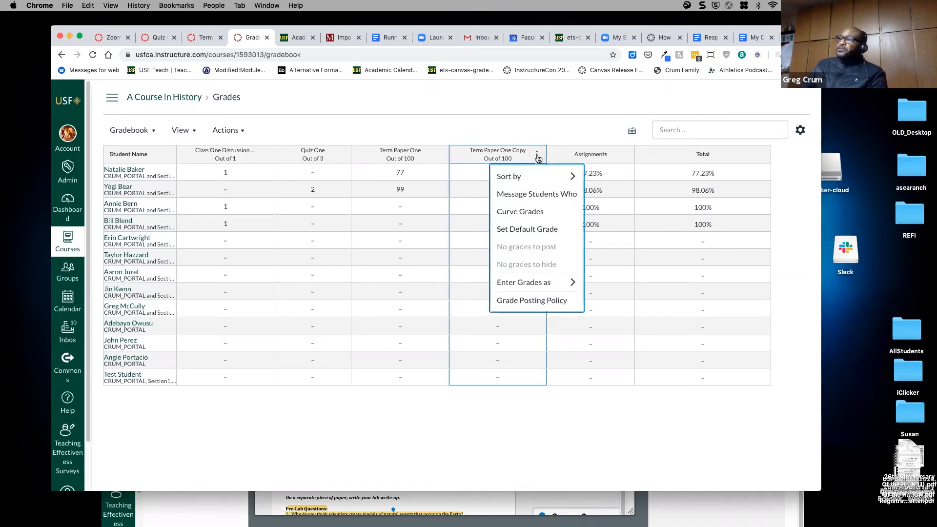
click(523, 302)
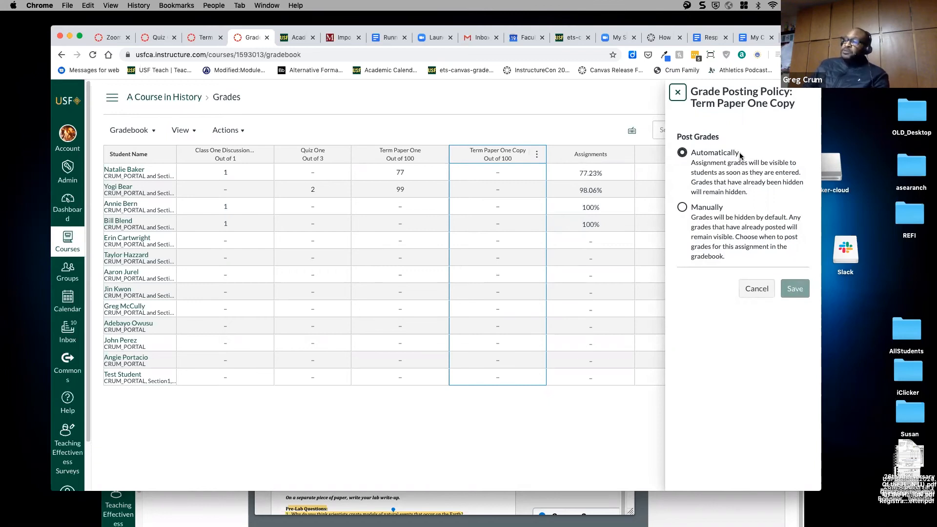
click(681, 208)
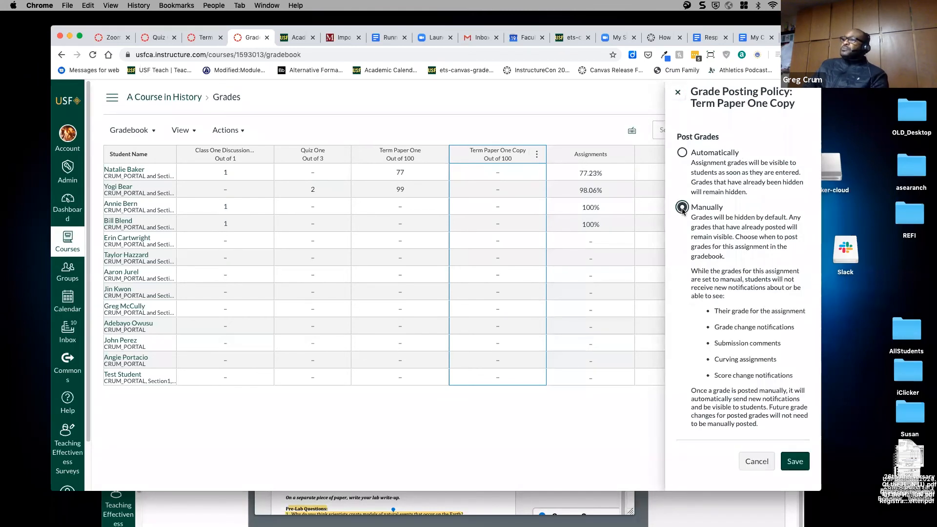
click(794, 461)
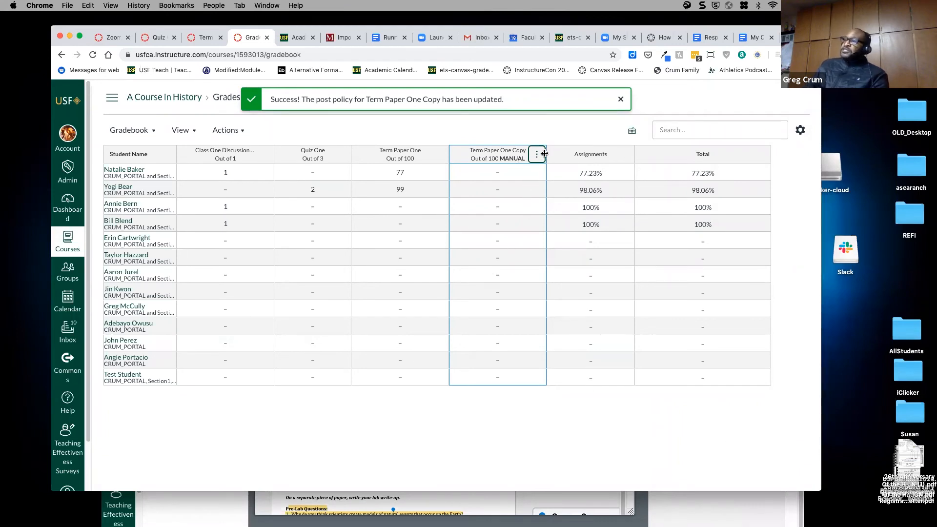
drag(545, 154, 563, 153)
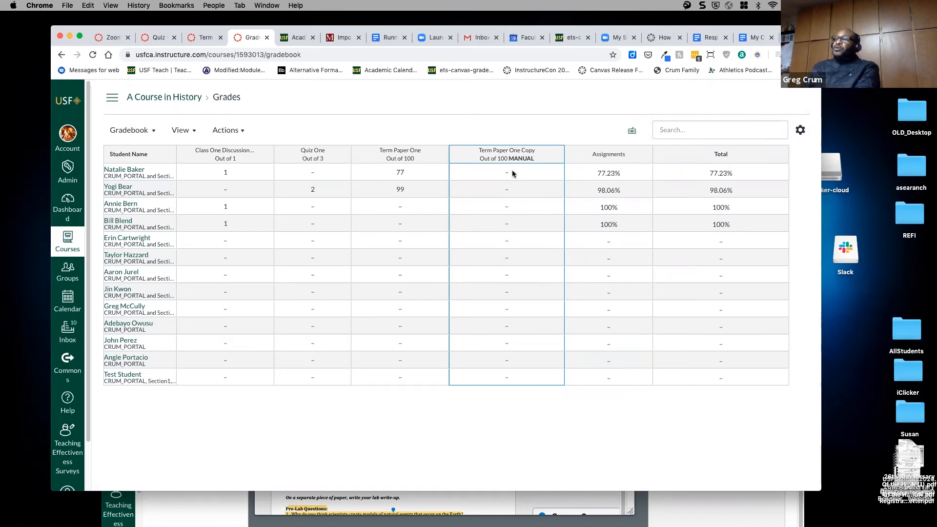
click(511, 172)
- Enter Term Paper One Copy scores 99, 88, 88, 55 and 6 down the first student rows
text(99)
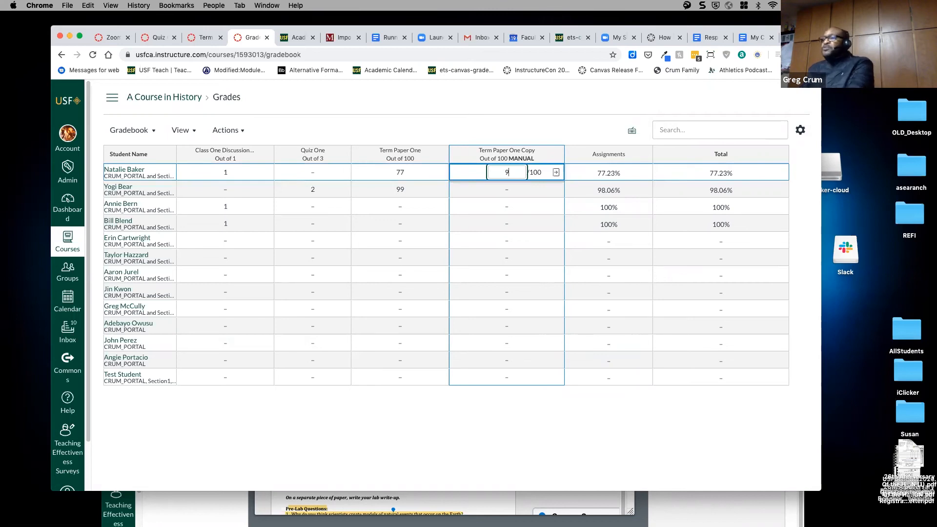
key(Return)
text(88)
key(Return)
text(88)
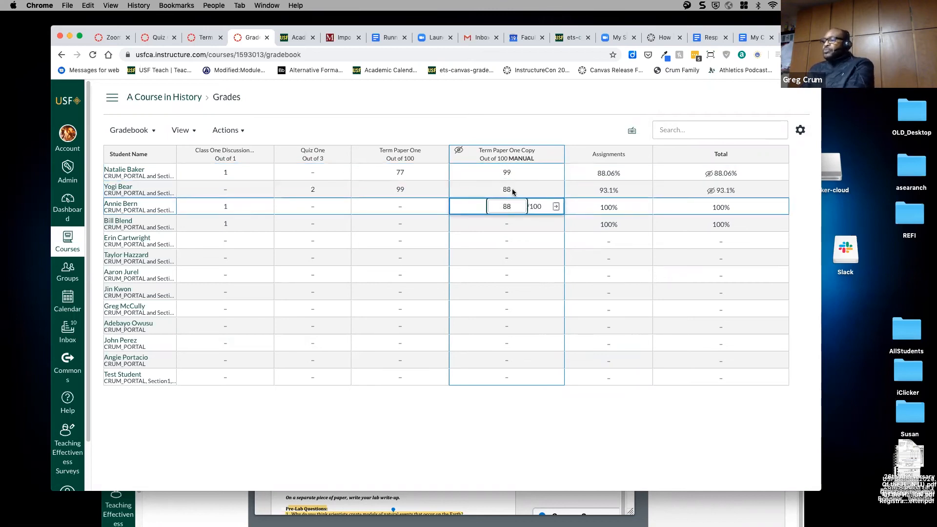
key(Return)
text(55)
key(Return)
text(5)
key(Return)
key(Return)
text(6)
key(Return)
text(7)
- Correct the fifth student's score to 99, then enter 77, 66, 55 and 88s for the rest
click(508, 239)
text(99)
key(Return)
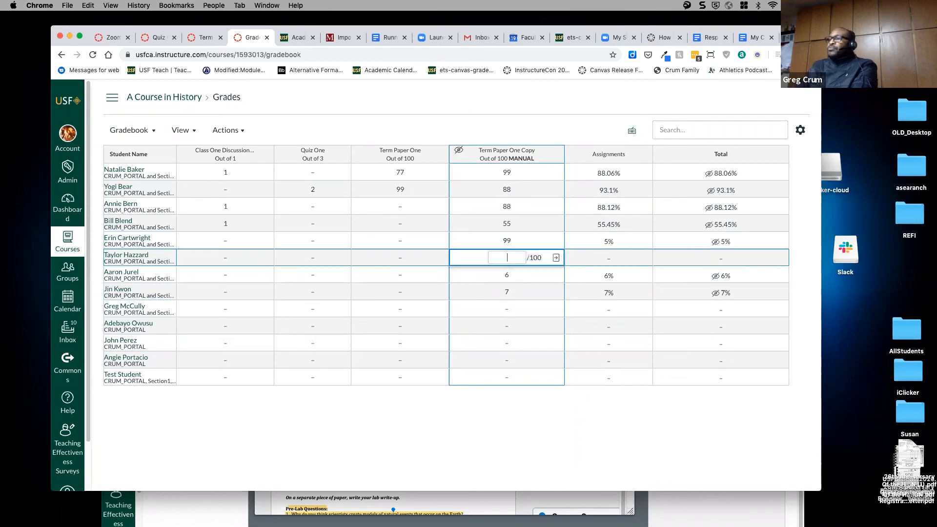
text(77)
key(Return)
text(66)
key(Return)
text(55)
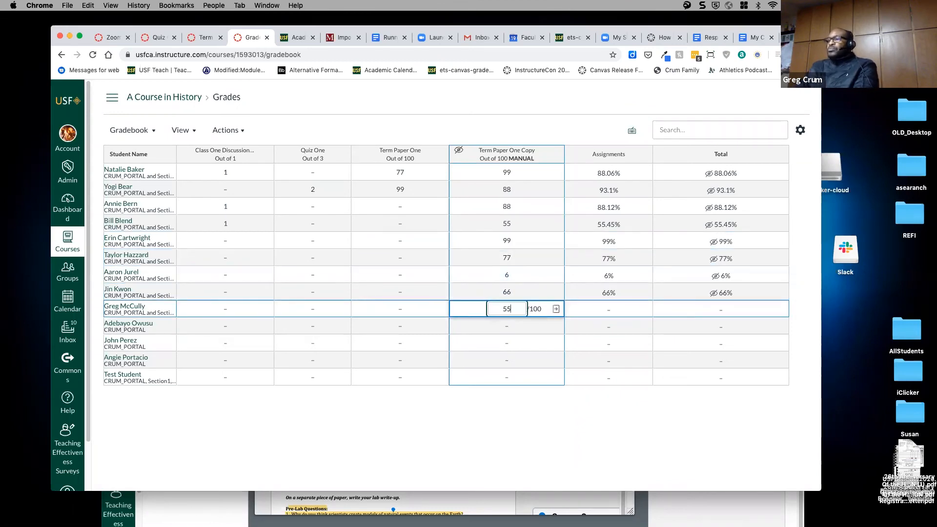
key(Return)
text(88)
key(Return)
text(88)
key(Return)
text(88)
key(Return)
text(88)
key(Return)
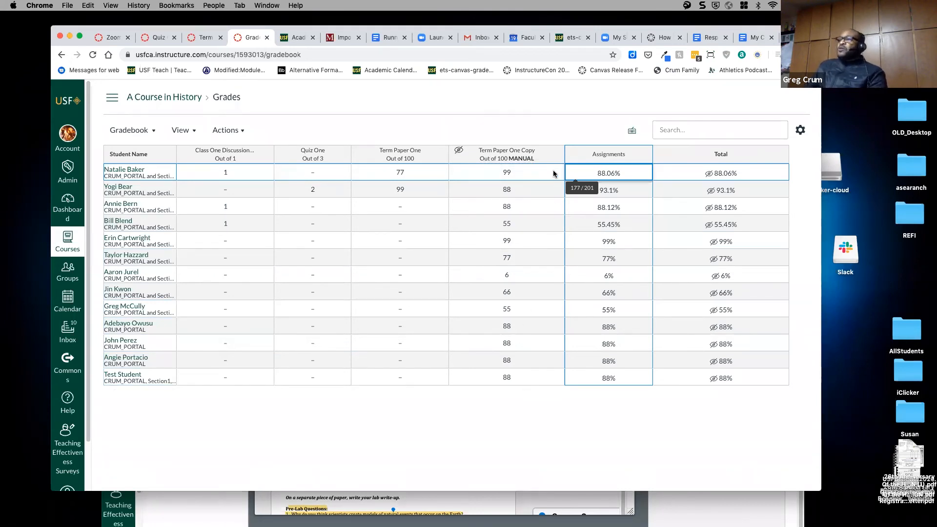
- Post the Term Paper One Copy grades to everyone
click(554, 155)
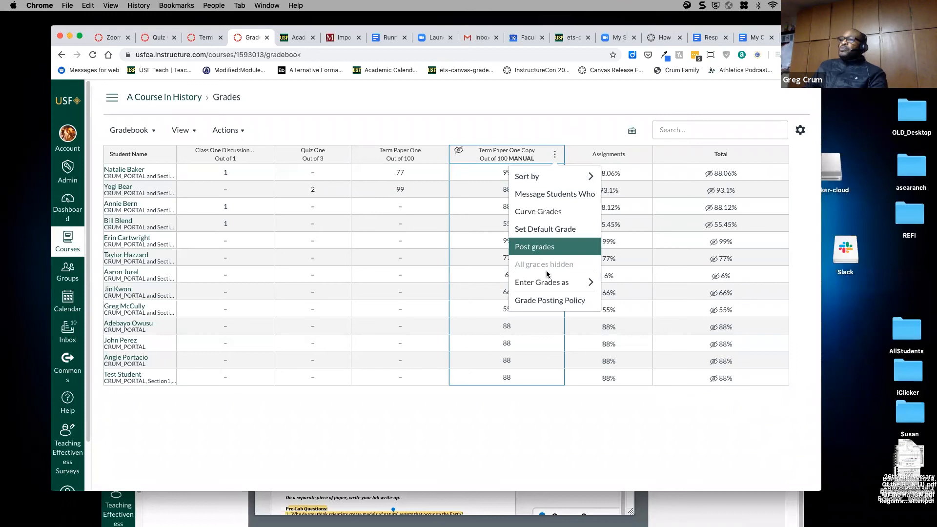
click(532, 247)
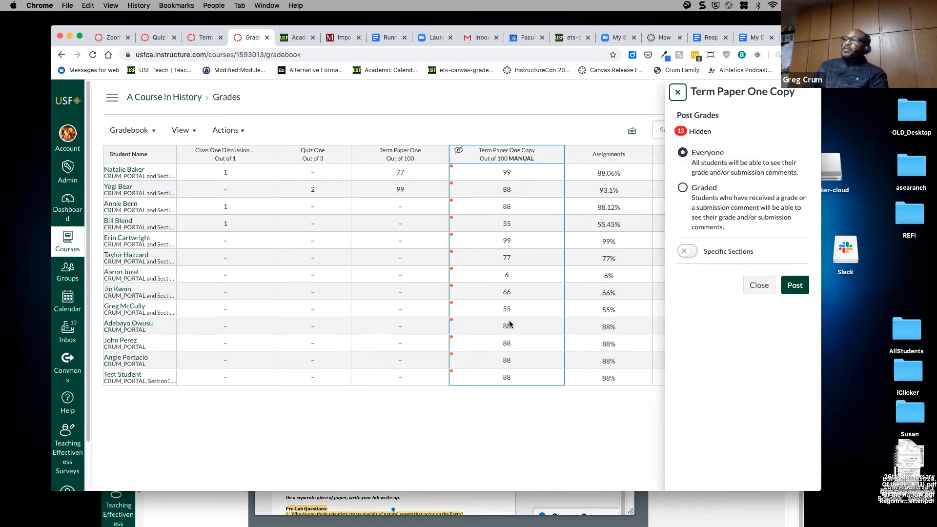
click(795, 288)
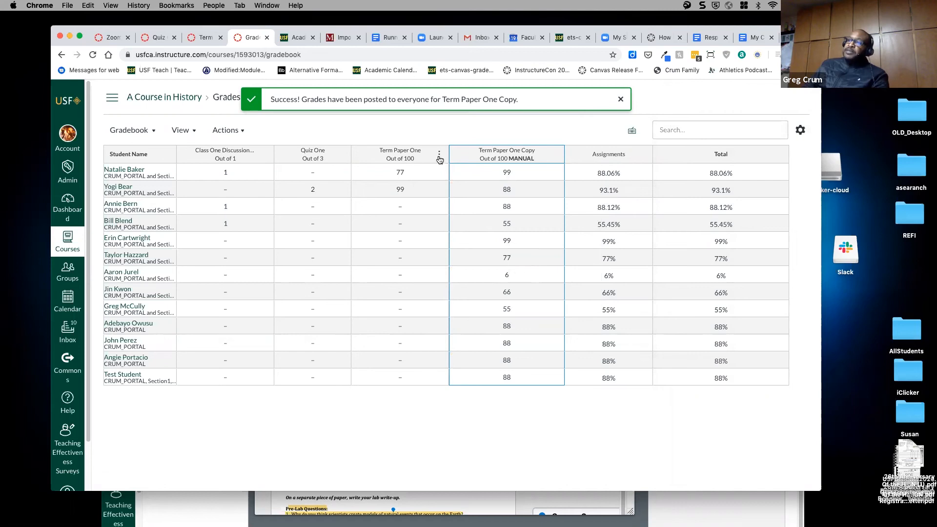
- Hide Term Paper One's grades from students, then check its posting panel without posting
click(438, 156)
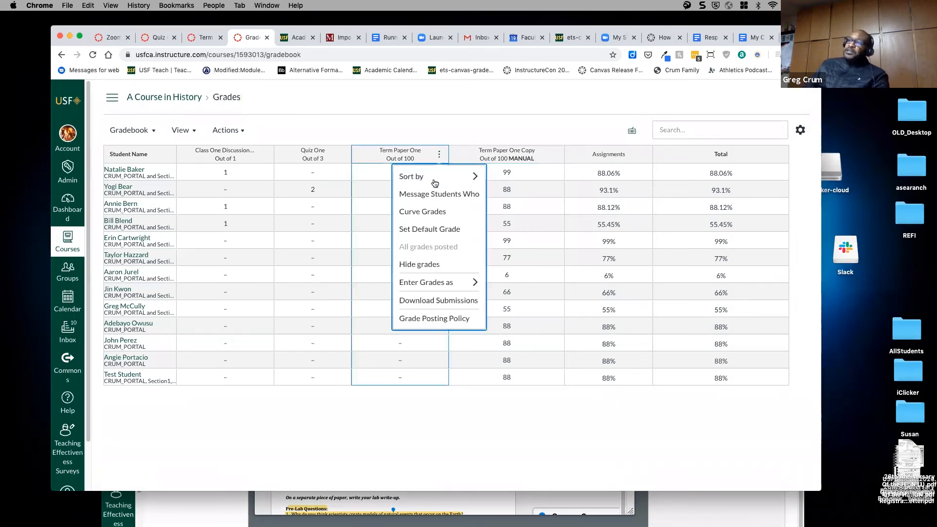
click(437, 265)
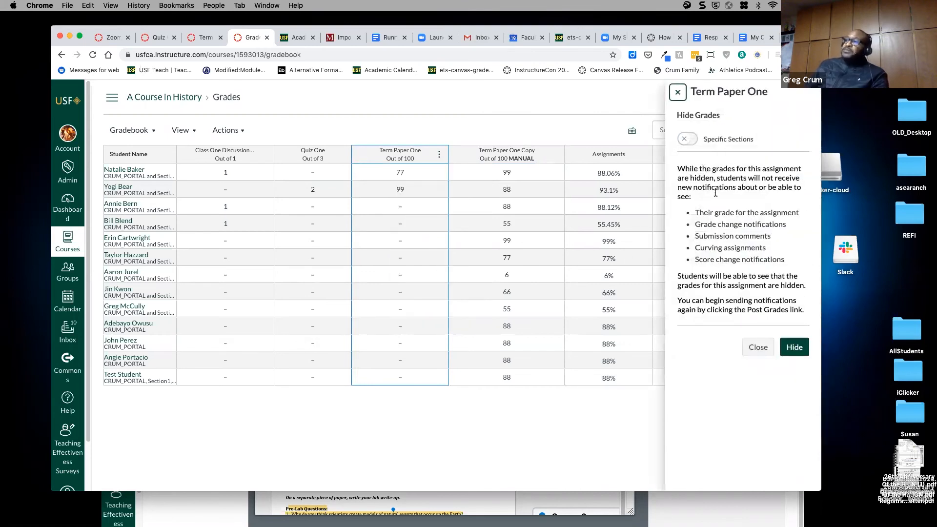
click(793, 350)
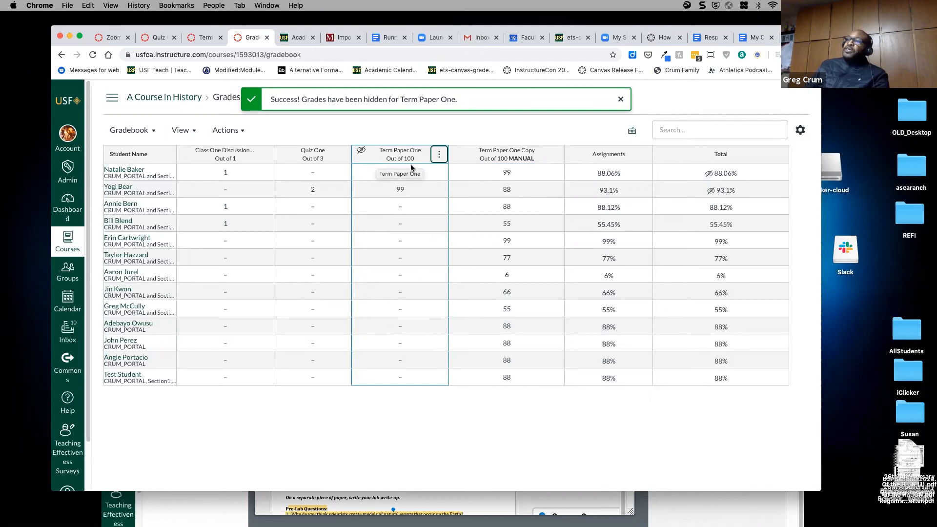
click(439, 155)
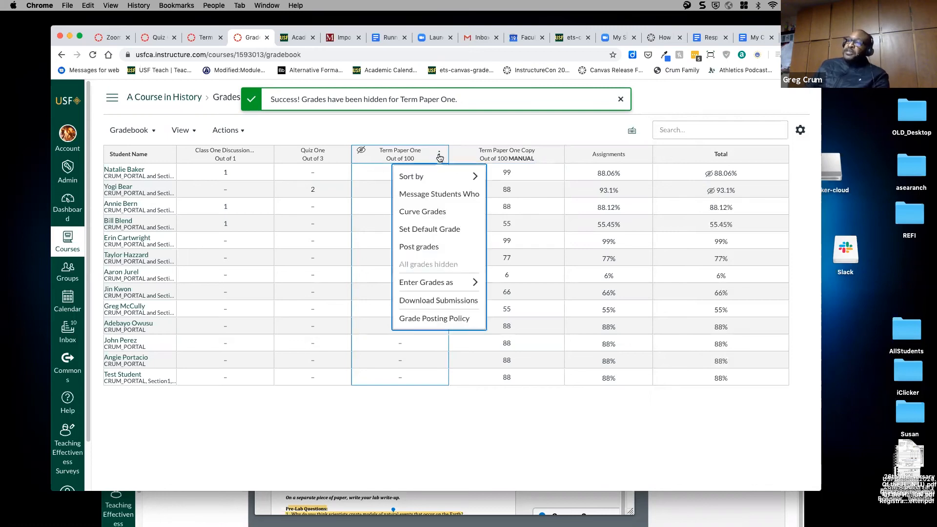
click(426, 246)
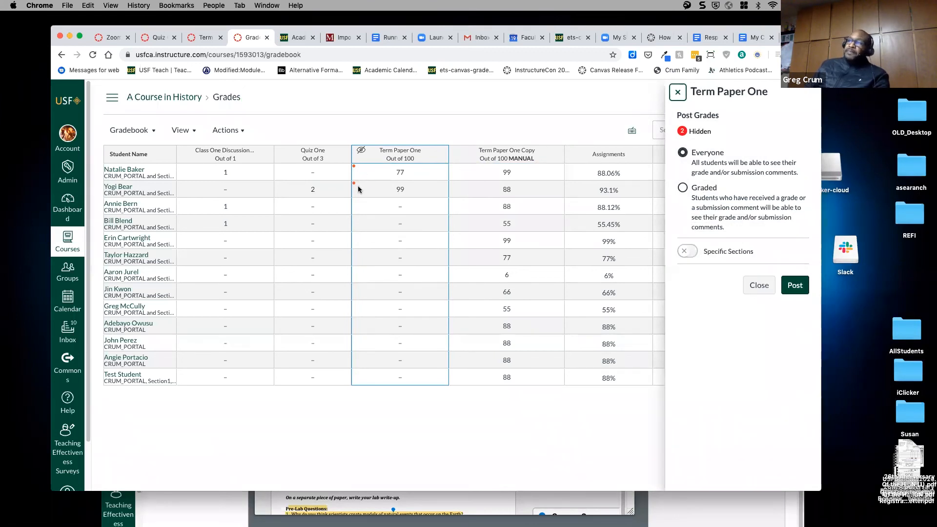
click(678, 92)
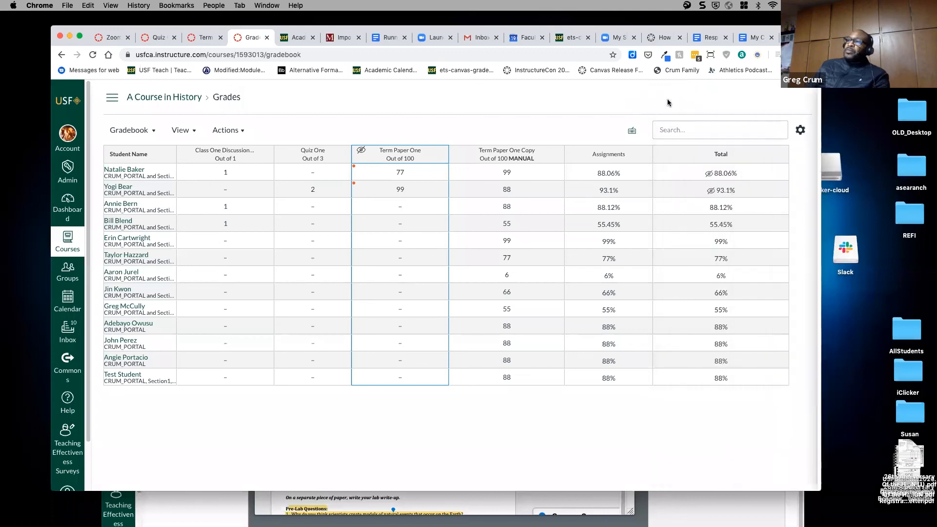
click(415, 216)
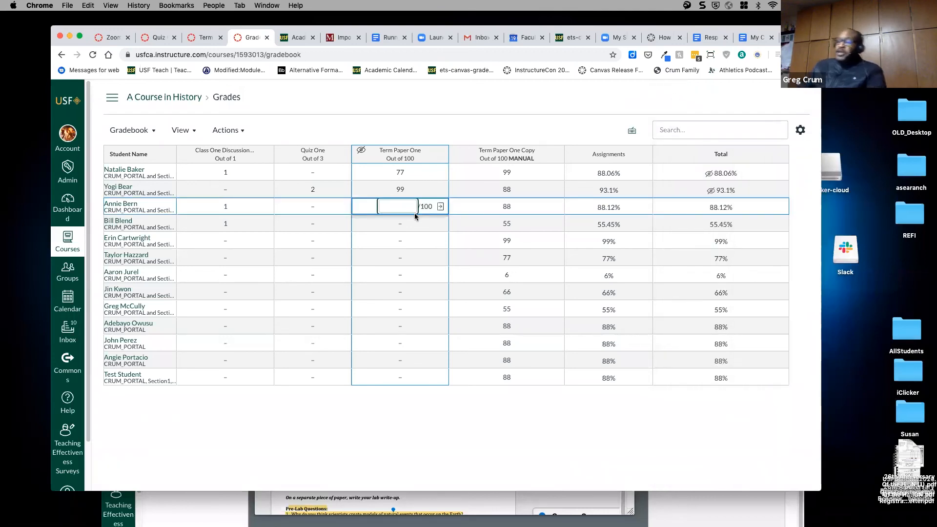
- Enter Term Paper One scores of 66, 77 and 88 for the next three students
text(66)
key(Return)
text(77)
key(Return)
text(88)
key(Return)
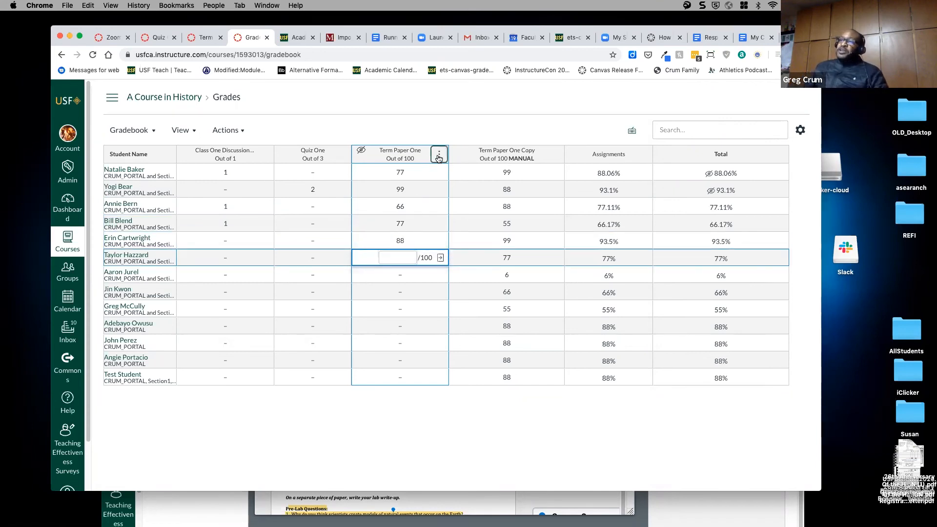
- Open Term Paper One's posting panel and close it without posting the grades
click(439, 154)
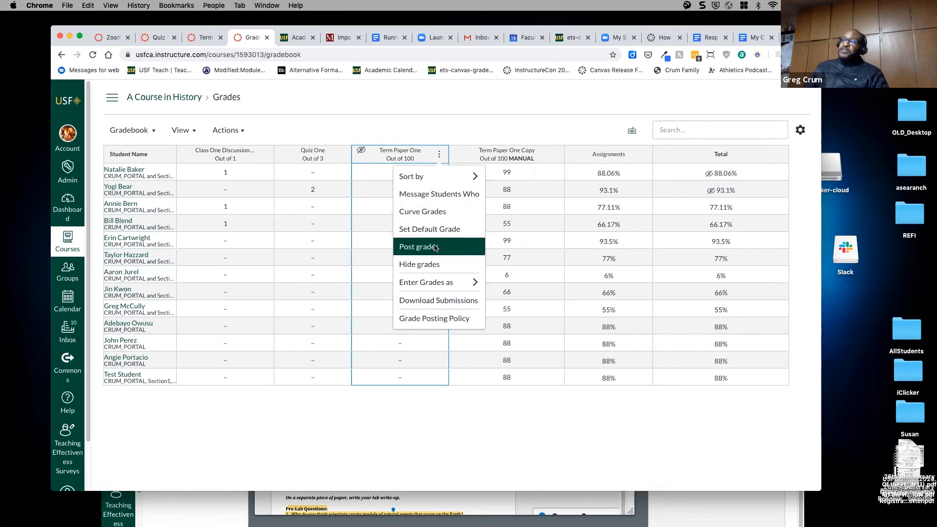
click(436, 248)
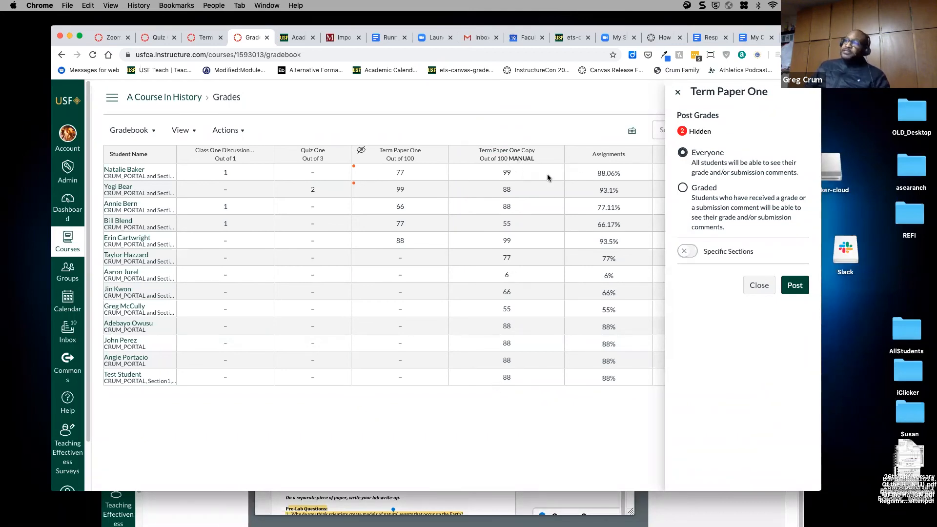
click(554, 154)
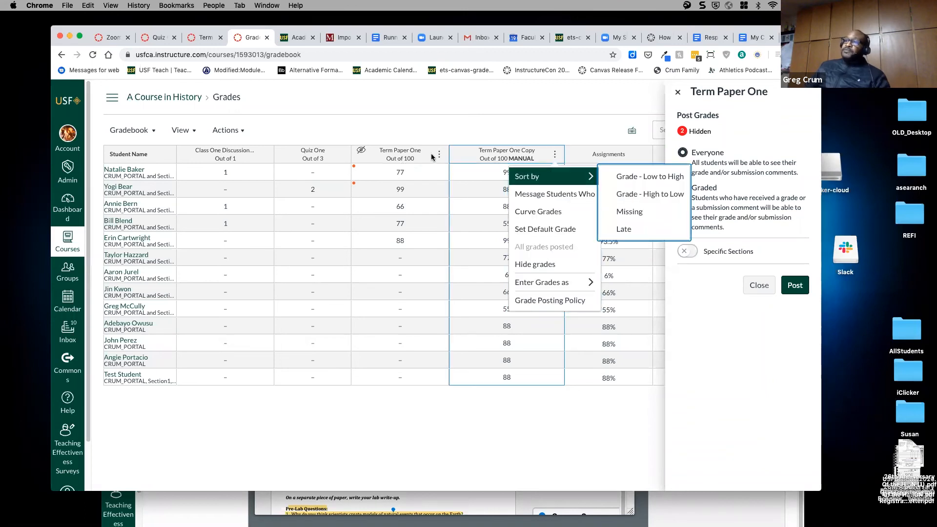
click(439, 154)
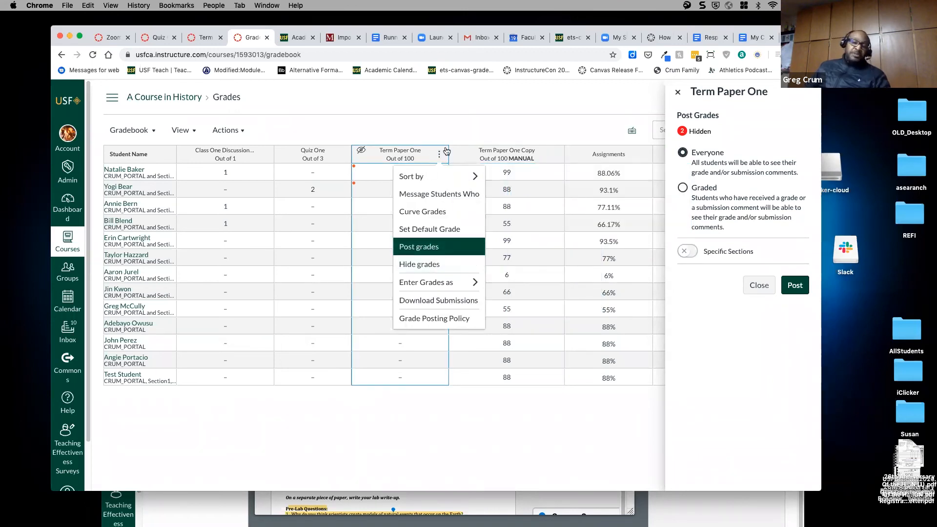
click(440, 122)
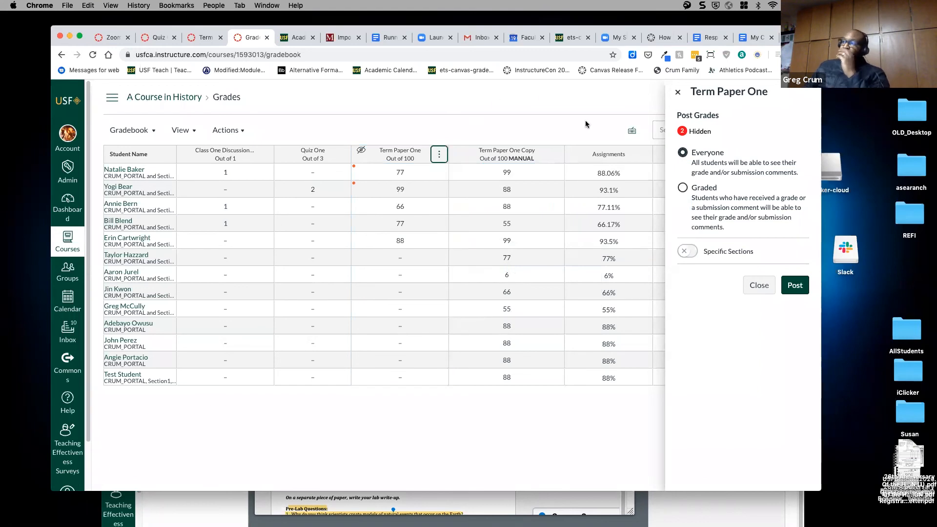
click(677, 94)
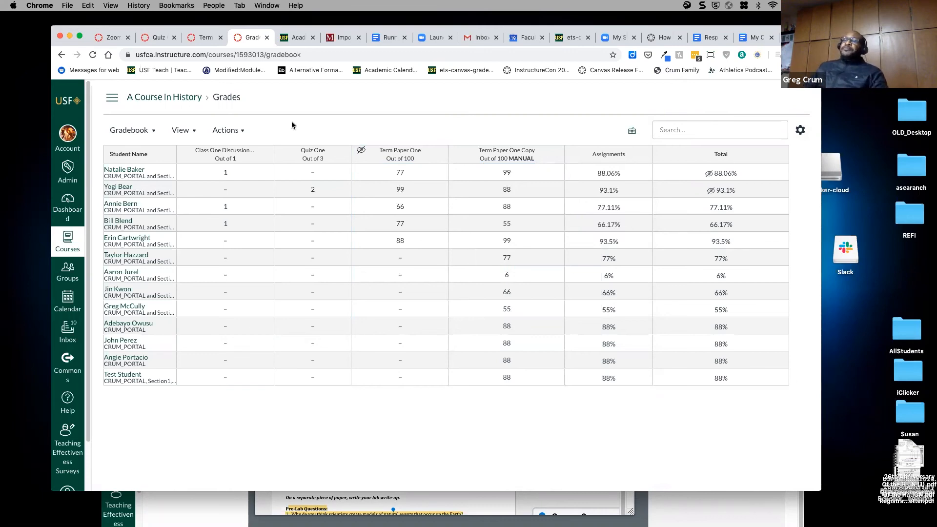
click(153, 131)
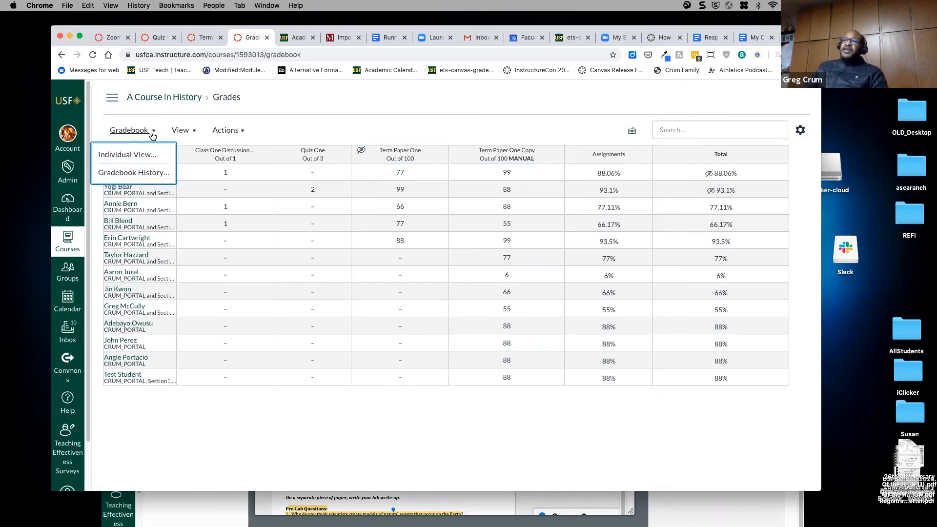
click(141, 174)
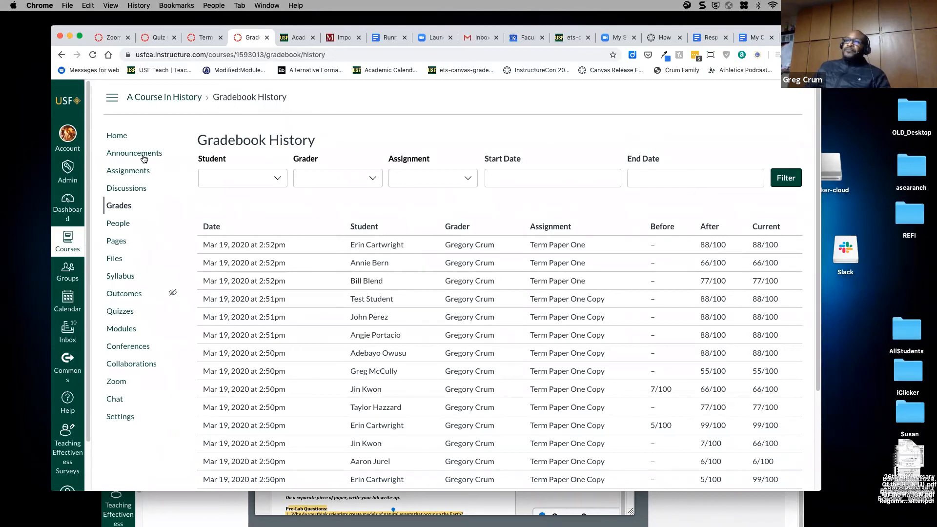
click(120, 206)
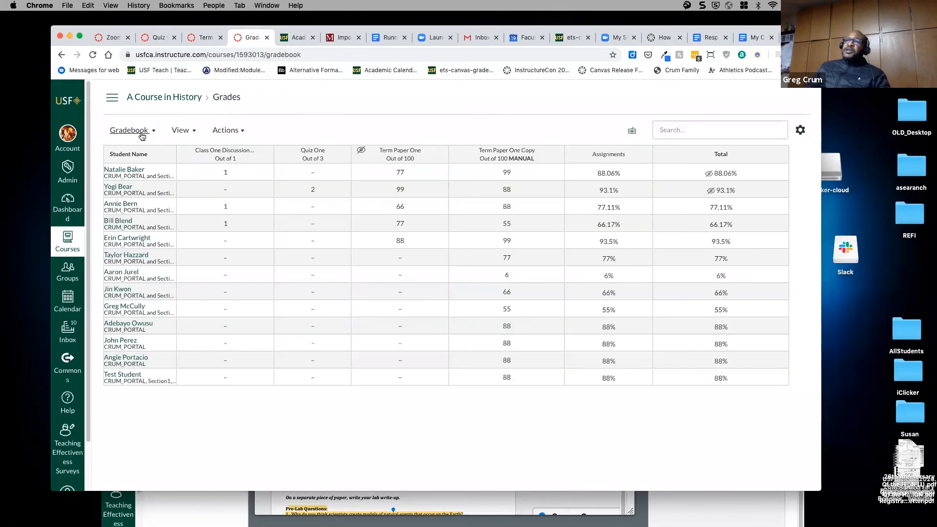
- Look through the gradebook's Actions and View menus, then return to the A Course in History home page
click(242, 132)
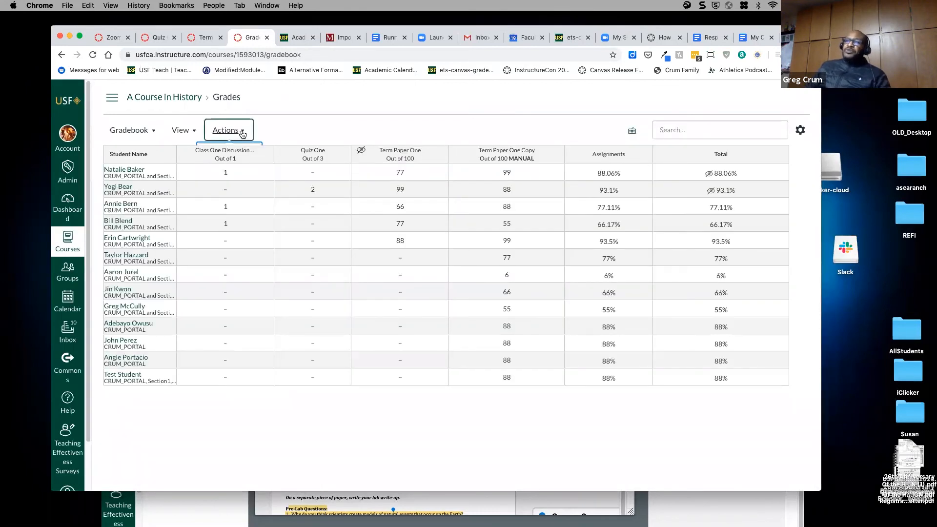
click(229, 130)
click(194, 130)
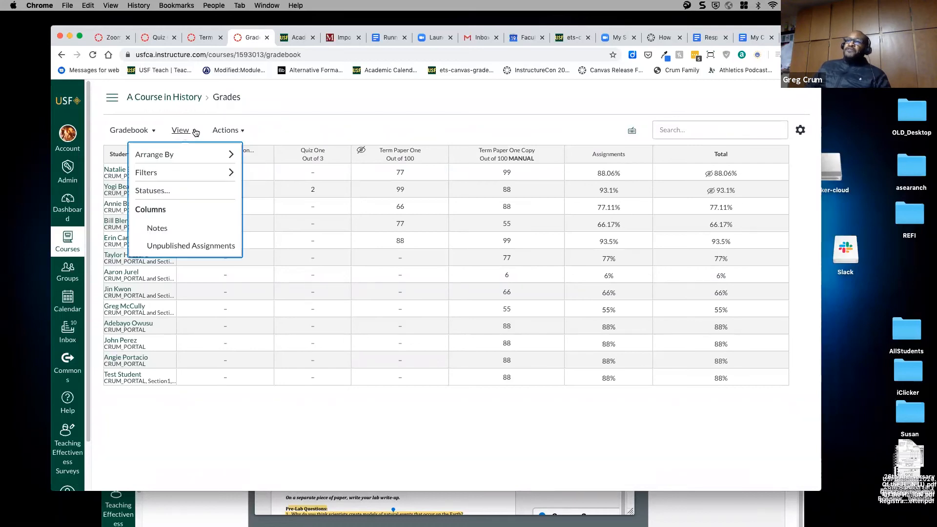
mouse_move(190, 151)
mouse_move(229, 173)
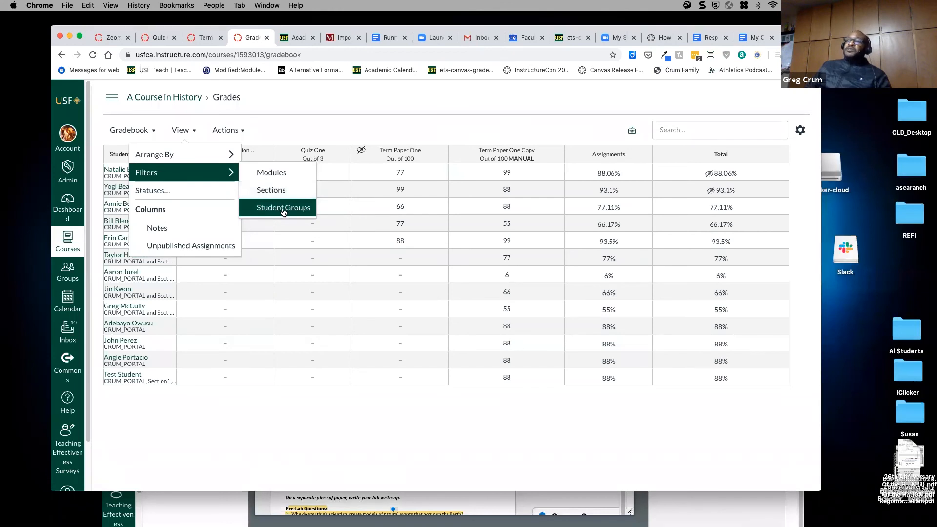
click(283, 127)
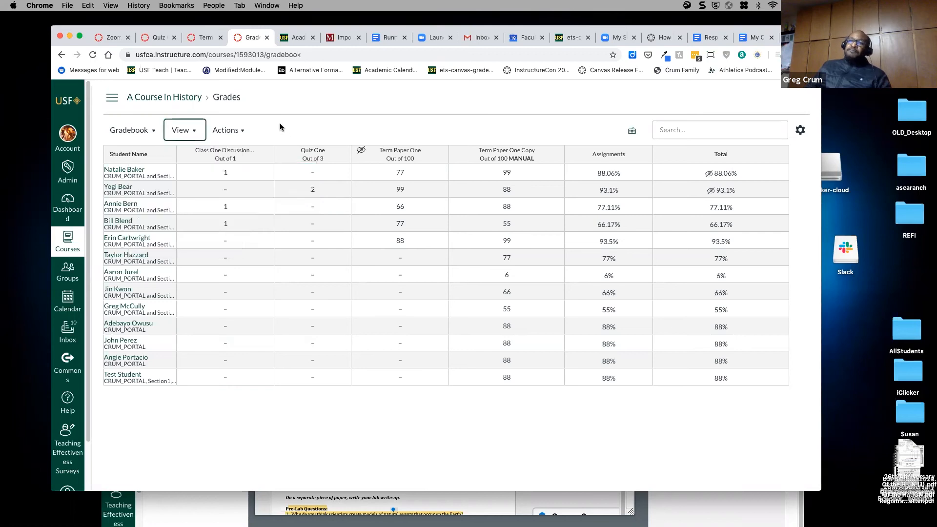
click(154, 100)
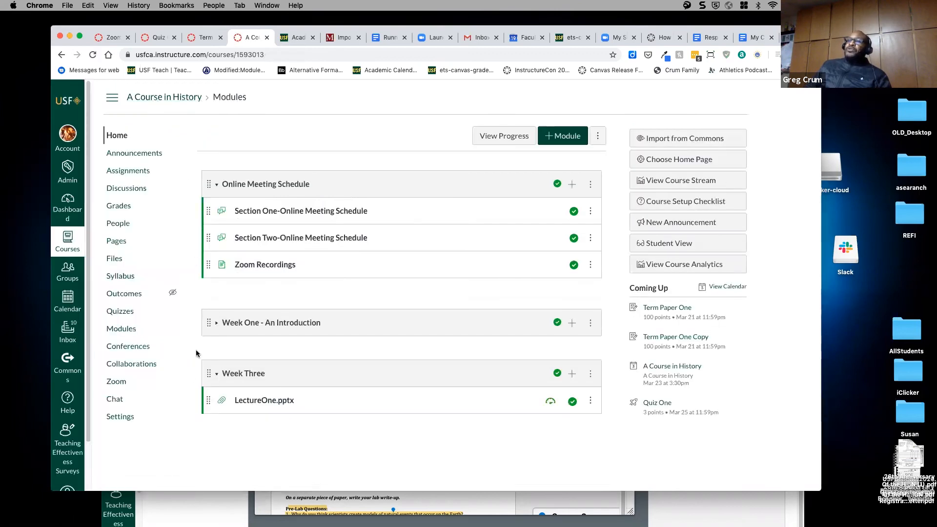
- In the student's window, open Grades and view Term Paper One Copy's score statistics (88/100)
click(174, 509)
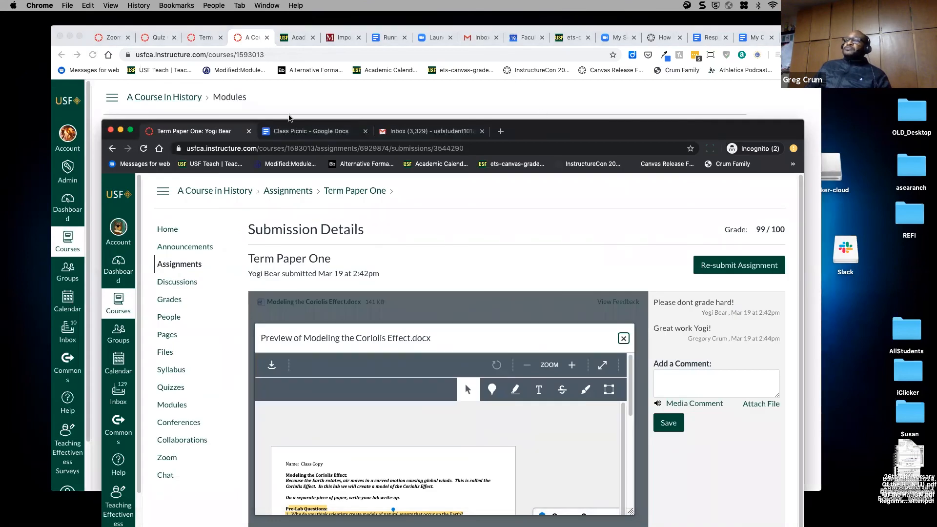
drag(292, 126, 282, 60)
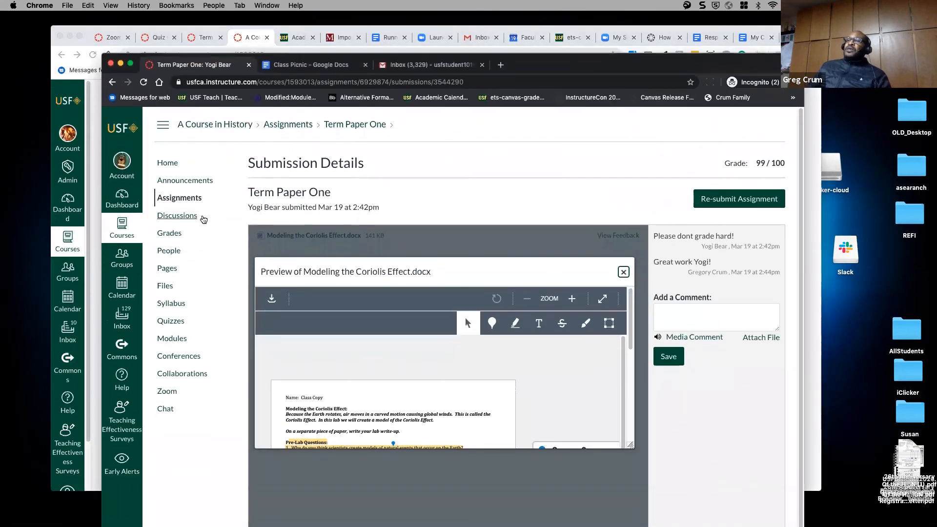
click(182, 233)
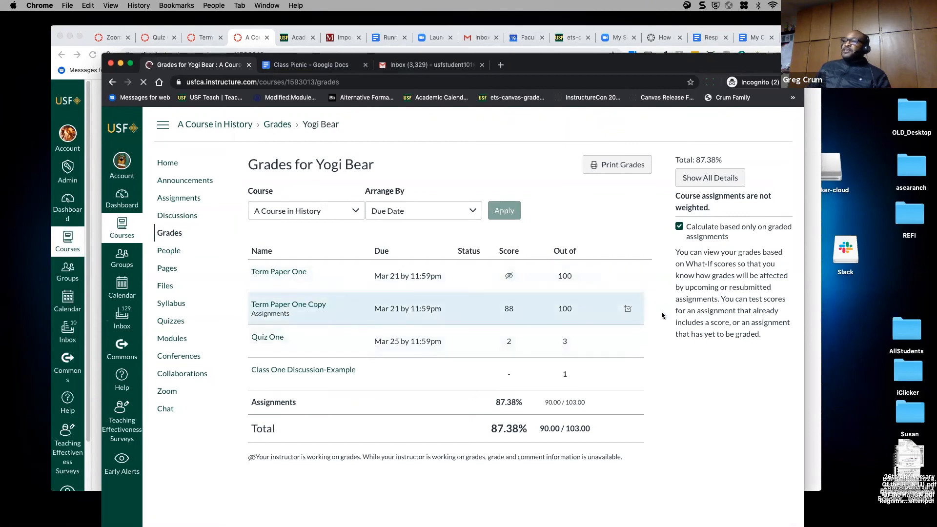
click(628, 310)
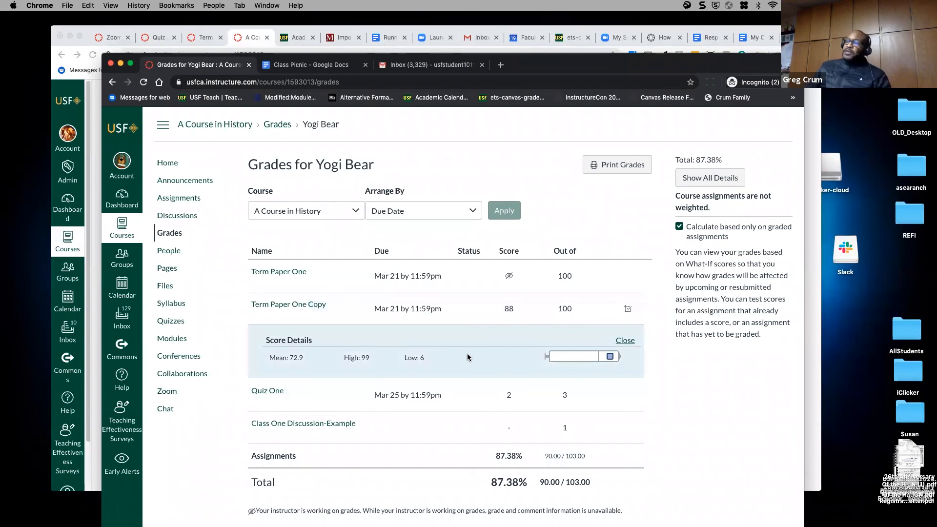
click(625, 341)
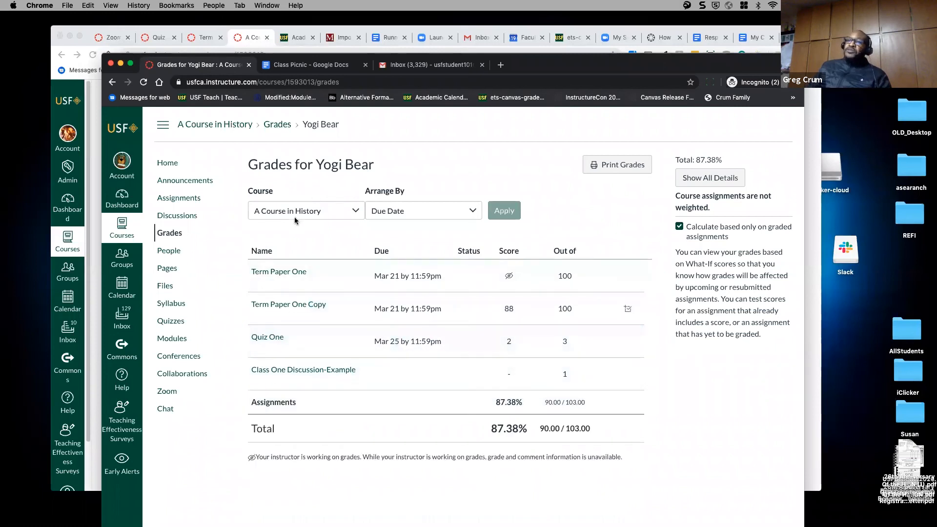
- Check 'Hide grade distribution graphs from students' in Course Details and update the course
click(135, 30)
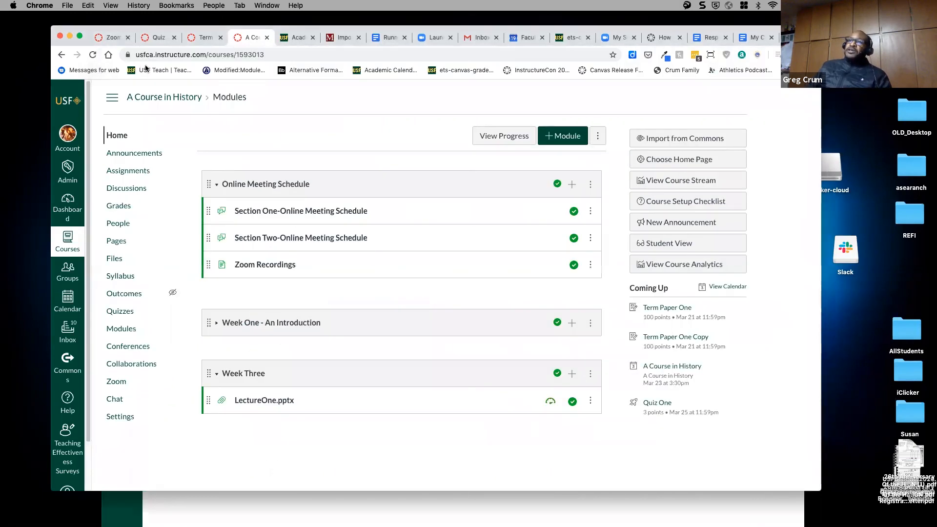
click(117, 416)
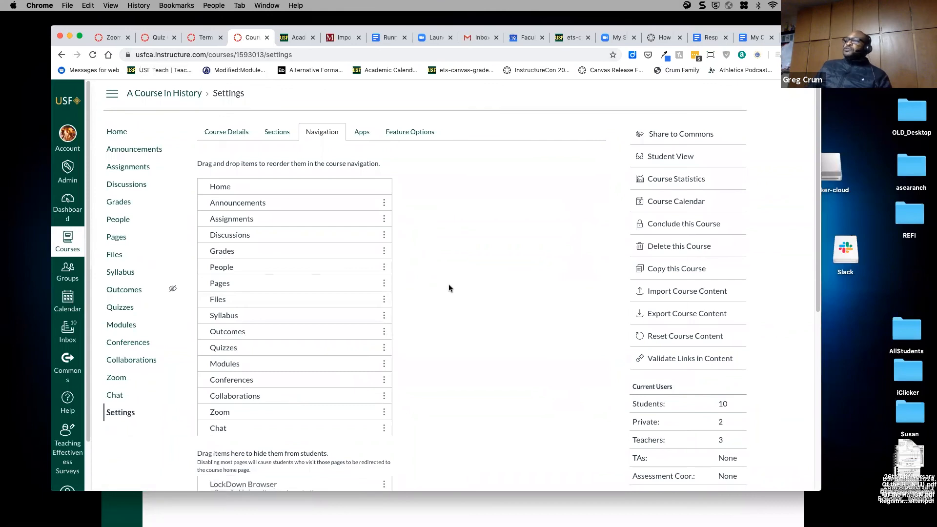
click(223, 126)
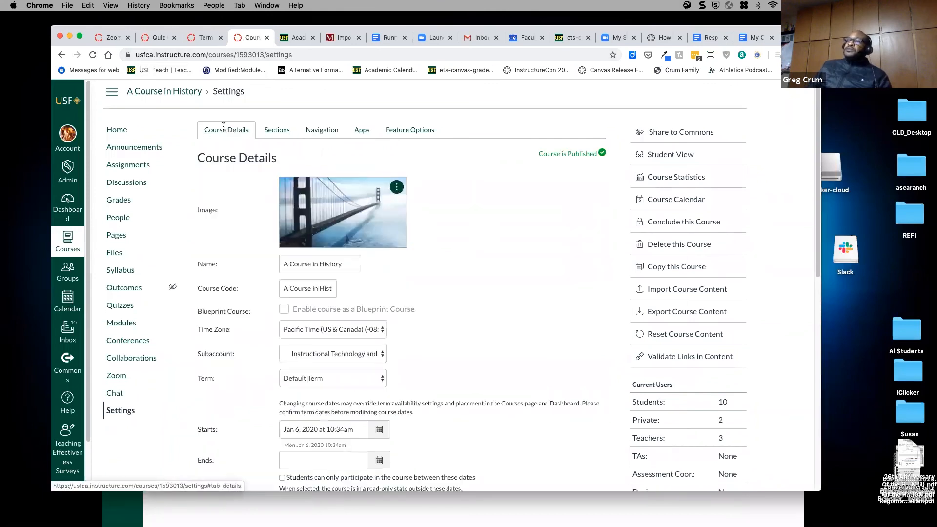
scroll(470, 250, down, 10)
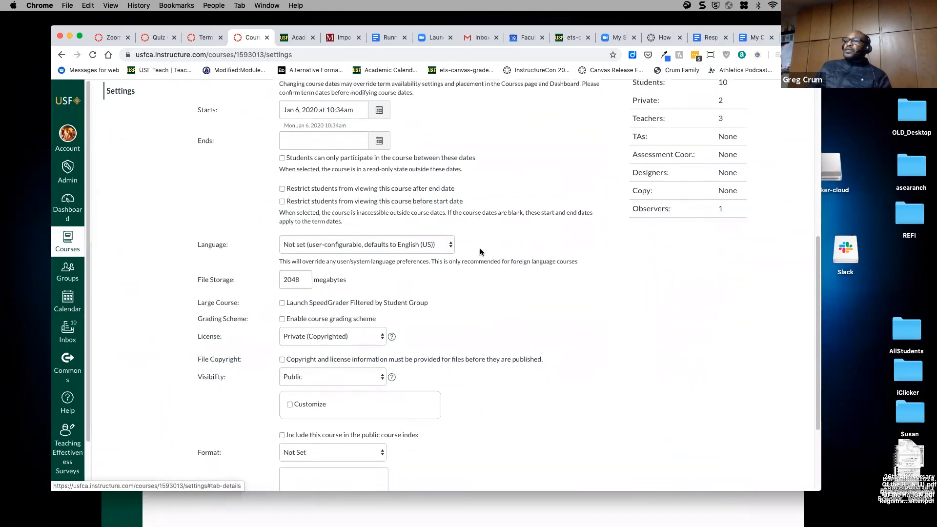
scroll(481, 252, down, 1)
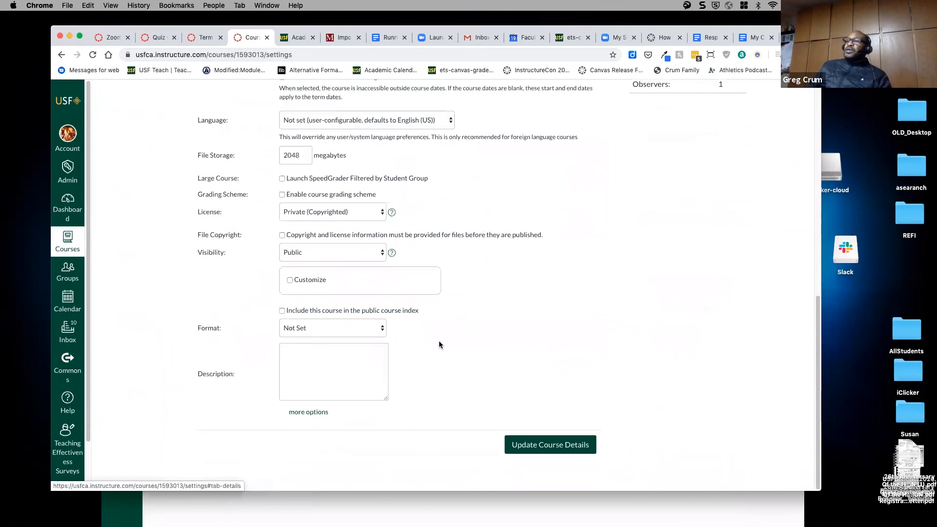
click(308, 412)
scroll(485, 311, down, 4)
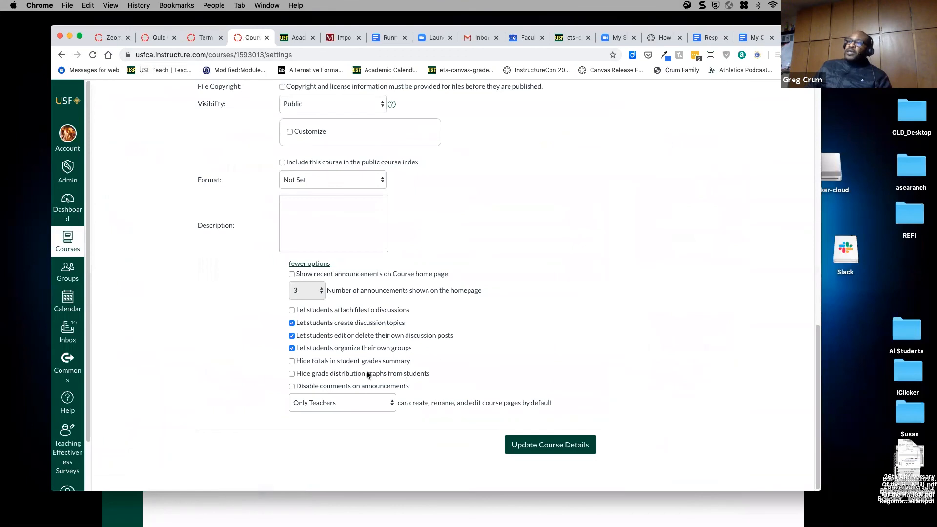
click(292, 375)
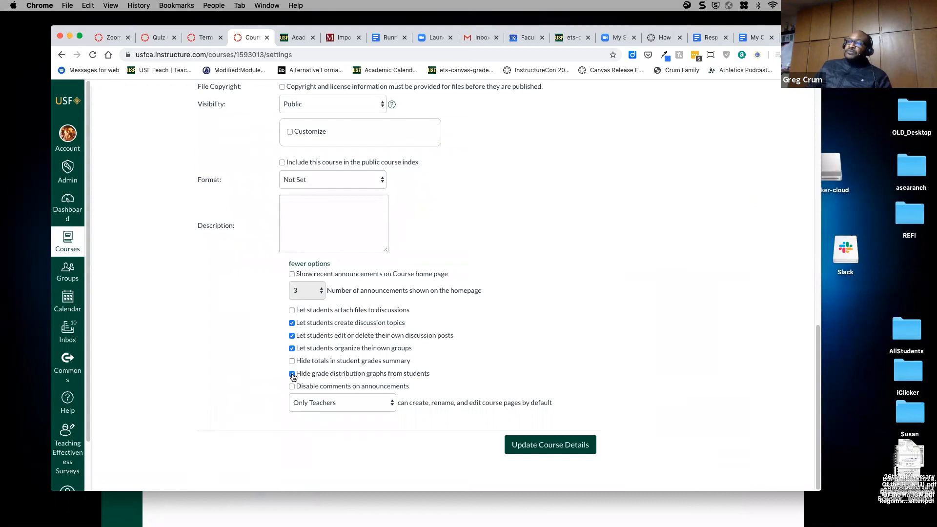
click(545, 449)
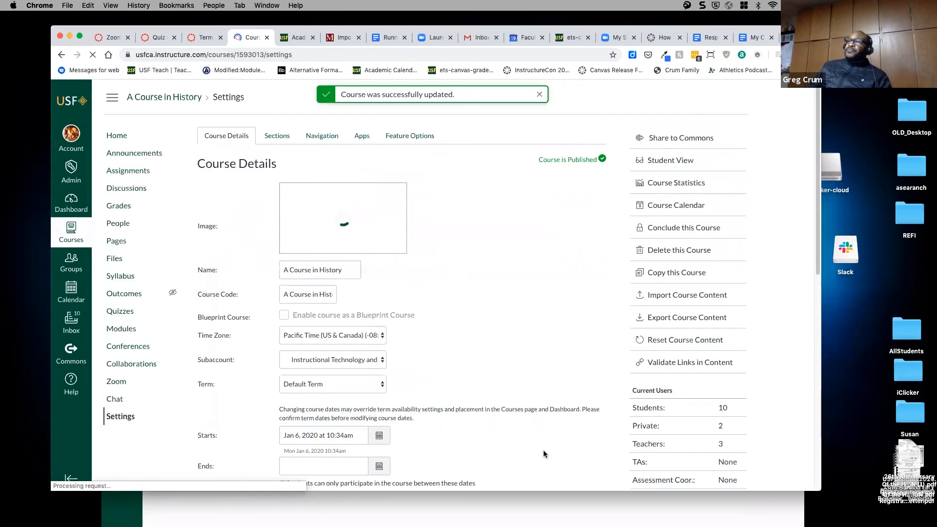
- Refresh the student's Grades page, showing Term Paper One Copy at 88/100 and 87.38% total
click(422, 511)
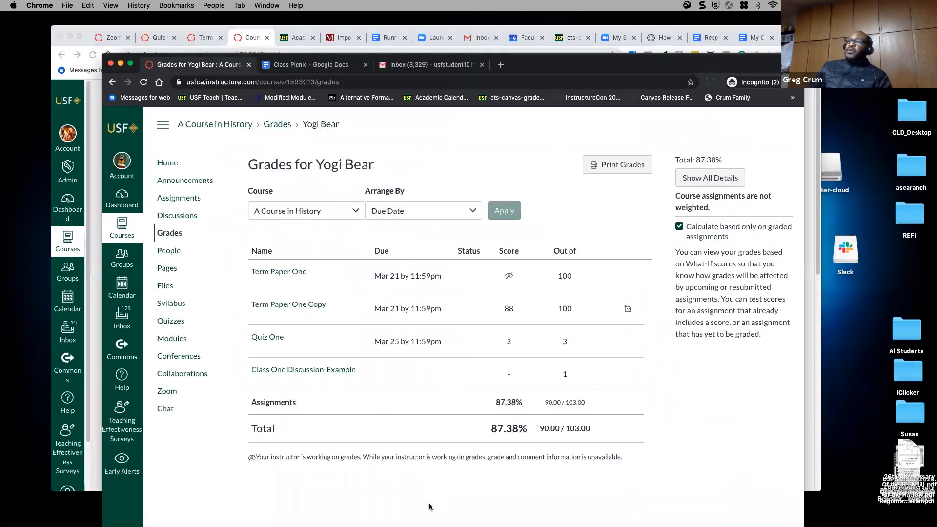
click(143, 82)
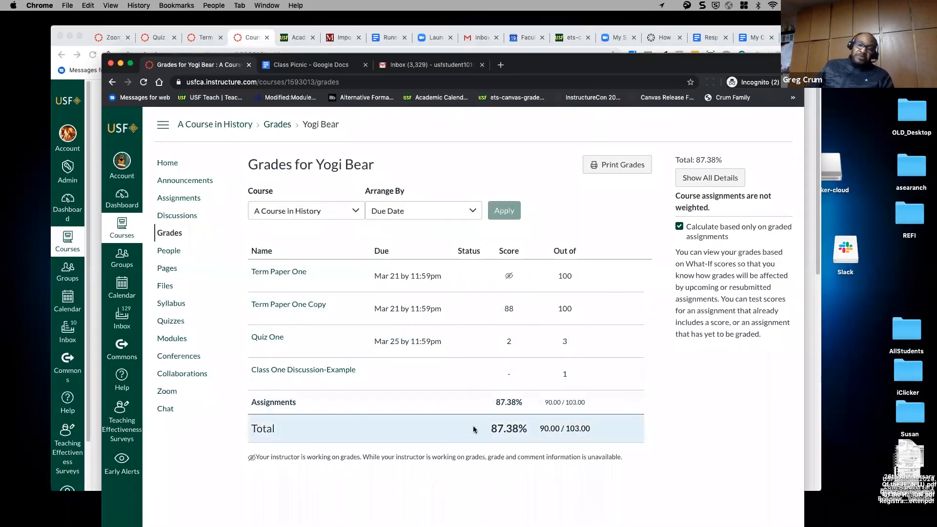
click(95, 456)
- Enable 'Hide totals in student grades summary' under more options and update the course details
scroll(444, 356, down, 10)
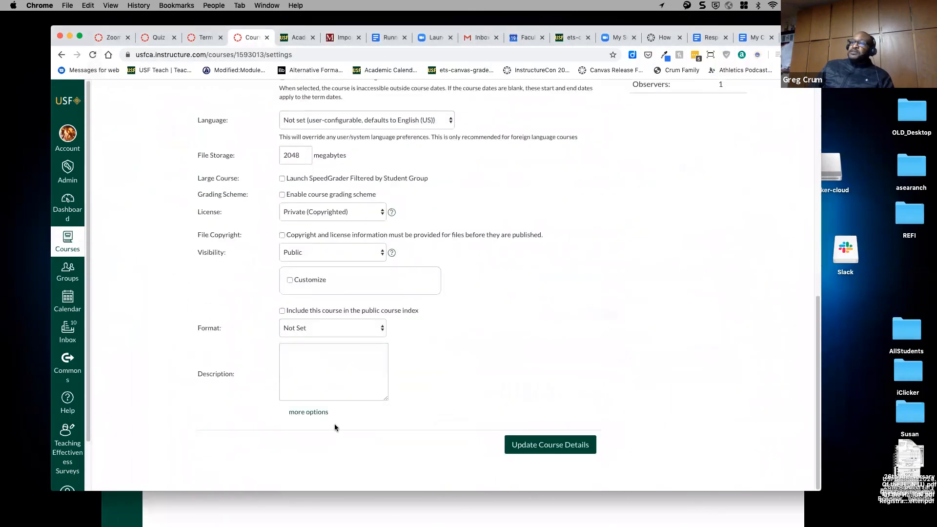
click(309, 413)
scroll(446, 365, down, 1)
scroll(447, 365, down, 4)
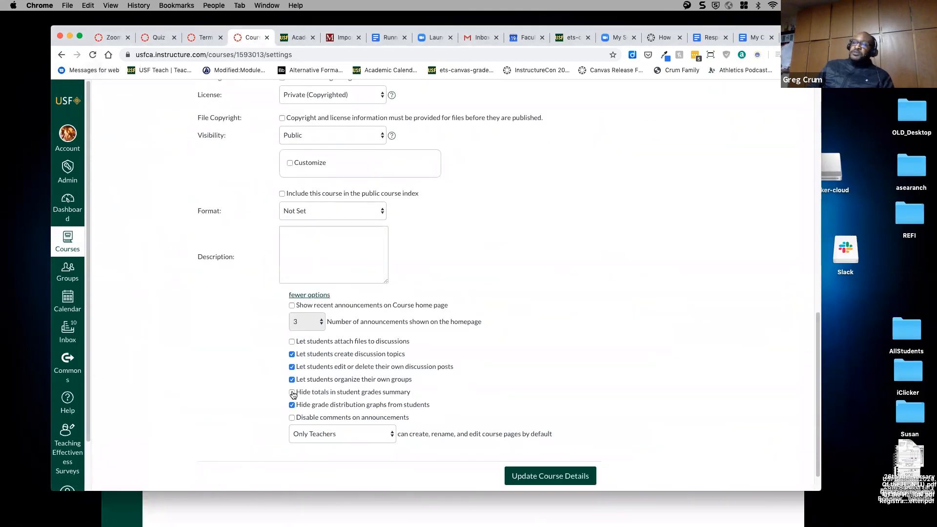
click(522, 479)
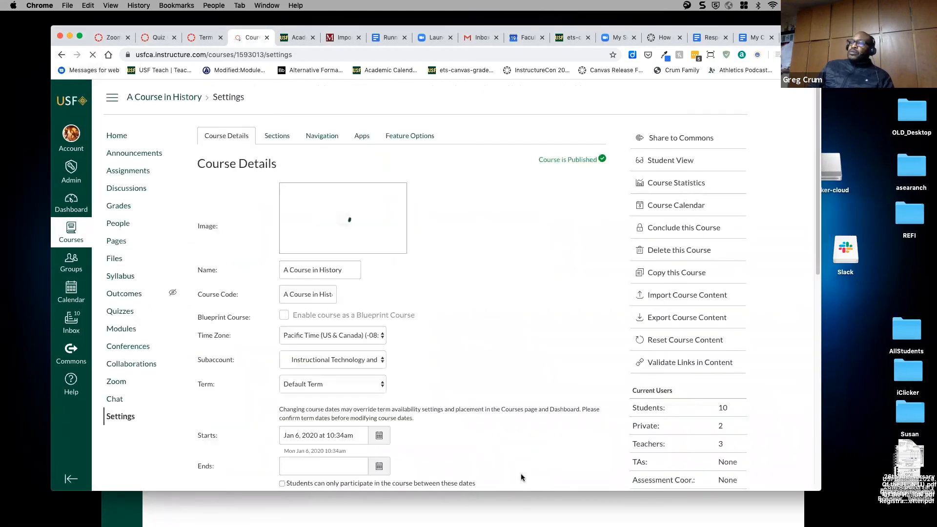
- Reload the student's Grades page in the incognito window, confirming totals are now disabled
click(435, 516)
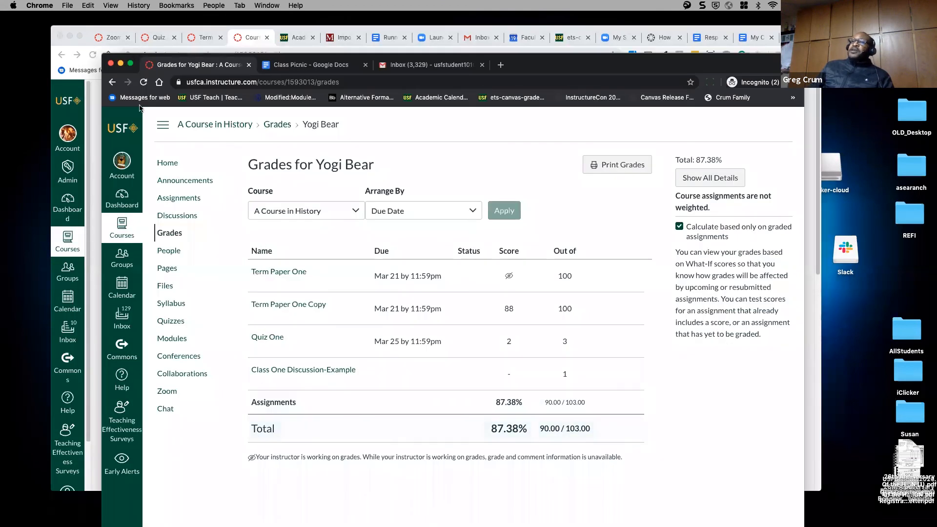
key(super+r)
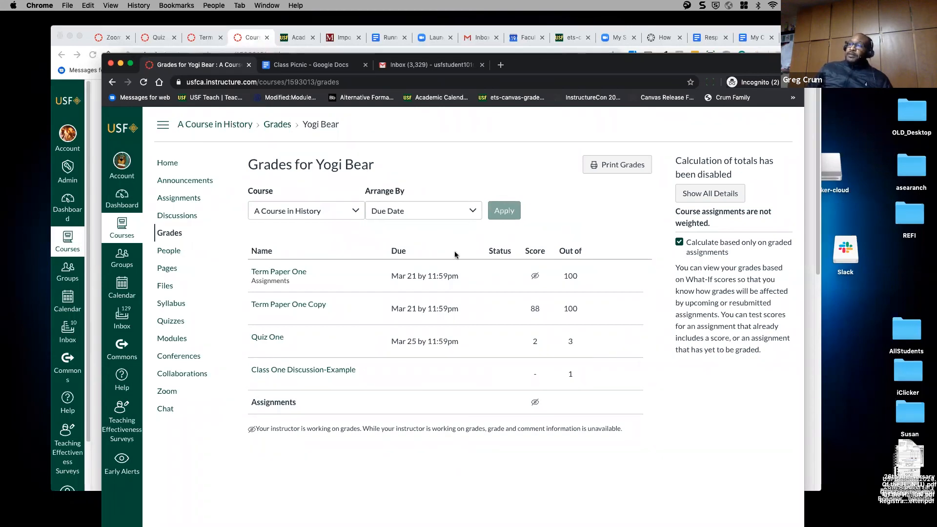
drag(569, 66, 570, 63)
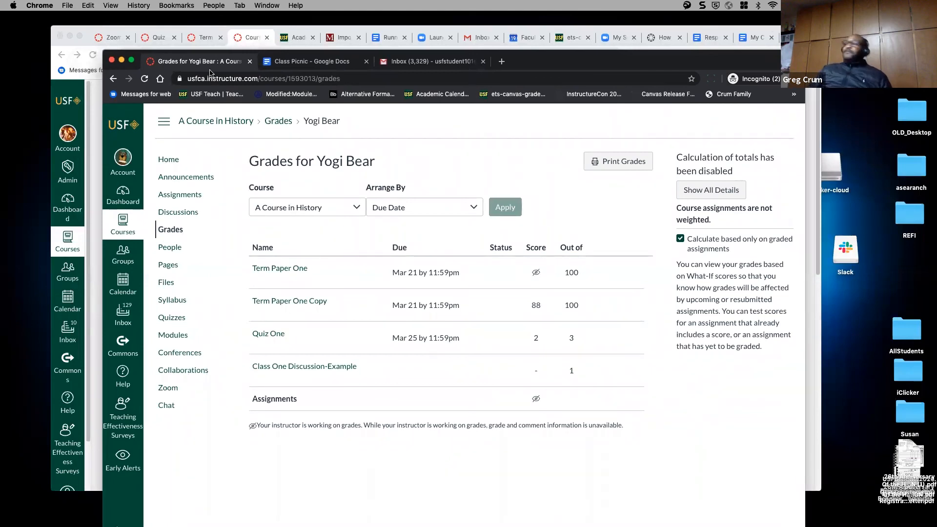
click(92, 32)
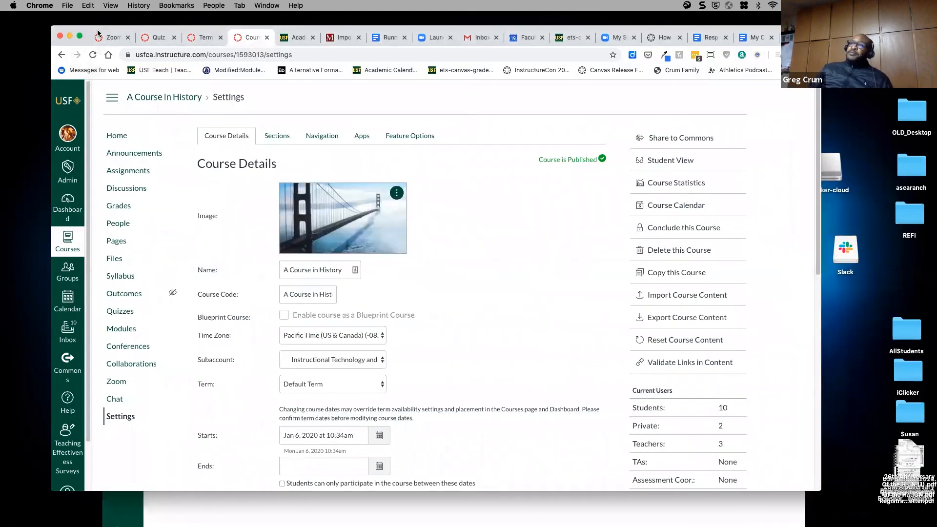
- Add an assignment group named Papers on the course Assignments page
click(124, 172)
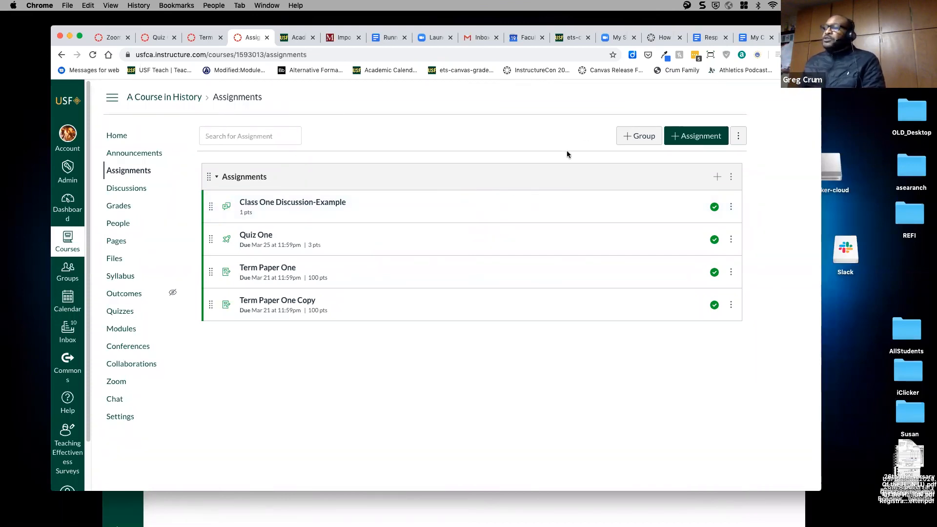
click(637, 138)
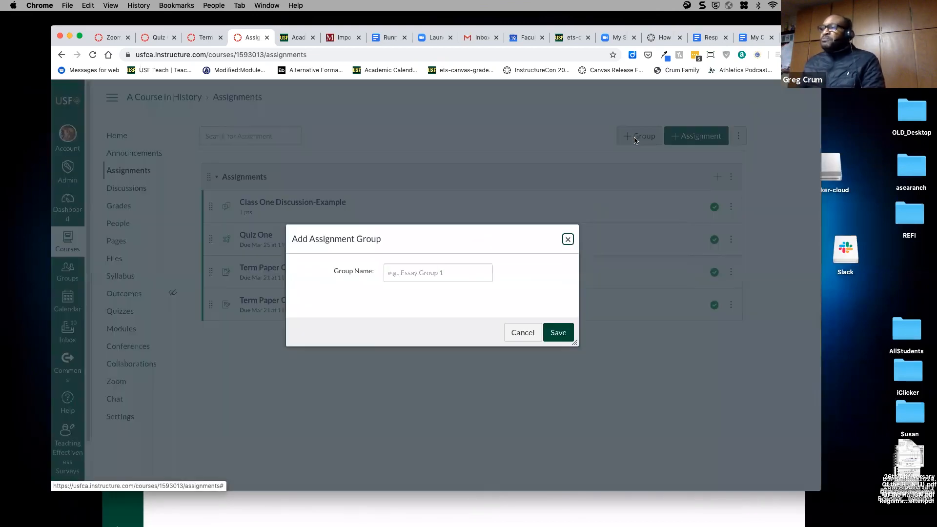
text(q)
key(BackSpace)
text(Papers)
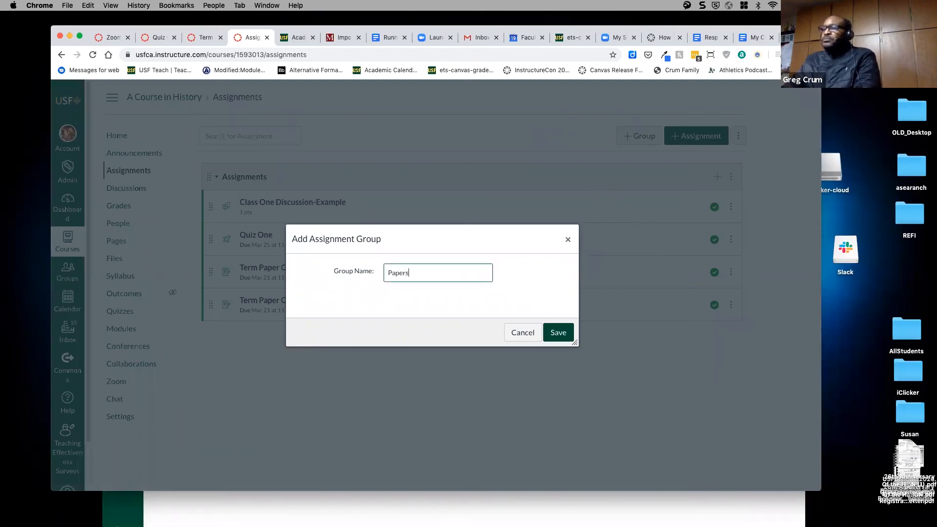
click(556, 333)
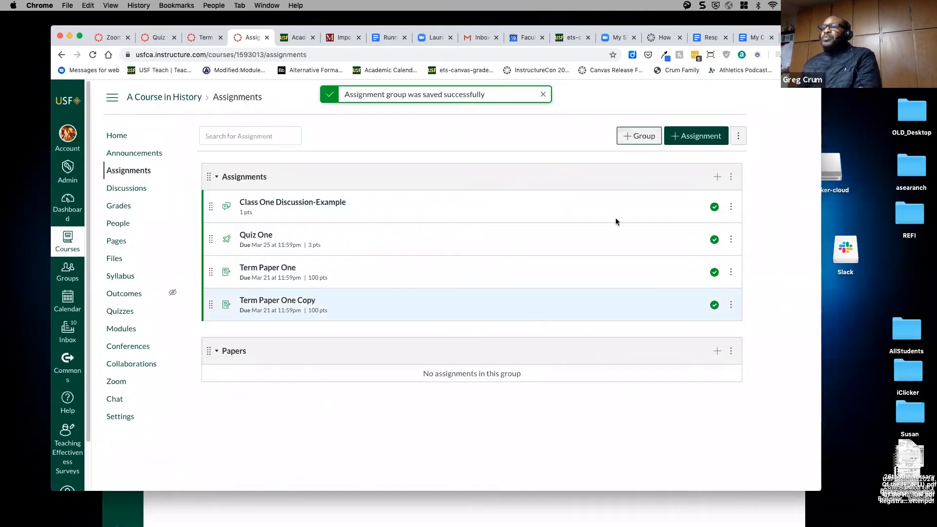
- Add another assignment group named Part
click(625, 138)
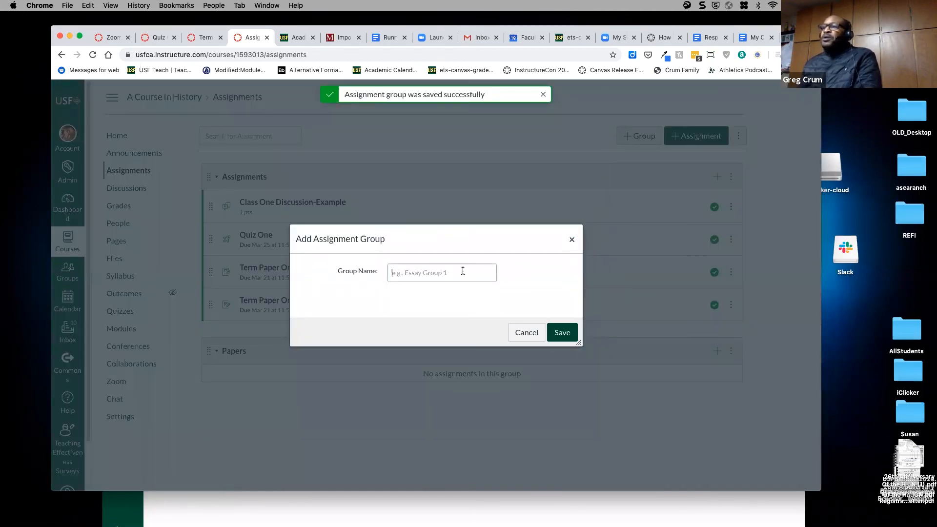
text(Part)
click(567, 333)
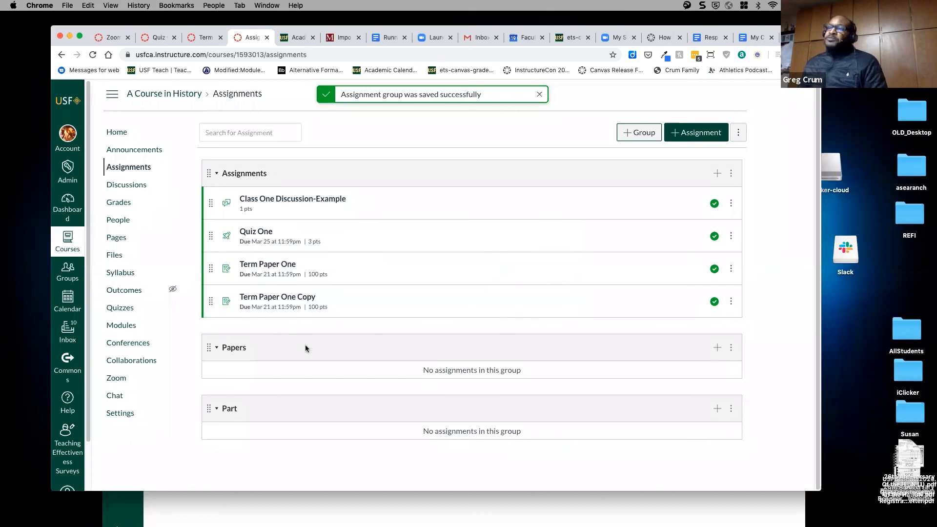
- Drag Term Paper One Copy and Term Paper One into Papers, and Class One Discussion-Example into Part
drag(211, 304, 210, 363)
drag(212, 273, 209, 347)
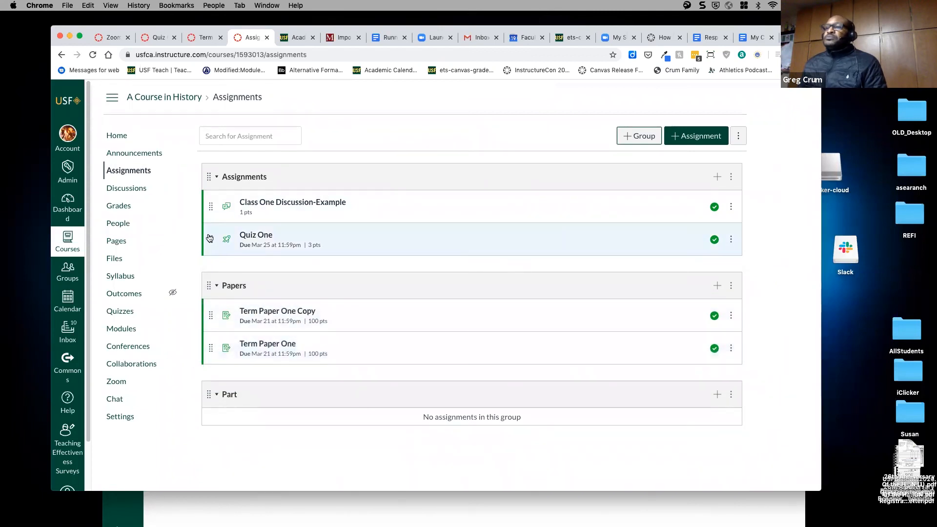
drag(210, 206, 210, 390)
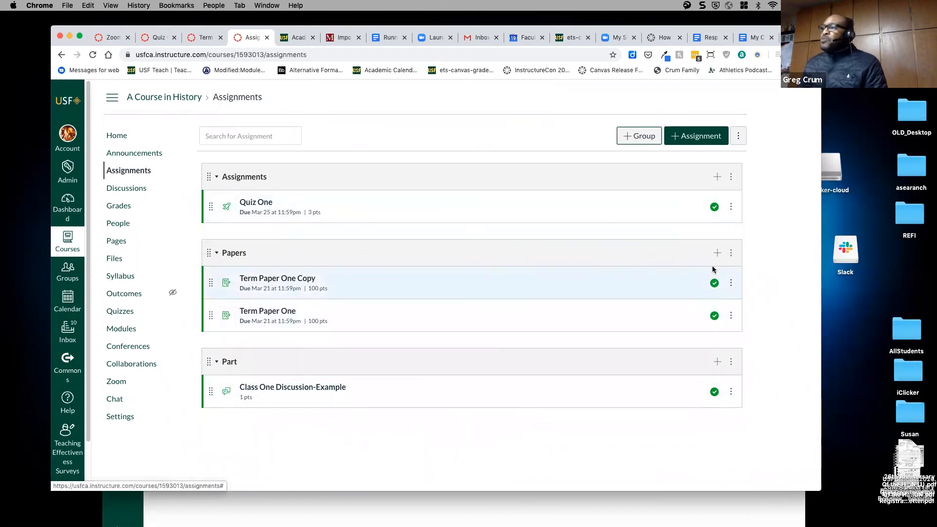
- Create and publish 'assignment 4' under Assignments, worth 5 points and due Mar 25
click(718, 178)
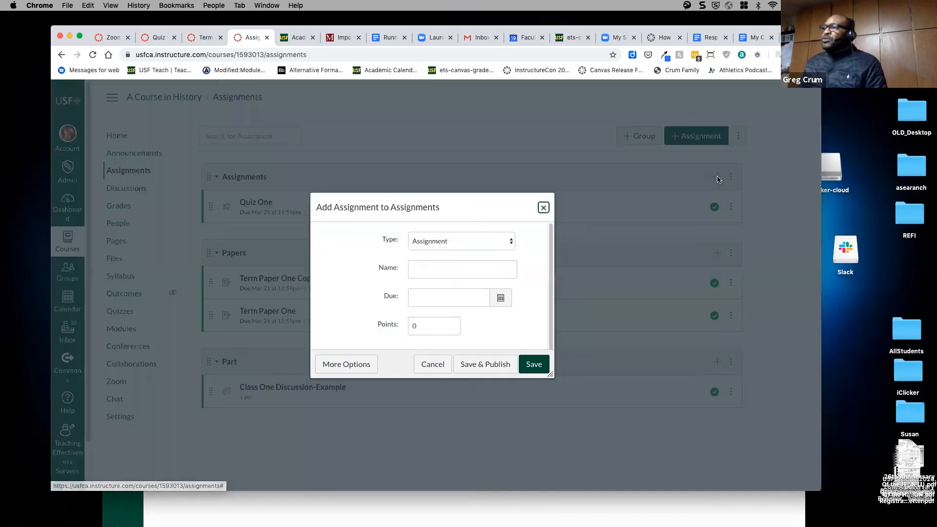
click(427, 269)
text(p)
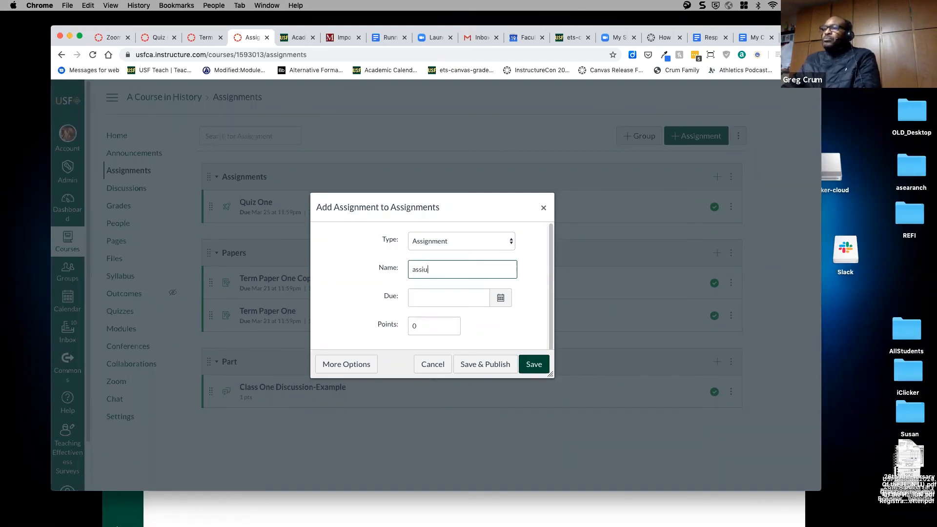
text(ssignment 4)
click(501, 298)
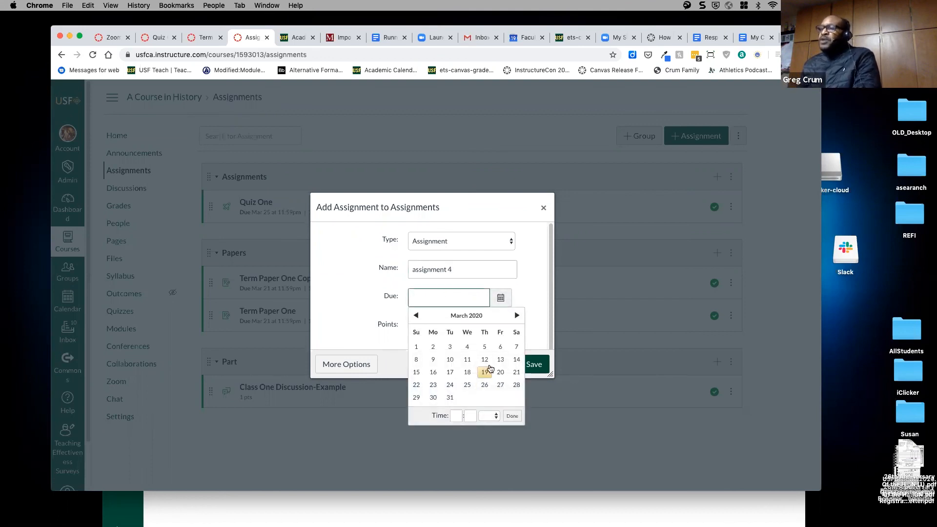
click(467, 384)
click(429, 334)
key(BackSpace)
text(5)
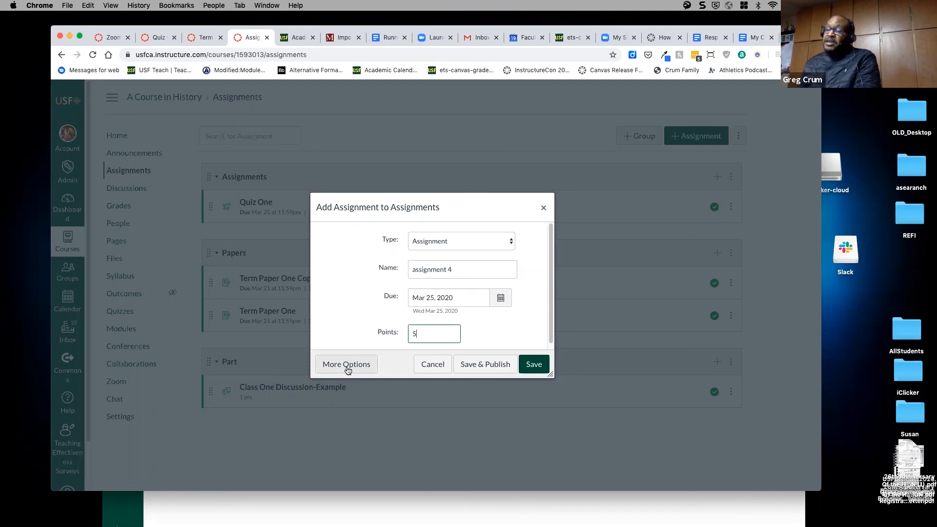
click(489, 365)
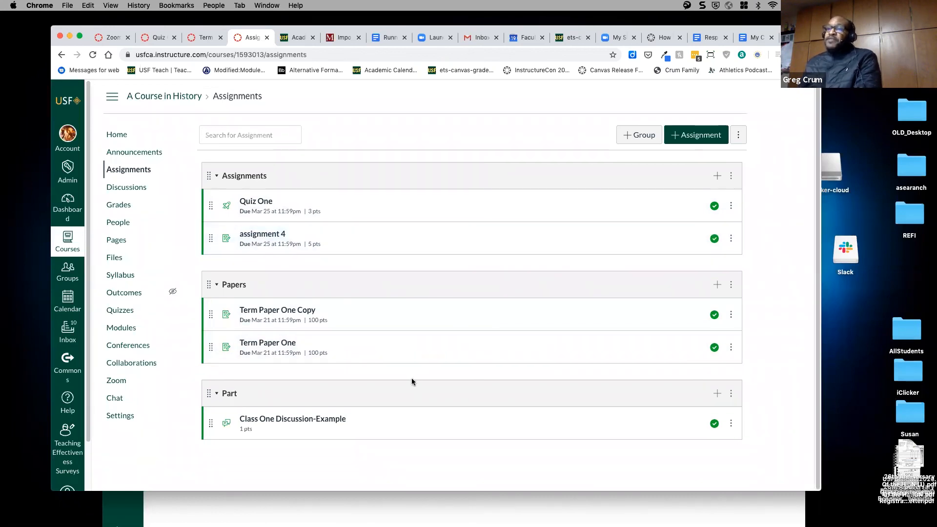
click(119, 206)
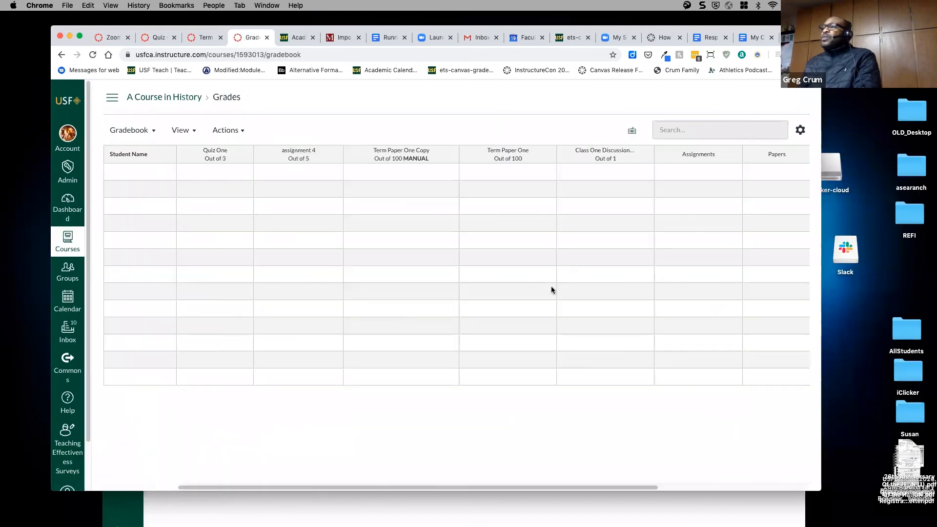
- Inspect several students' Papers, Part, Assignments and Total point values in the gradebook
drag(634, 487, 797, 468)
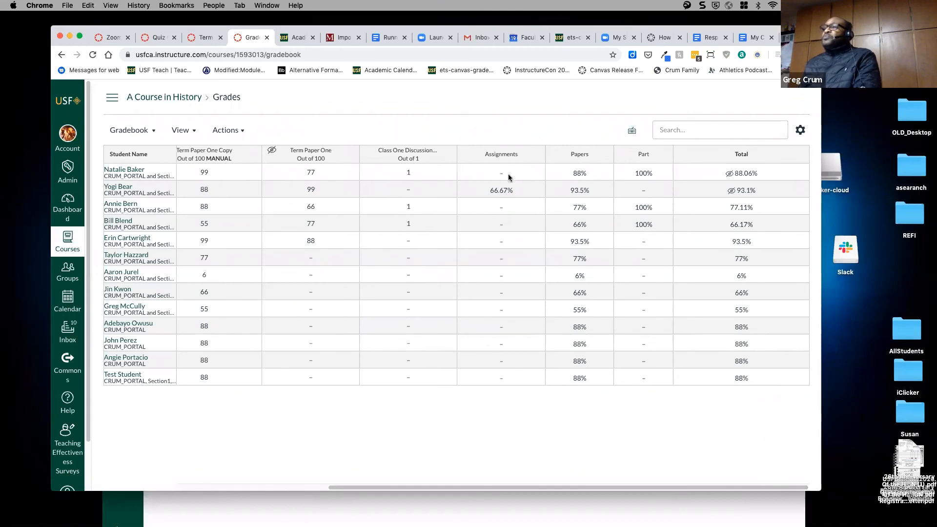
click(595, 174)
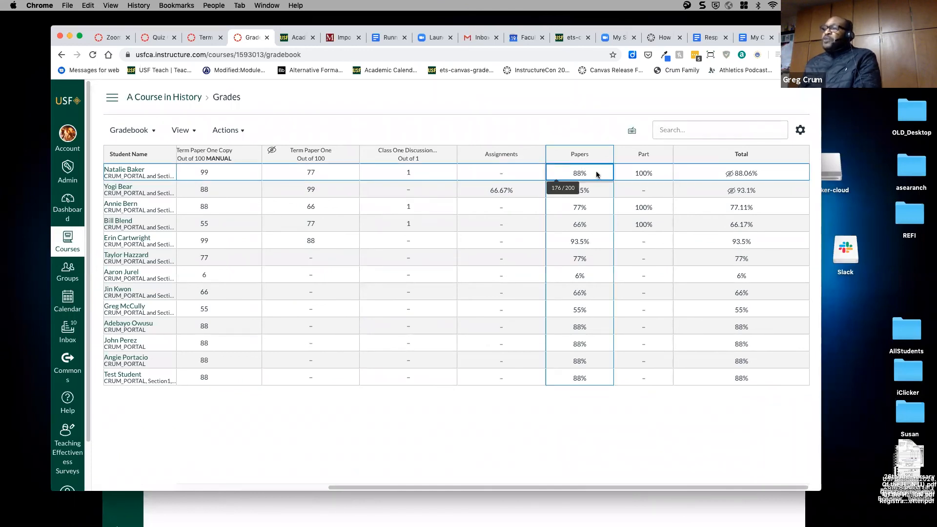
click(600, 208)
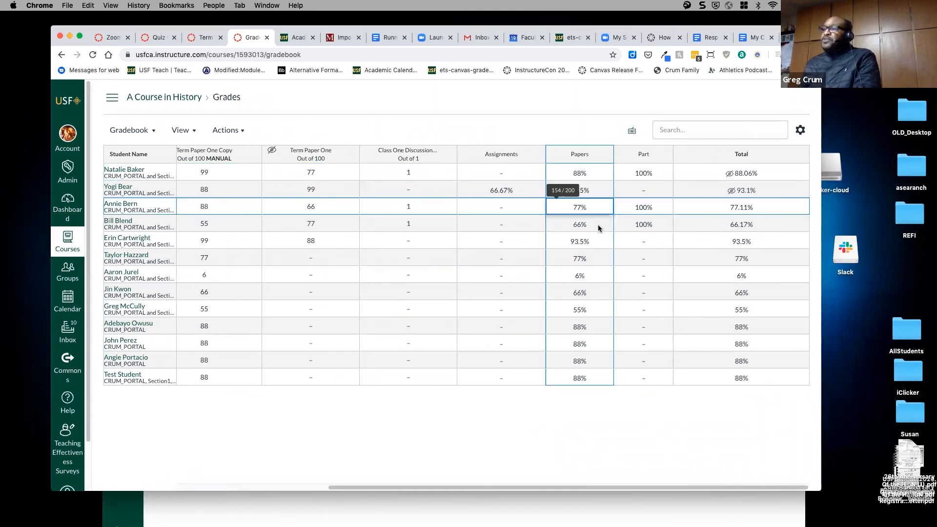
click(598, 225)
click(599, 241)
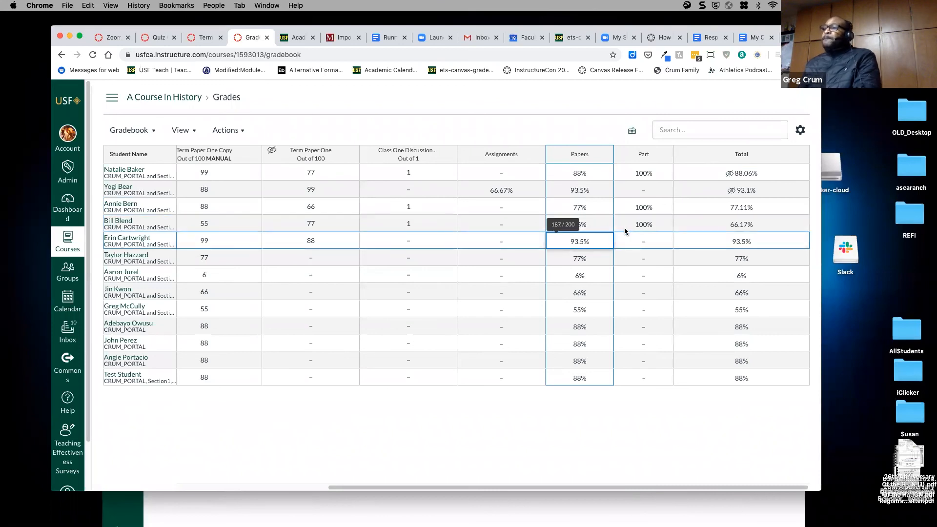
click(625, 228)
click(521, 194)
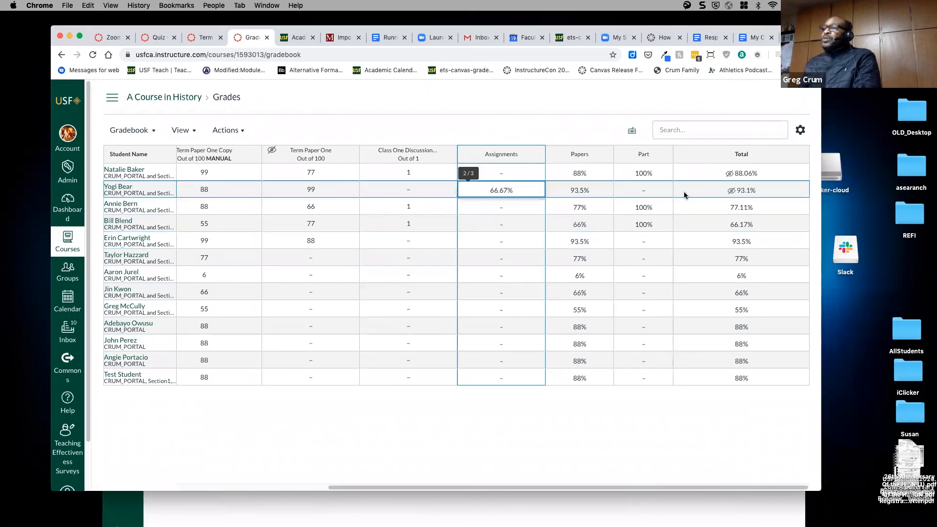
click(768, 207)
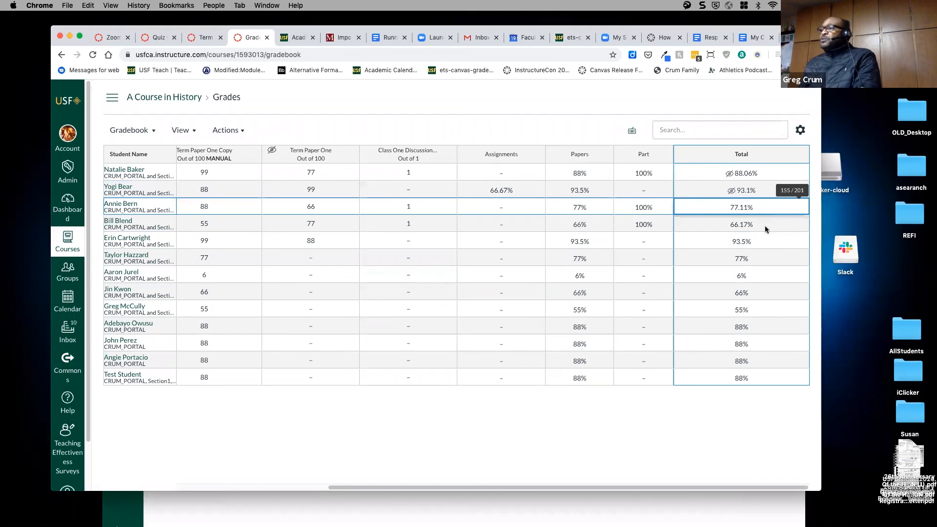
click(766, 231)
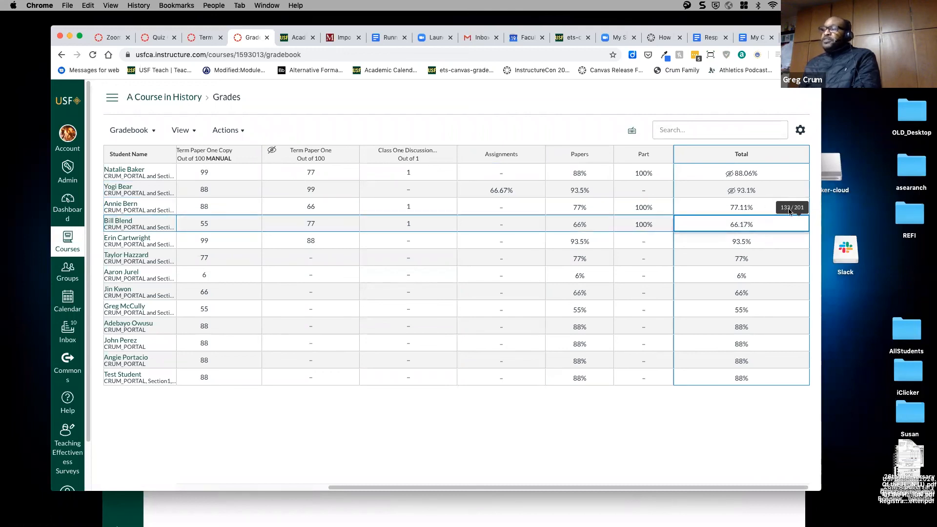
click(112, 97)
click(123, 171)
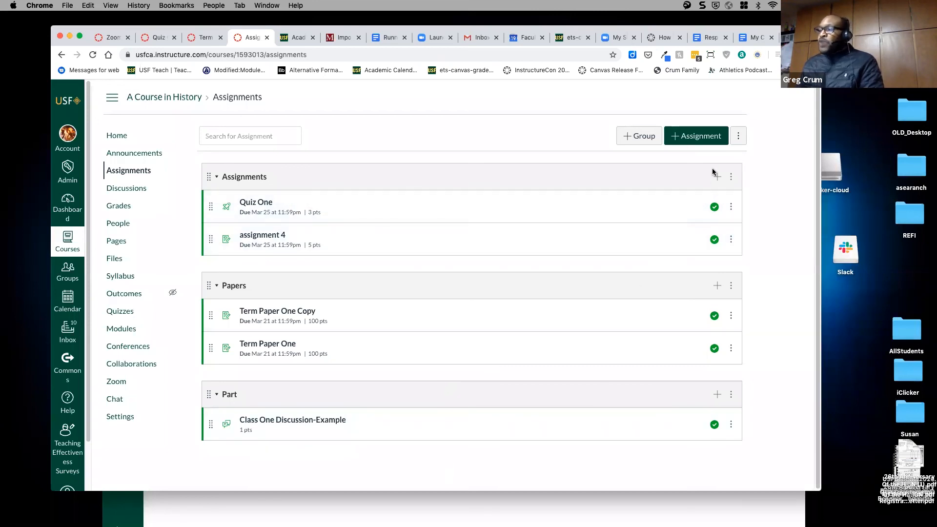
- In Assignment Groups Weight, enable final grade weighting and enter 10, 40 and 50, then save
click(738, 140)
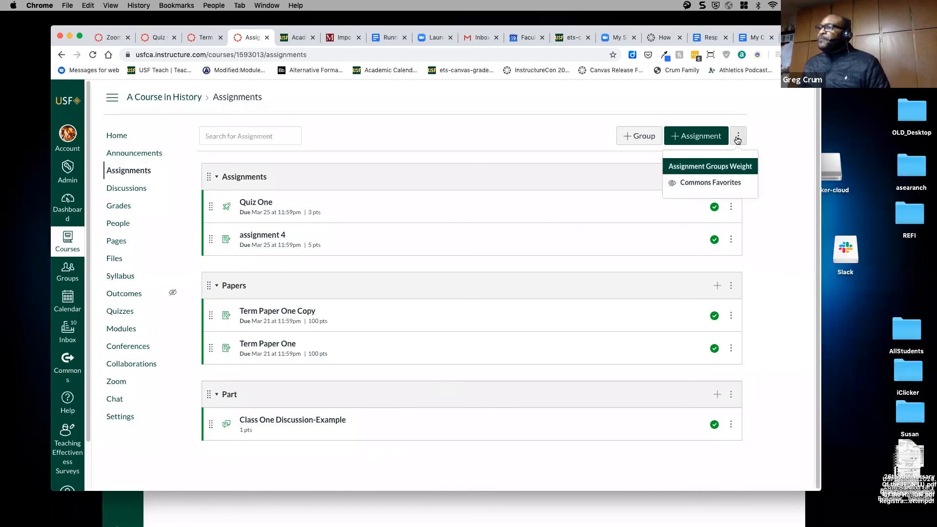
click(722, 167)
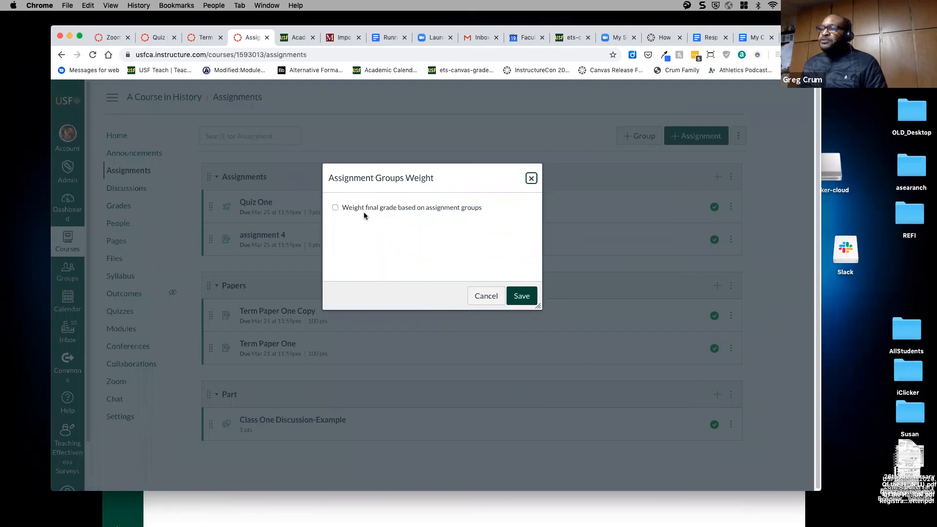
click(336, 209)
drag(490, 240, 474, 236)
text(10)
click(480, 267)
double_click(480, 267)
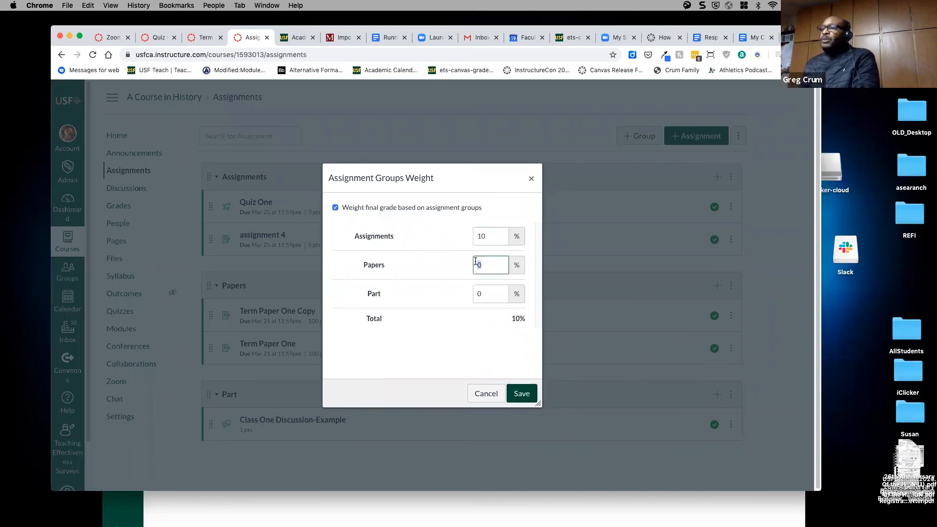
text(40)
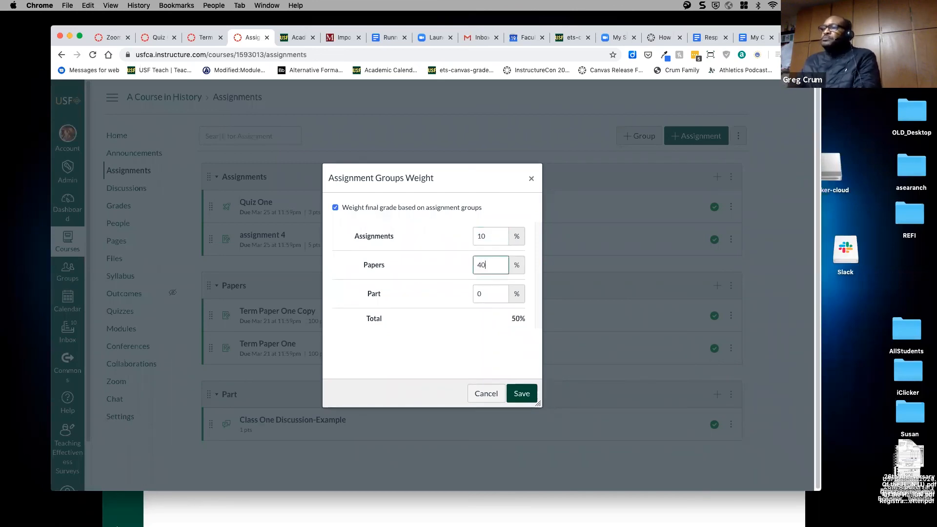
key(Tab)
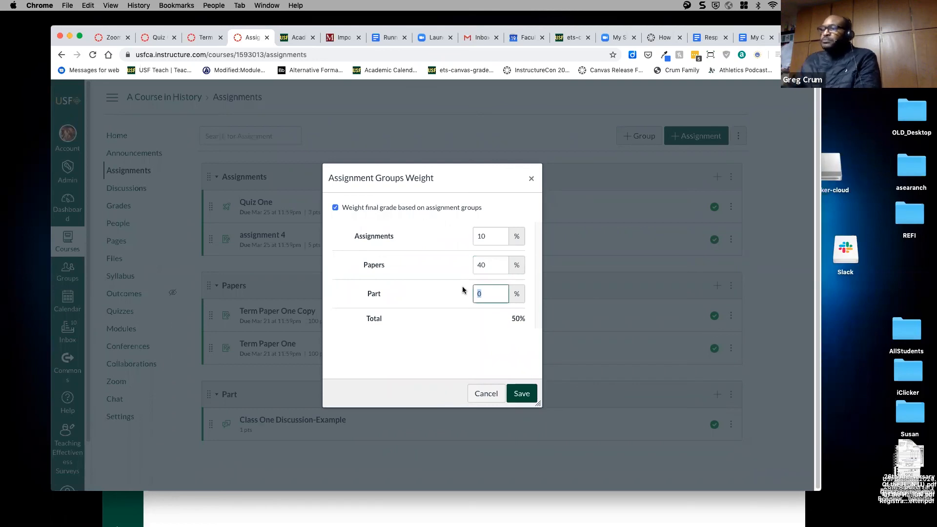
text(50)
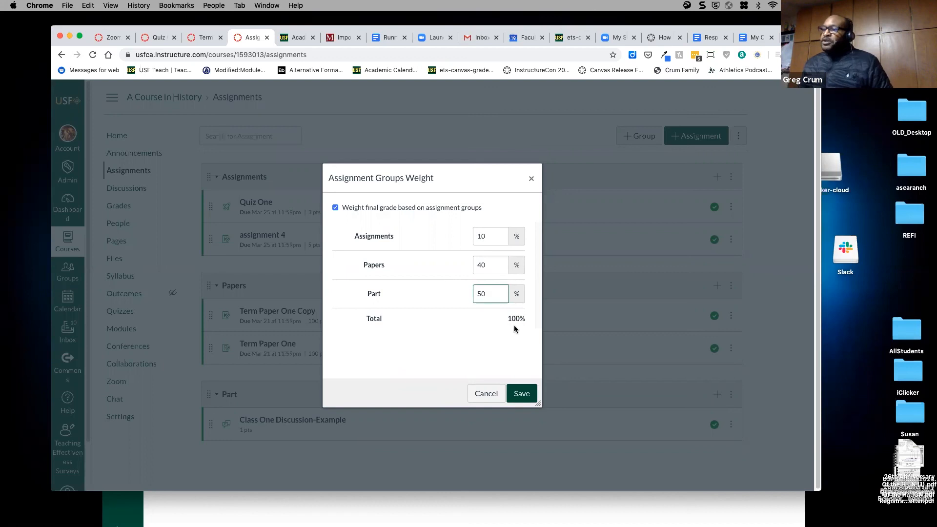
click(523, 390)
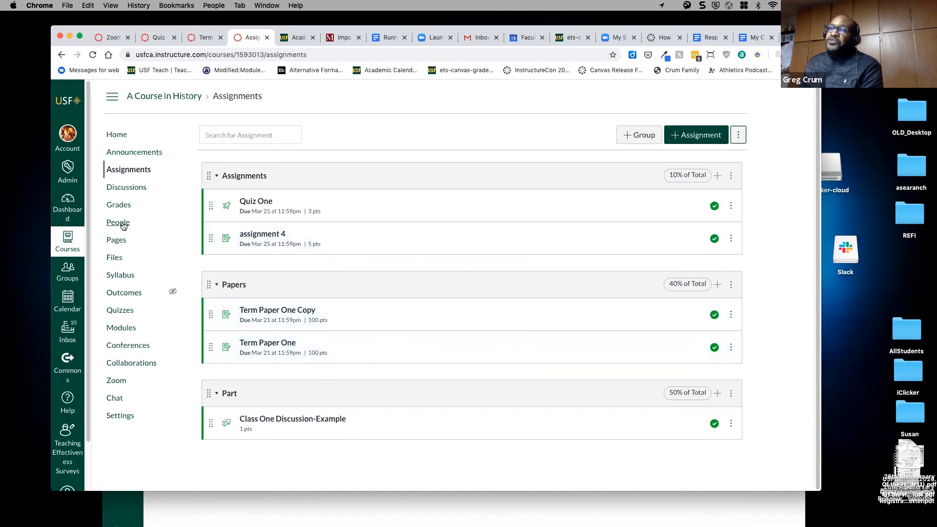
- Scroll the gradebook to see Assignments at 10% and Papers at 40% with recalculated percentages
click(119, 205)
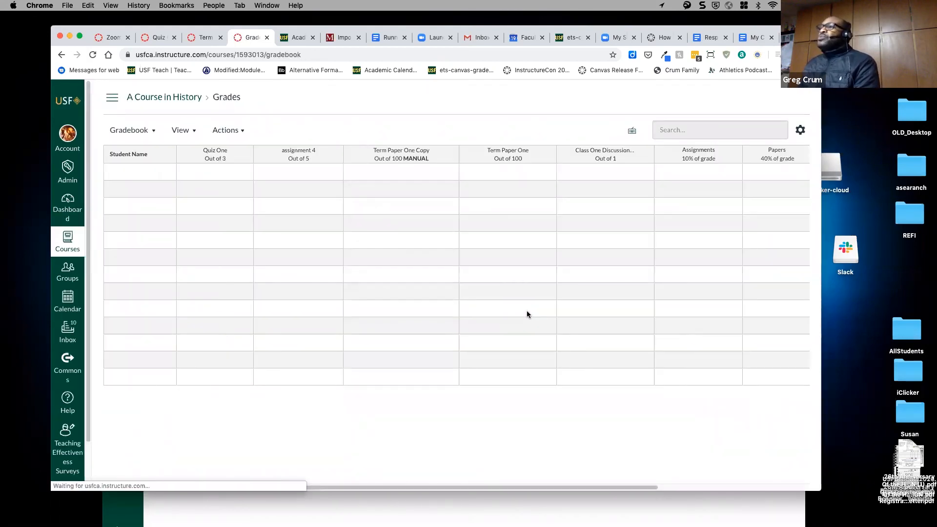
drag(552, 486, 734, 486)
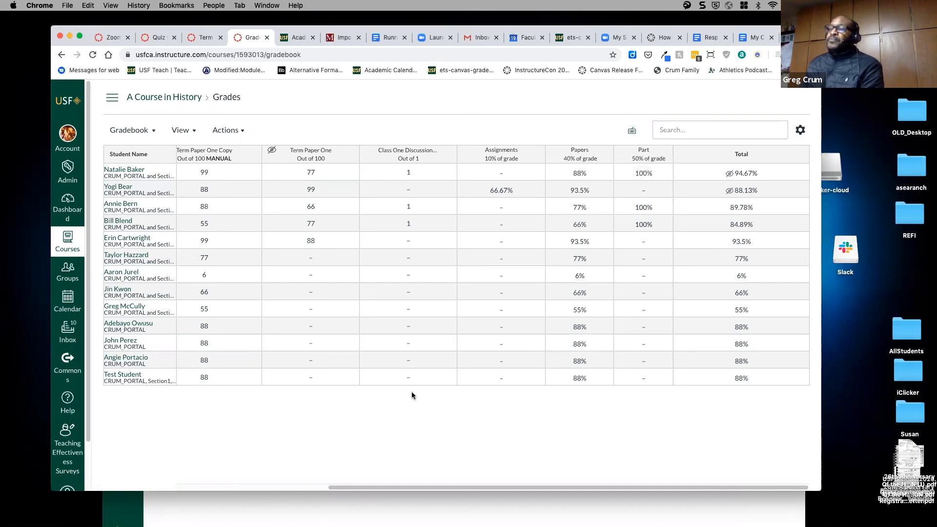
drag(372, 484, 229, 445)
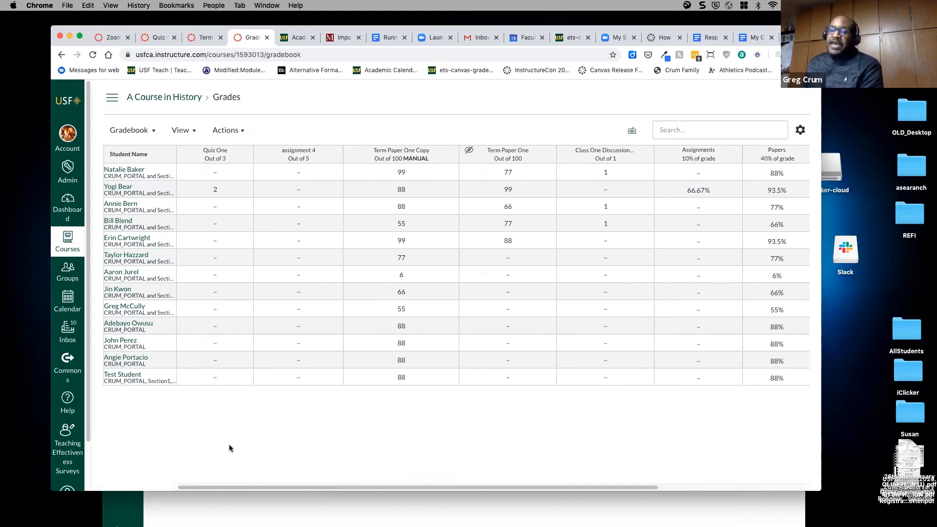